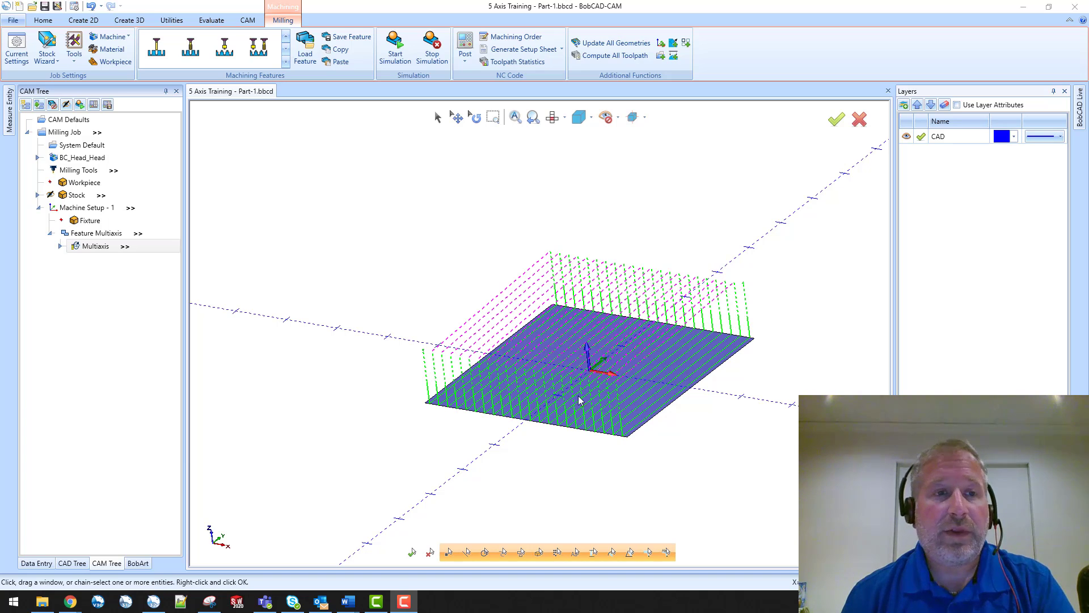
Open the existing Multiaxis operation for editing and examine its tool axis control settings, including the available tool axis orientation options
right_click(99, 248)
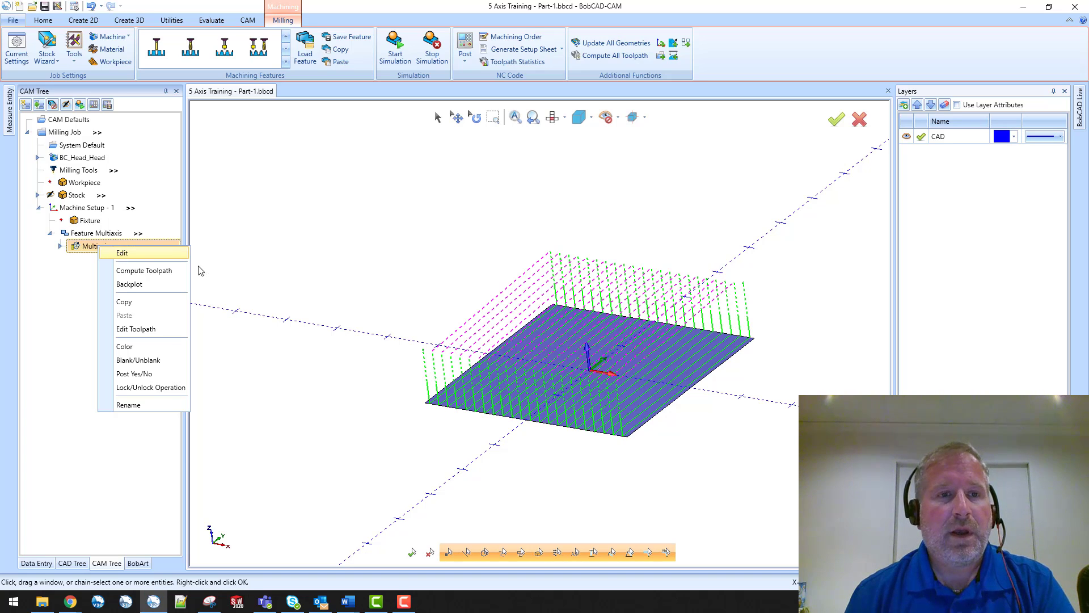
click(153, 252)
click(319, 159)
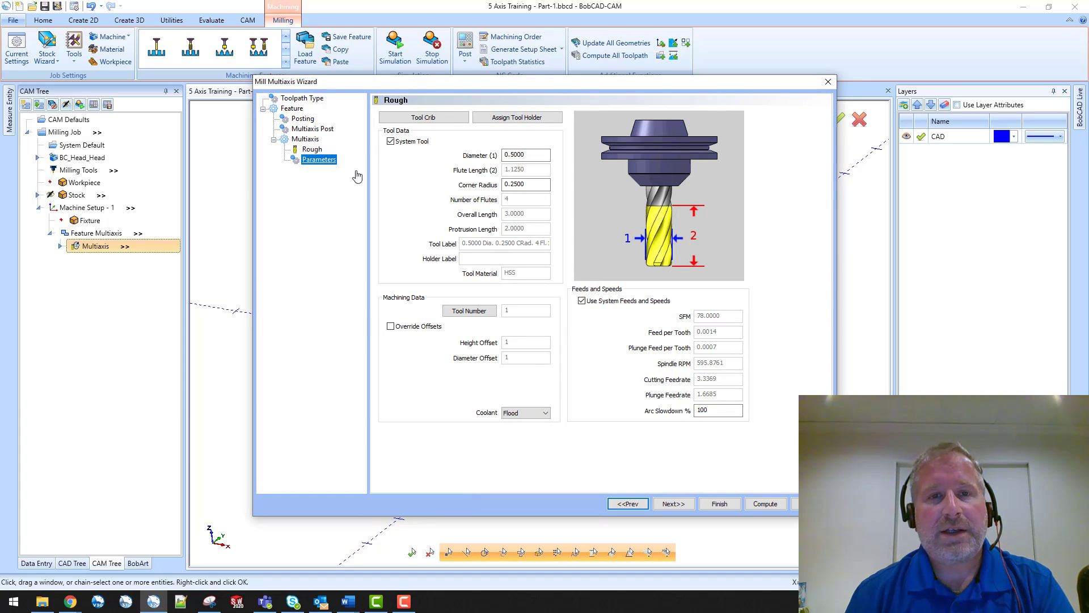
click(443, 112)
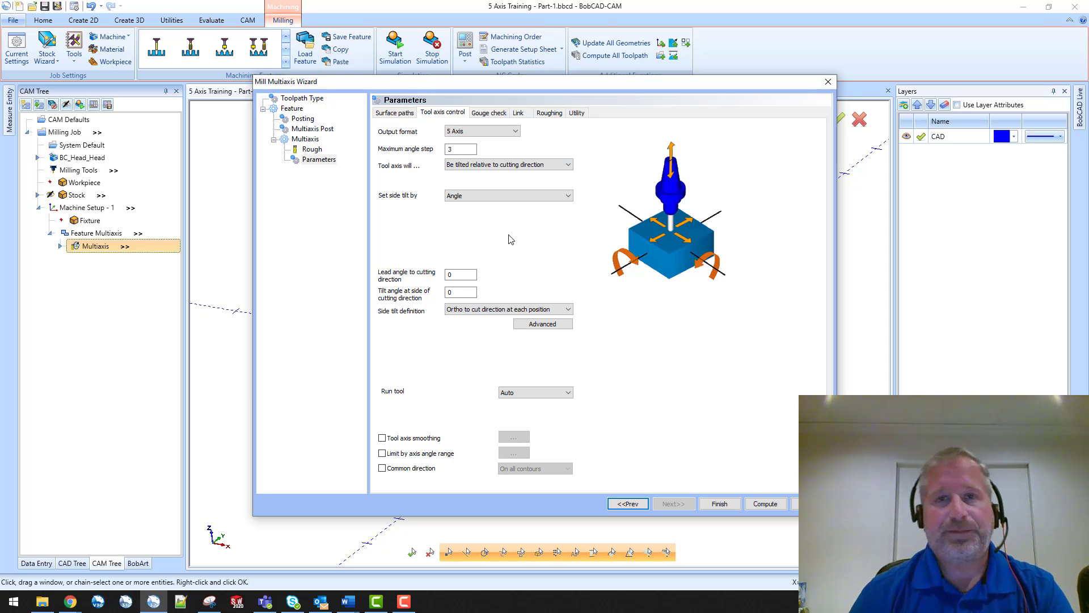
click(499, 166)
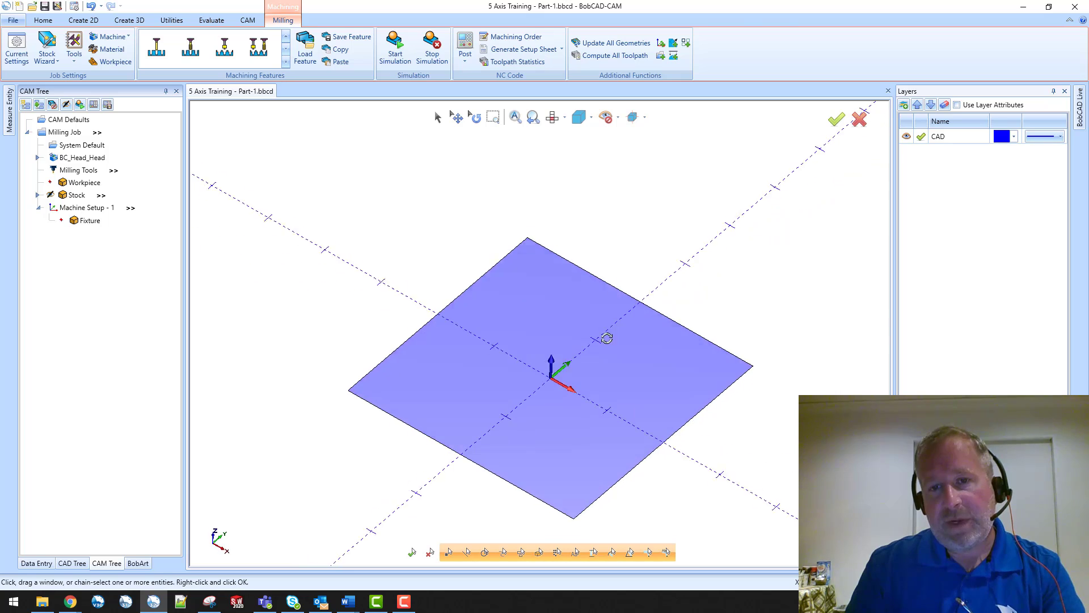
Add a Mill Multiaxis feature to Machine Setup - 1 using the Surface toolpath type Morph between 2 curves
middle_drag(584, 292, 626, 328)
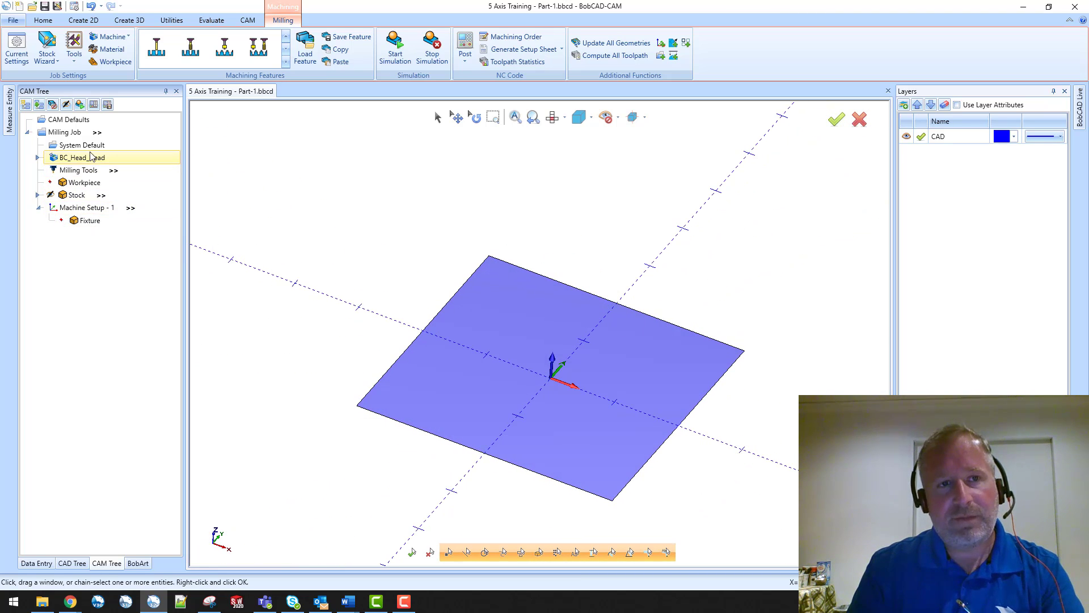
mouse_move(605, 411)
middle_down()
mouse_move(612, 387)
mouse_move(615, 396)
middle_up()
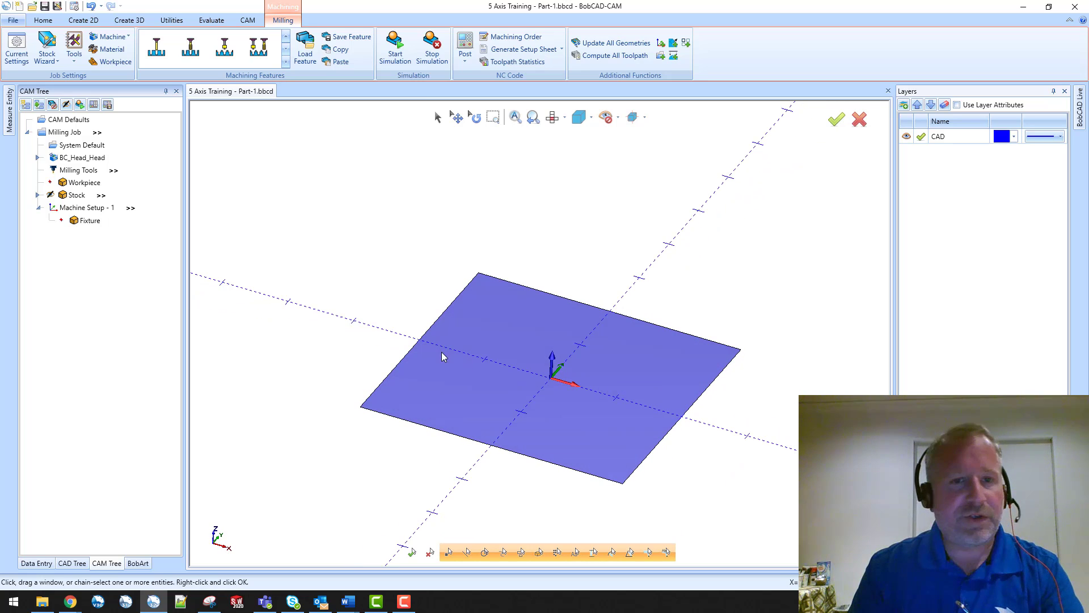
right_click(97, 209)
mouse_move(152, 420)
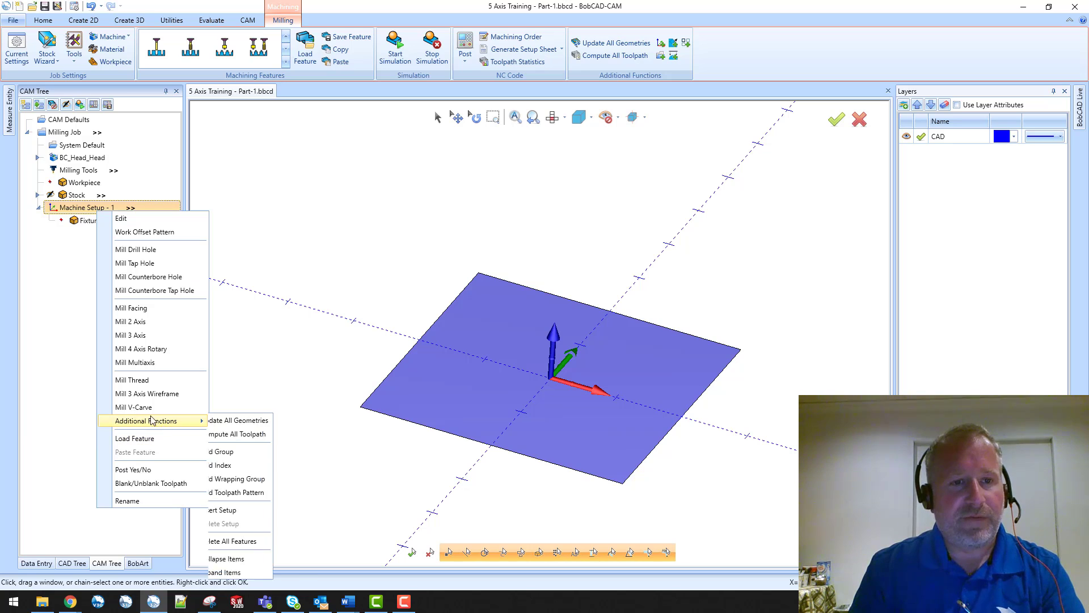
click(140, 363)
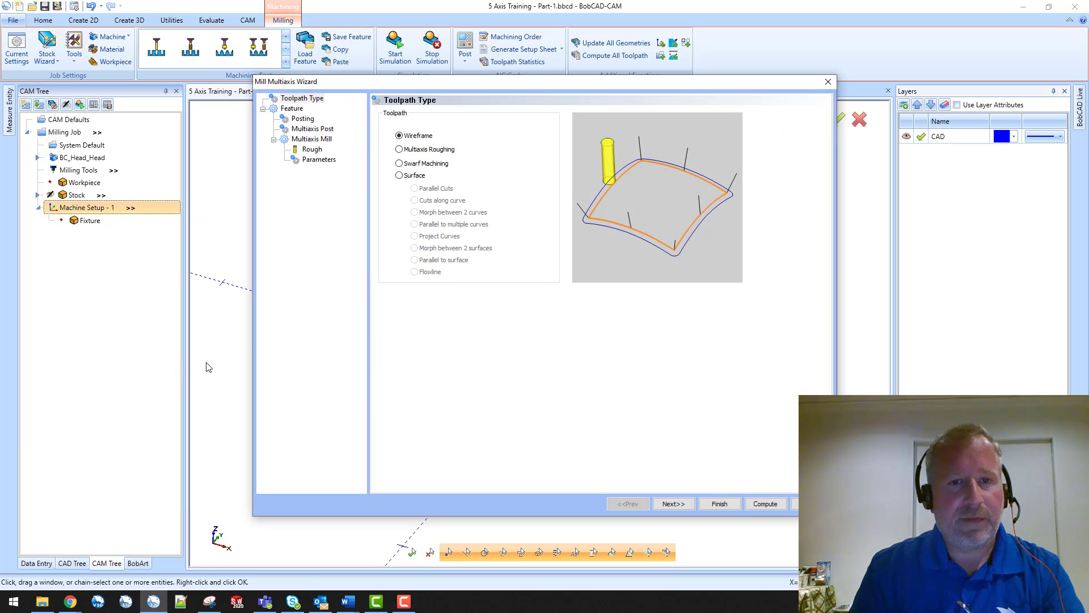
click(415, 175)
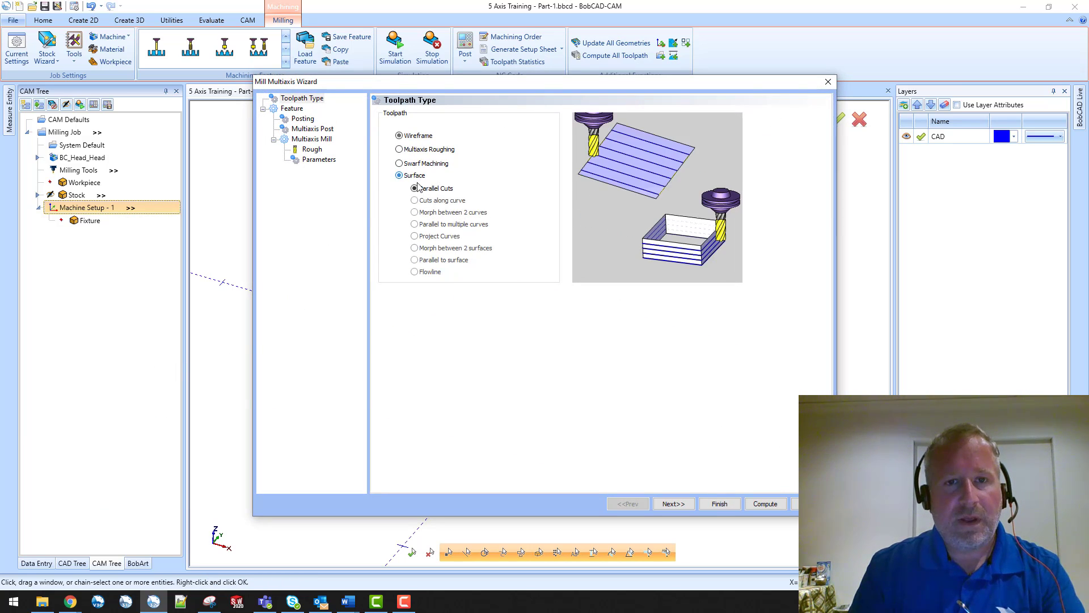
click(437, 212)
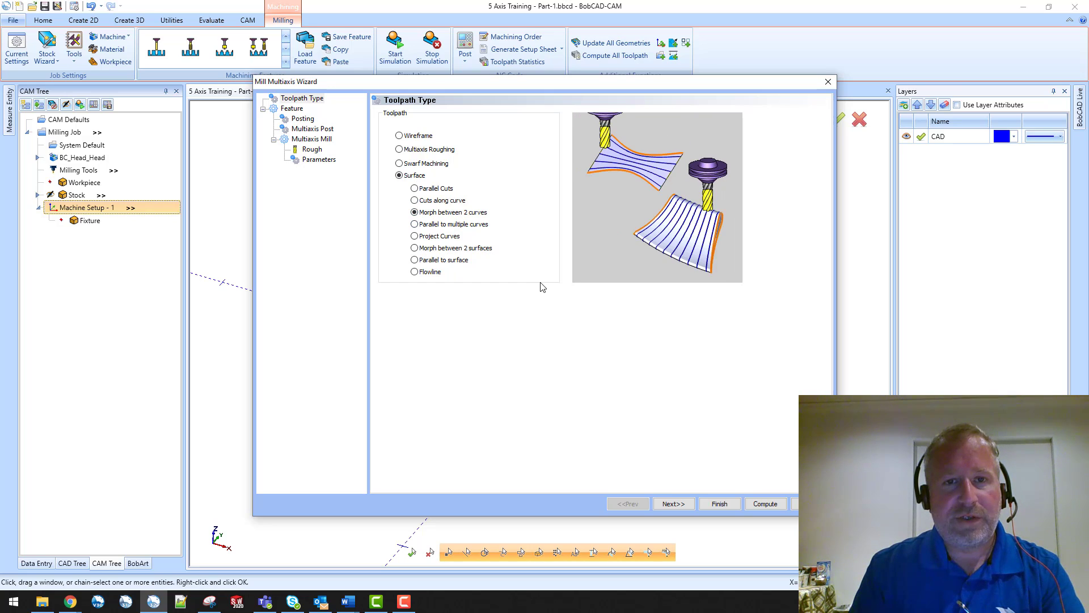
click(674, 503)
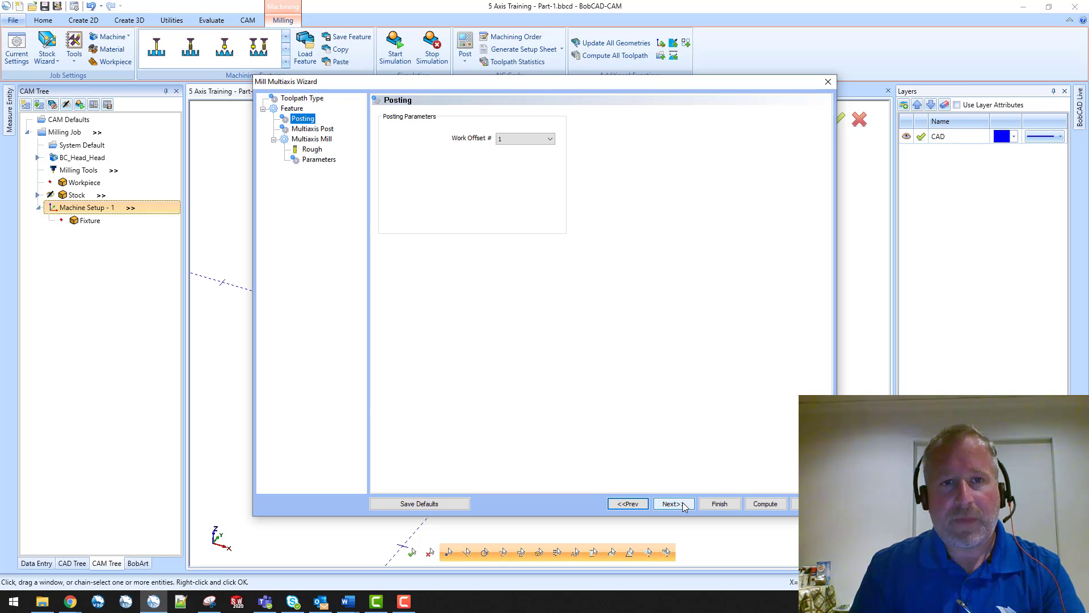
Set the rough tool's corner radius to 0.250 to make the 0.5000 diameter cutter a ball end mill
click(312, 149)
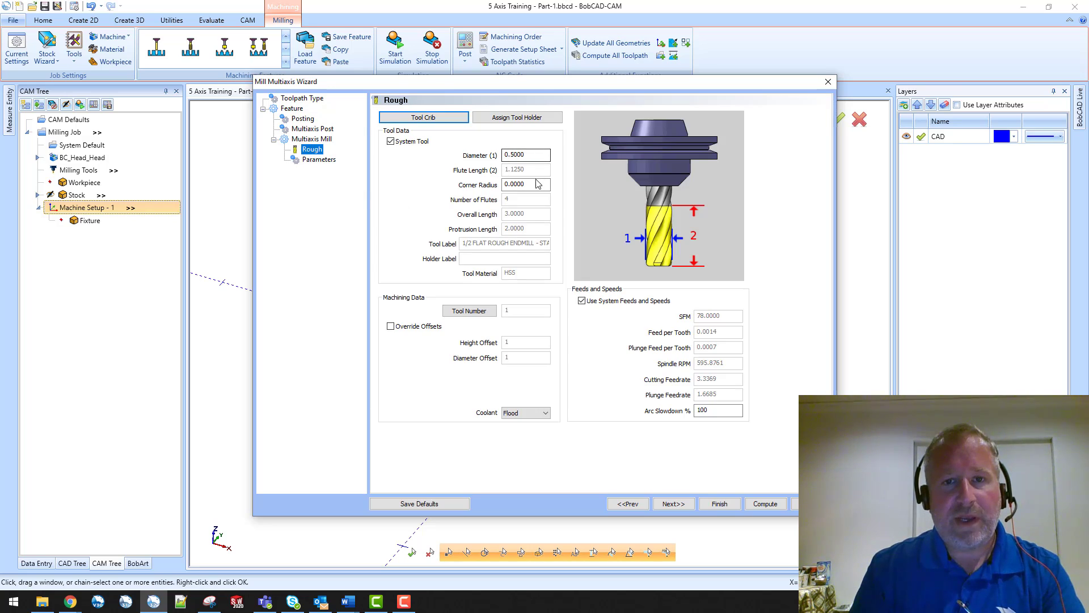
click(537, 185)
text(.2)
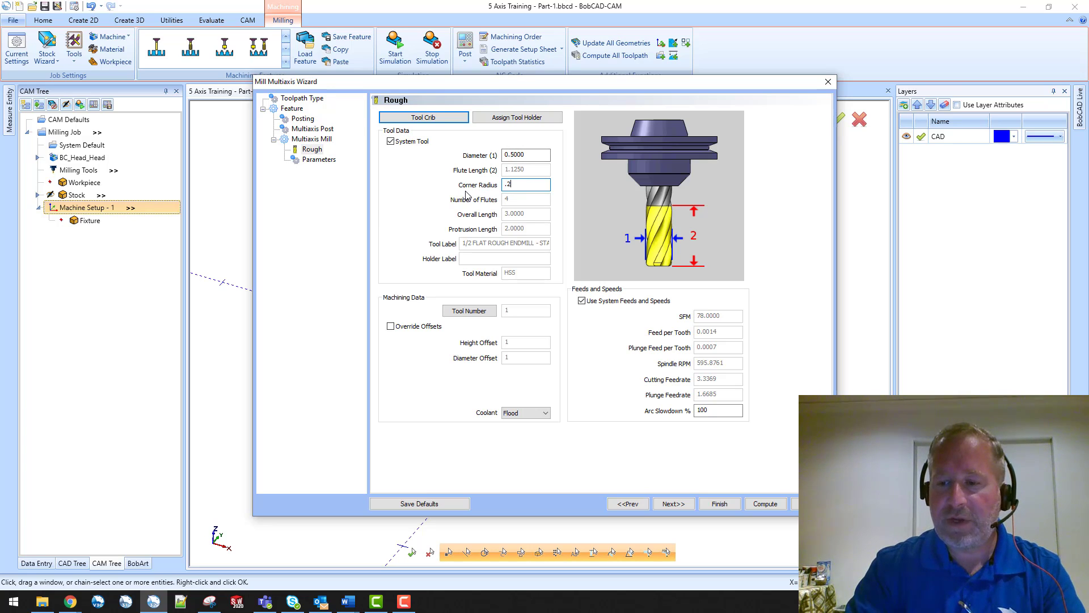
text(50)
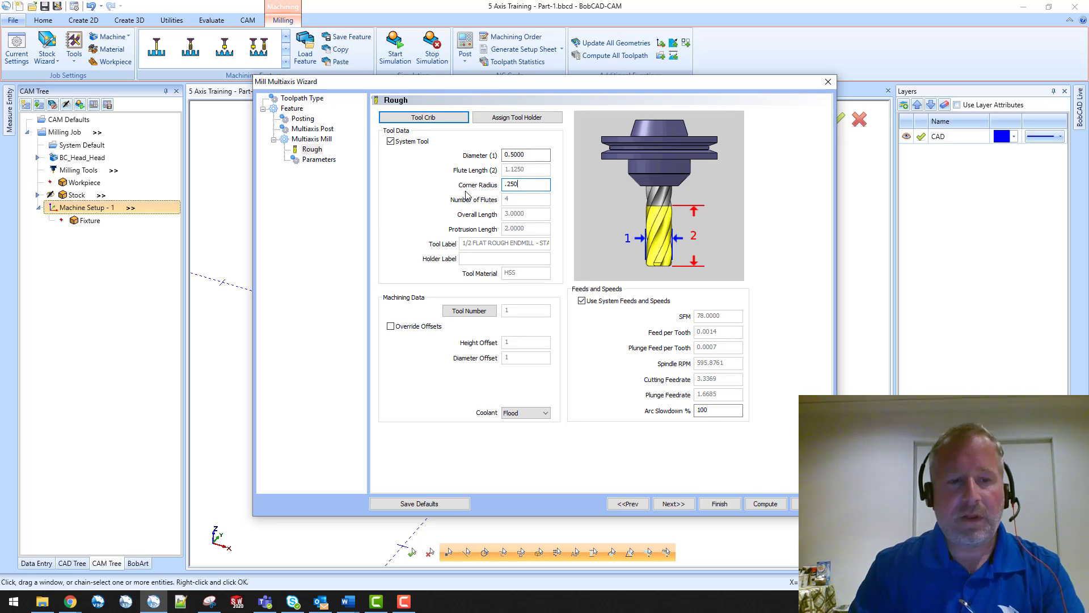
key(Tab)
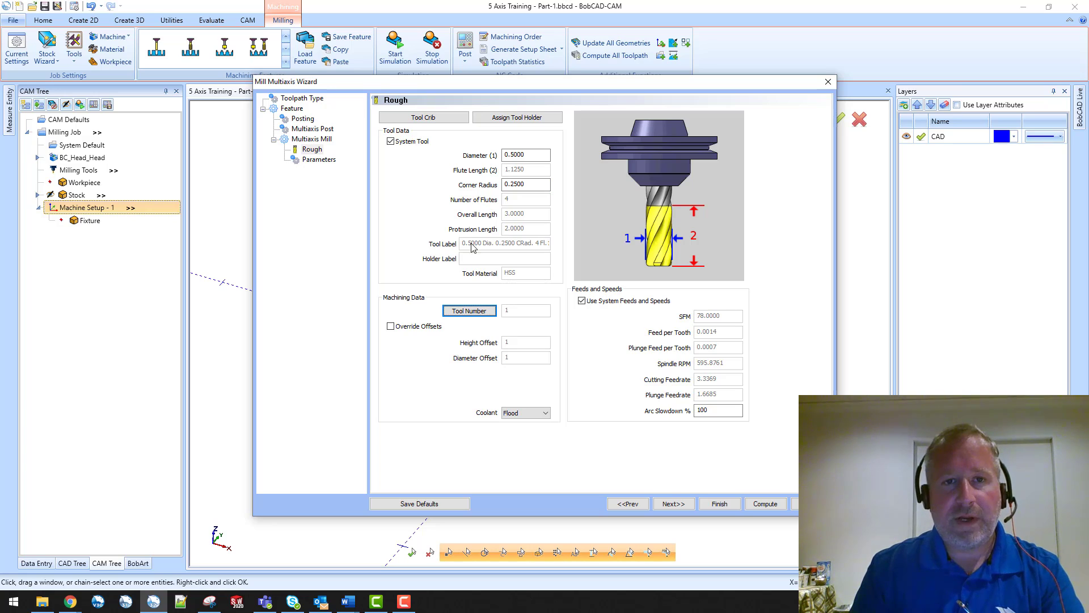
Assign the face's edge on the negative X side as the first curve of the morph pattern
click(331, 161)
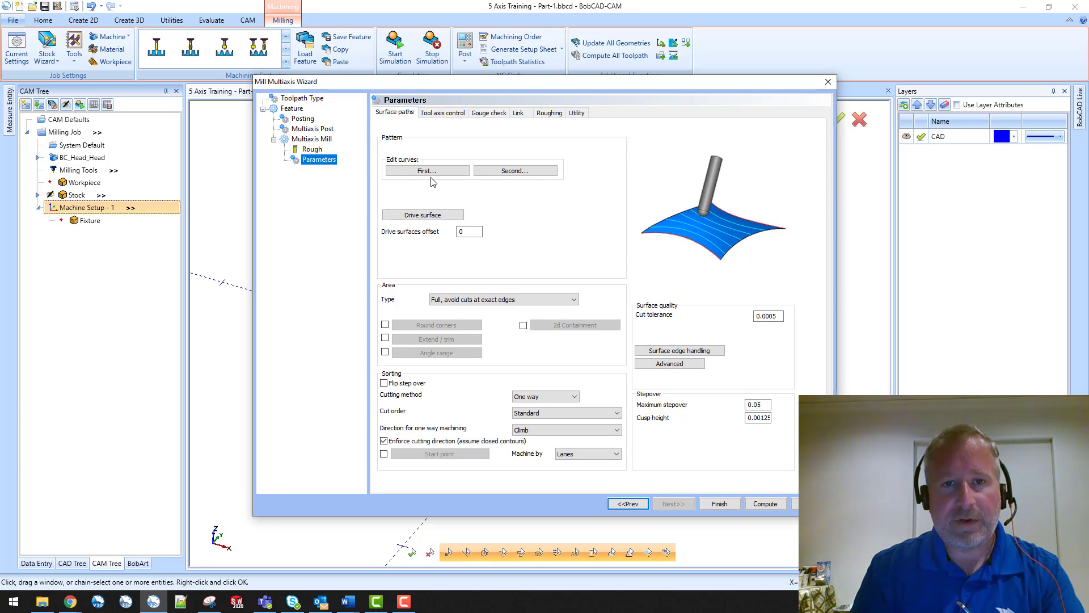
click(428, 172)
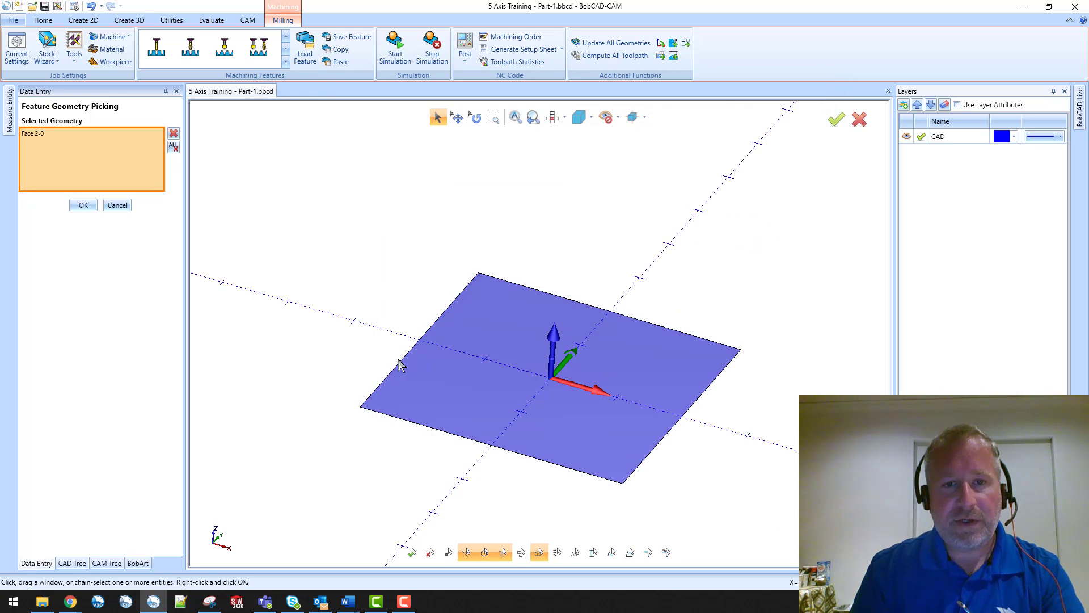
click(402, 363)
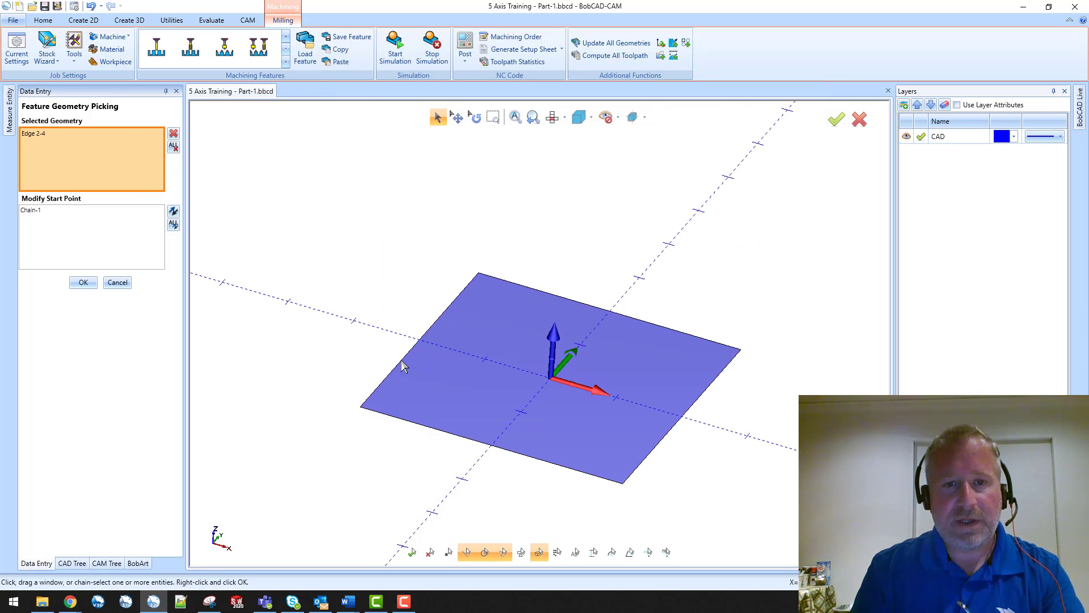
click(85, 284)
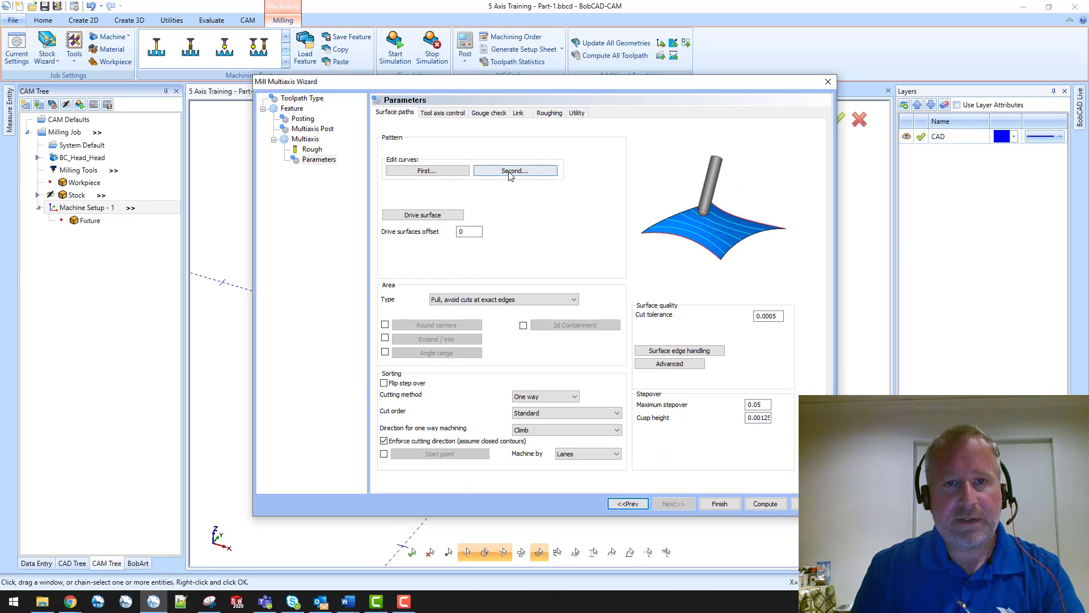
Assign the face's edge on the positive X side as the second curve and the flat face as the drive surface
click(513, 170)
click(660, 445)
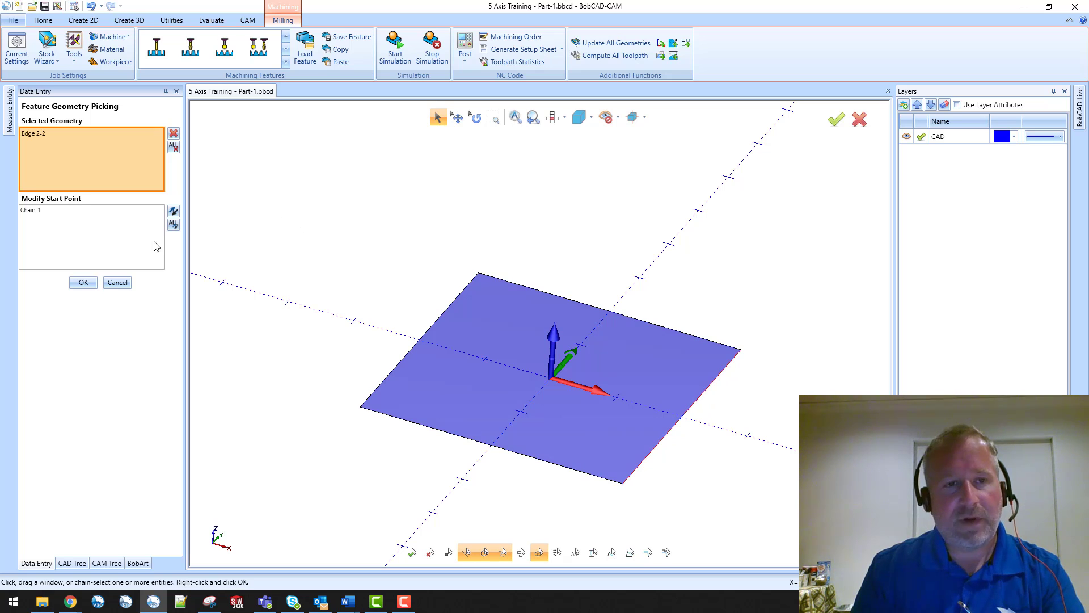
click(83, 282)
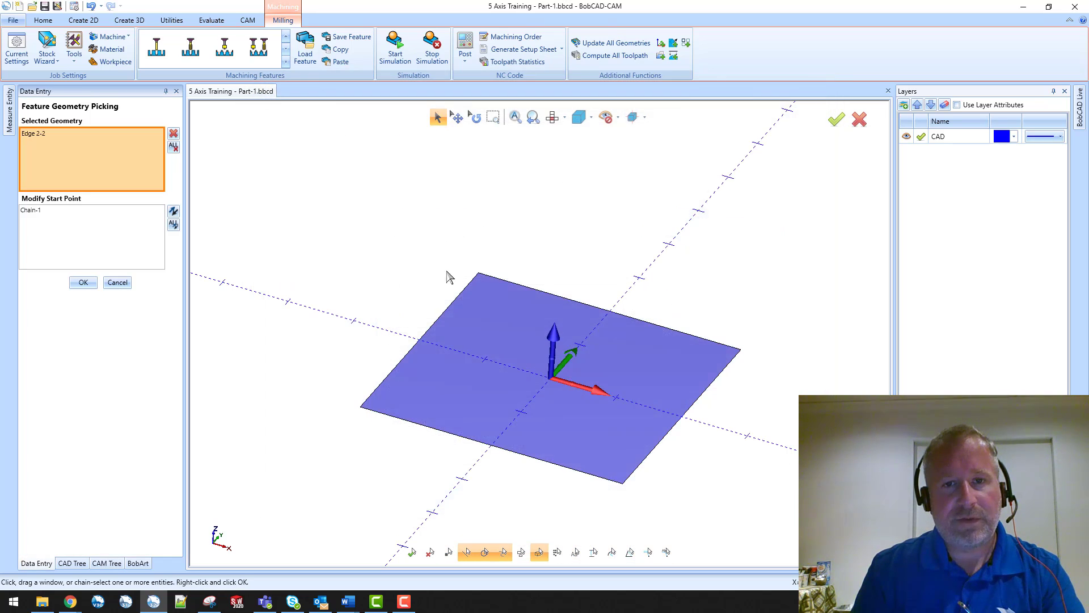
click(518, 362)
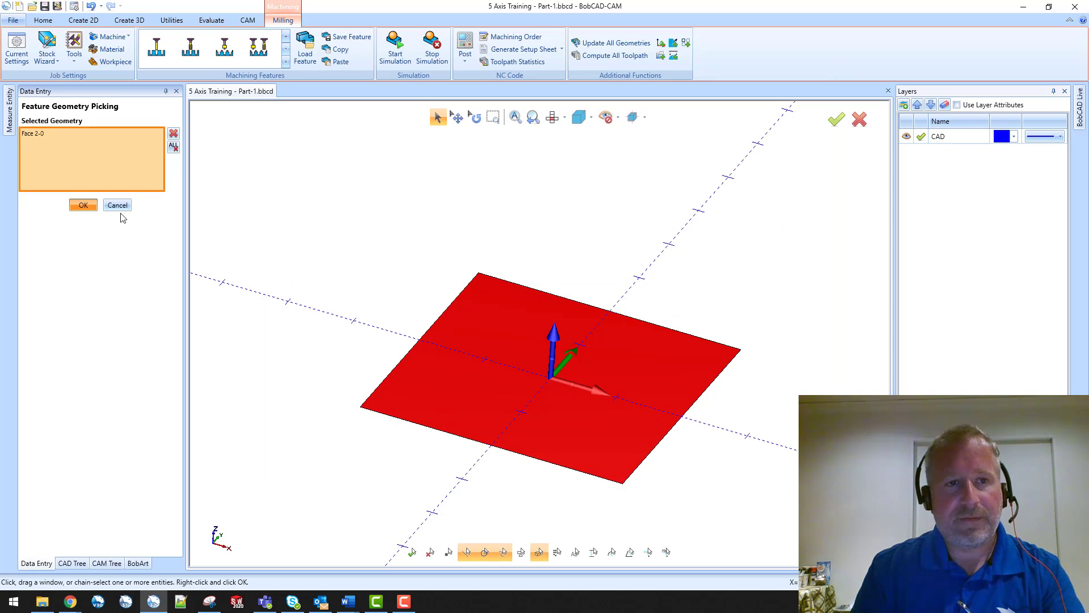
right_click(401, 260)
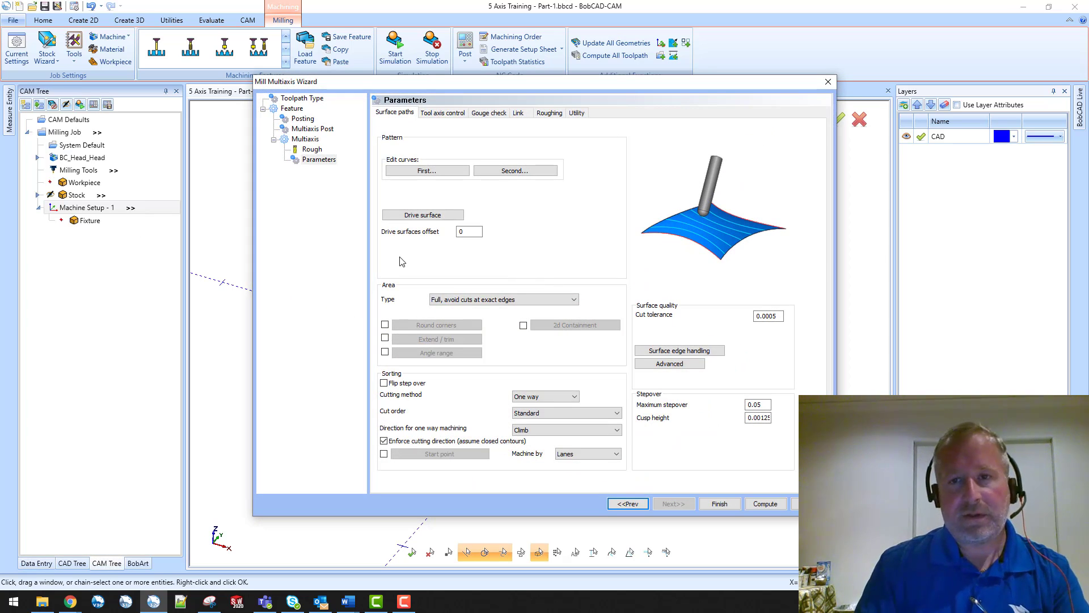
Set the maximum stepover of the surface paths to 0.1875
click(771, 404)
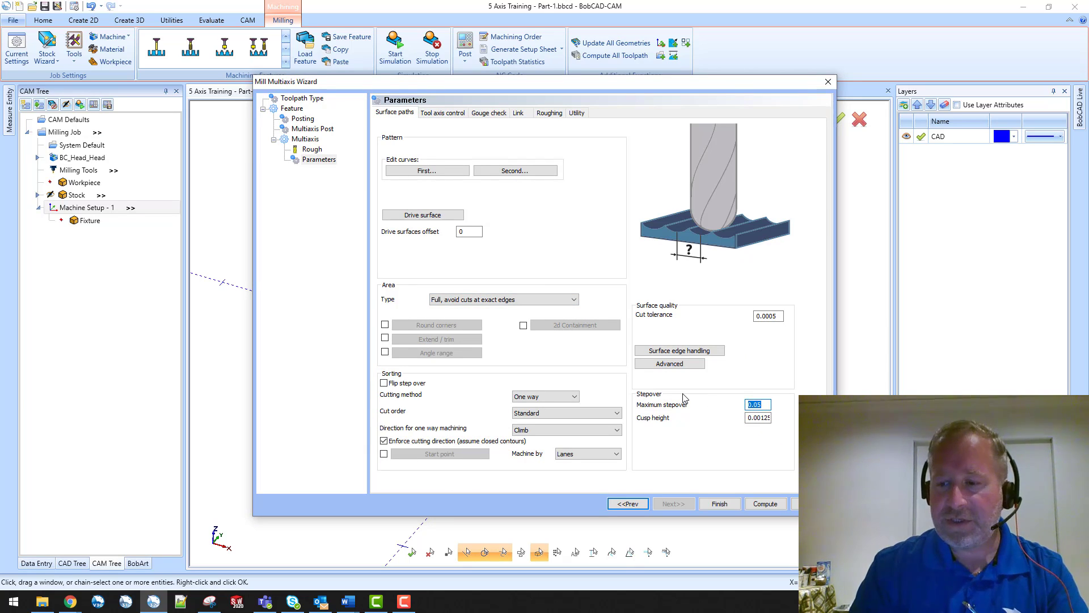
text(.187)
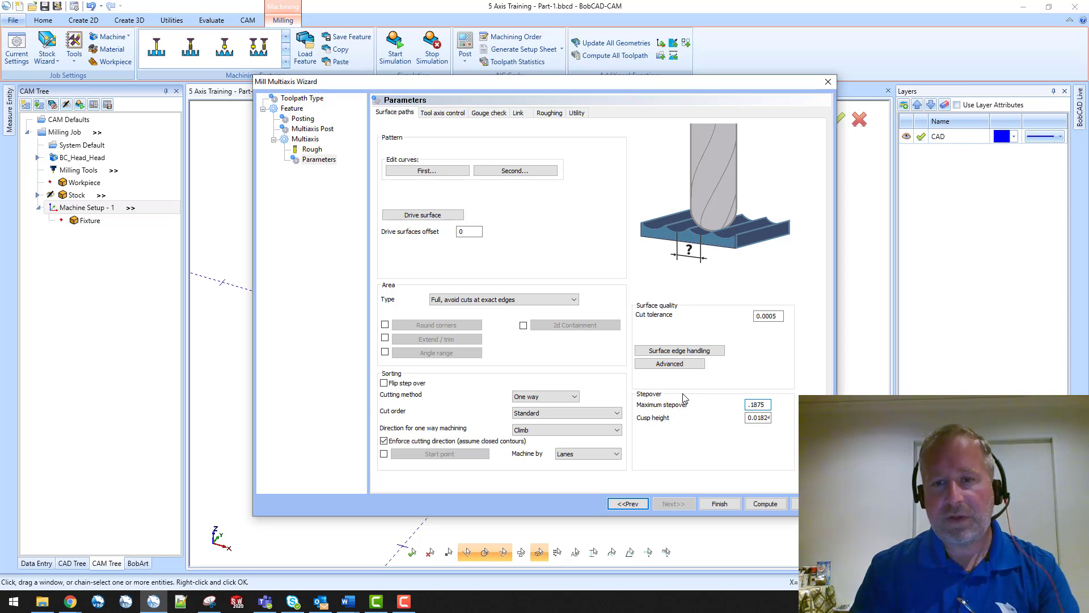
key(Tab)
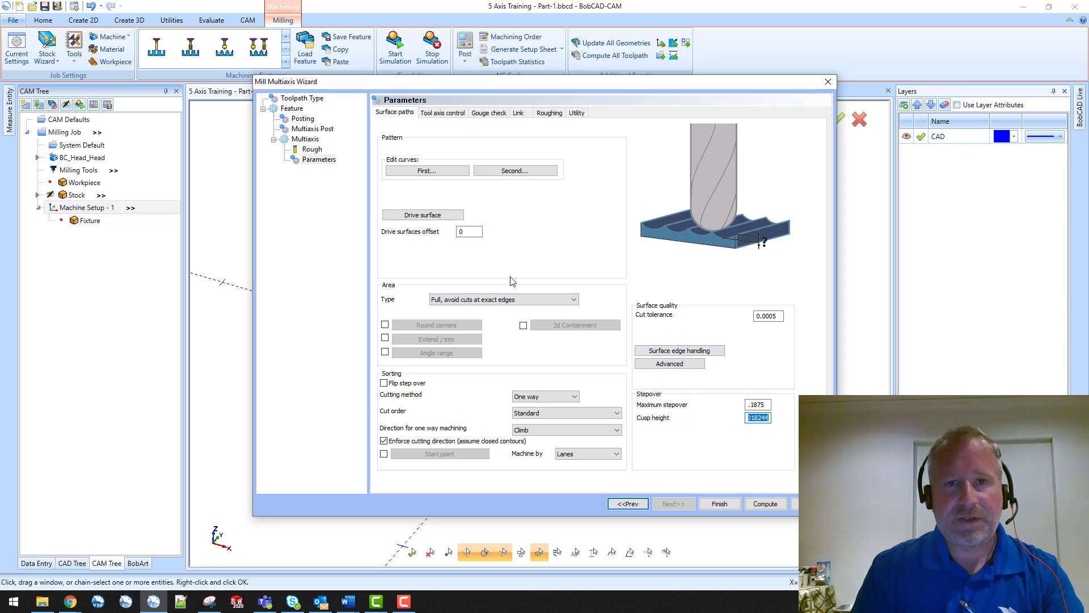
Review the tool axis control settings and compute the multiaxis toolpath on the flat face
click(448, 116)
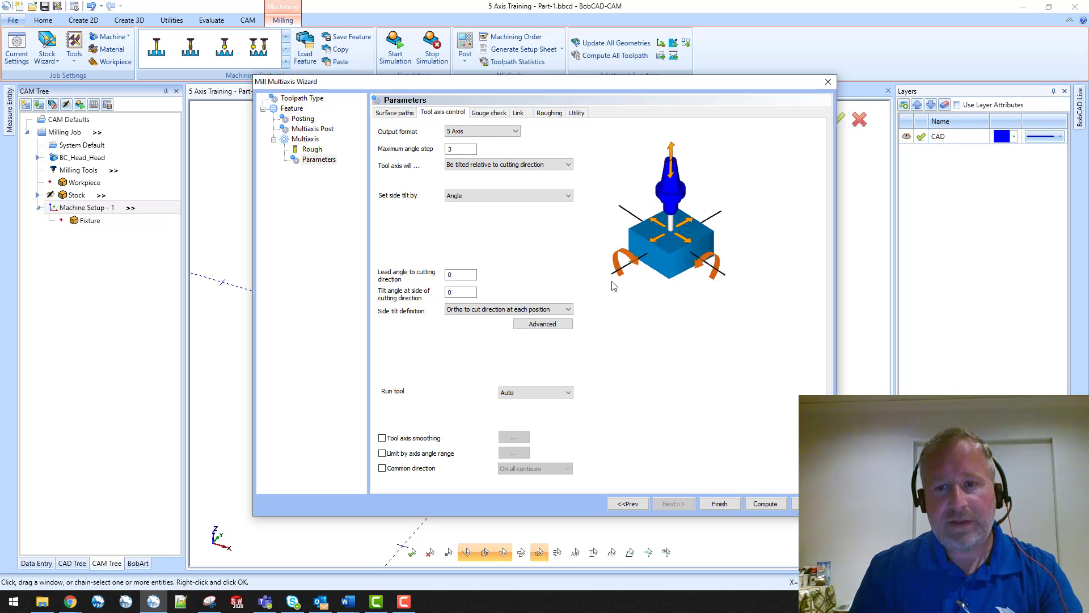
click(766, 504)
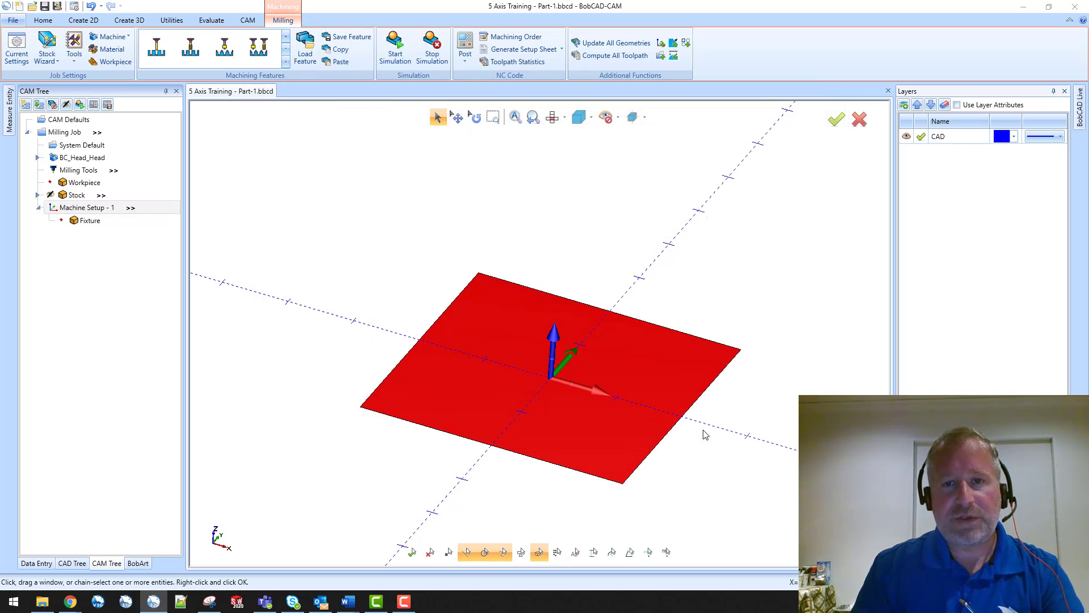
middle_drag(696, 504, 531, 284)
middle_drag(343, 310, 360, 335)
middle_drag(503, 342, 613, 339)
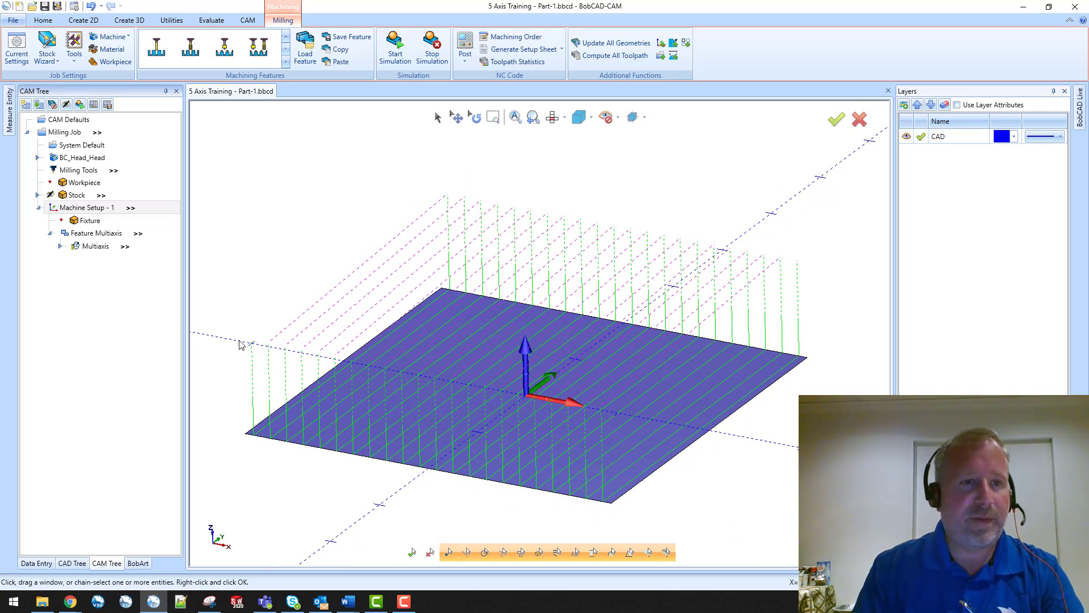
Backplot the Multiaxis operation and step the tool forward through the first passes to check its motion and orientation
right_click(96, 248)
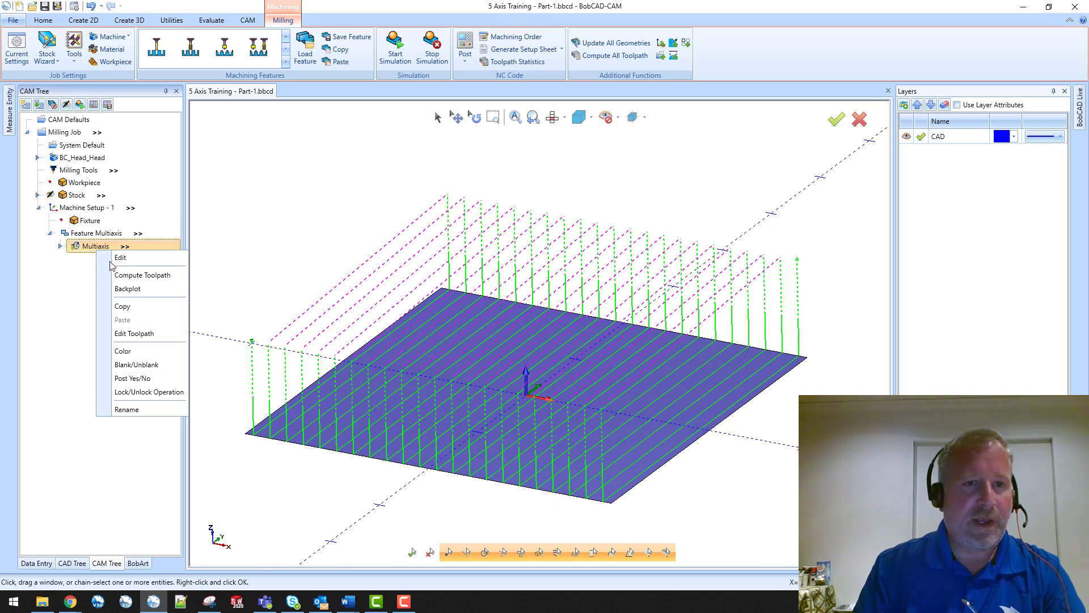
click(128, 289)
click(124, 137)
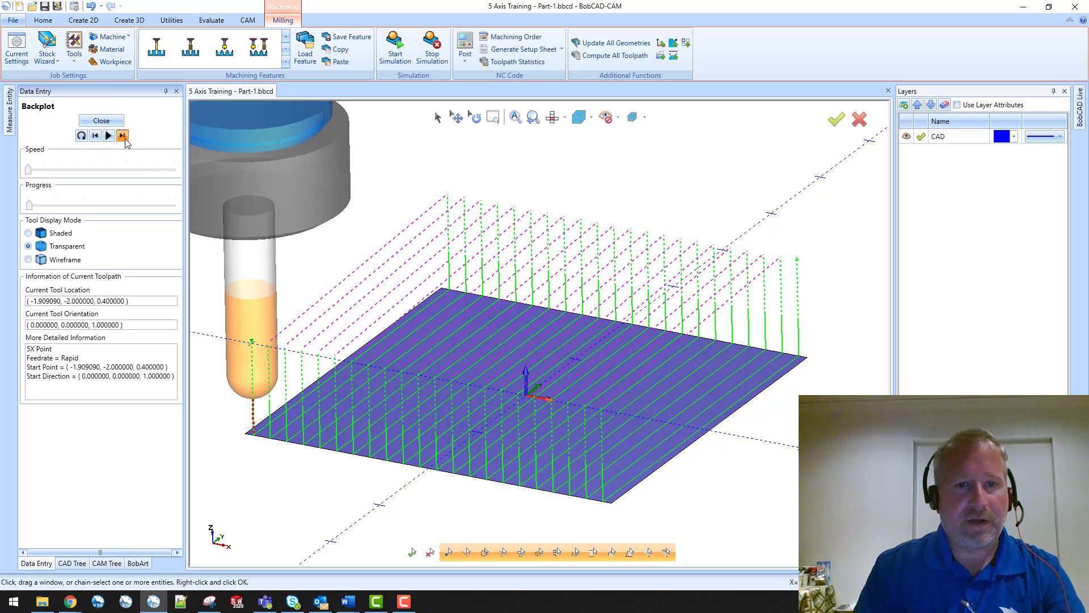
click(123, 137)
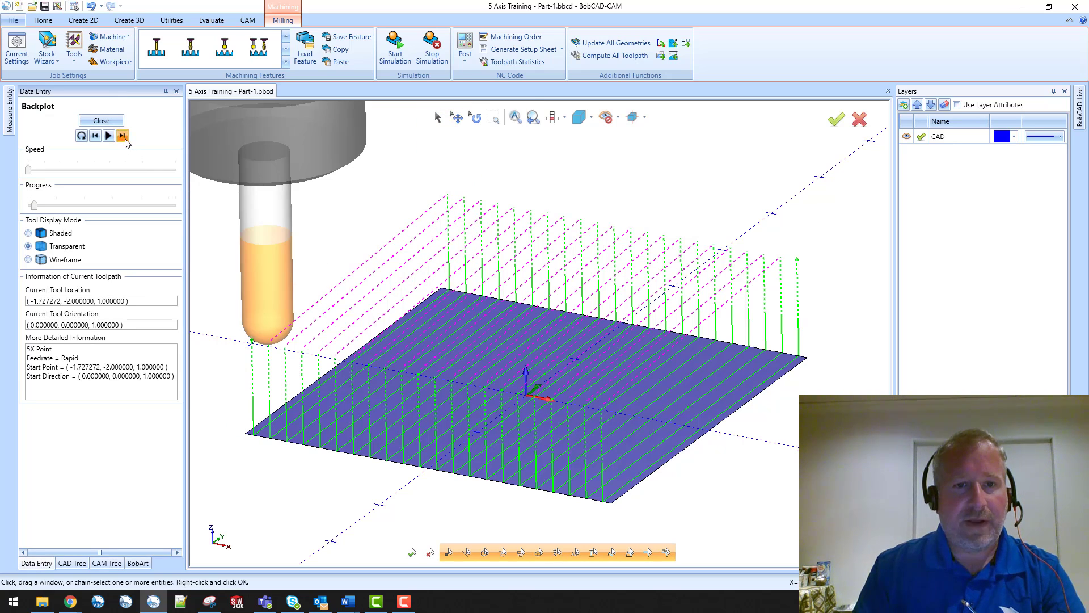
click(123, 137)
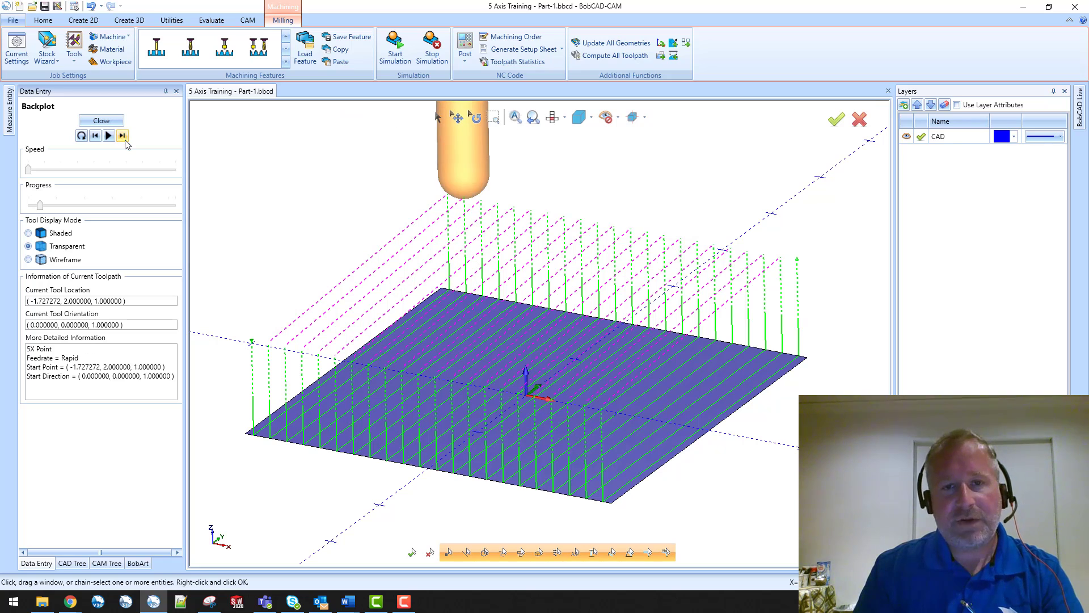
click(123, 137)
click(123, 136)
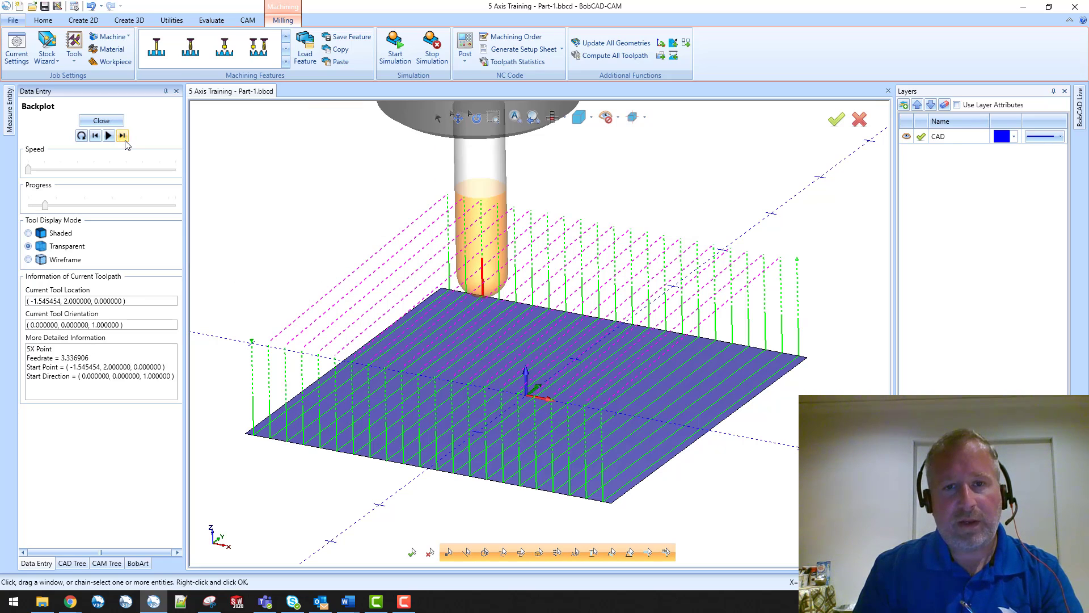
click(123, 137)
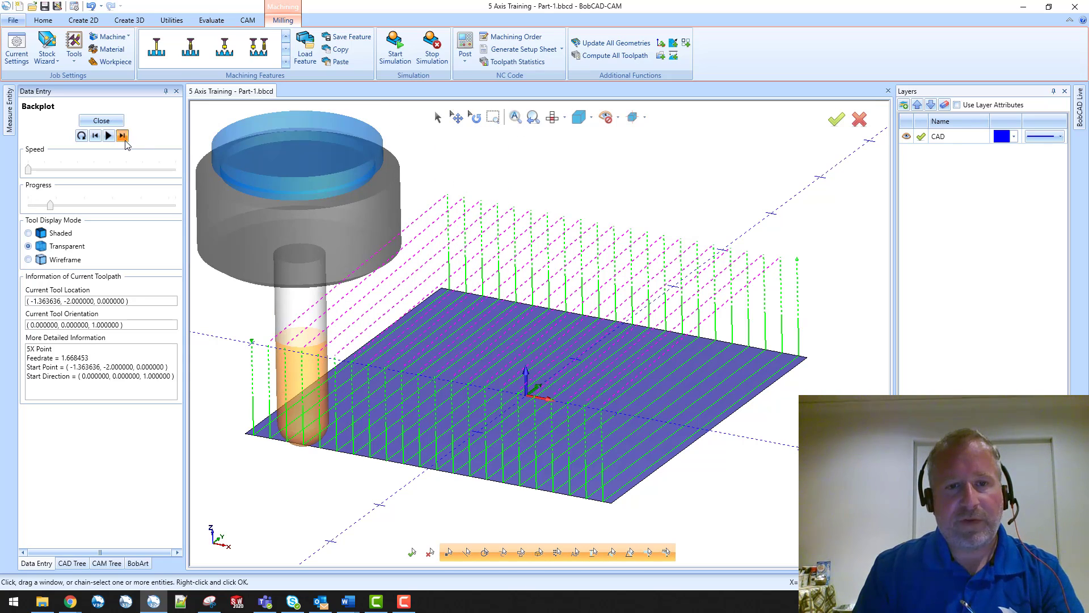
Advance the backplot by one more tool position and close it
click(123, 137)
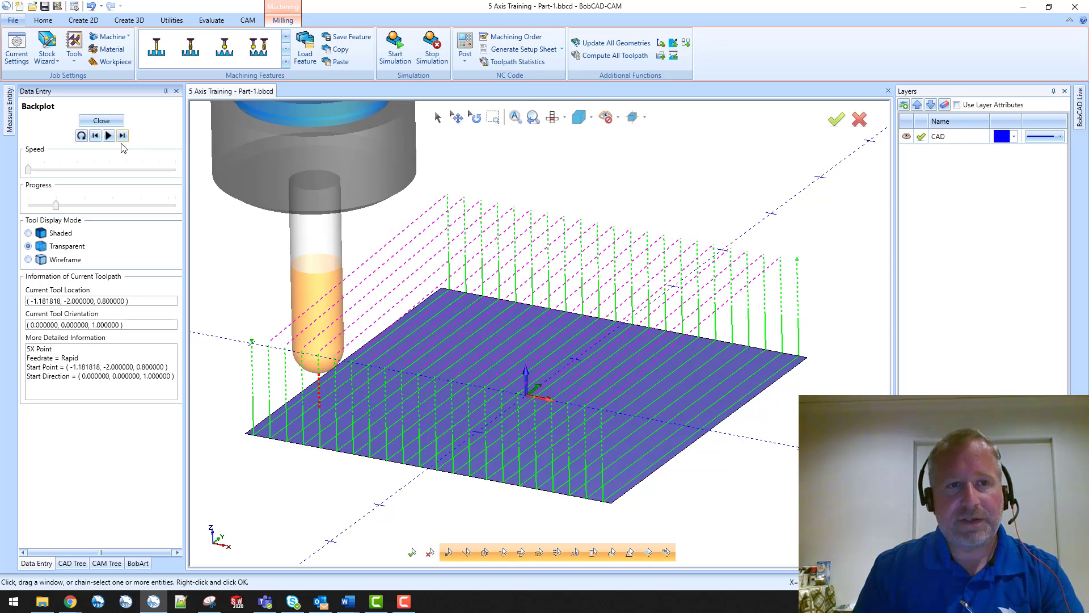
click(102, 121)
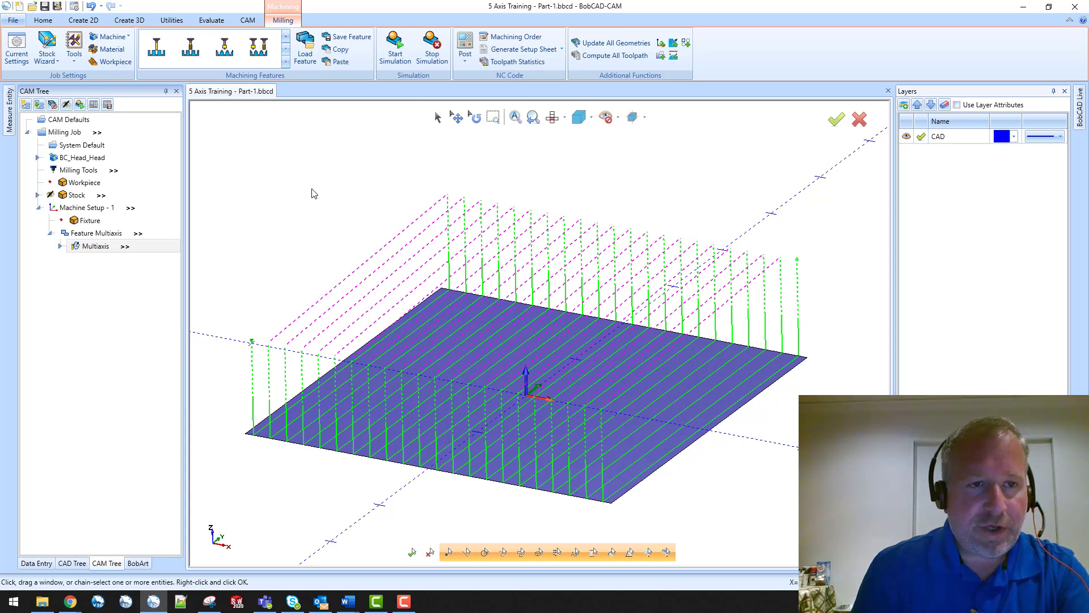
Edit the Multiaxis operation to use a lead angle to cutting direction of 25 and compute the toolpath
right_click(100, 250)
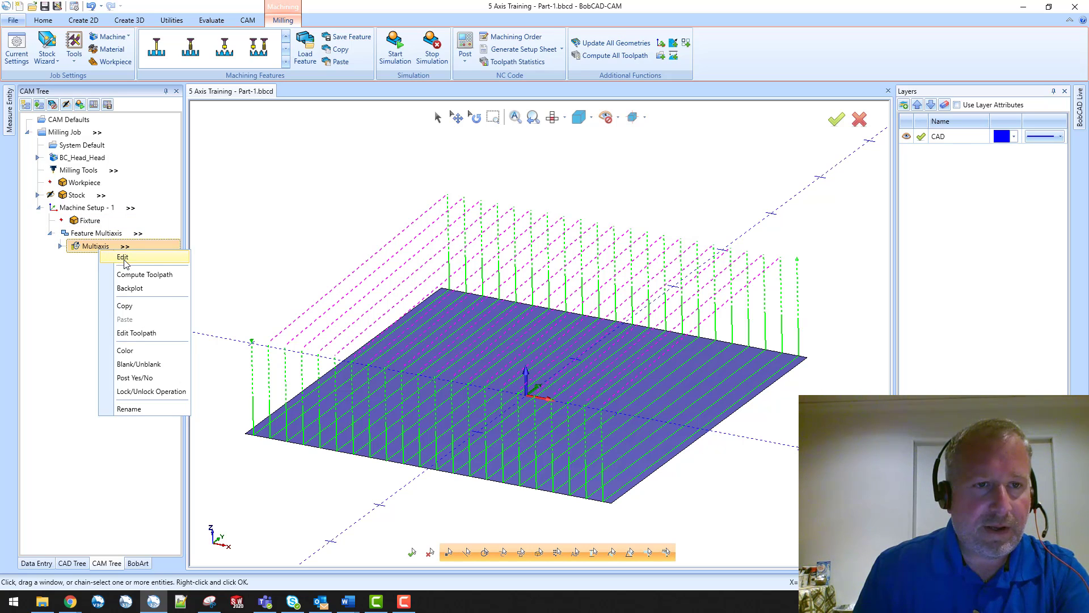
click(123, 257)
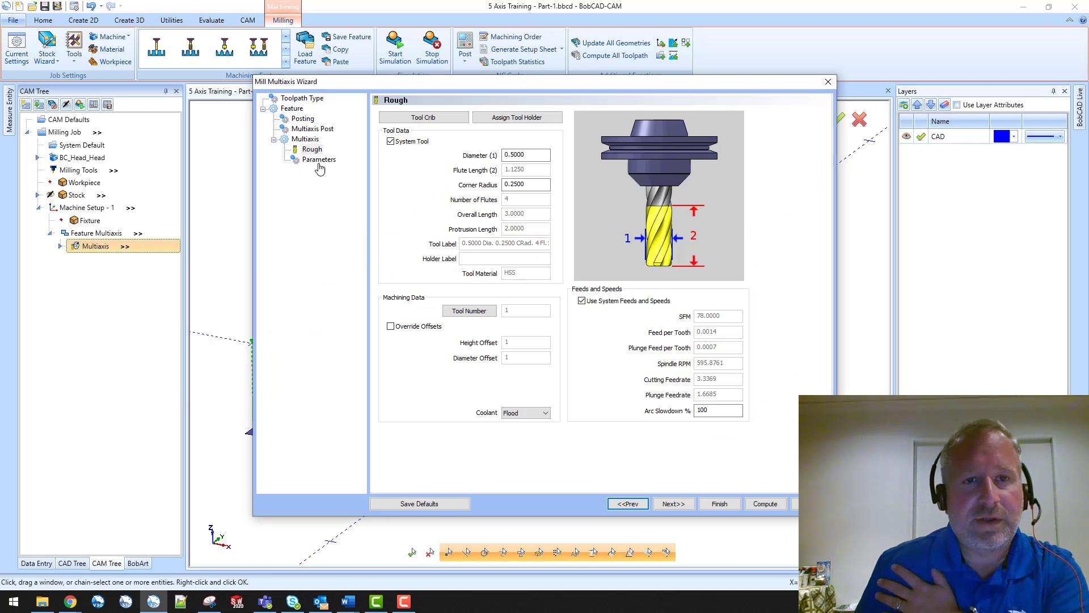
click(325, 161)
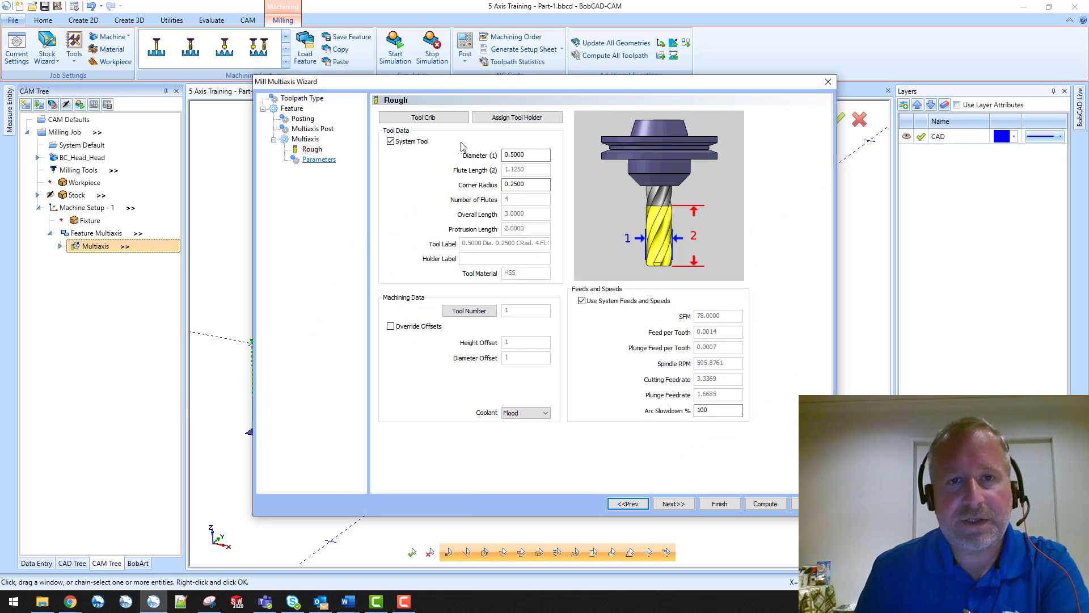
click(444, 112)
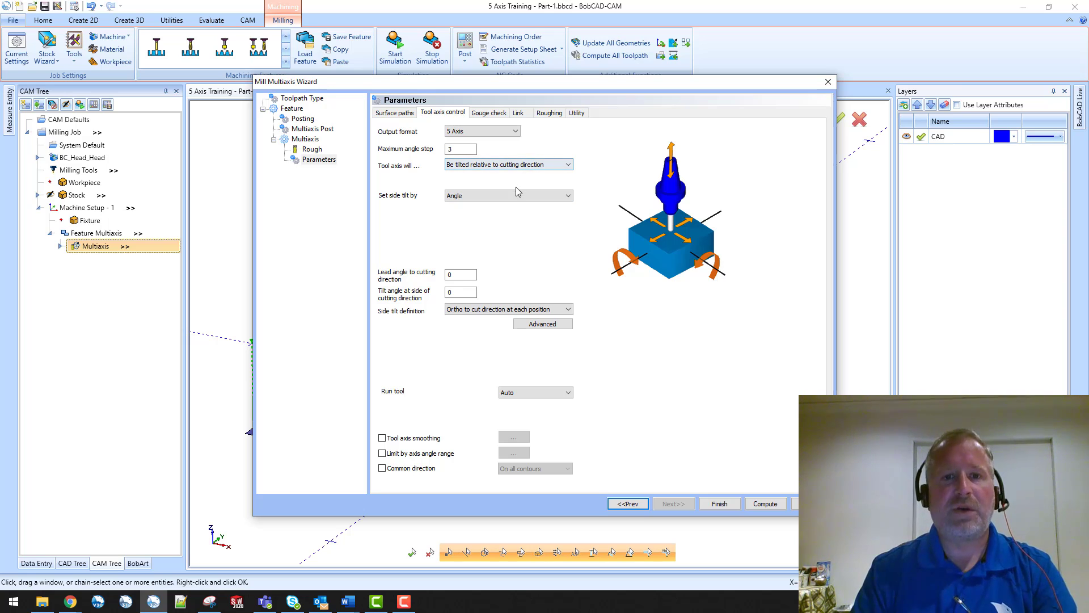
click(466, 277)
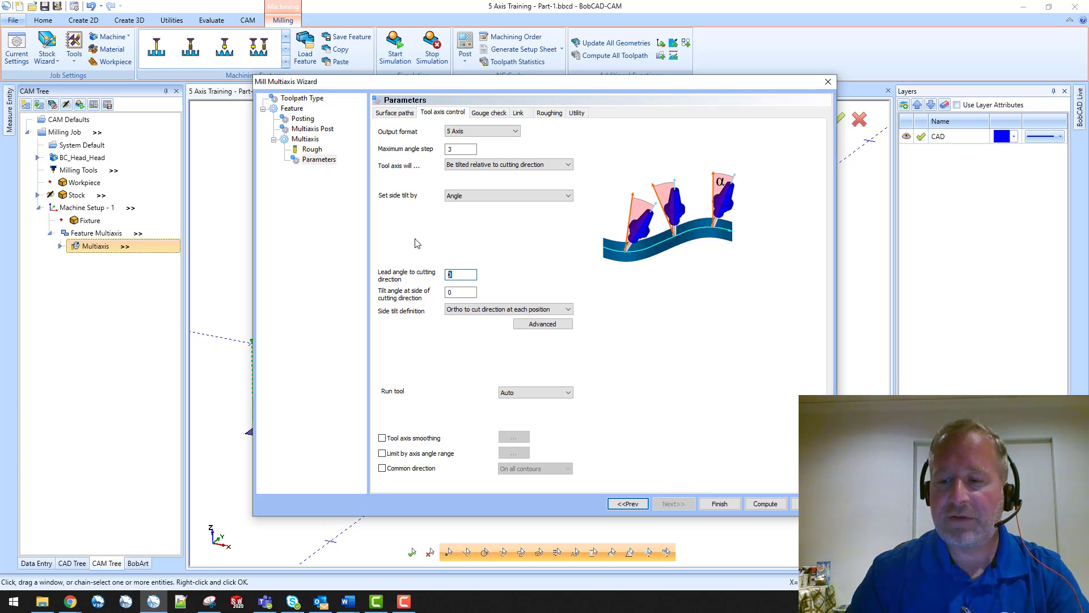
key(Tab)
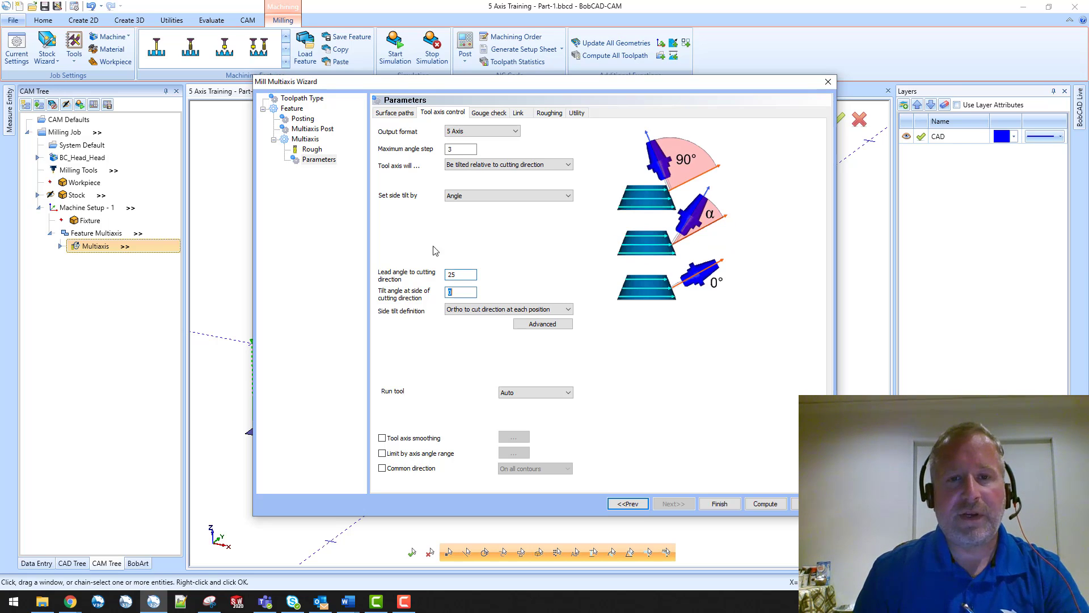
click(766, 504)
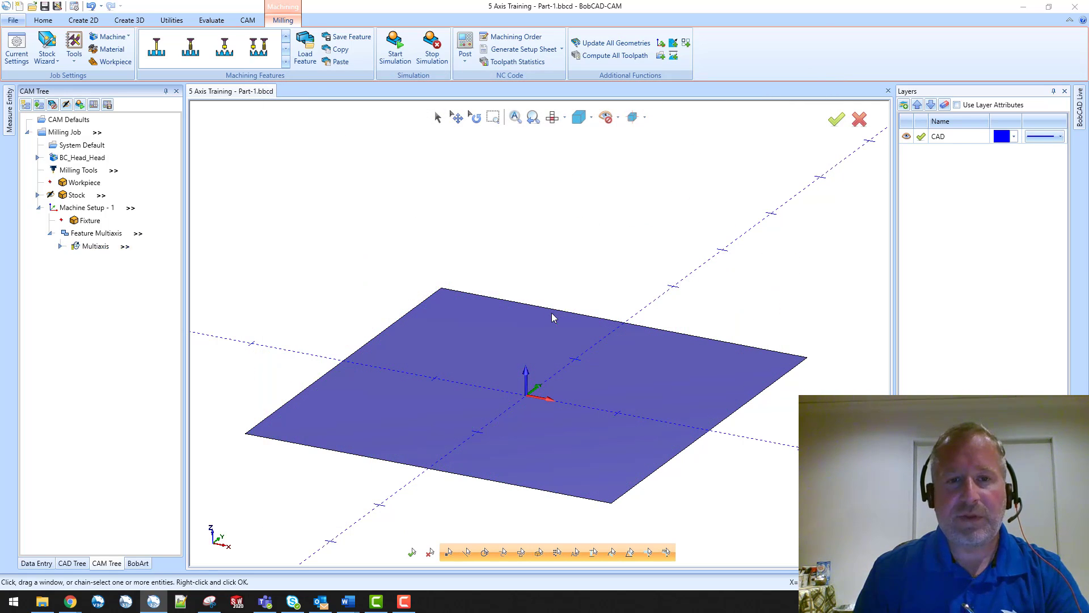
Backplot the Multiaxis operation and examine the tool's tilt along the cutting direction from the side and in perspective
middle_drag(661, 418, 651, 395)
click(94, 246)
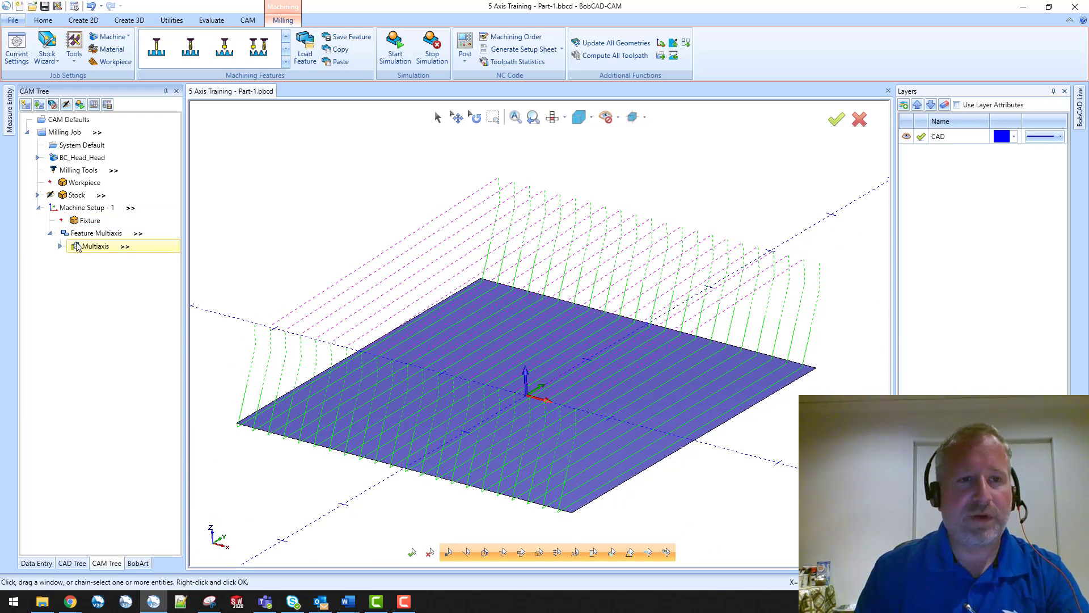
right_click(97, 247)
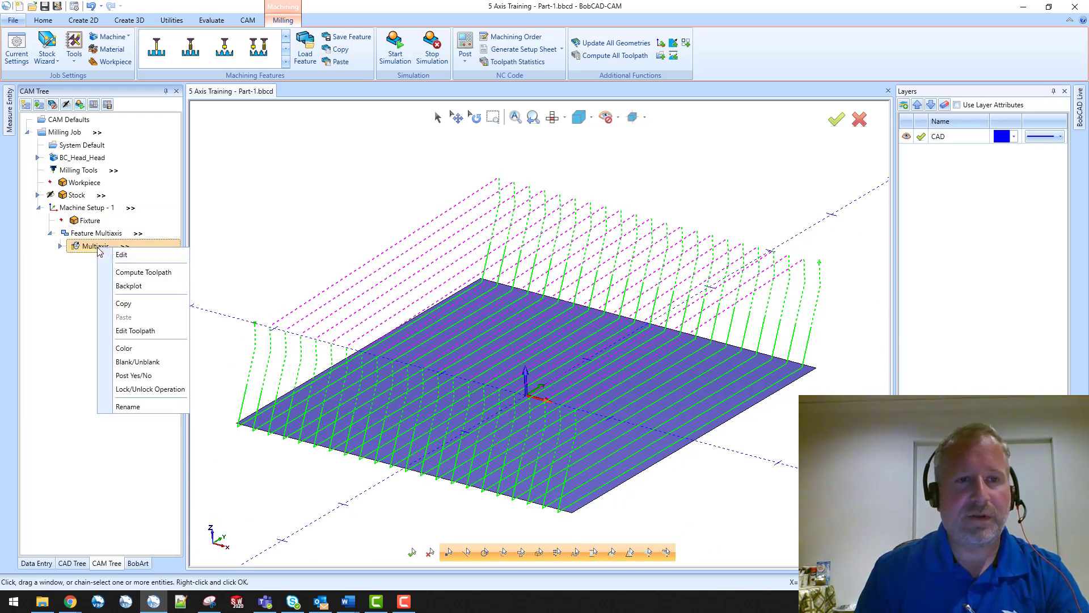
click(142, 286)
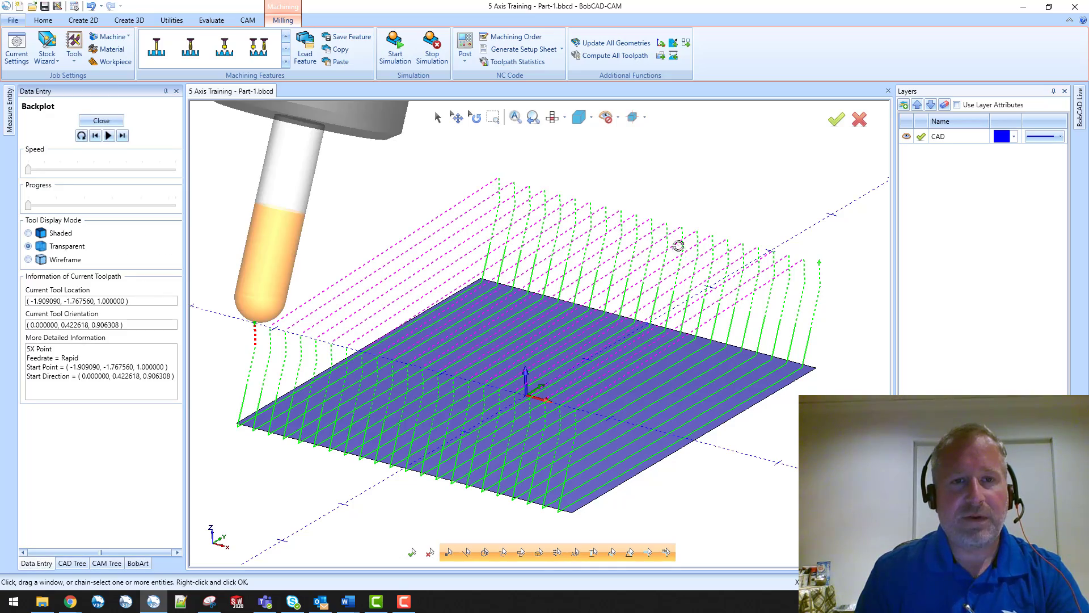
middle_drag(679, 245, 669, 237)
middle_drag(714, 301, 644, 338)
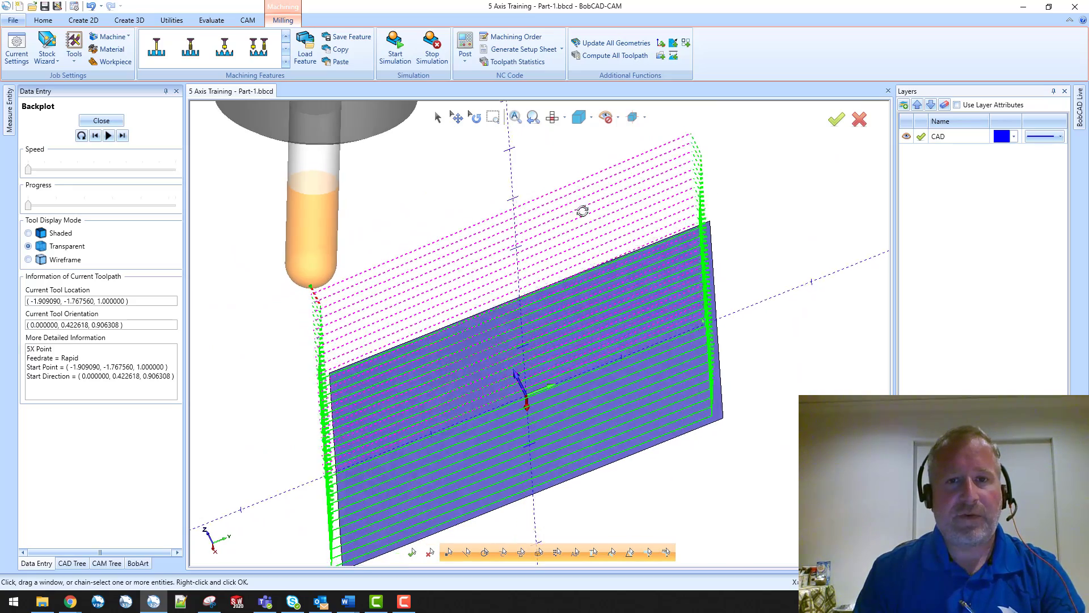
middle_drag(582, 211, 812, 281)
scroll(613, 342, down, 5)
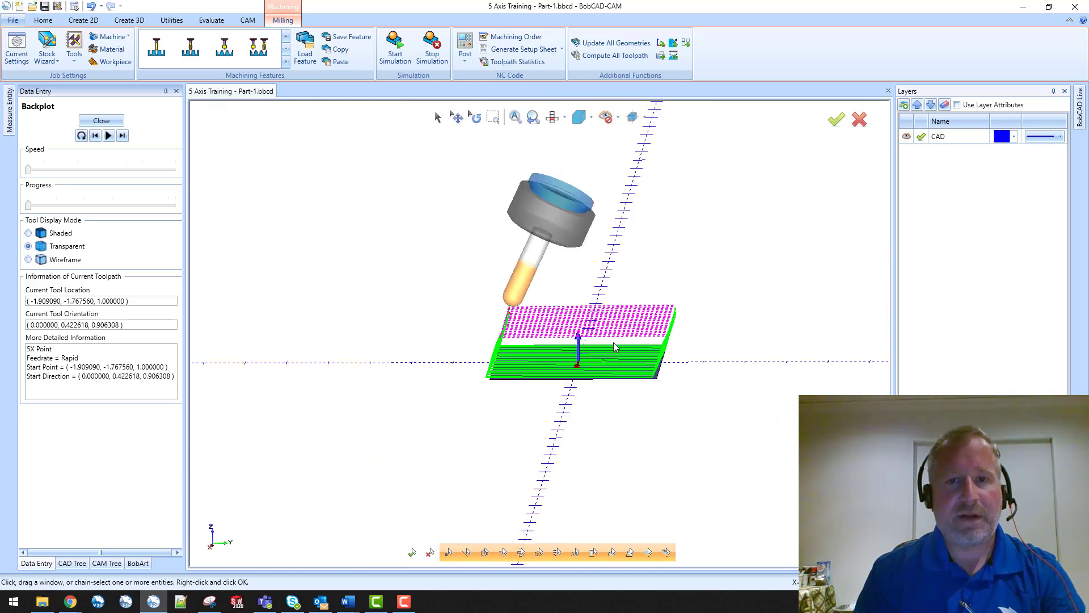
scroll(553, 343, up, 4)
middle_drag(553, 343, 435, 382)
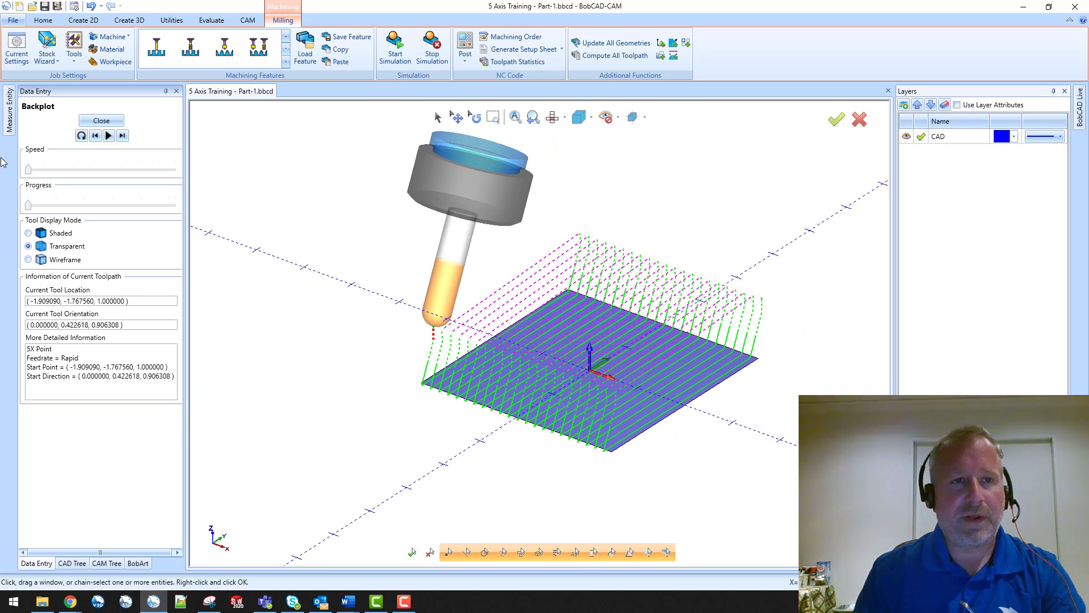
Step the backplot forward through the first passes to check the tool's lead tilt, and close the backplot
click(122, 136)
click(122, 136)
click(122, 136)
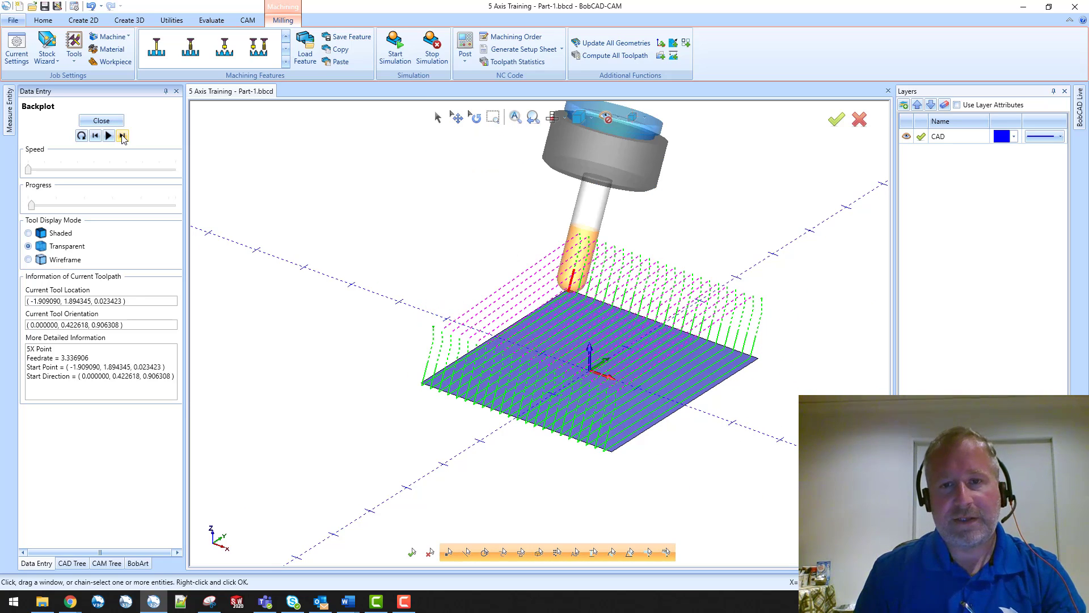
click(122, 136)
click(122, 136)
click(122, 136)
click(122, 136)
click(122, 137)
click(122, 137)
click(122, 136)
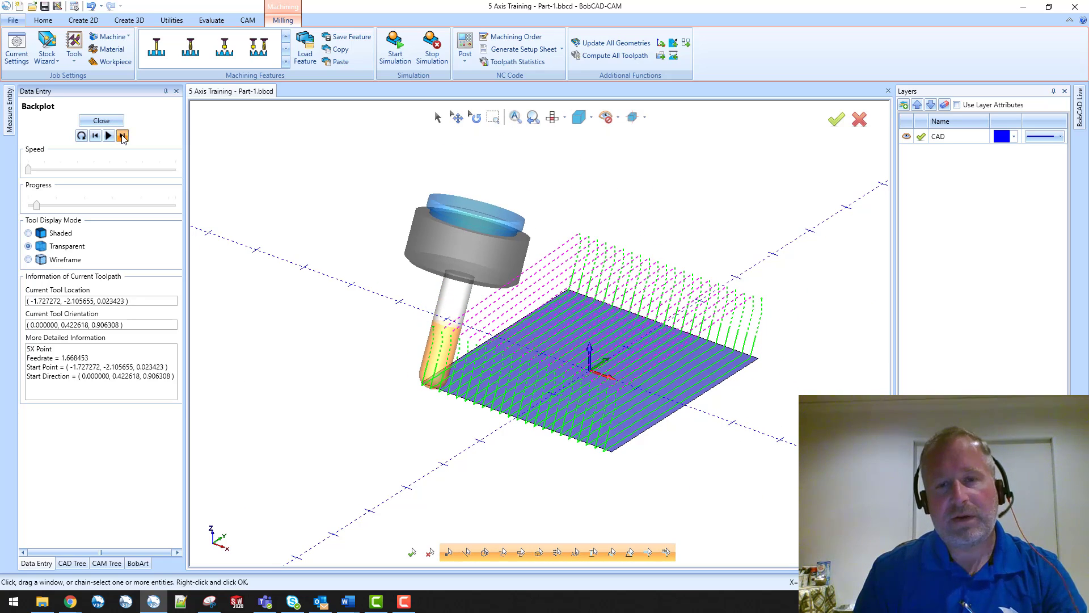
click(122, 136)
click(122, 136)
click(122, 136)
click(122, 136)
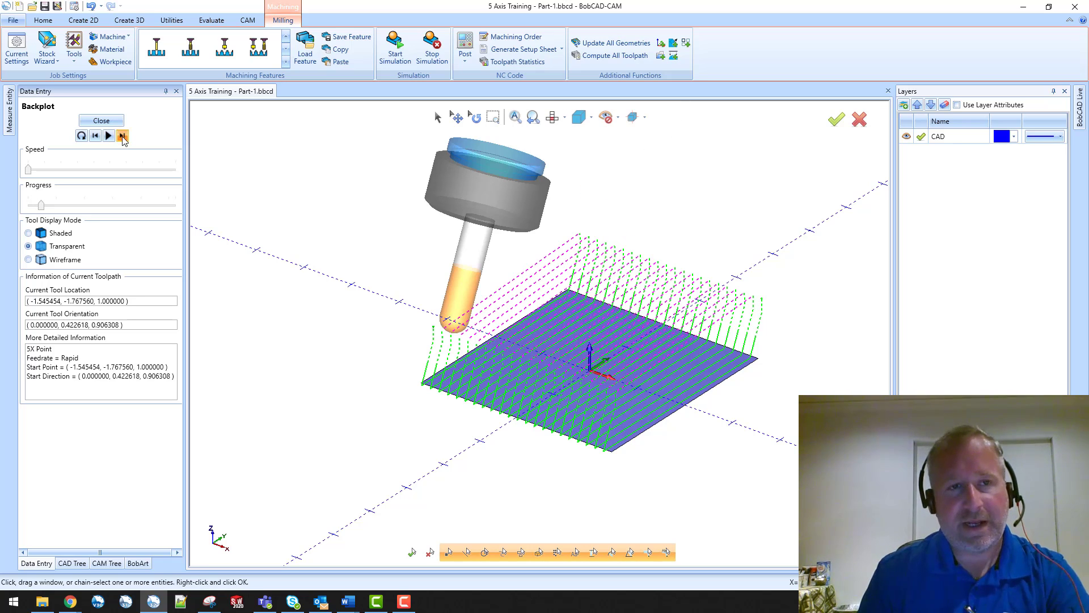
click(122, 136)
click(122, 136)
click(122, 137)
click(122, 136)
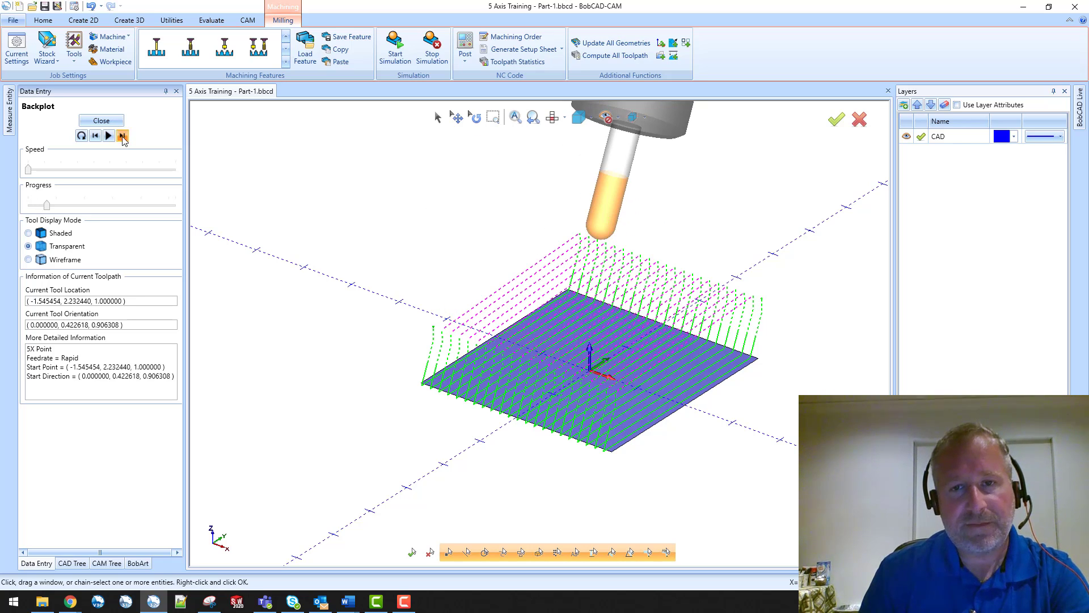
click(122, 136)
click(122, 136)
click(122, 137)
click(122, 136)
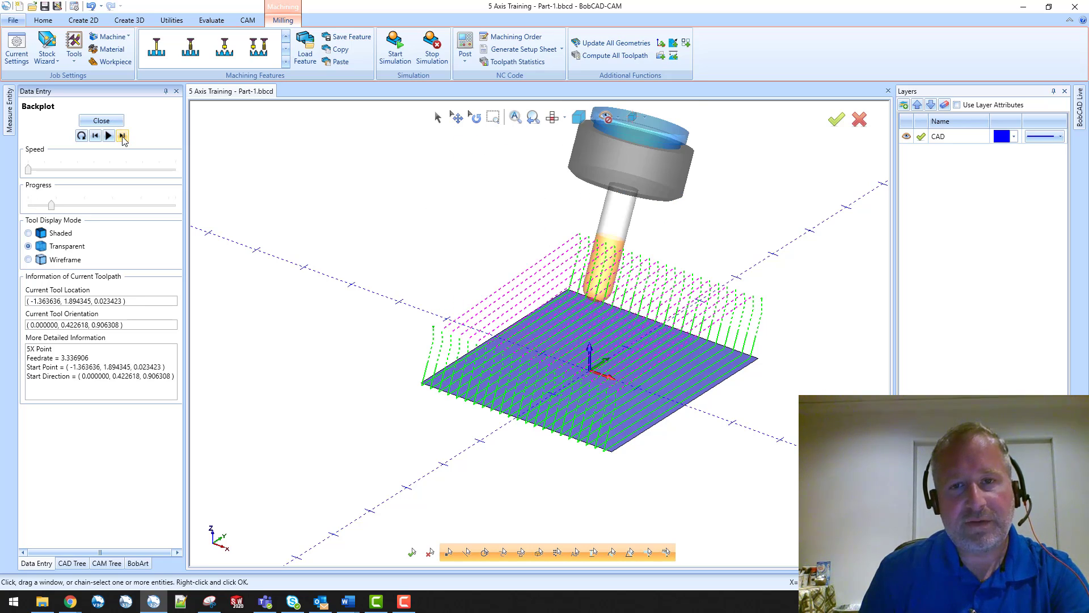
click(102, 120)
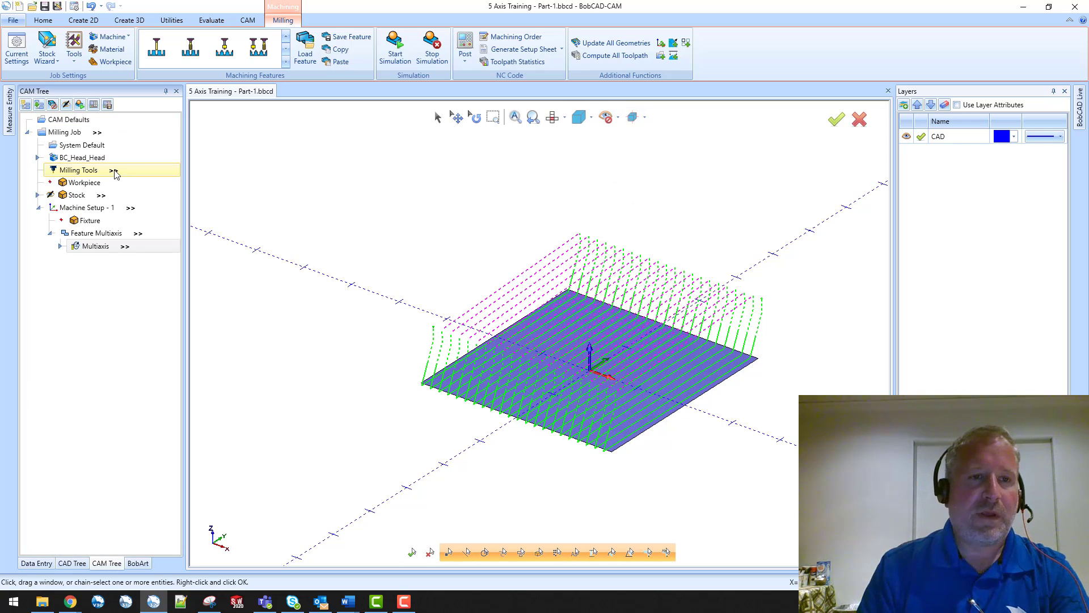
Edit the Multiaxis operation to use a lead angle to cutting direction of -25 and compute the toolpath
click(90, 245)
right_click(94, 246)
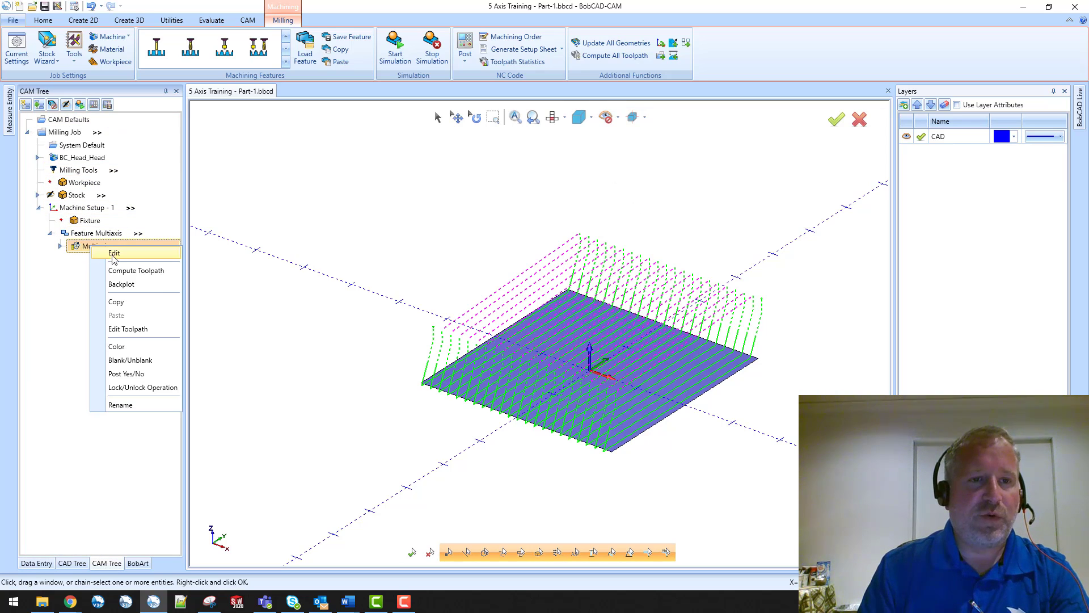
click(116, 254)
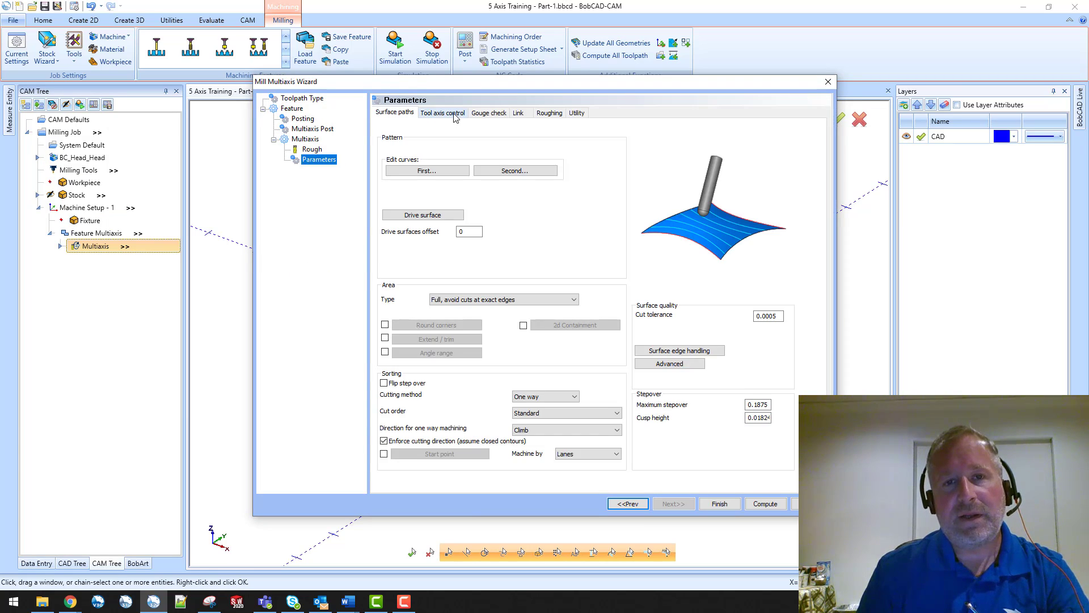
click(443, 112)
double_click(457, 275)
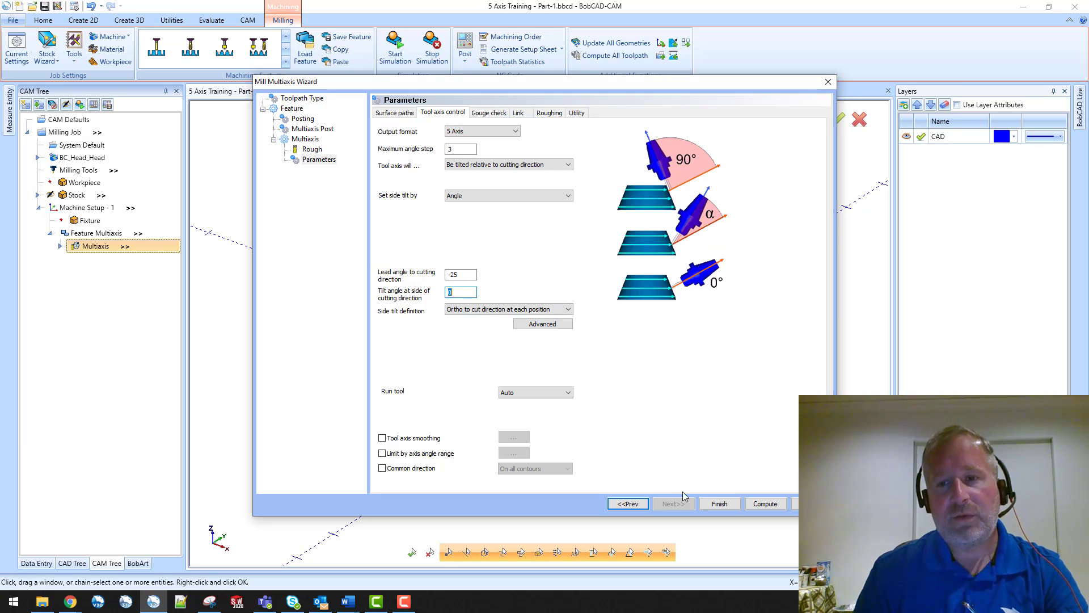
click(766, 503)
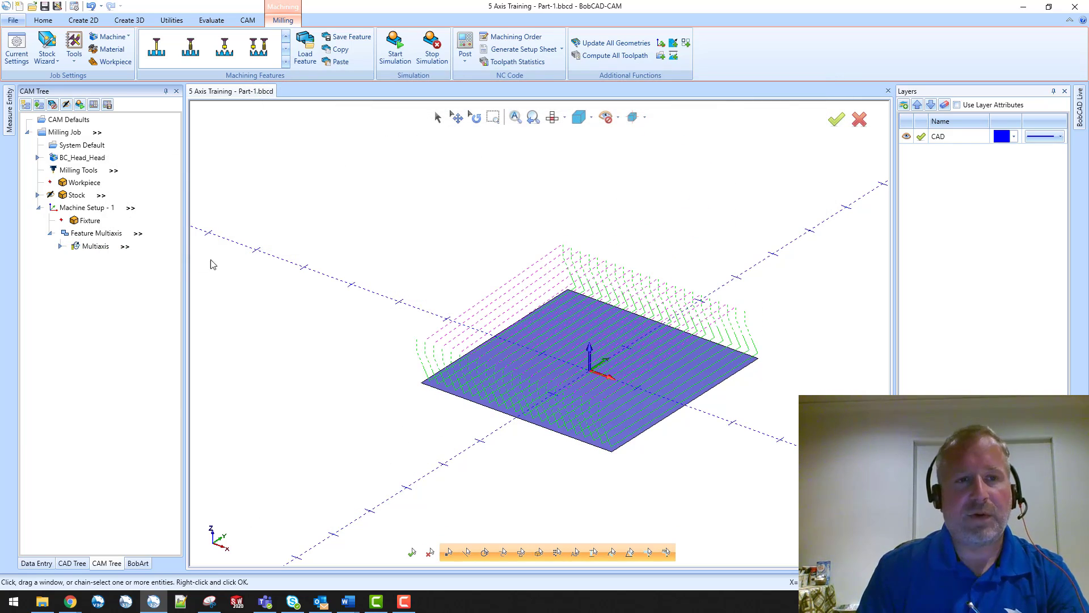
Backplot the recomputed operation in a side view and step the tool forward through the first passes to check its reversed tilt
right_click(94, 250)
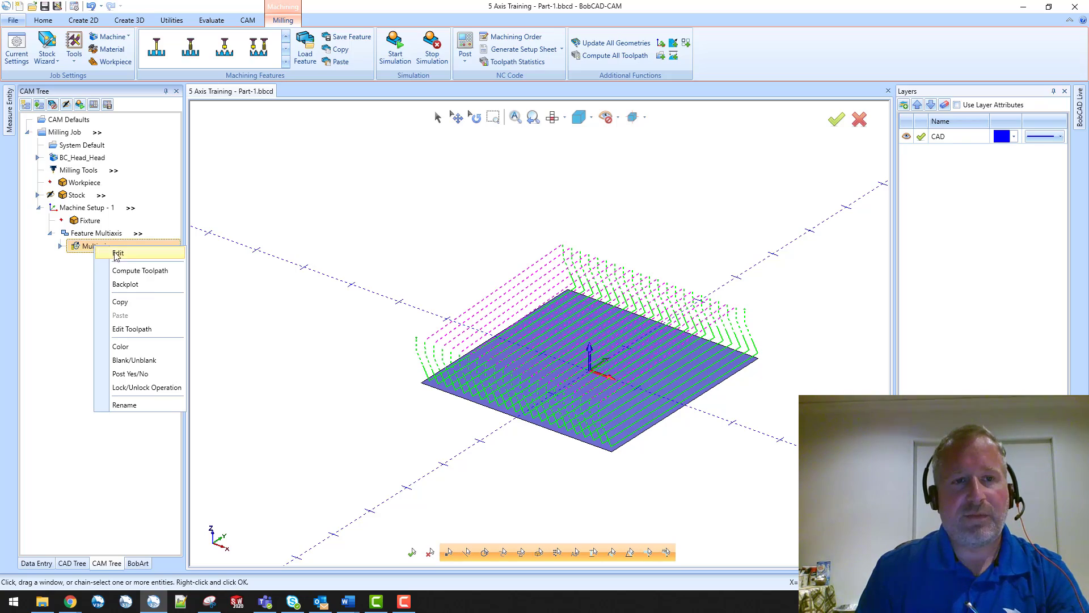
click(142, 284)
middle_drag(559, 389, 484, 372)
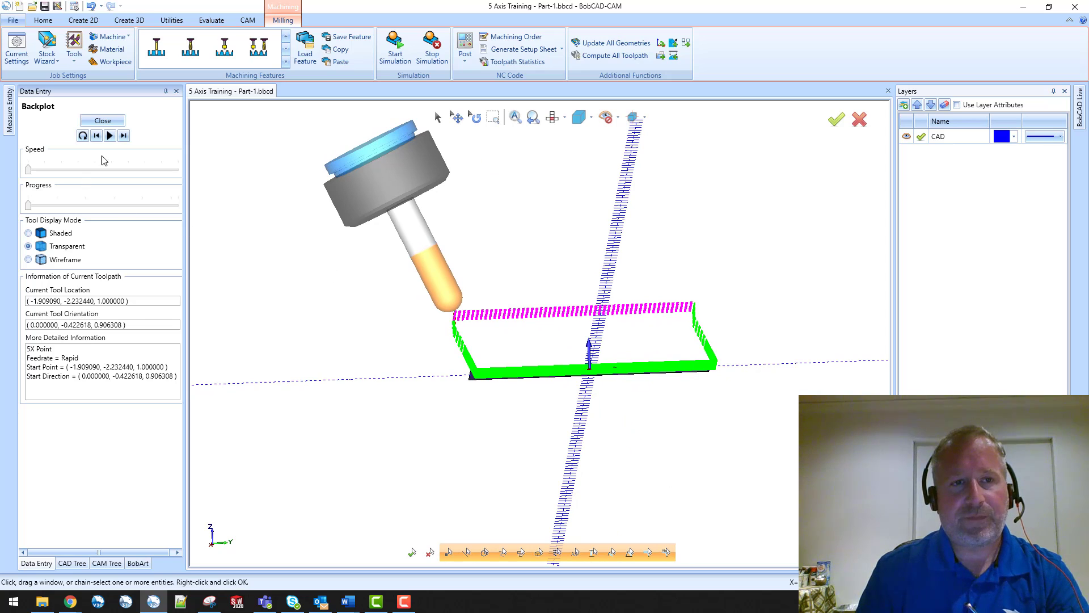
click(123, 136)
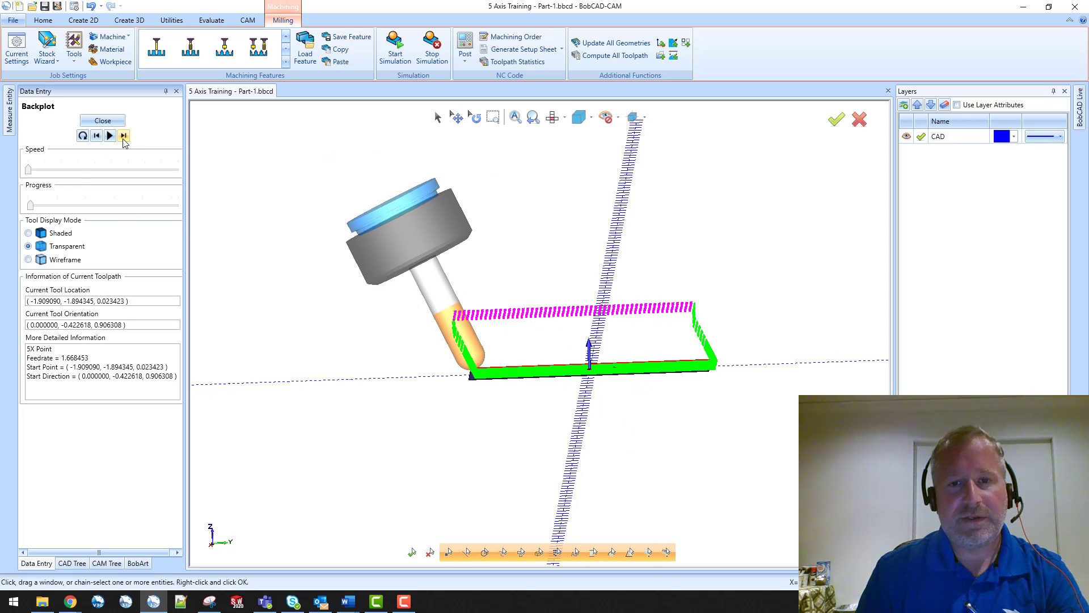
click(124, 136)
click(124, 137)
click(124, 137)
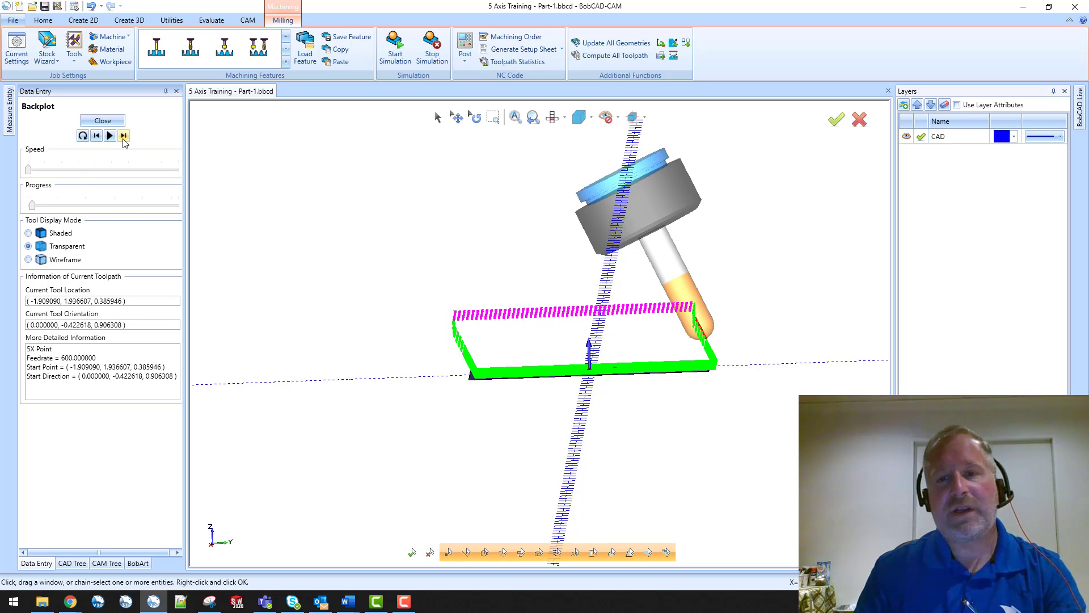
click(124, 137)
click(124, 137)
click(124, 136)
click(124, 136)
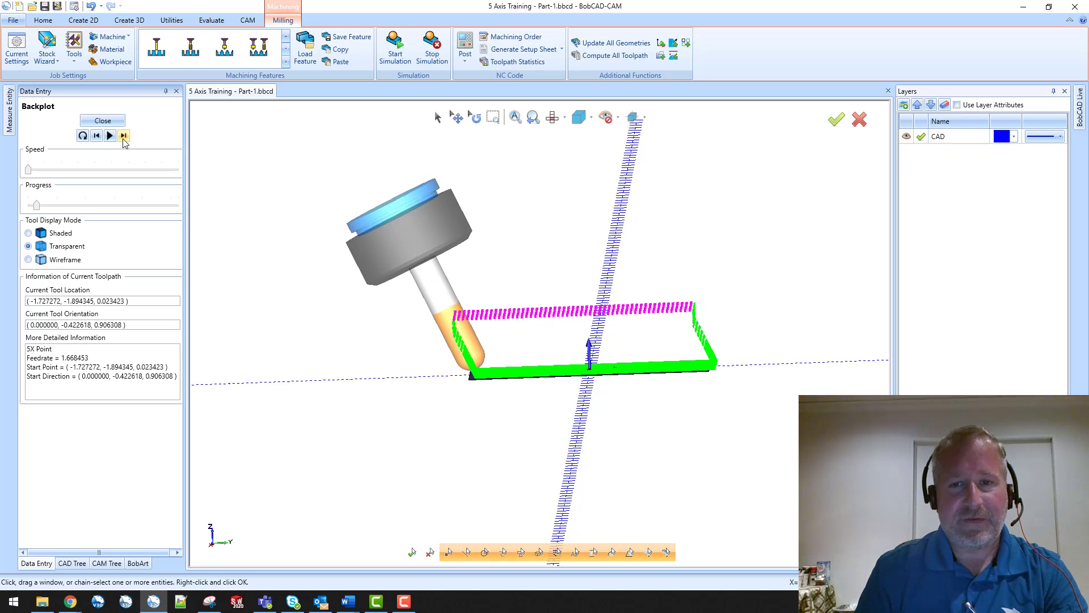
click(124, 136)
click(124, 136)
click(124, 137)
click(124, 137)
click(124, 136)
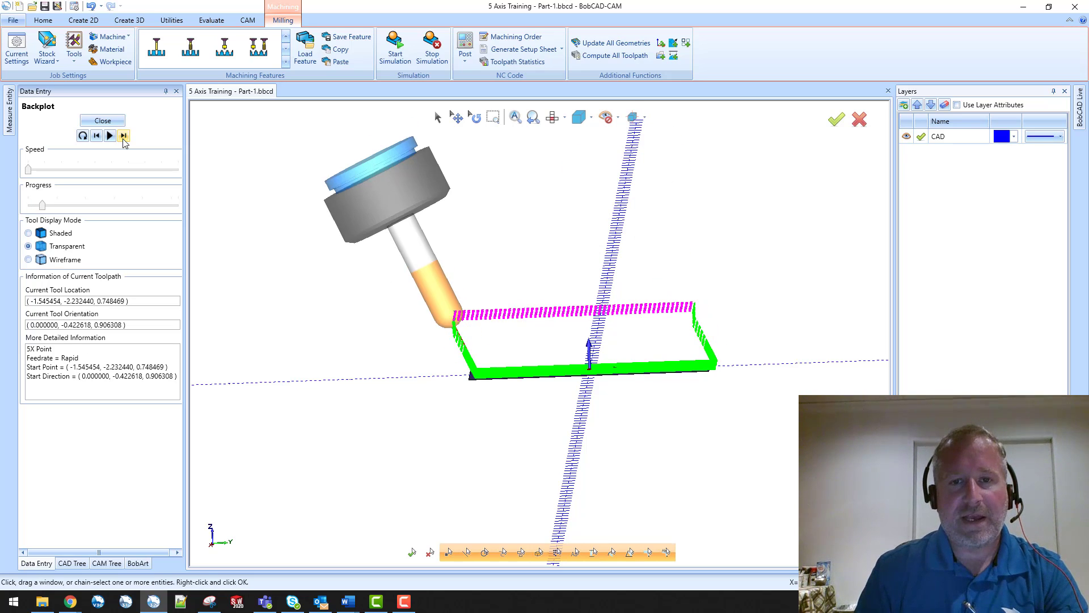
click(124, 136)
click(123, 136)
click(124, 136)
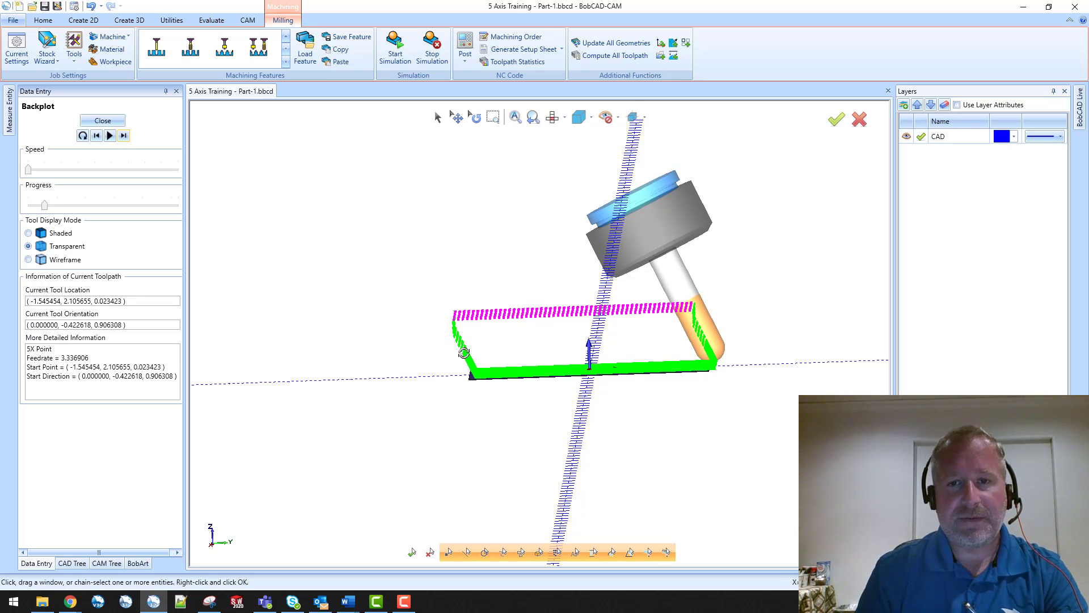
Step the backplot back one move and examine the tilted tool at the start of the pass from an oblique angle
middle_drag(463, 353, 537, 367)
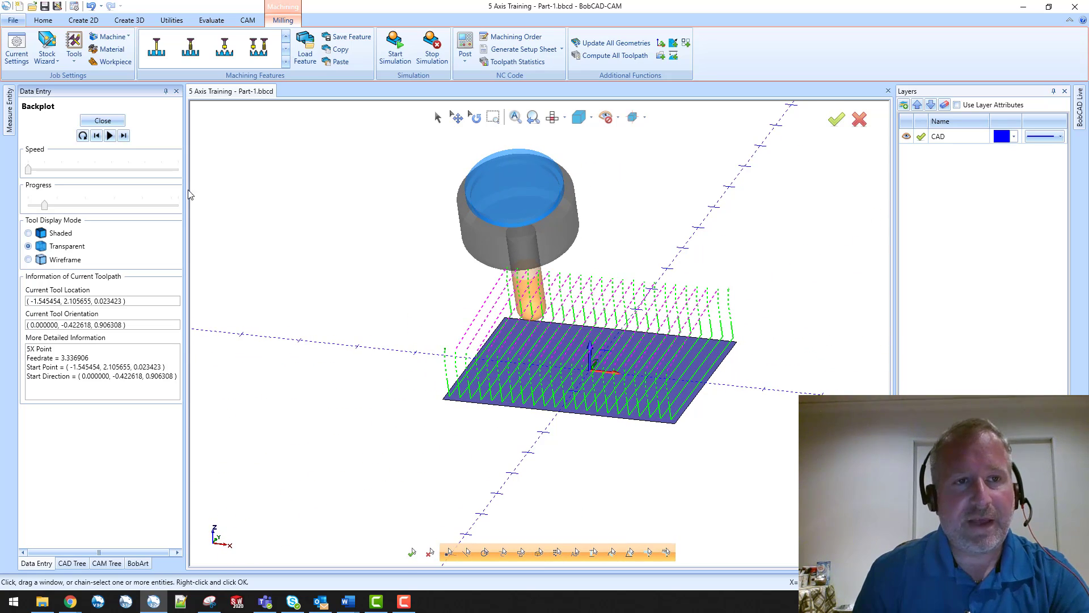
click(97, 136)
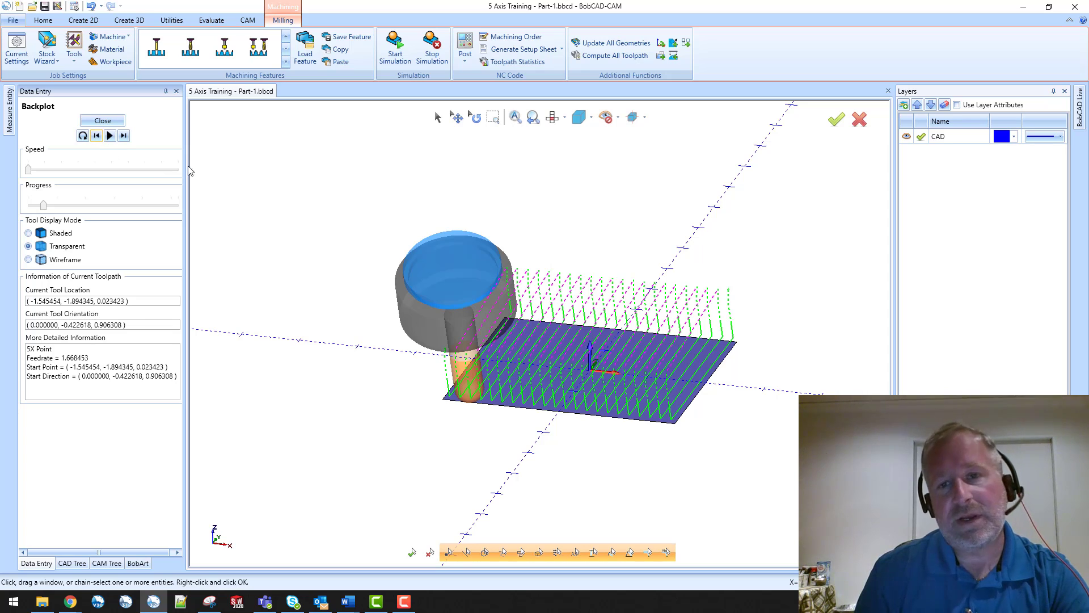
middle_drag(369, 365, 339, 372)
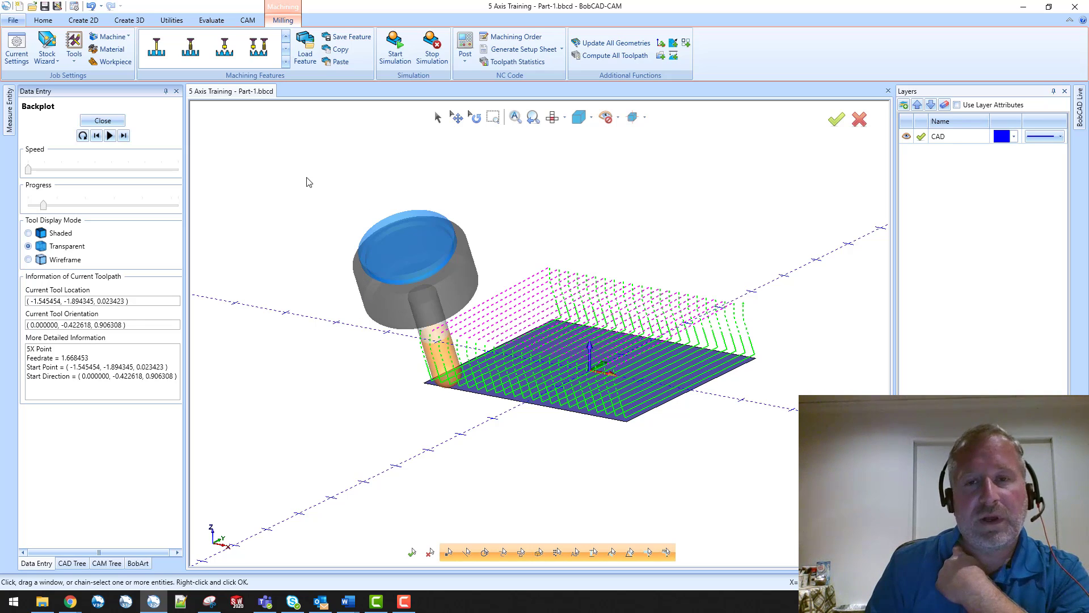
Close the backplot, edit the Multiaxis operation to a lead angle of 0 and a side tilt angle of 25, and compute the toolpath
click(120, 119)
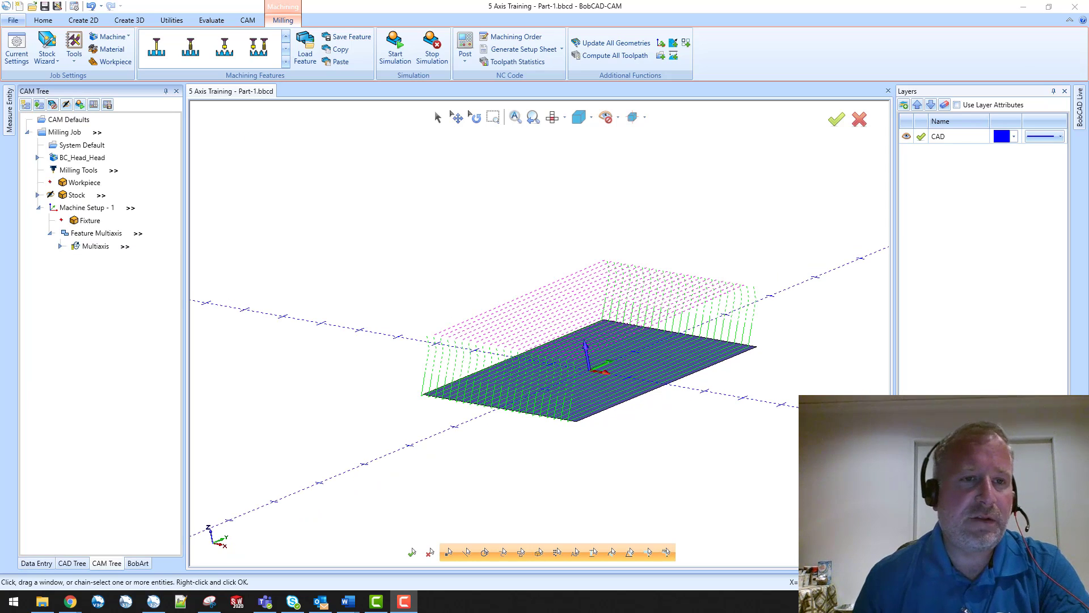
click(101, 247)
right_click(101, 248)
click(142, 253)
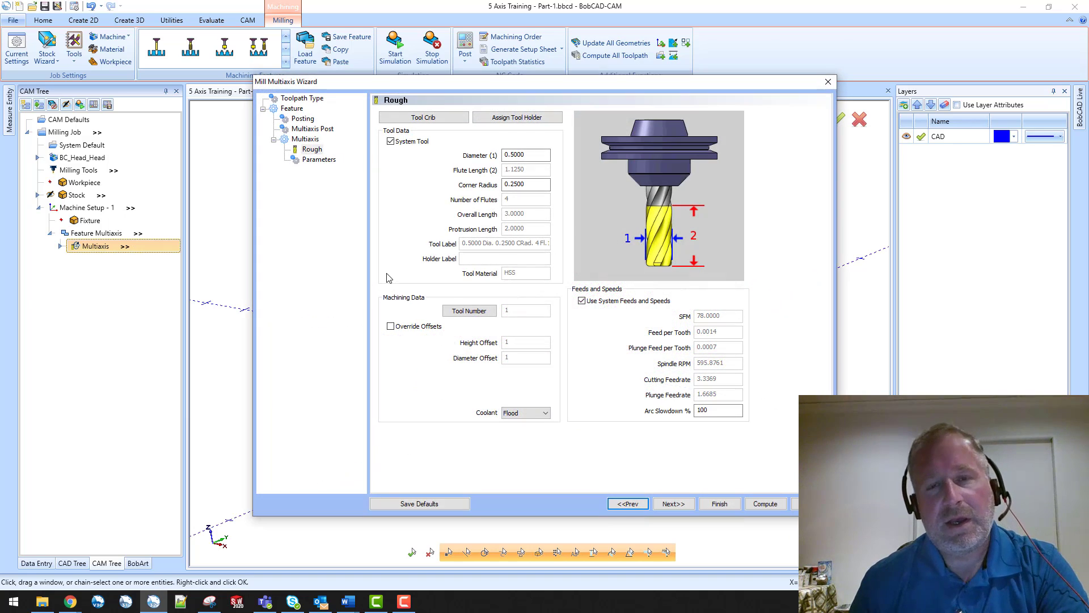
click(319, 159)
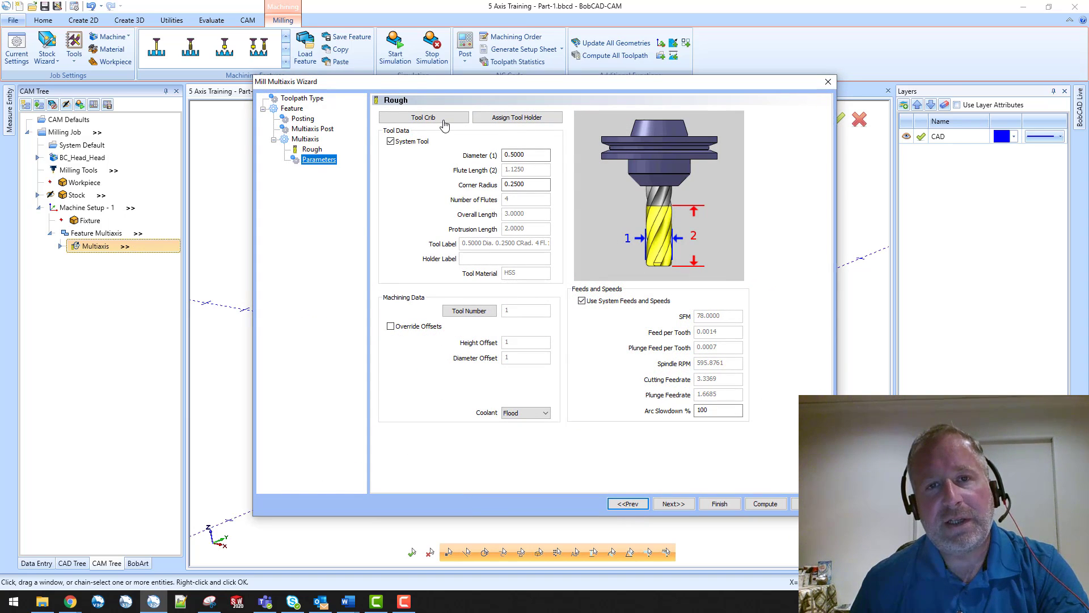
click(443, 113)
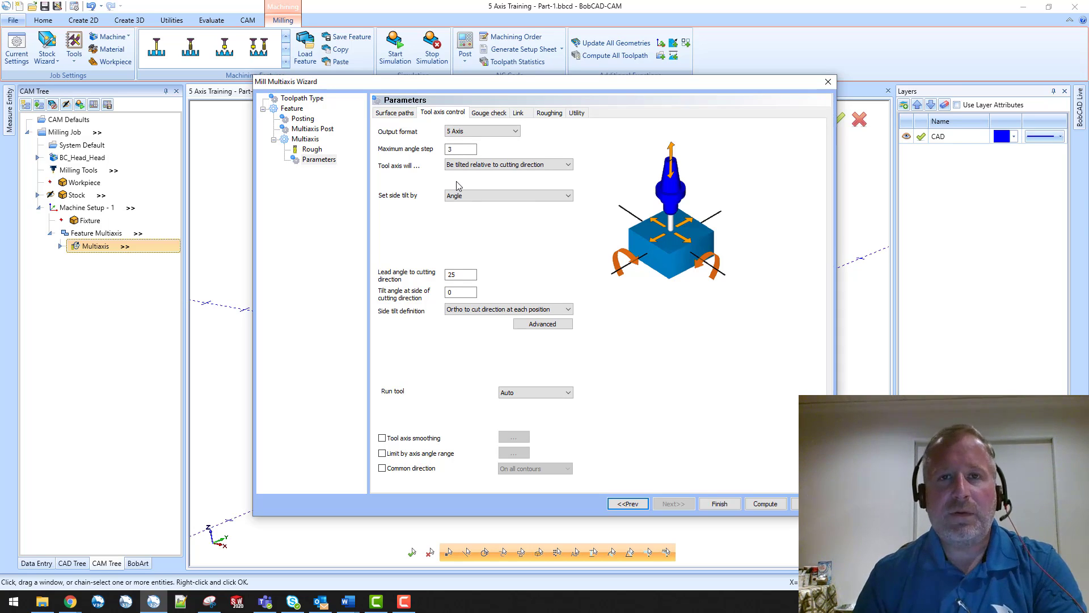
double_click(461, 274)
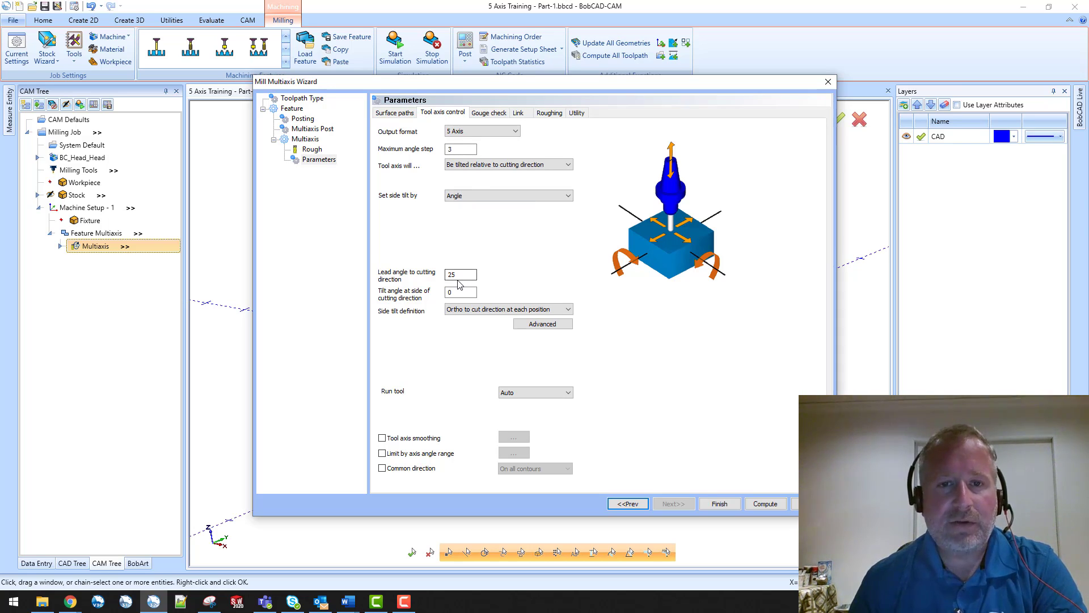
text(0)
key(Tab)
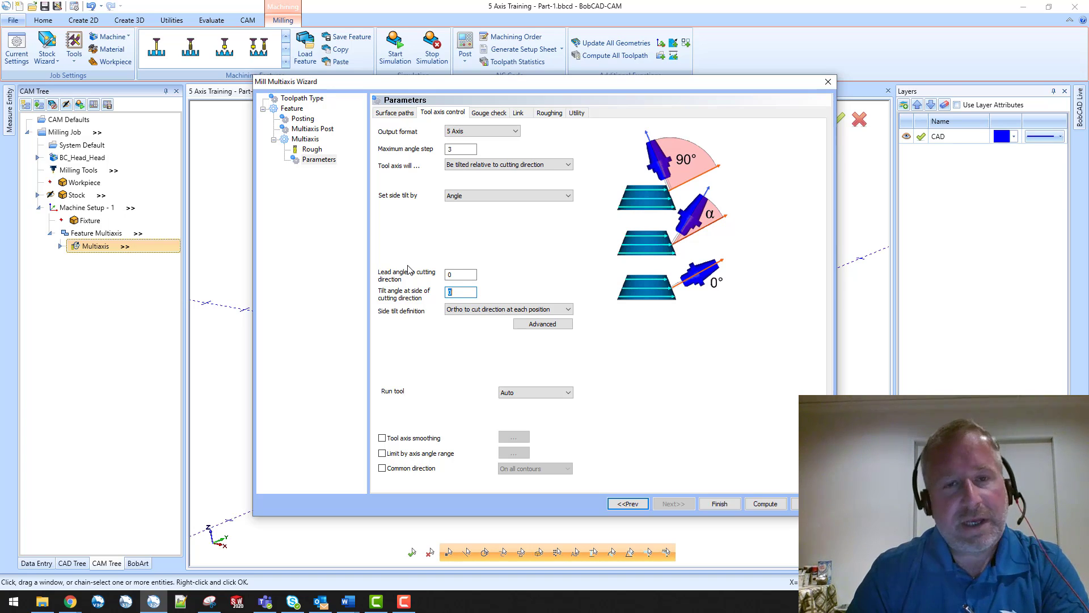
text(25)
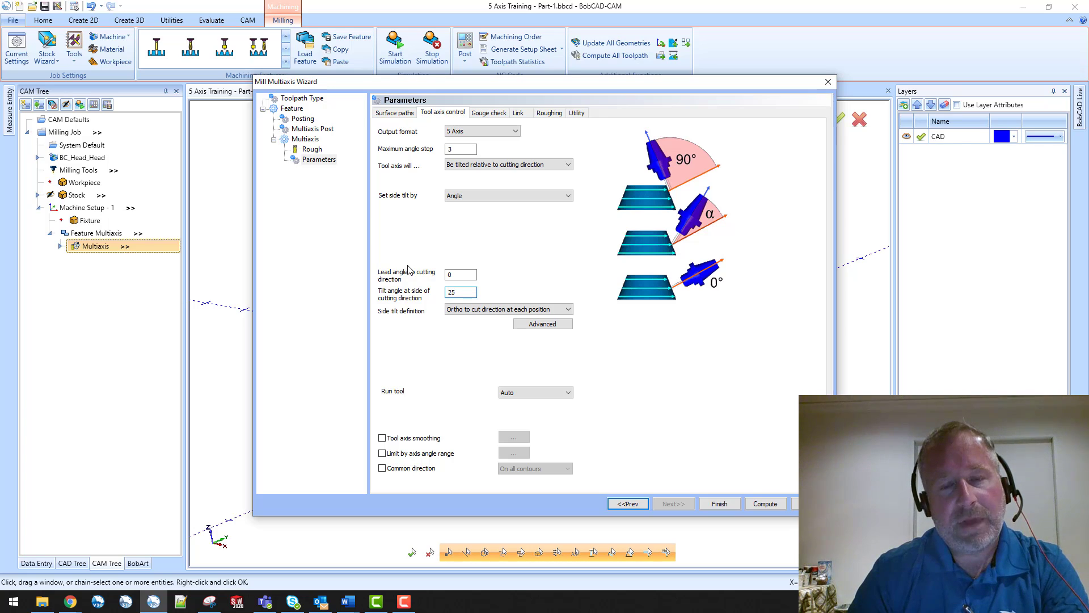
key(Tab)
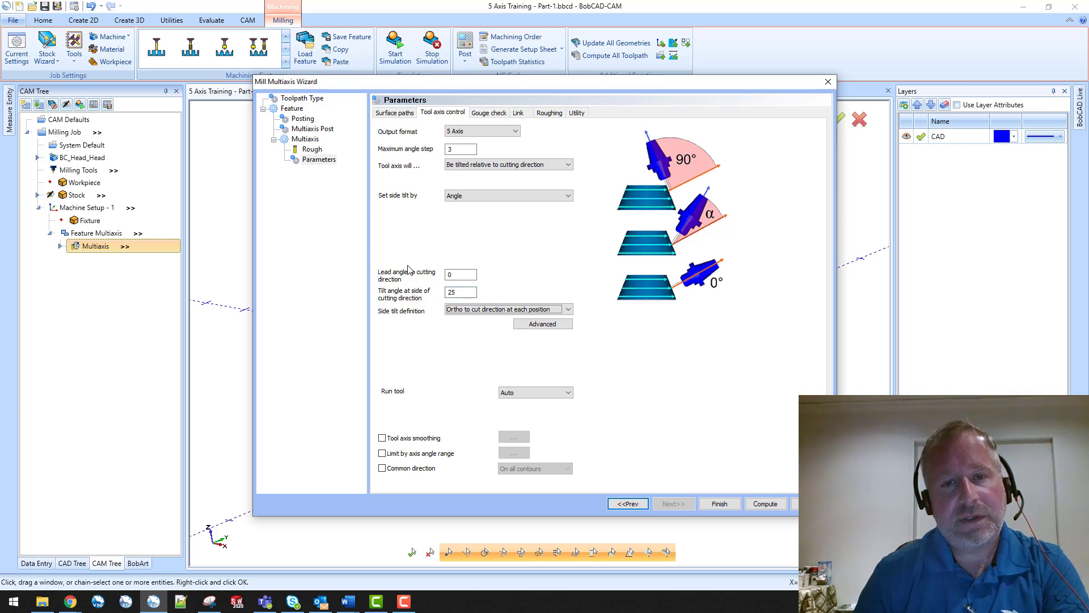
click(753, 506)
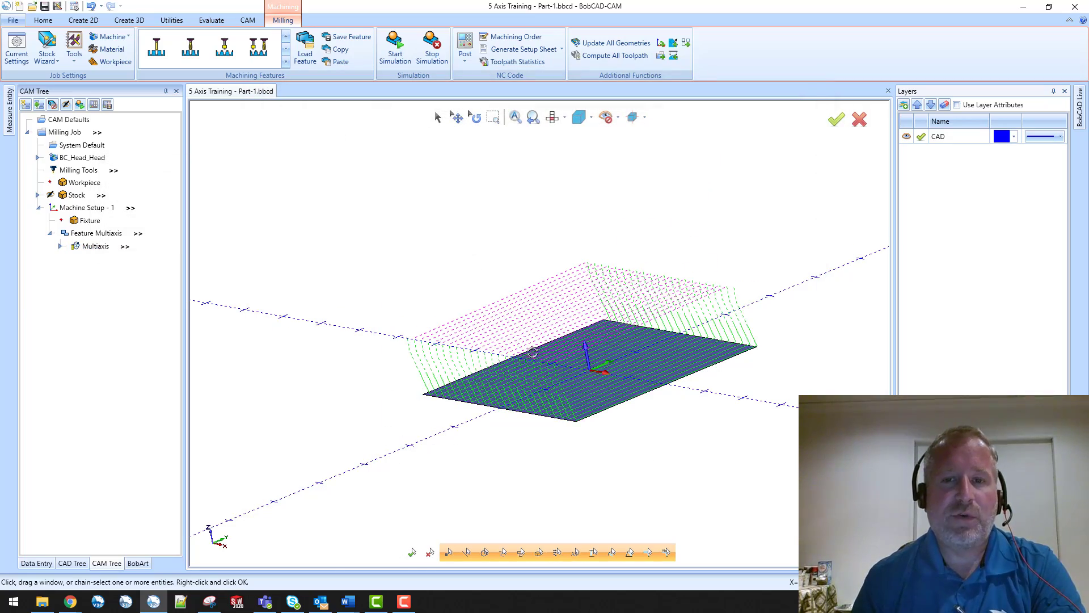
Backplot the operation in a near-front view, advance the tool move by move through the first passes to check its side tilt, and close the backplot
middle_drag(533, 352, 713, 328)
right_click(100, 247)
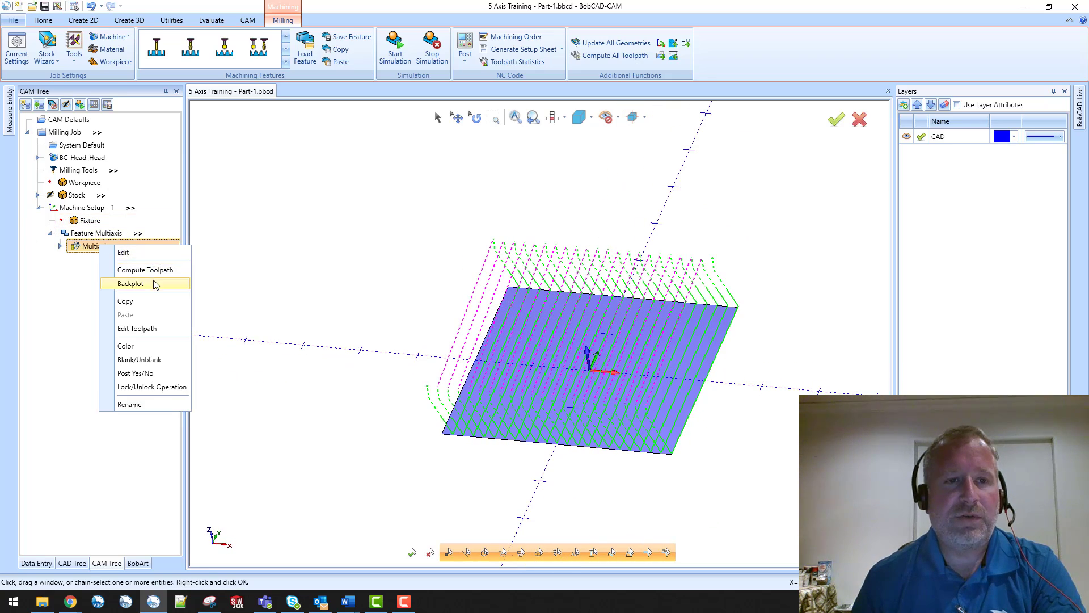
click(155, 284)
middle_drag(533, 338, 546, 315)
click(124, 136)
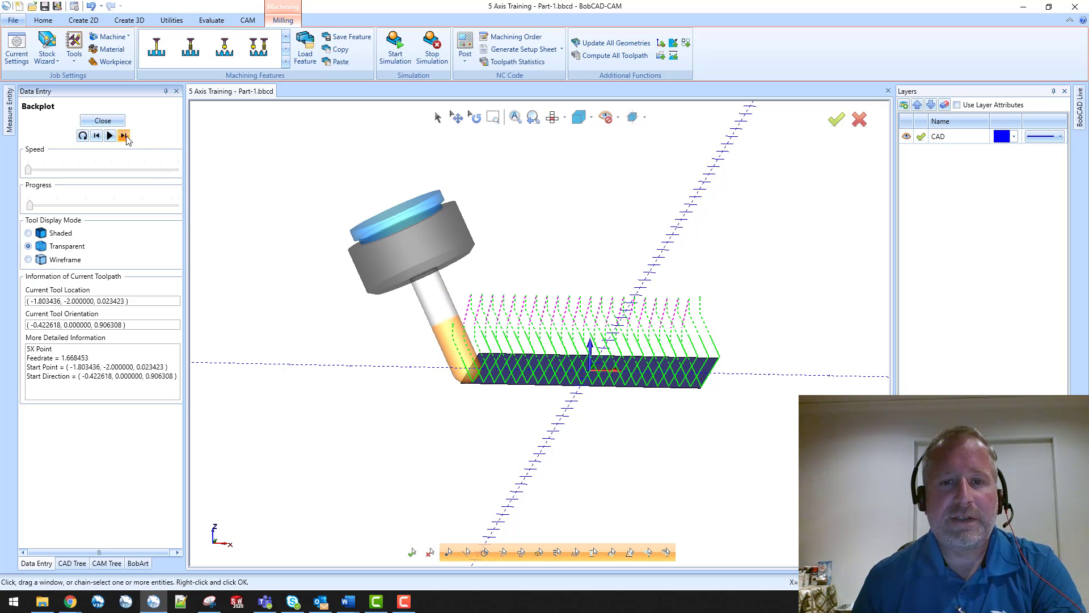
click(123, 135)
click(123, 135)
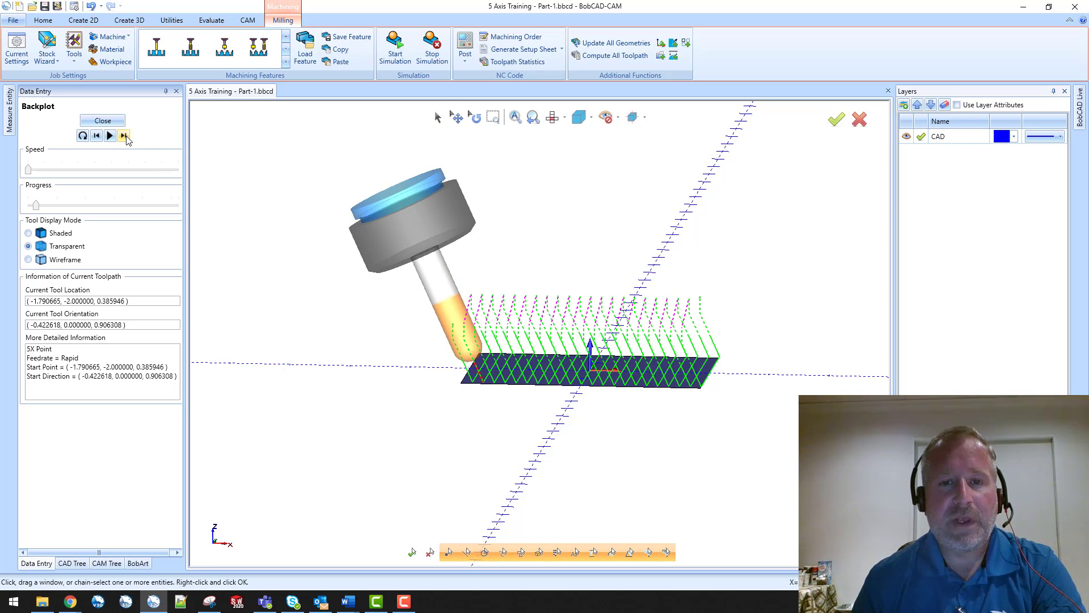
click(126, 137)
click(127, 136)
click(127, 136)
click(126, 136)
click(126, 136)
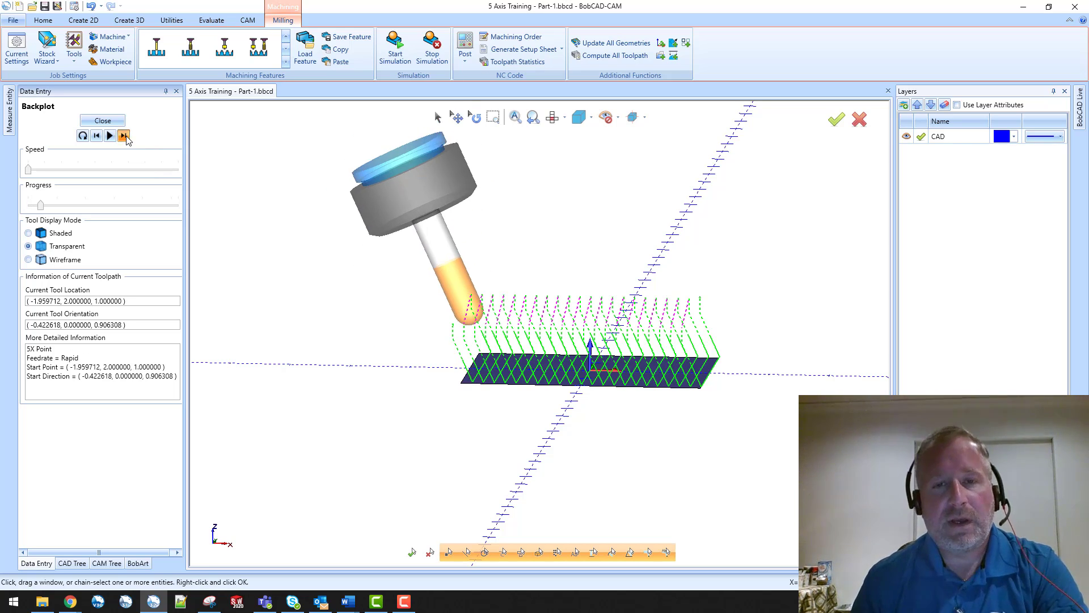
click(124, 136)
click(124, 136)
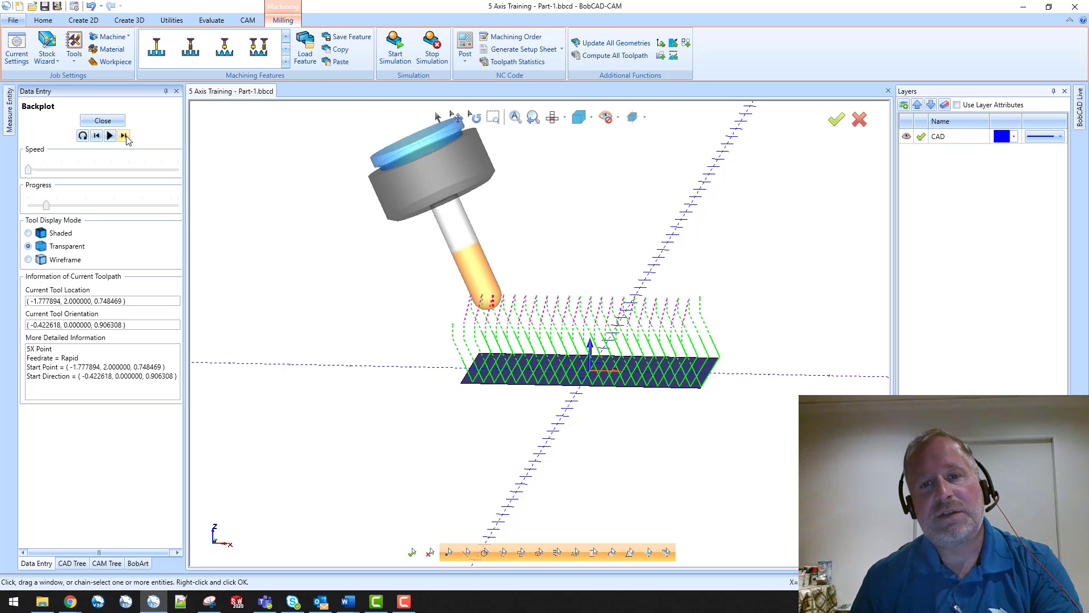
click(123, 135)
click(124, 136)
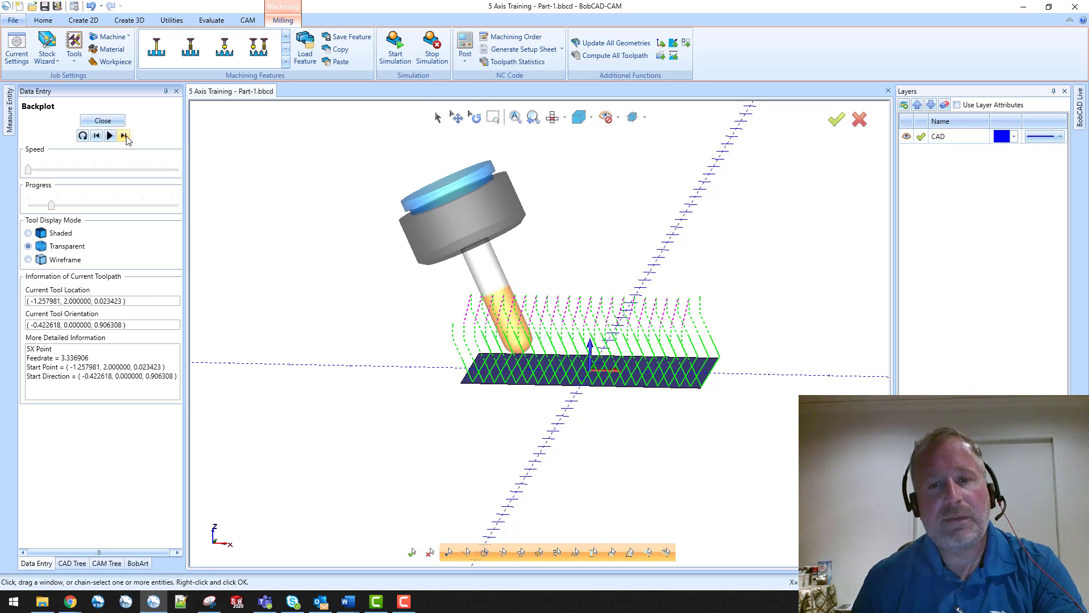
click(124, 136)
click(124, 135)
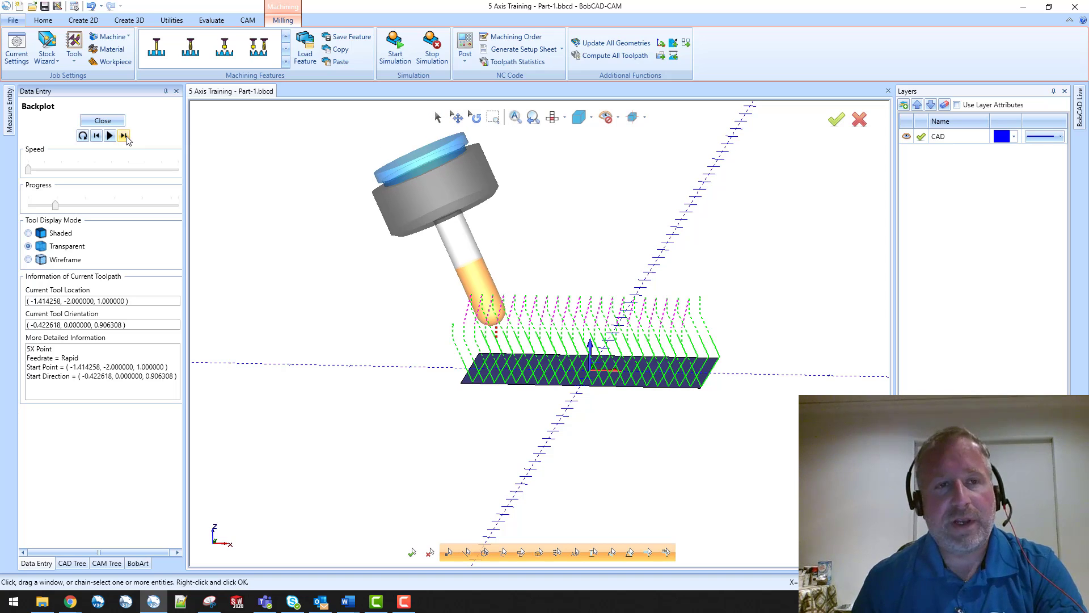
click(103, 121)
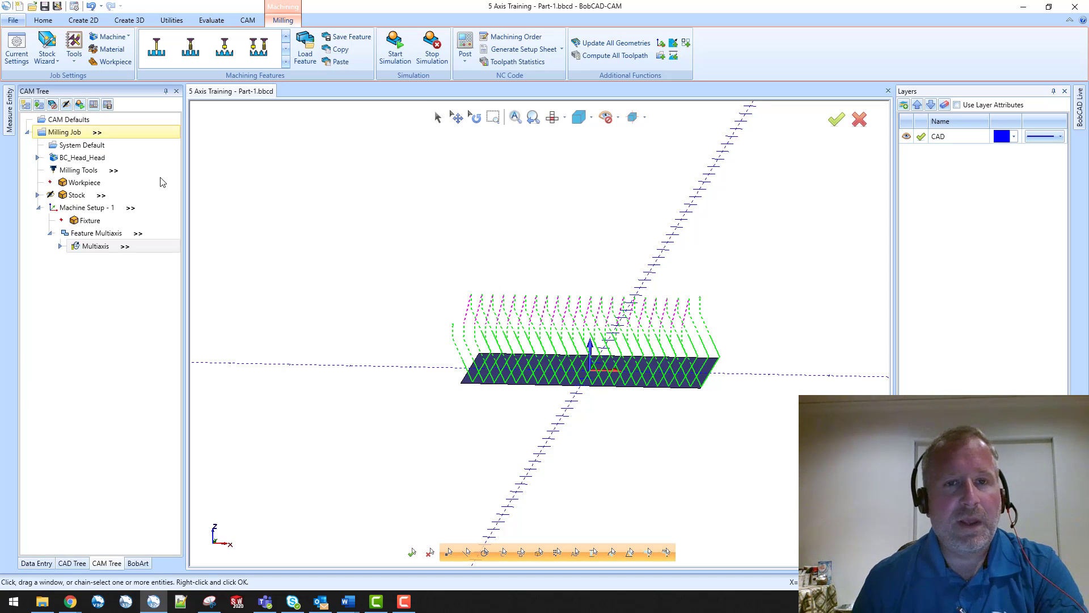
Edit the Multiaxis operation to use a tilt angle at side of cutting direction of -25 and compute the toolpath
right_click(99, 247)
click(127, 253)
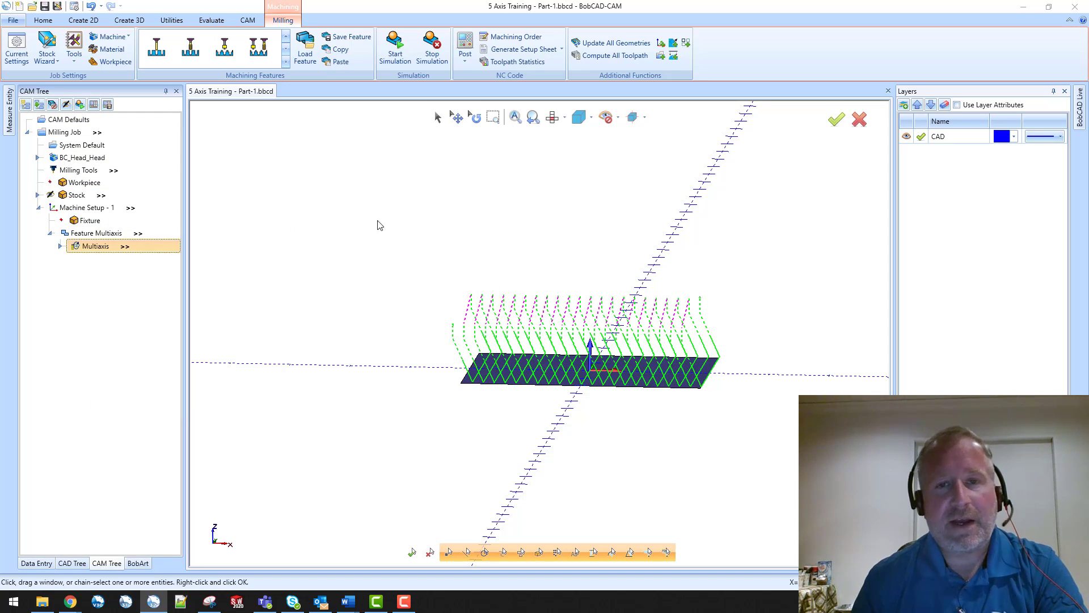
click(318, 160)
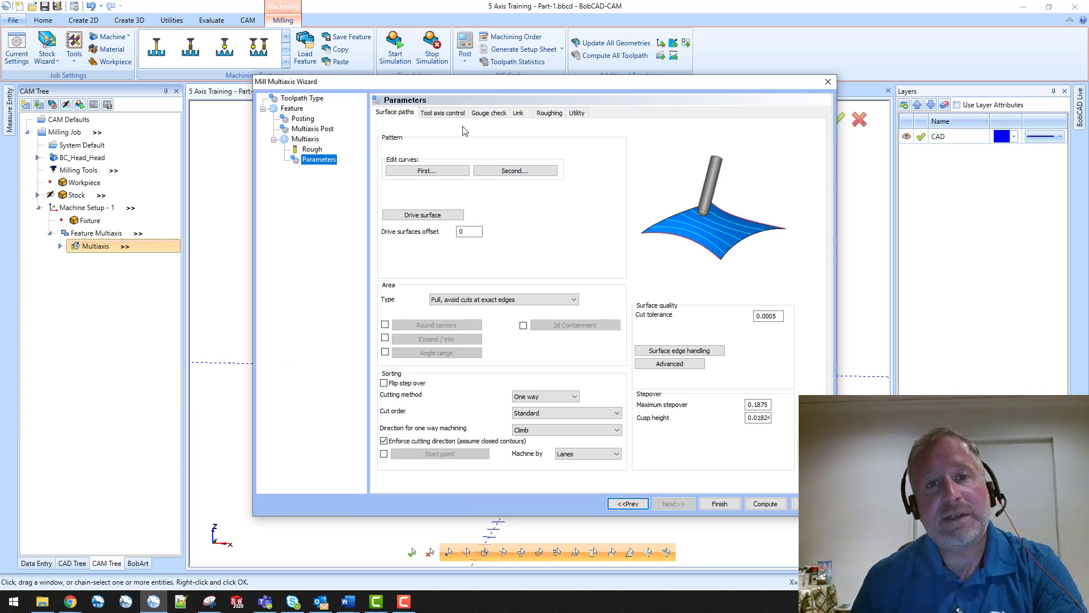
click(453, 113)
double_click(464, 292)
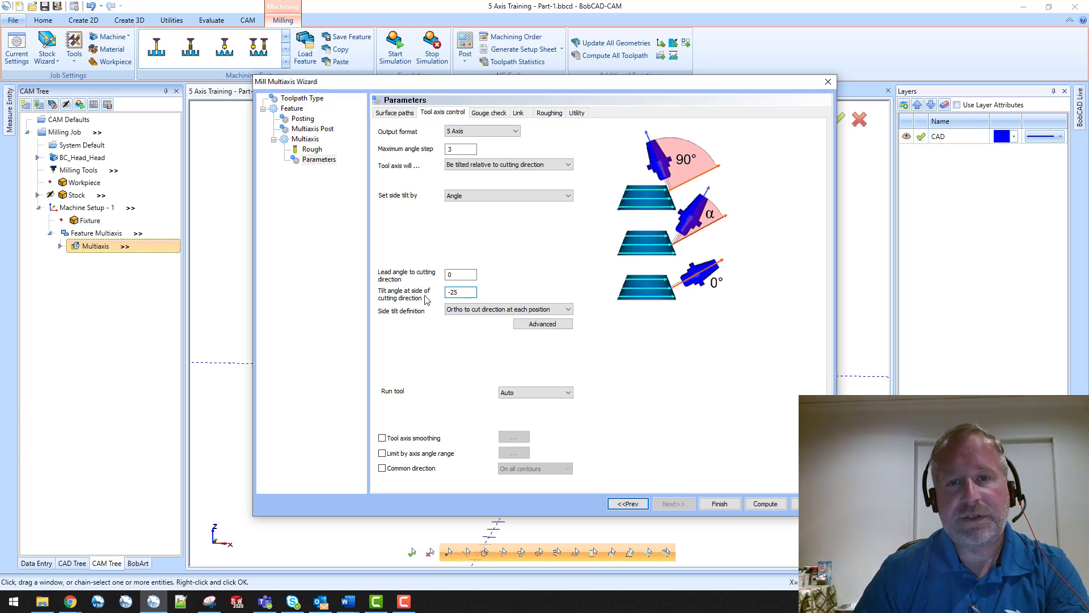
click(766, 504)
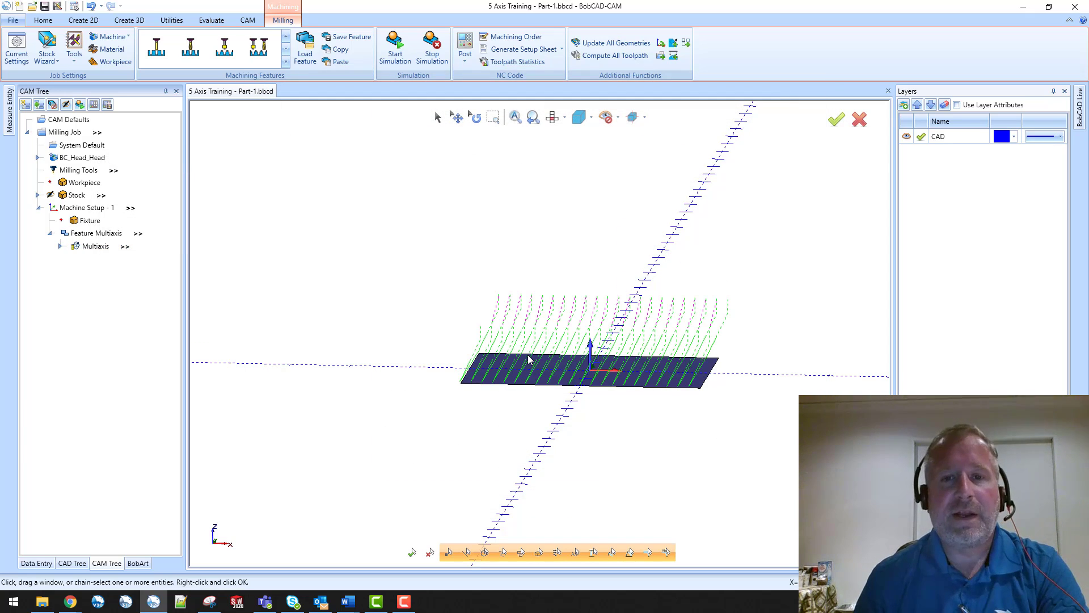
Backplot the recomputed operation, step forward through the first passes to compare the side tilt direction, and close the backplot
right_click(94, 245)
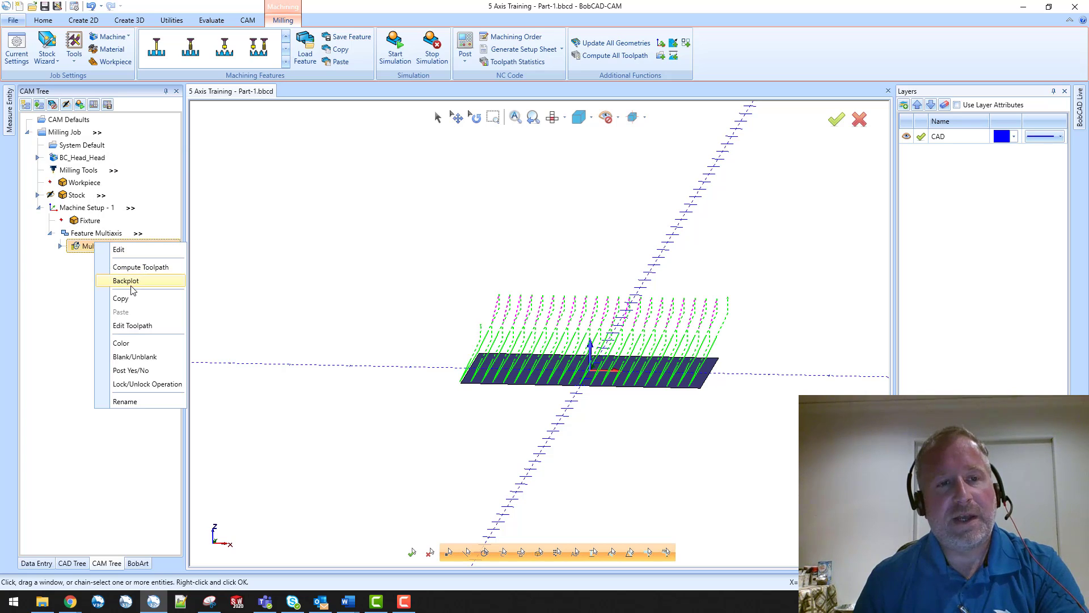
click(130, 283)
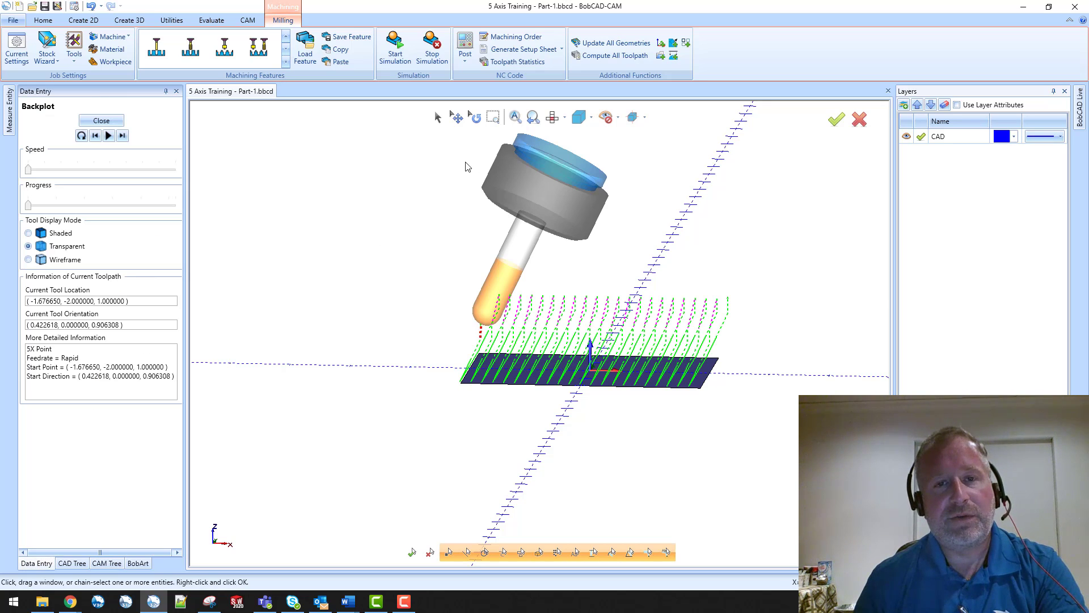
click(123, 136)
click(124, 136)
click(124, 136)
click(124, 137)
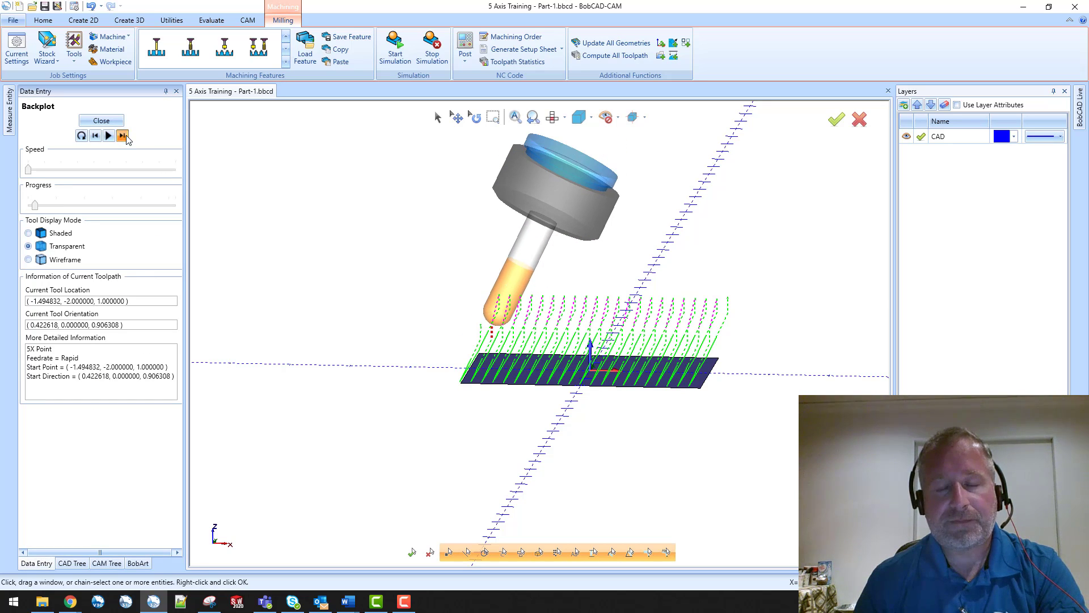
click(123, 136)
click(123, 137)
click(123, 136)
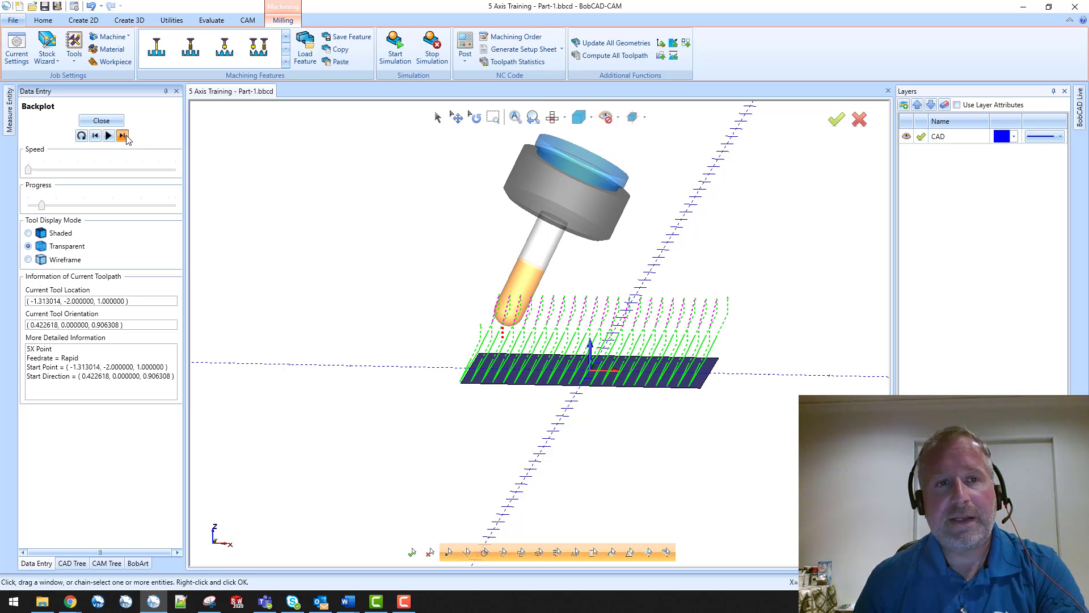
click(123, 137)
click(123, 136)
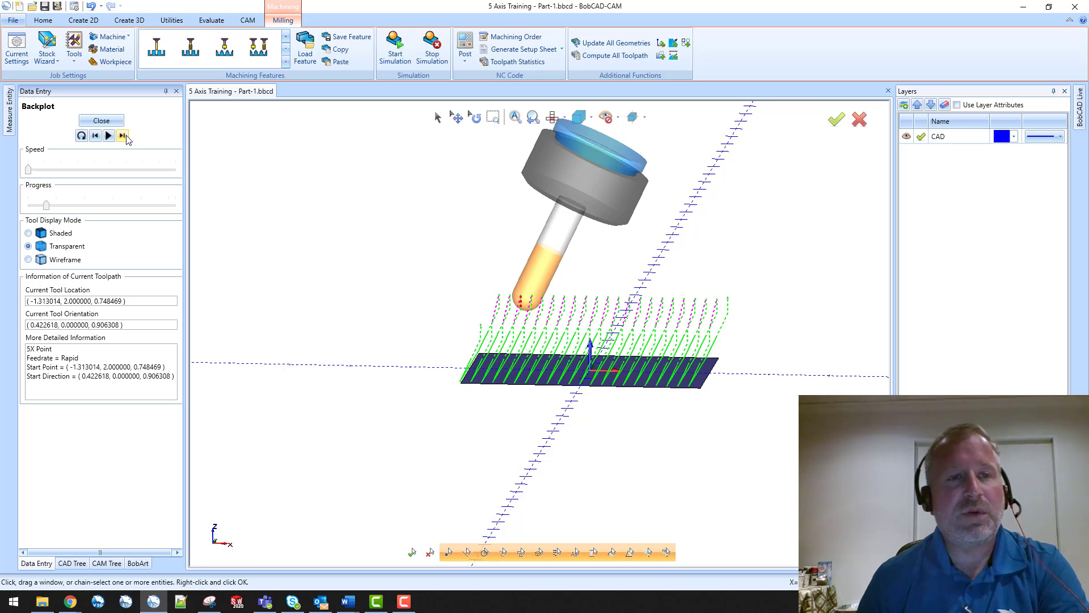
click(123, 136)
click(122, 137)
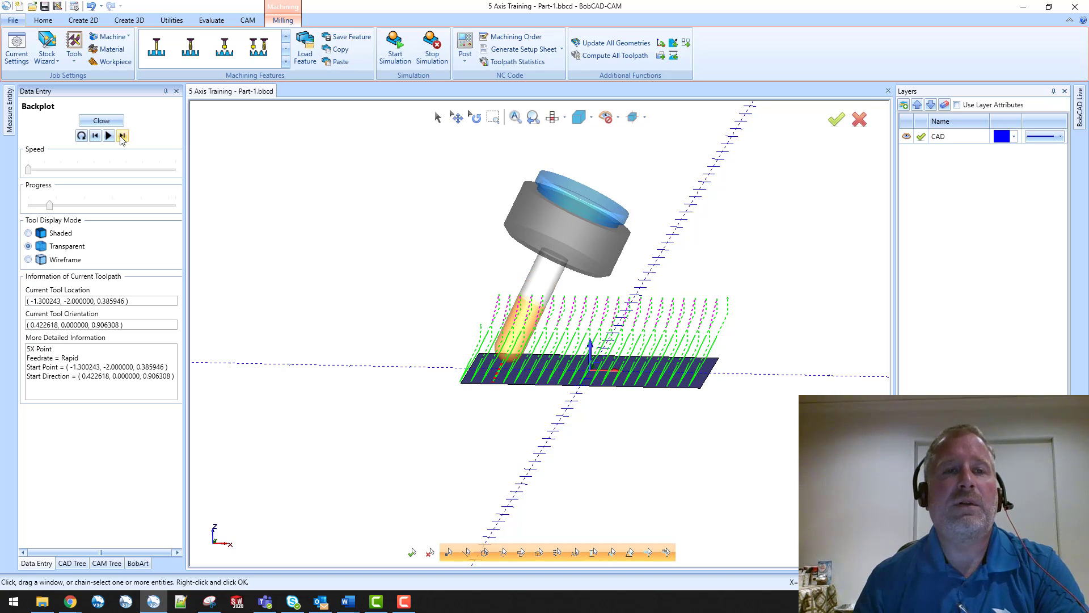
click(122, 137)
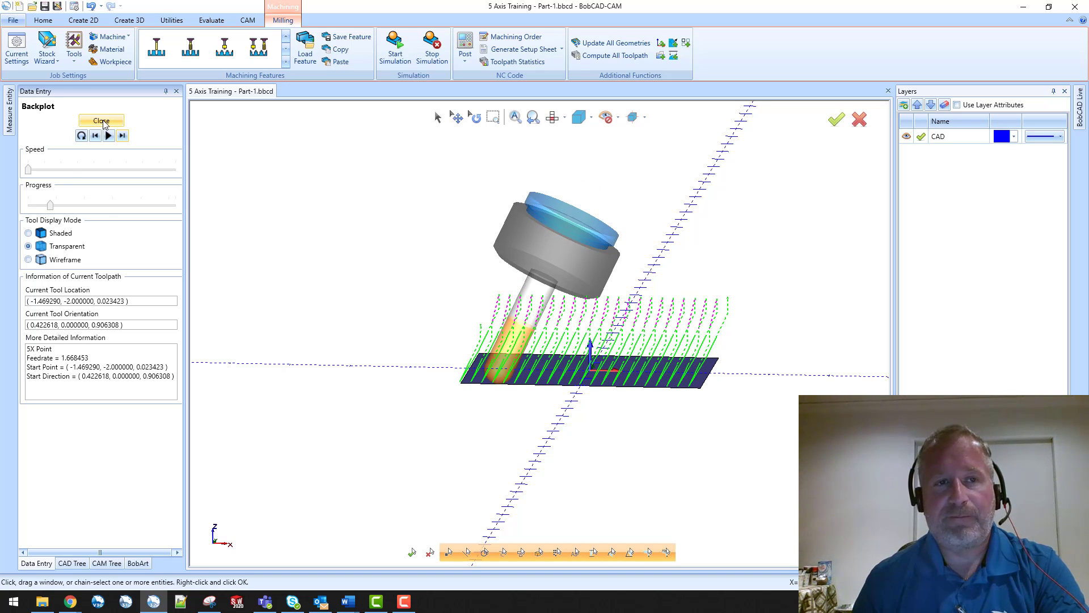
click(102, 121)
Open the Multiaxis operation's advanced tilting options, examine the gradual lead and side tilt angle change settings, and accept the options
right_click(94, 247)
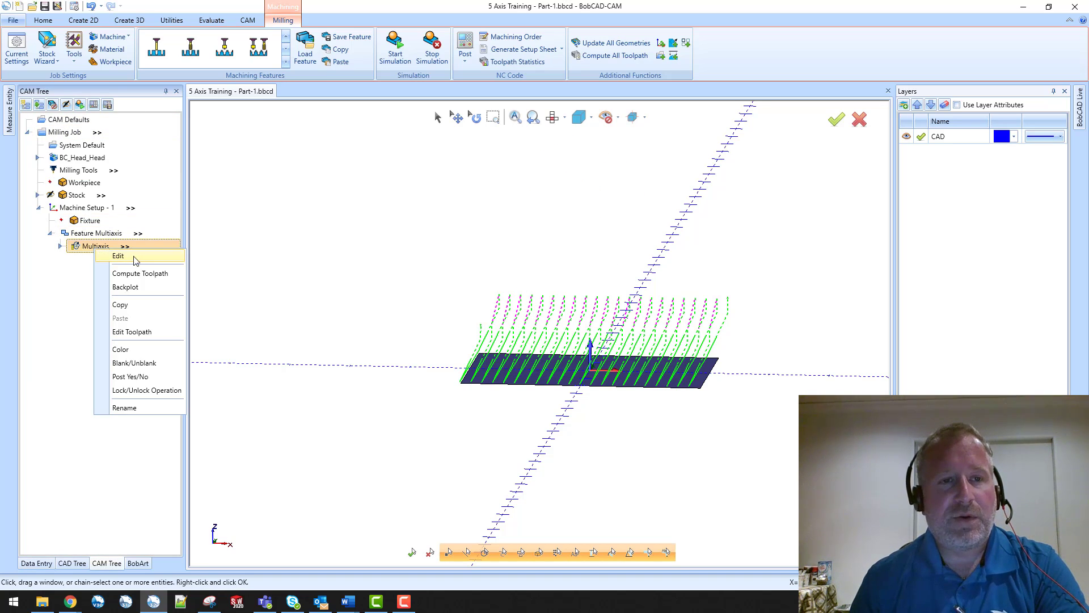
click(136, 259)
click(319, 161)
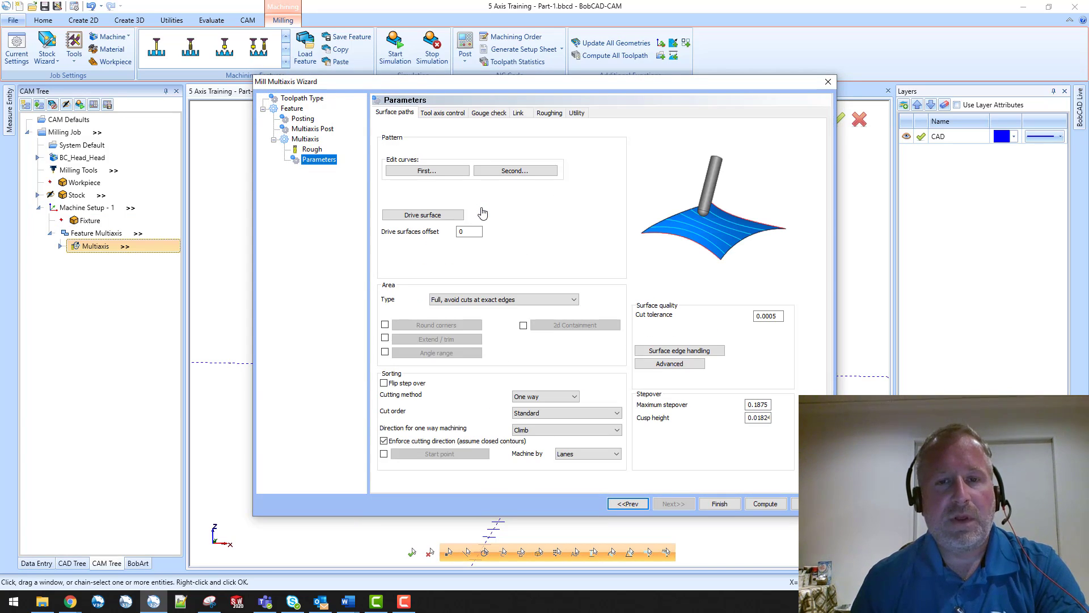
click(455, 116)
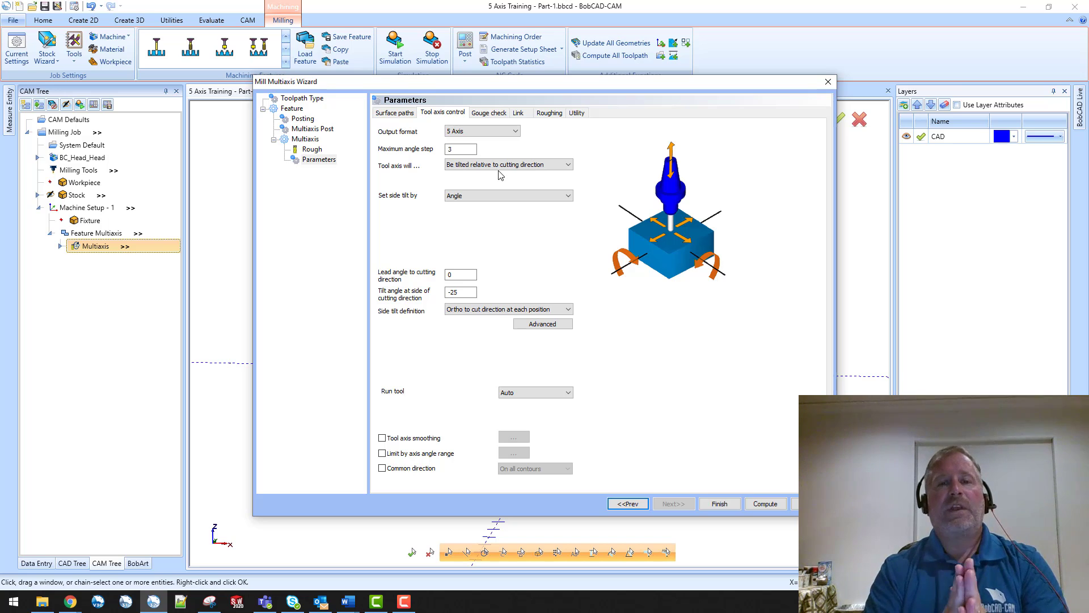
click(542, 324)
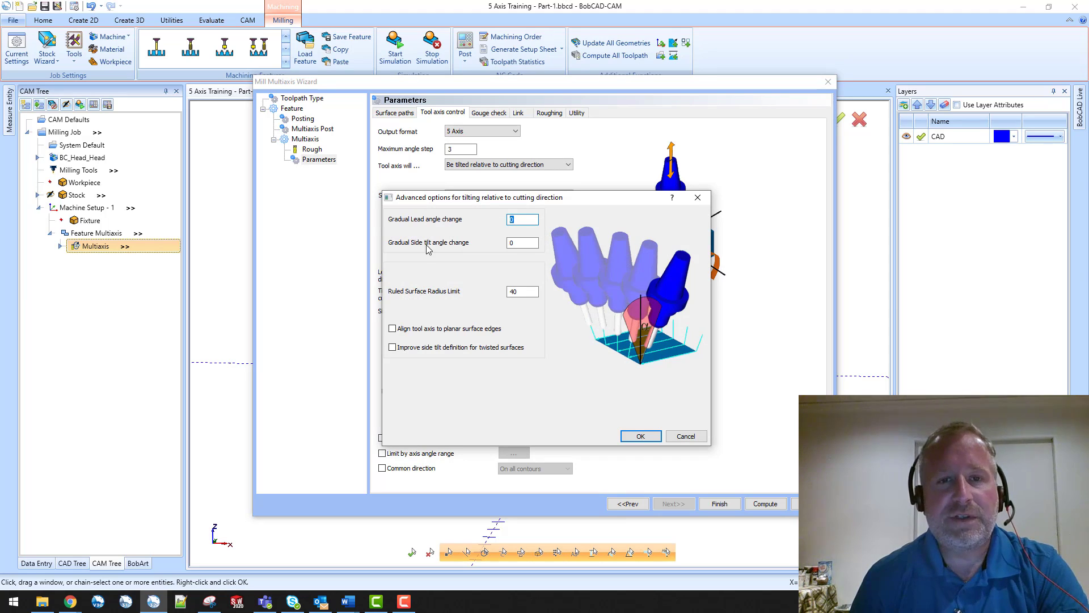
drag(521, 197, 513, 176)
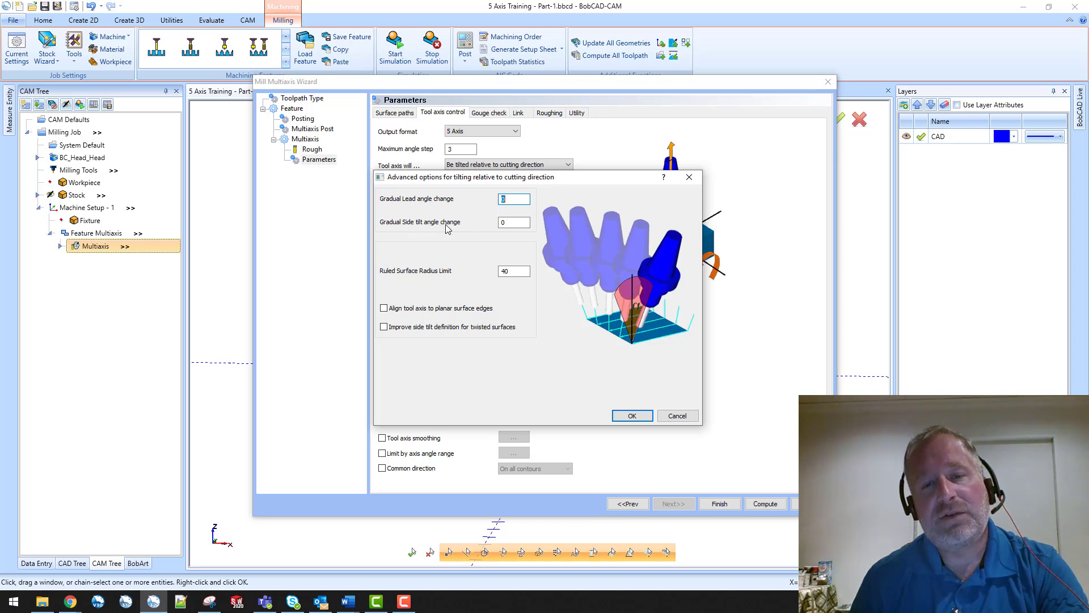
click(519, 220)
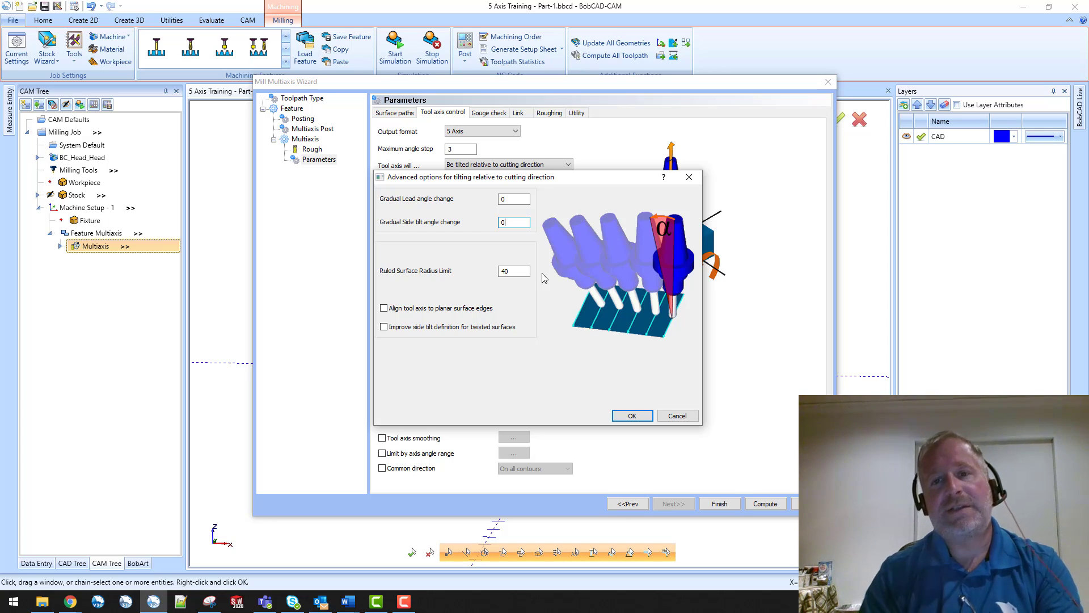
click(632, 416)
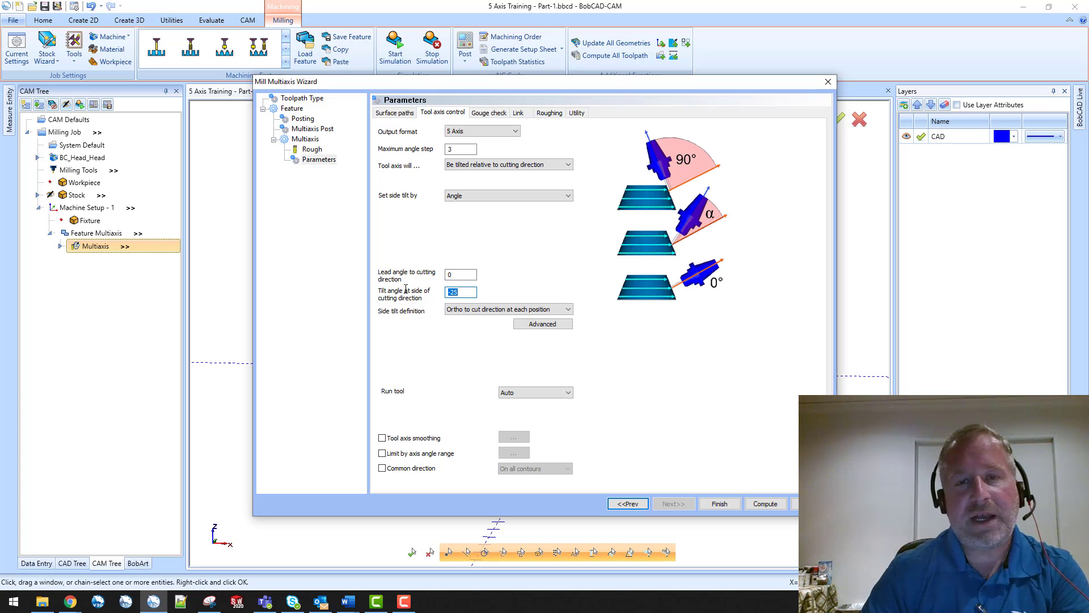
Set the tilt angle at side of cutting direction to 0, the gradual side tilt angle change to 25, and compute the toolpath
key(Tab)
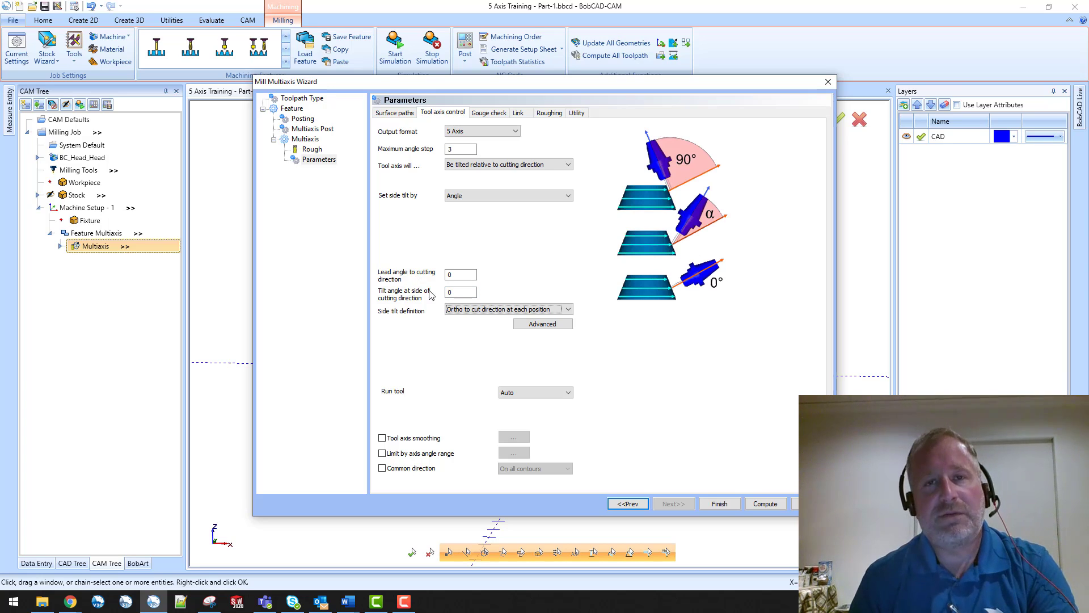
click(543, 325)
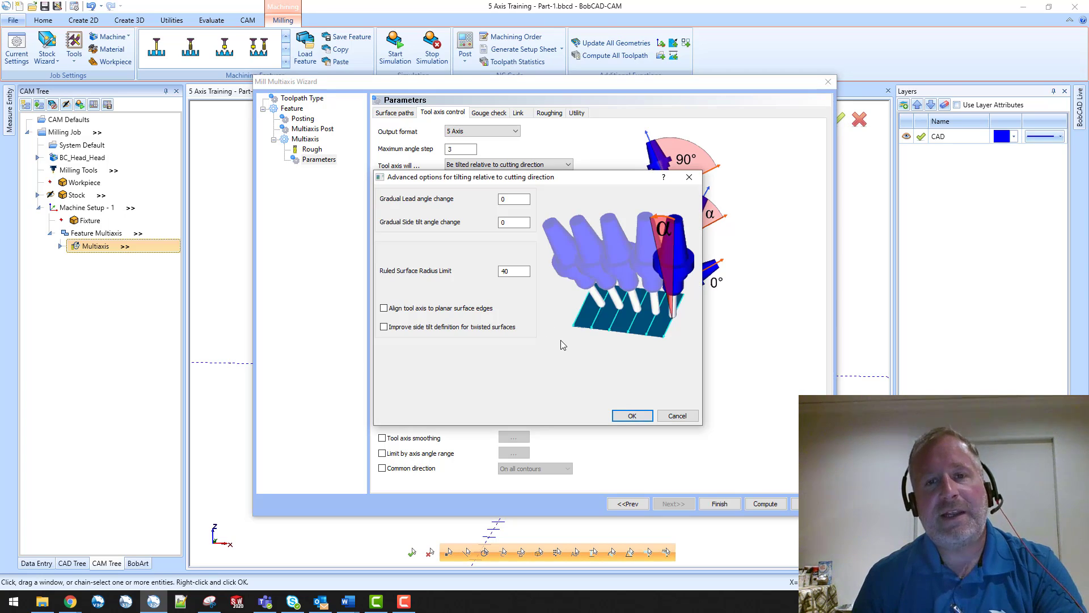
double_click(517, 222)
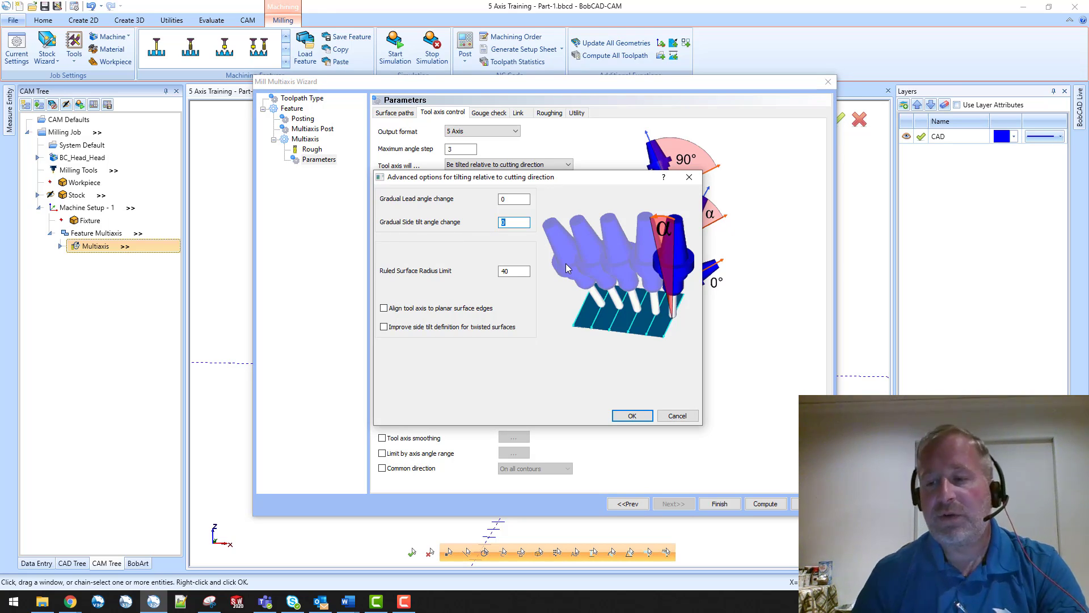
text(25)
key(Tab)
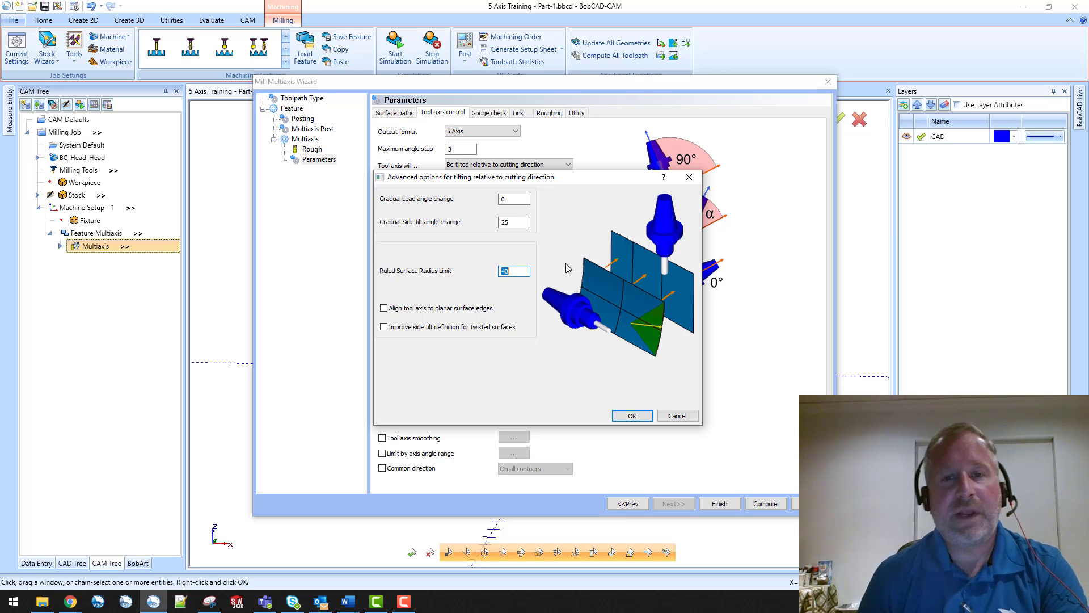
click(639, 417)
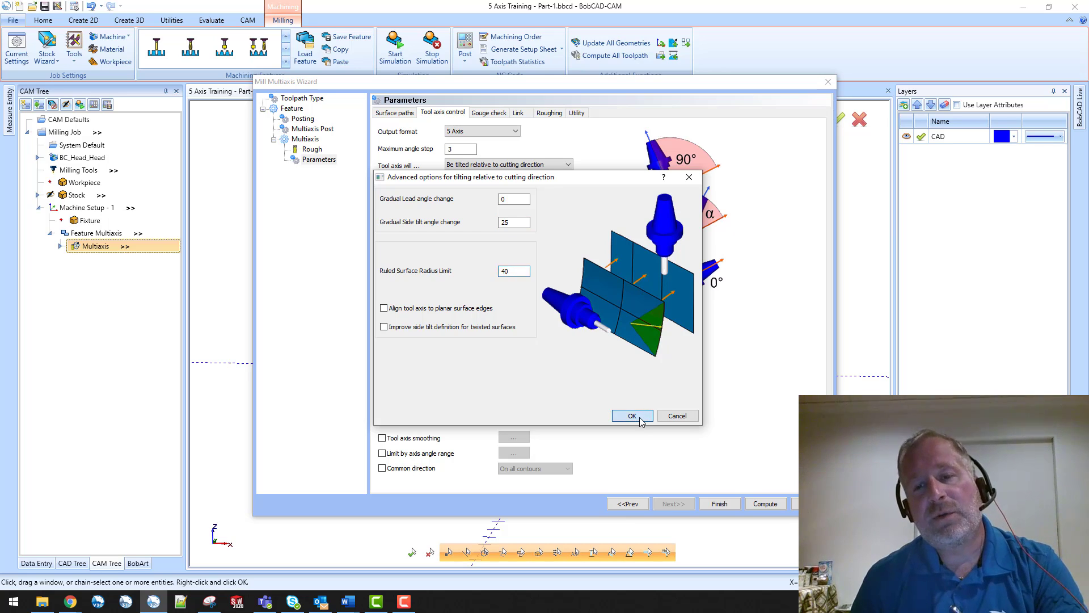
click(765, 504)
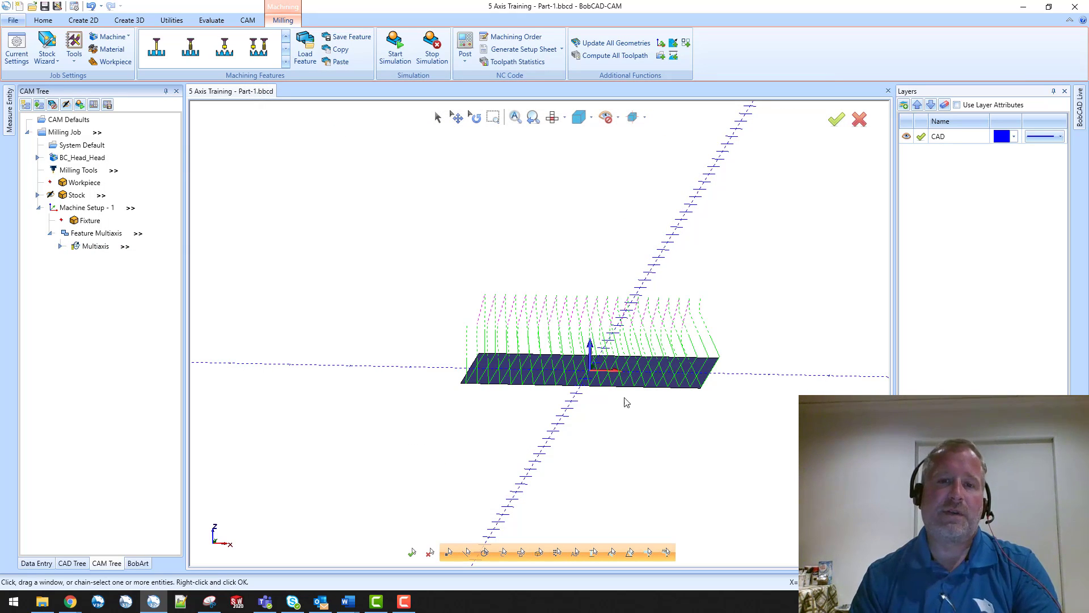
Backplot the recomputed Multiaxis operation, step forward through the first passes, and advance it partway to examine the gradual side tilt
middle_drag(501, 359, 480, 369)
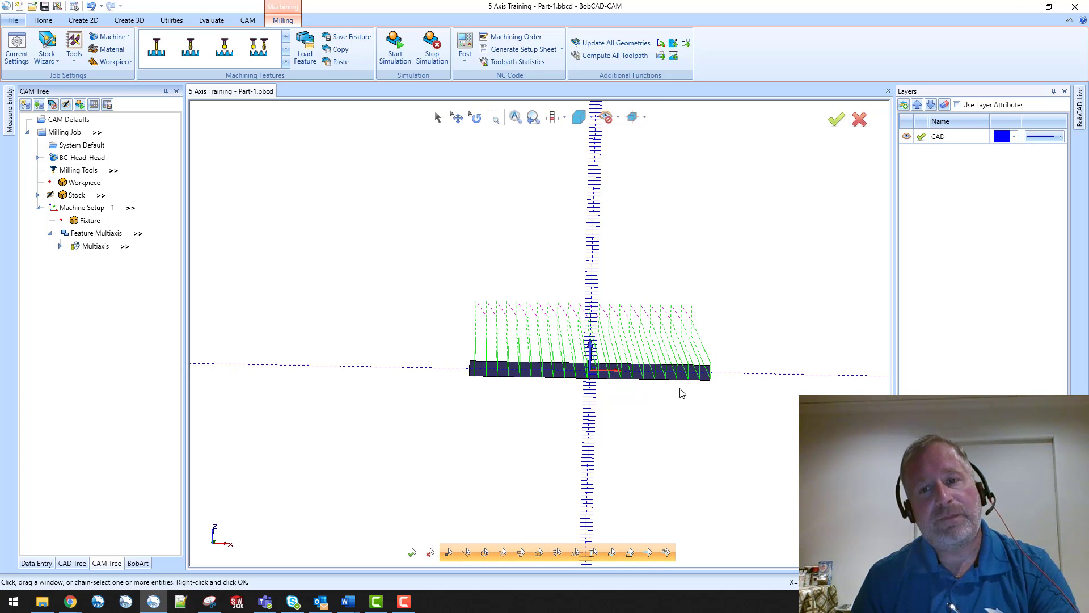
middle_drag(689, 393, 667, 396)
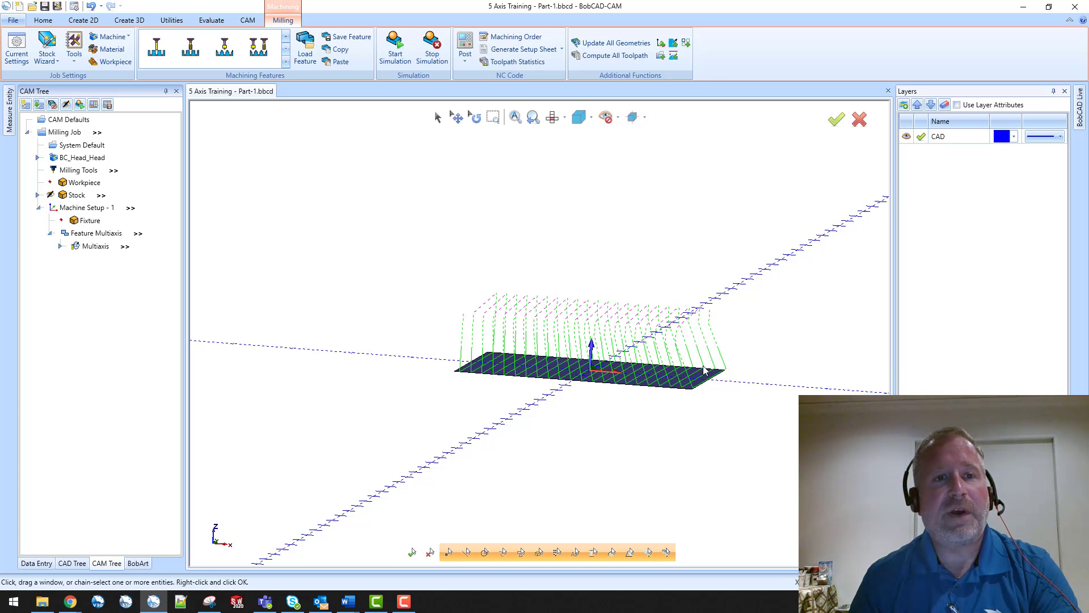
click(97, 248)
right_click(97, 247)
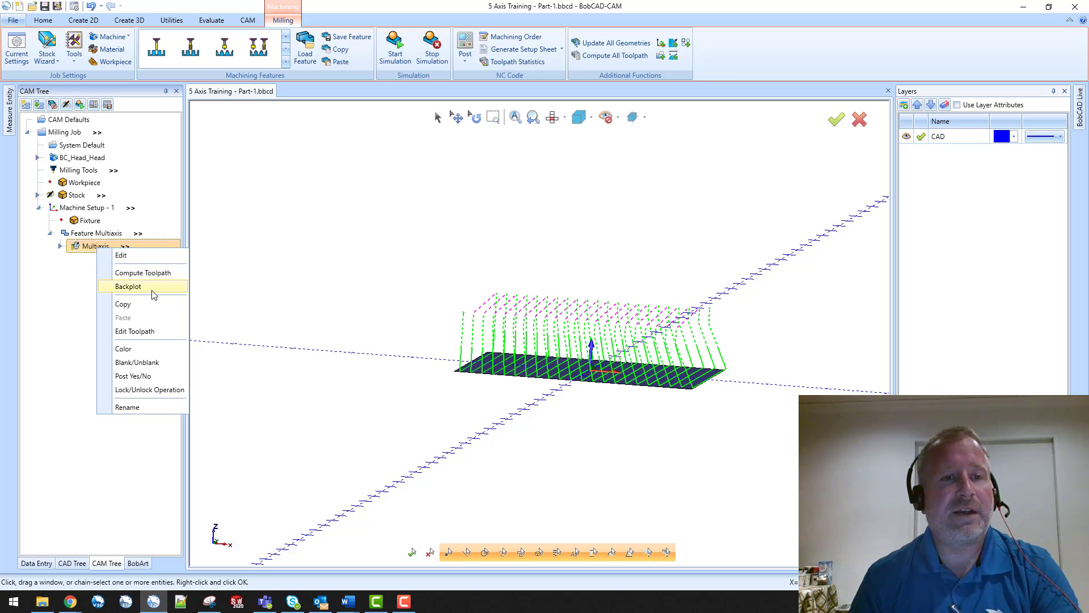
click(137, 287)
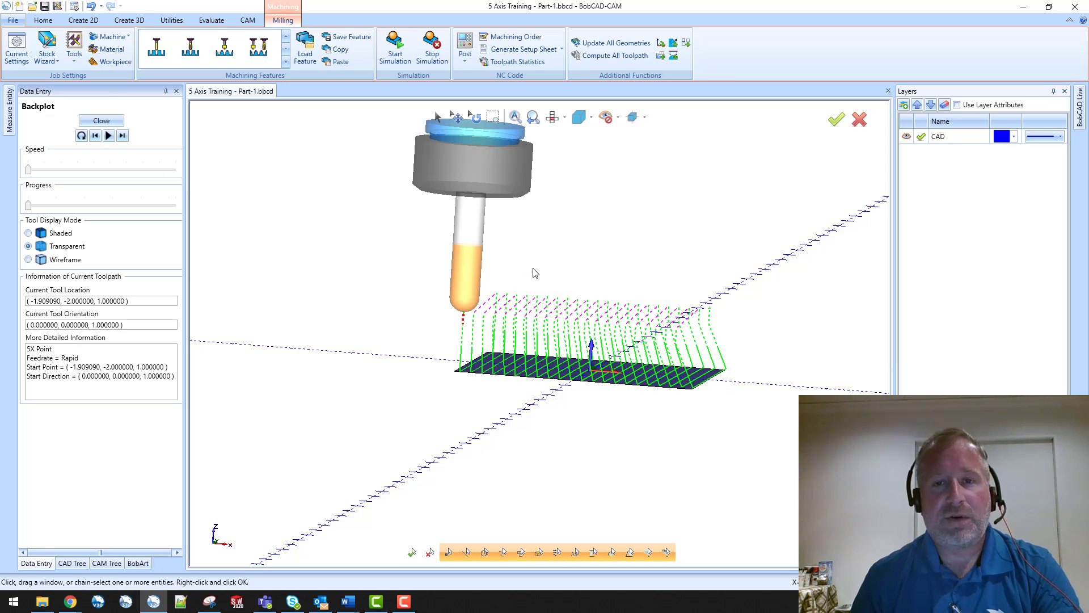
mouse_move(534, 273)
middle_down()
mouse_move(544, 284)
mouse_move(518, 282)
mouse_move(528, 278)
middle_up()
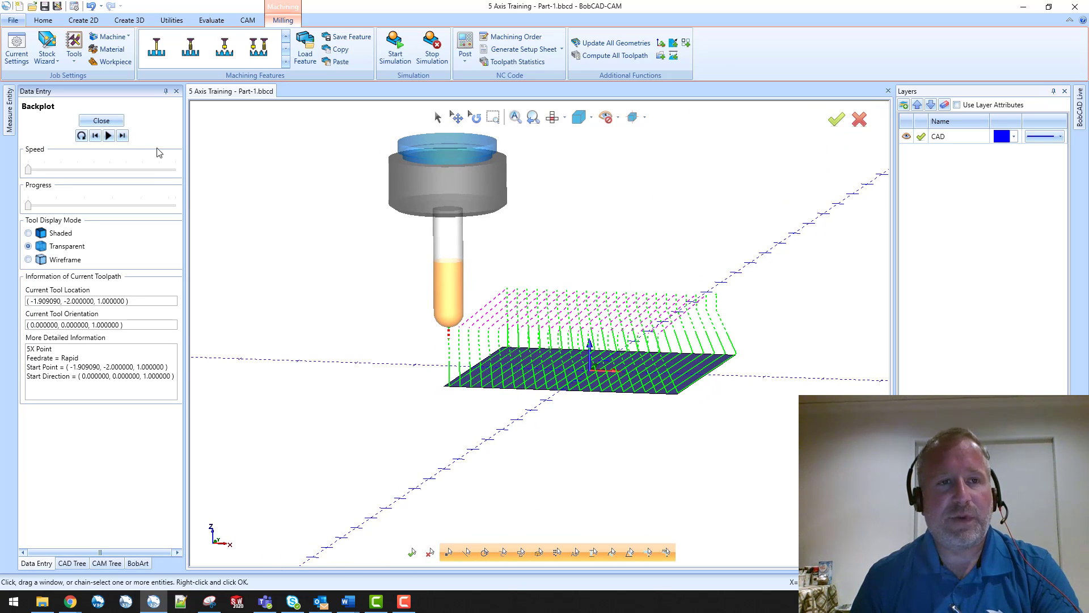
click(123, 136)
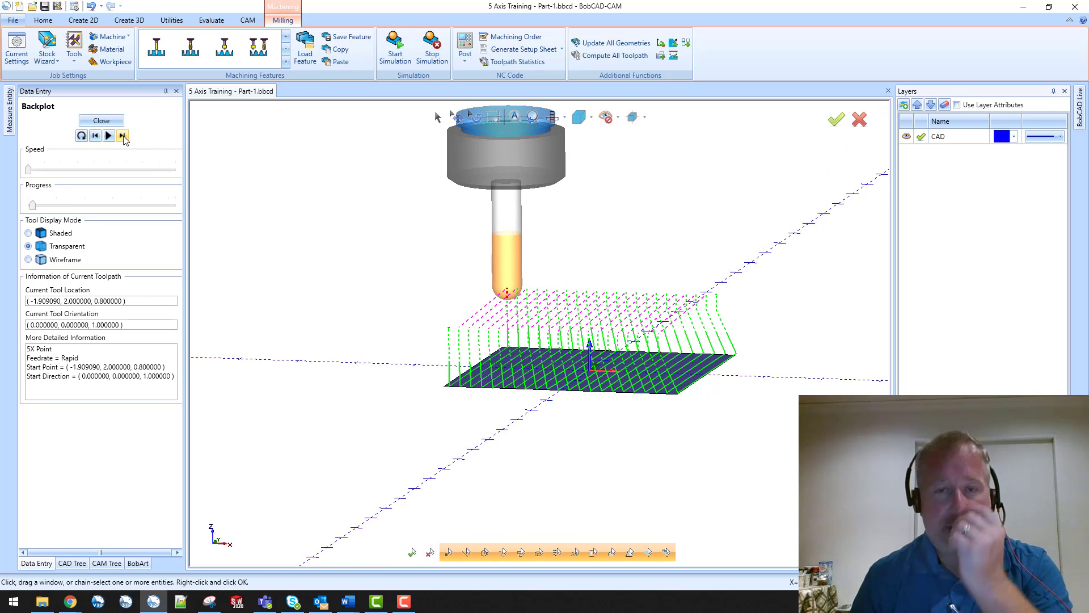
click(124, 139)
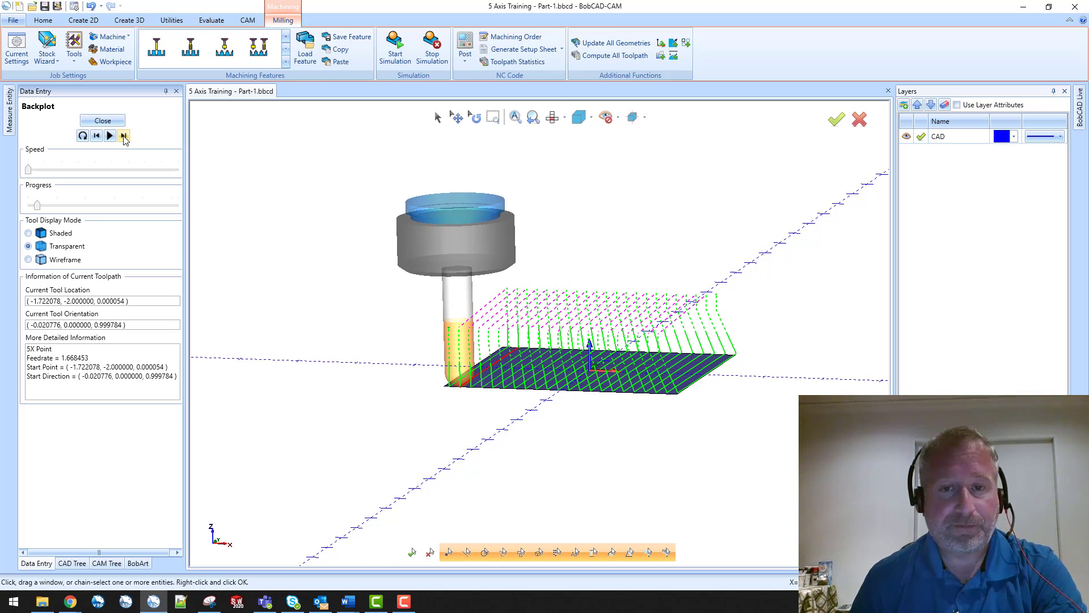
click(124, 139)
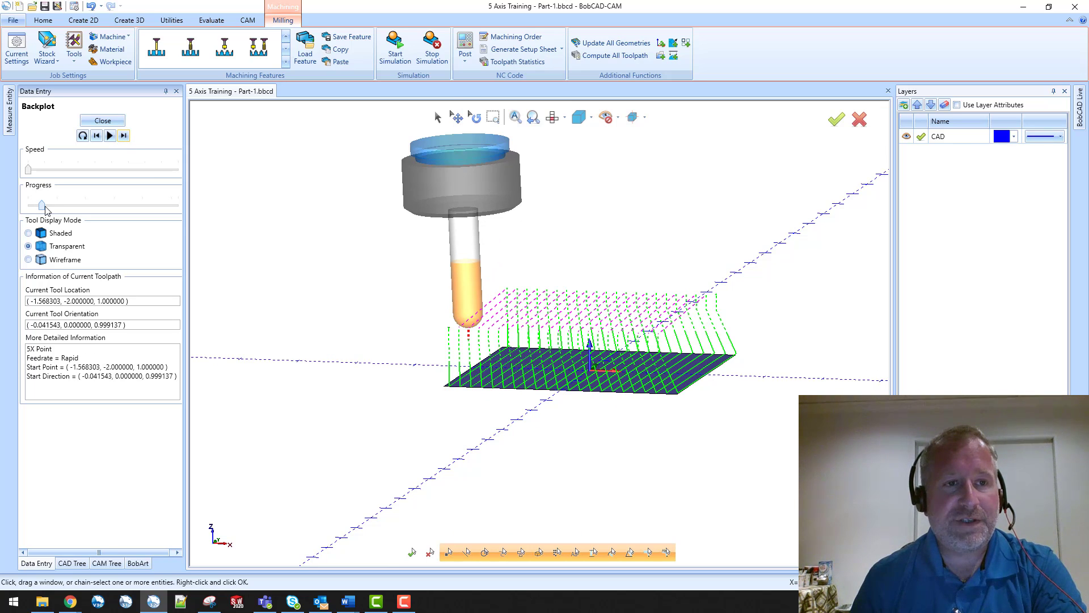
drag(45, 209, 87, 209)
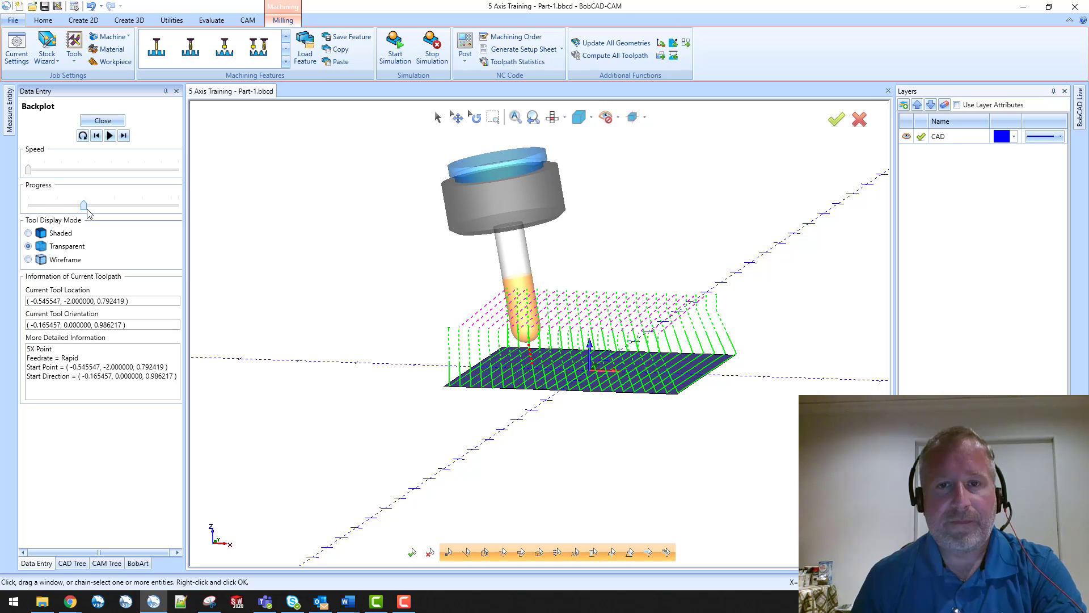
Switch the backplot to a front view, advance it to the end to check the tool's side tilt, and close the backplot
click(555, 120)
click(573, 180)
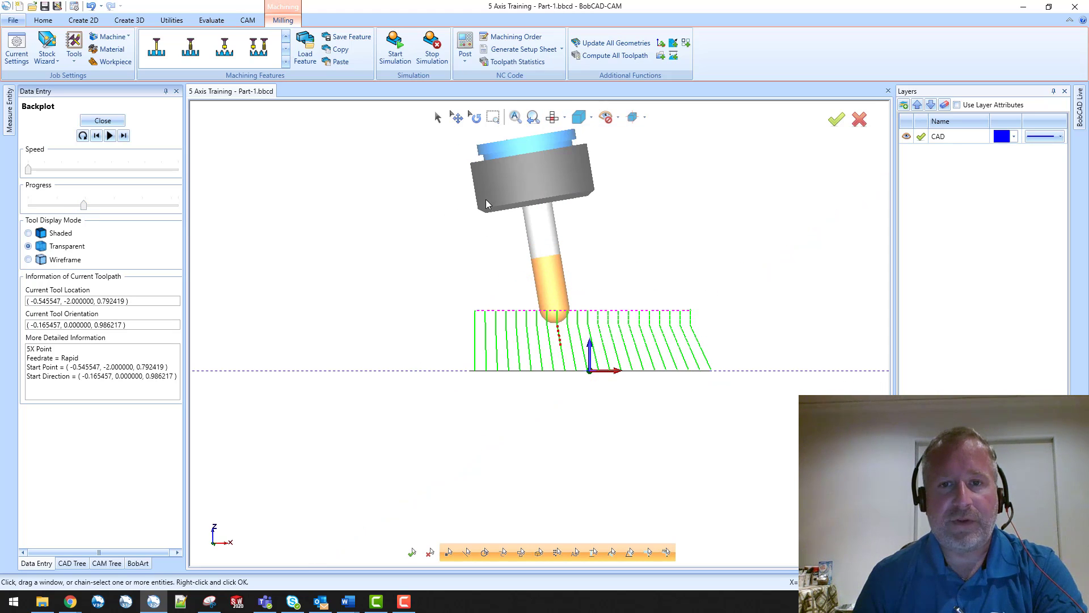
drag(87, 209, 183, 202)
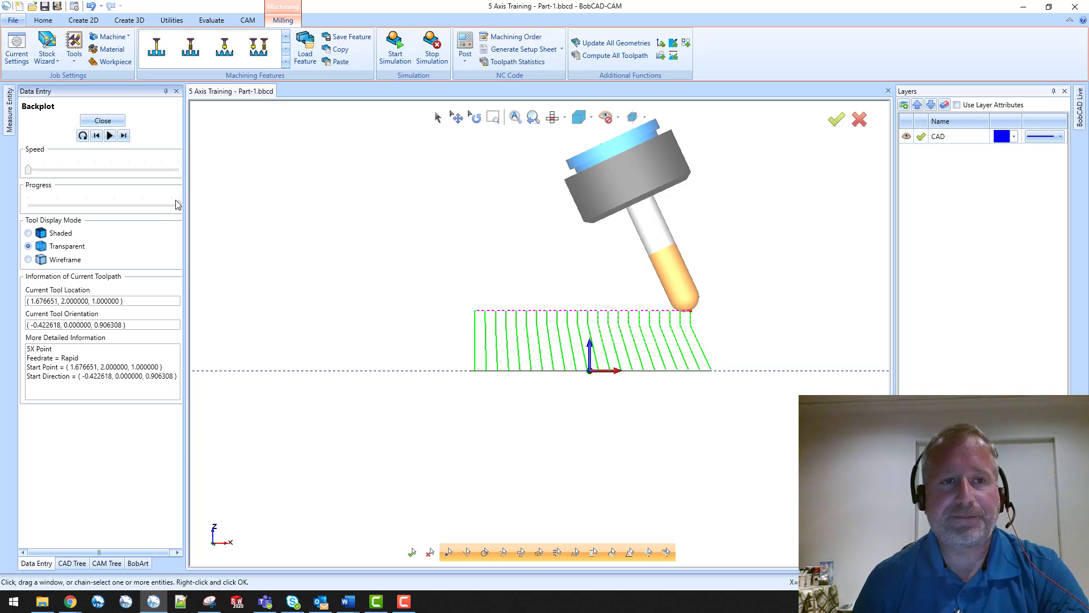
click(103, 120)
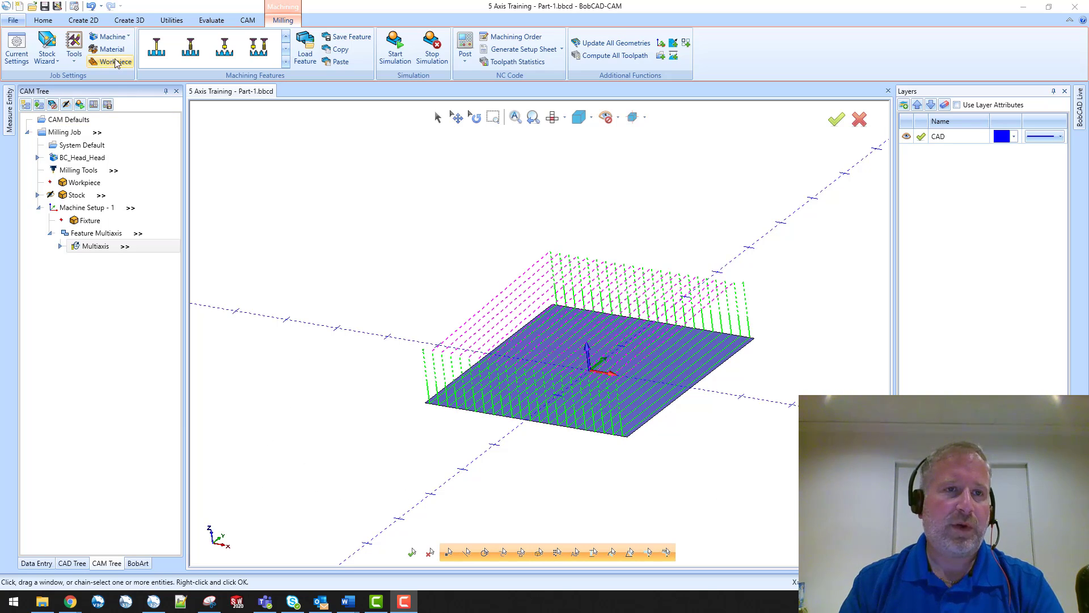
Create a point above the flat face at X 0, Y 0, Z 5 and close the Point command
click(83, 20)
click(14, 47)
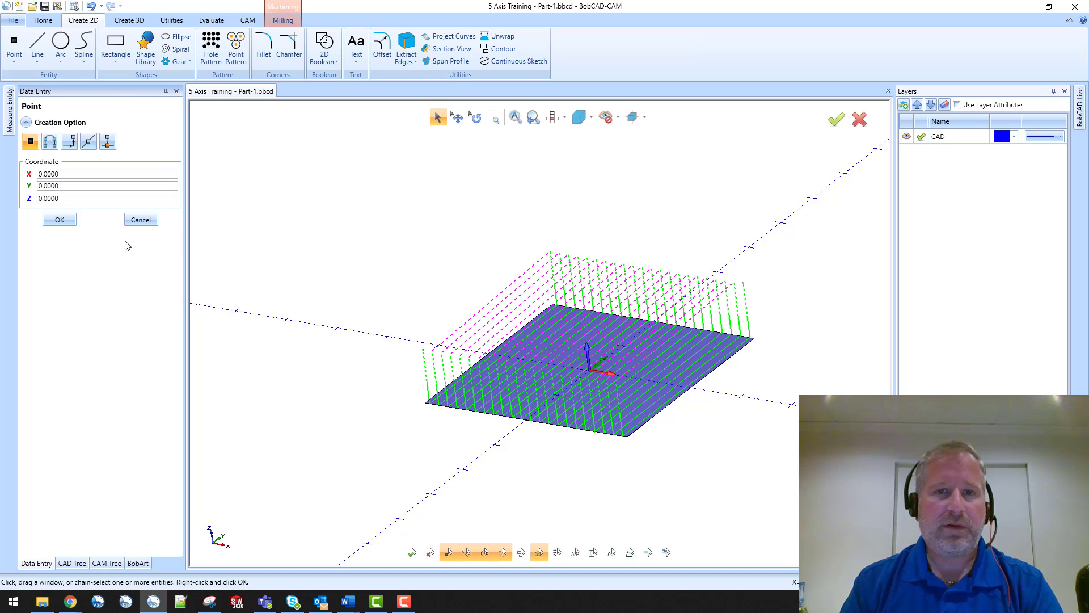
click(401, 269)
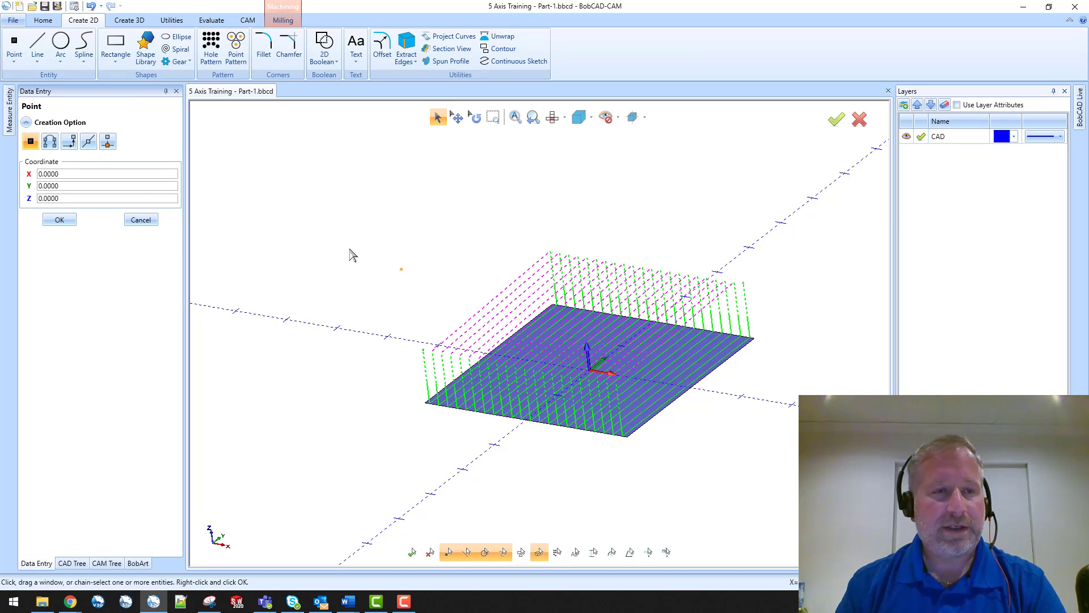
click(85, 199)
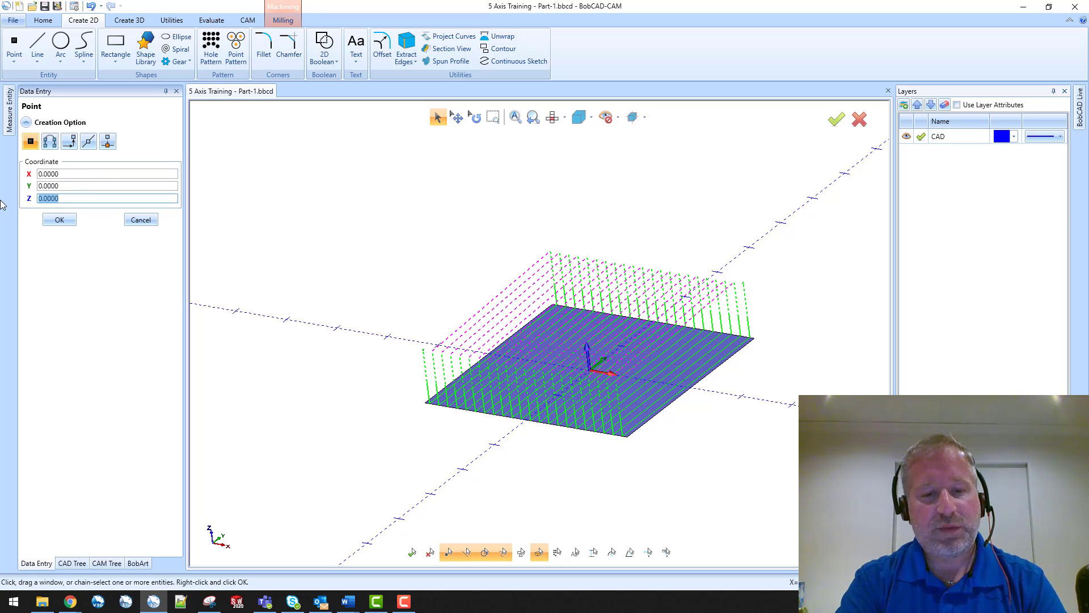
text(5)
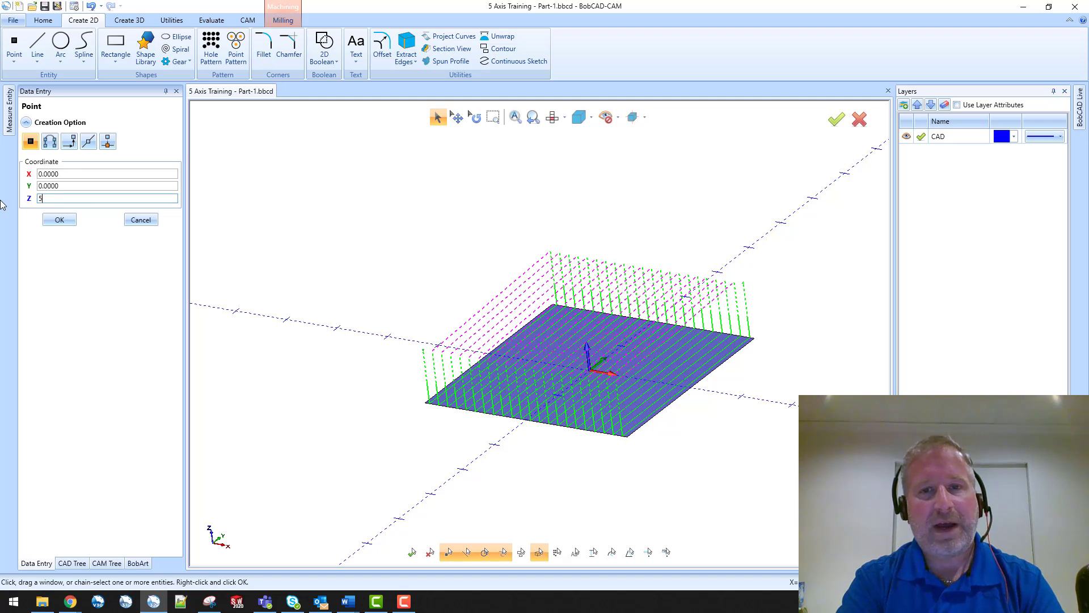
key(Tab)
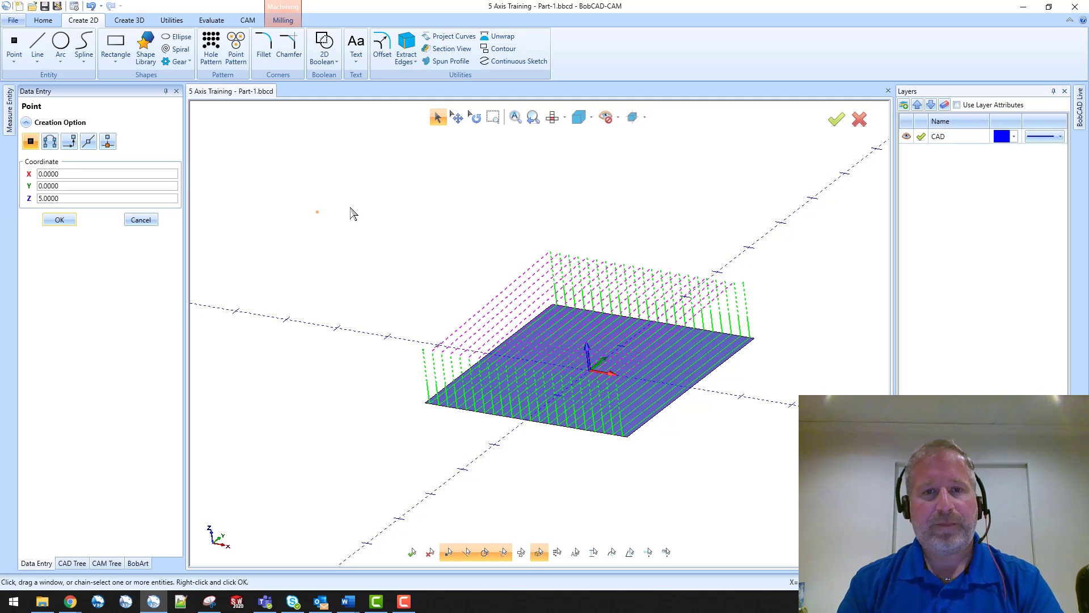
scroll(454, 245, down, 5)
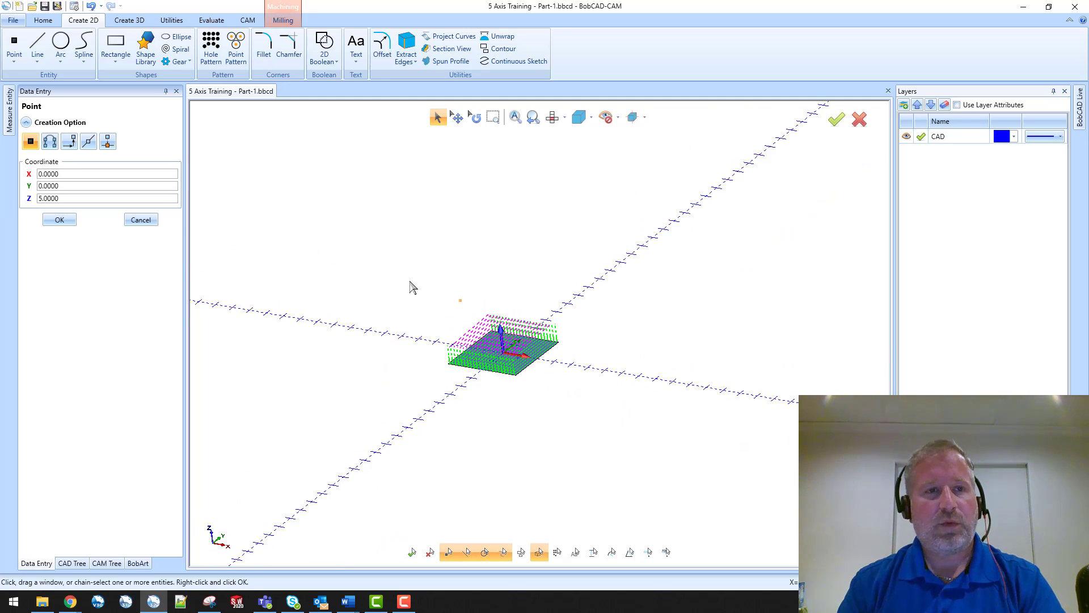
click(60, 222)
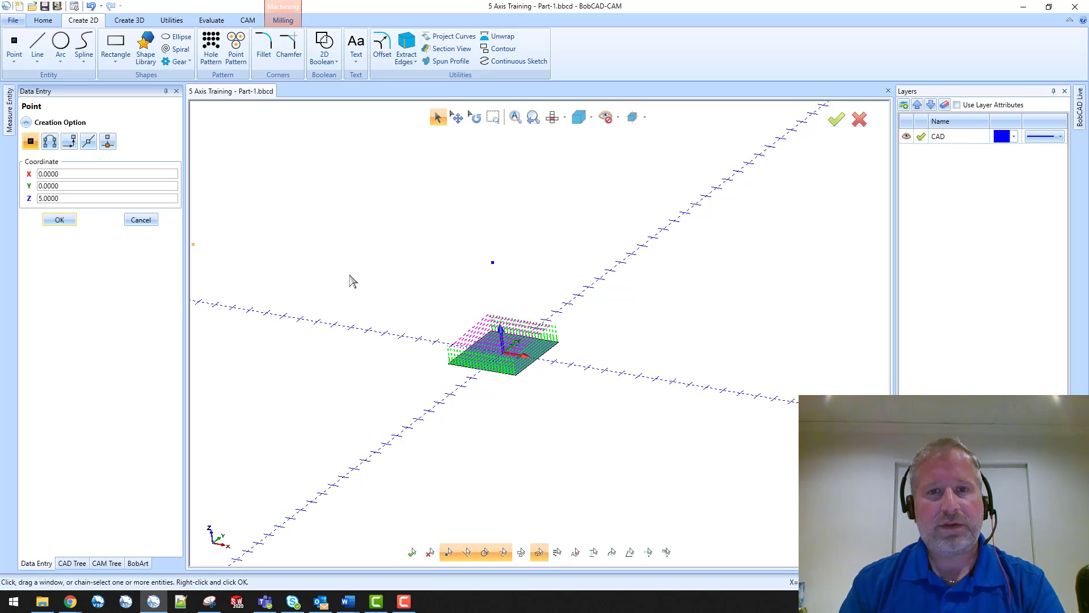
click(140, 219)
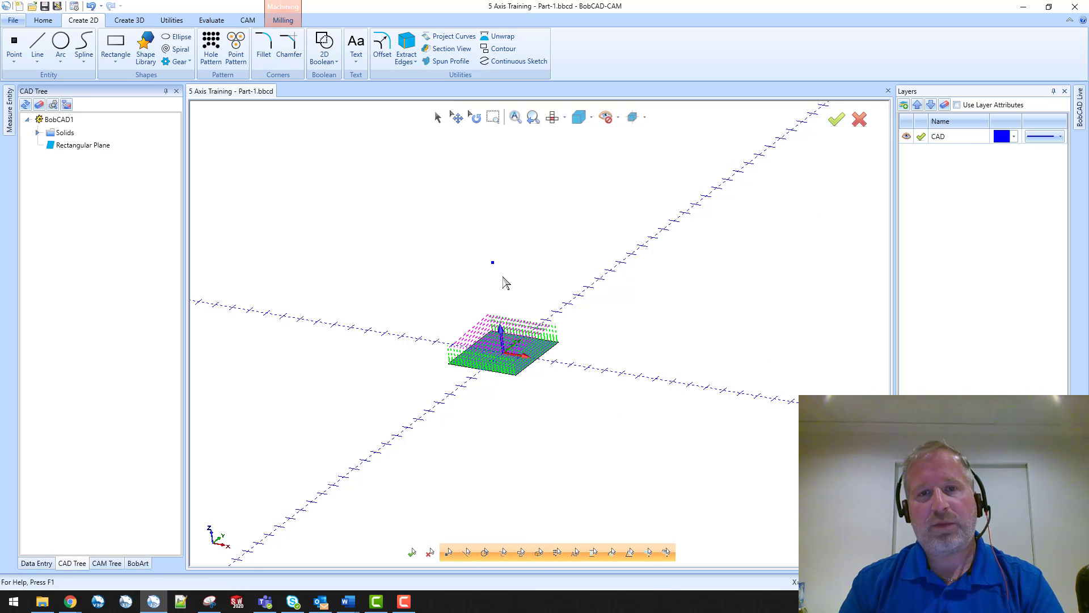
Edit the Multiaxis operation's tool axis control so that the tool axis is tilted through a point
scroll(490, 283, up, 3)
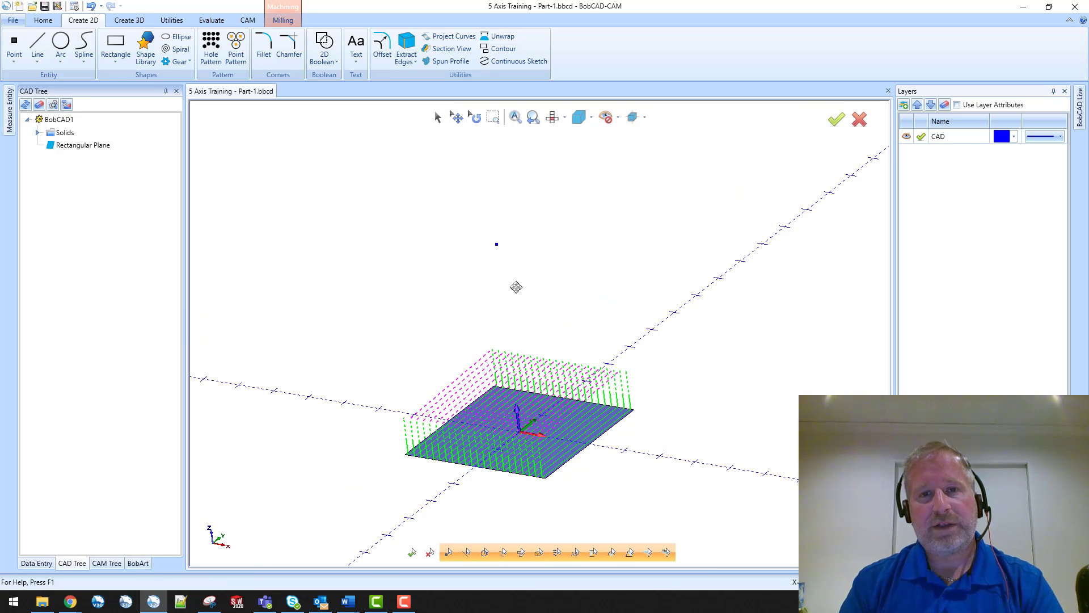
middle_drag(516, 287, 546, 276)
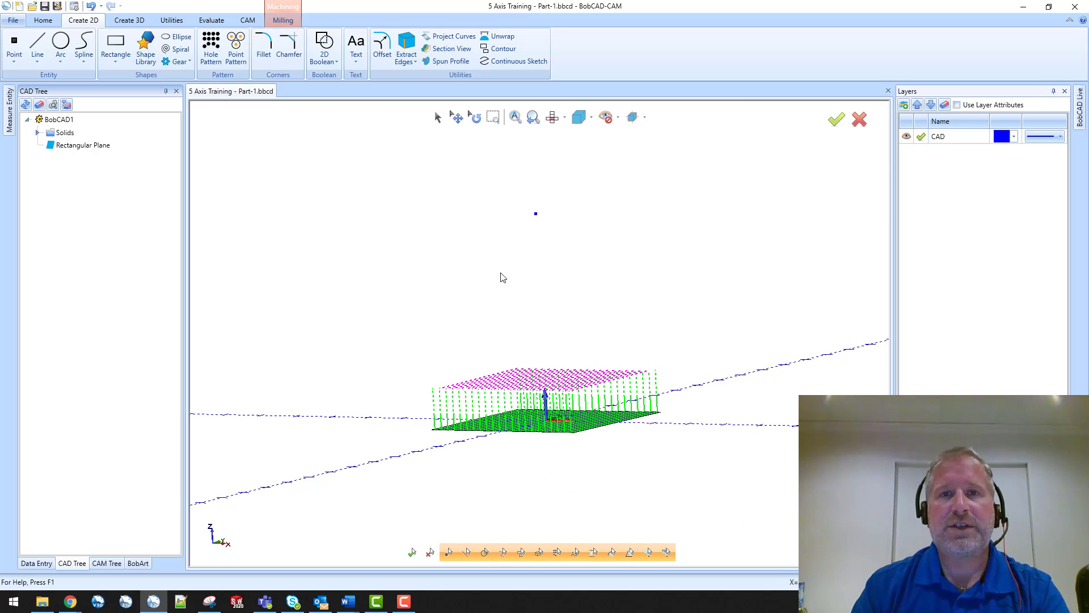
click(107, 564)
right_click(107, 250)
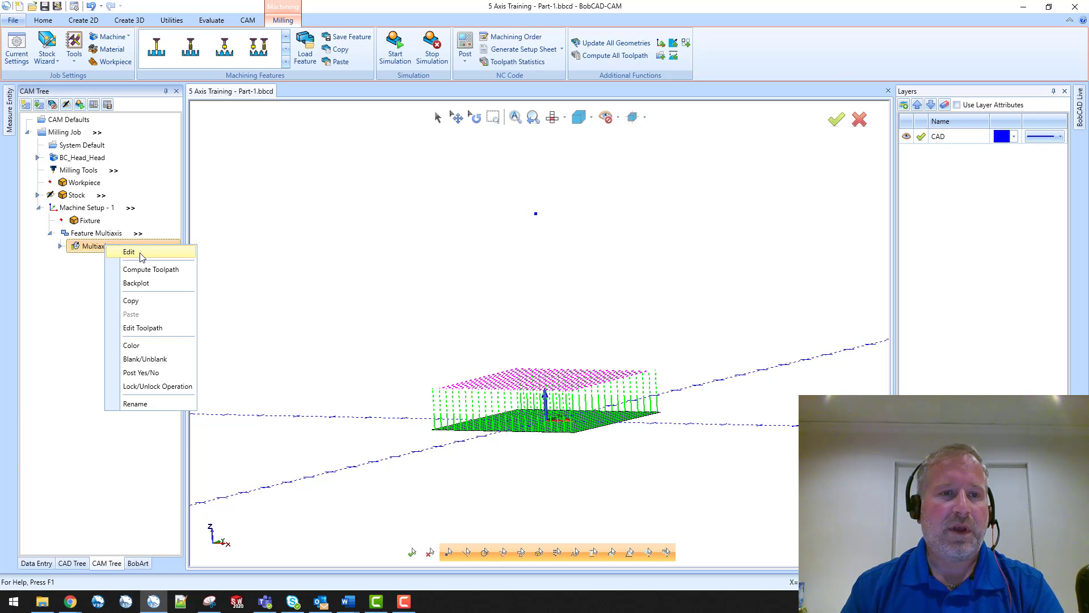
click(130, 251)
click(327, 161)
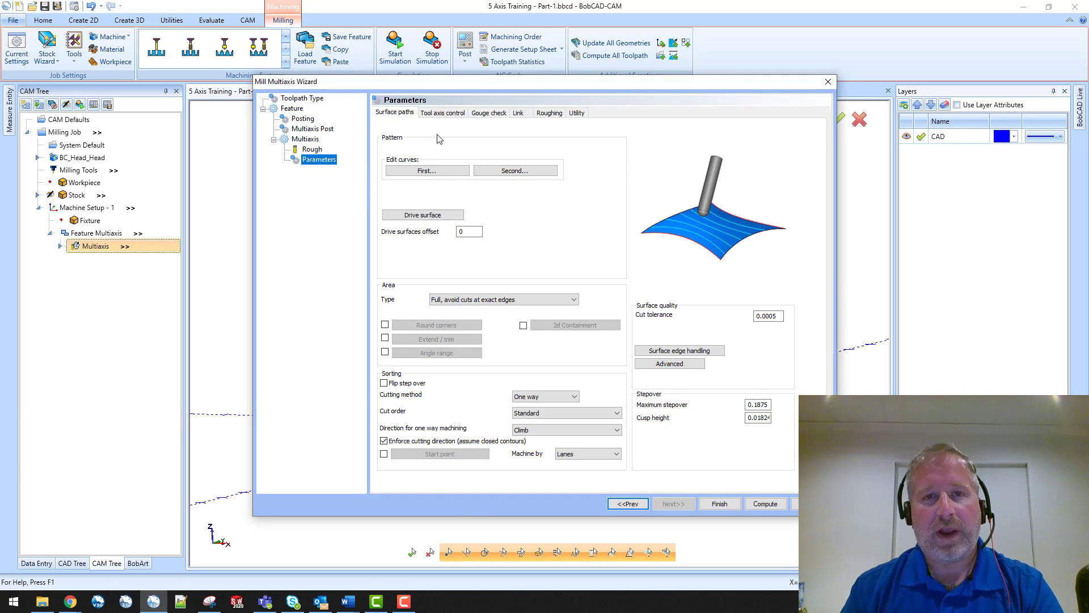
click(443, 112)
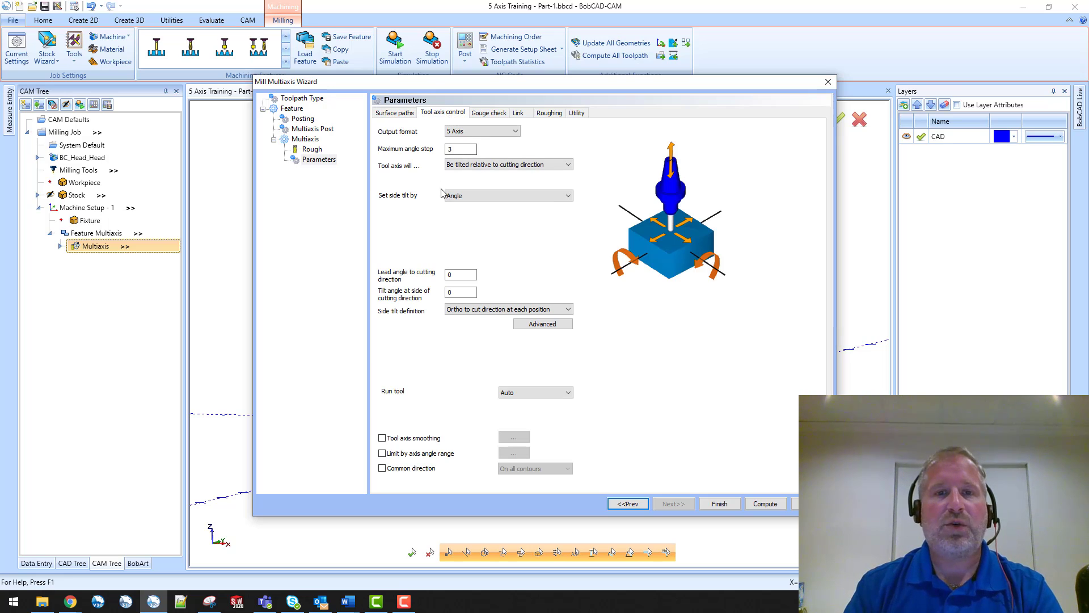
click(469, 166)
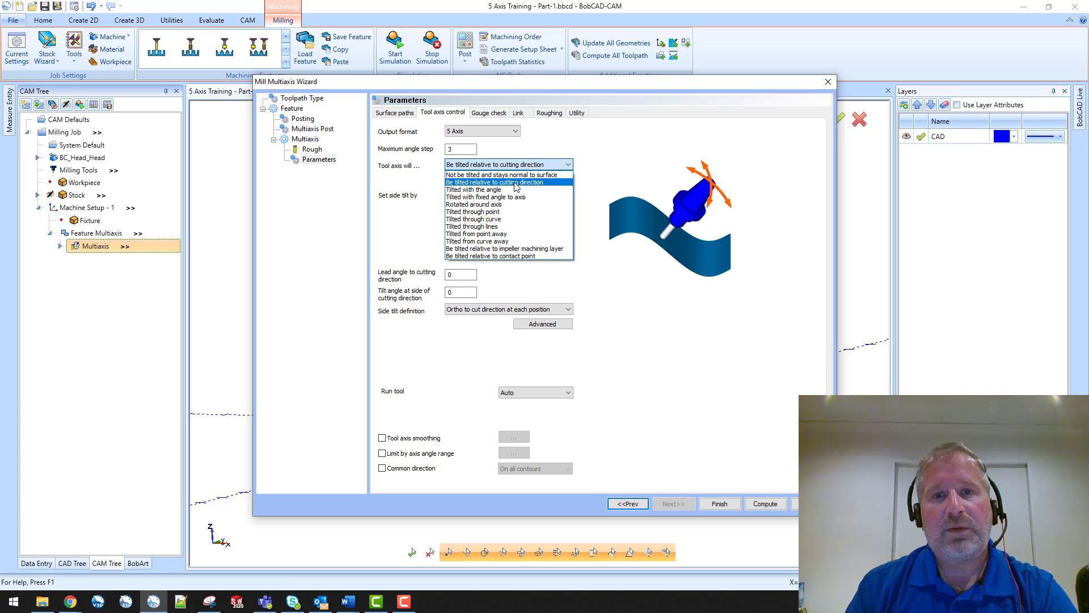
click(503, 212)
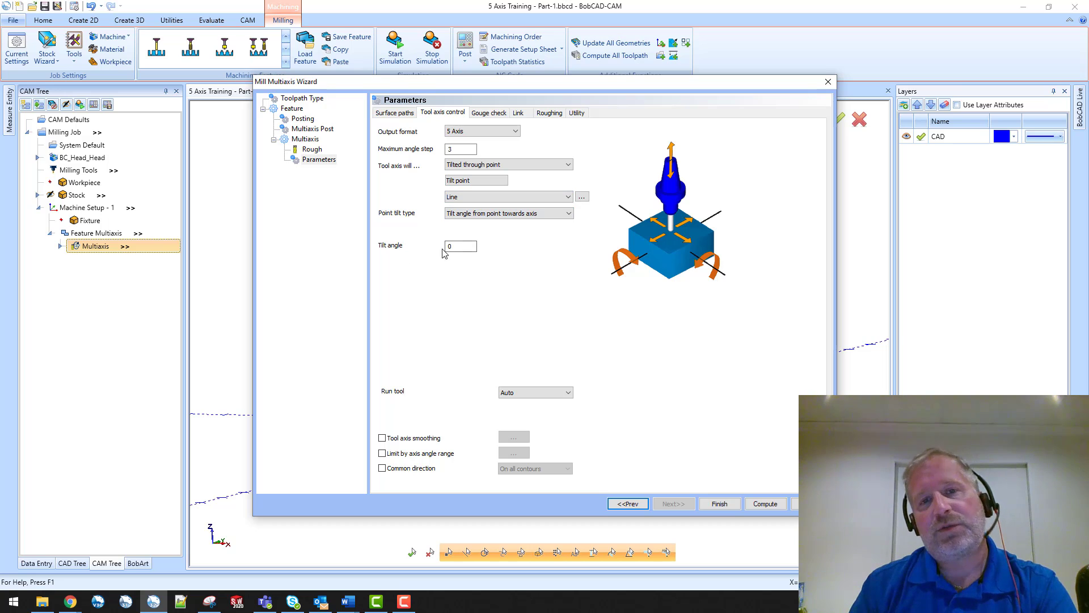
Pick the point above the flat face (X 0, Y 0, Z 5) as the tilt point and compute the toolpath
click(482, 181)
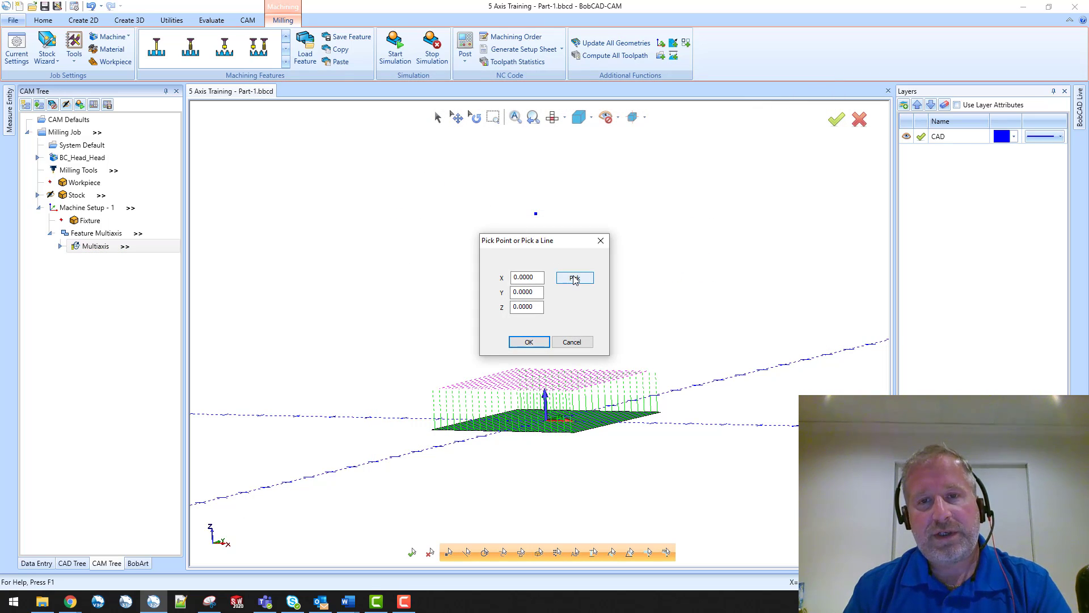
click(575, 278)
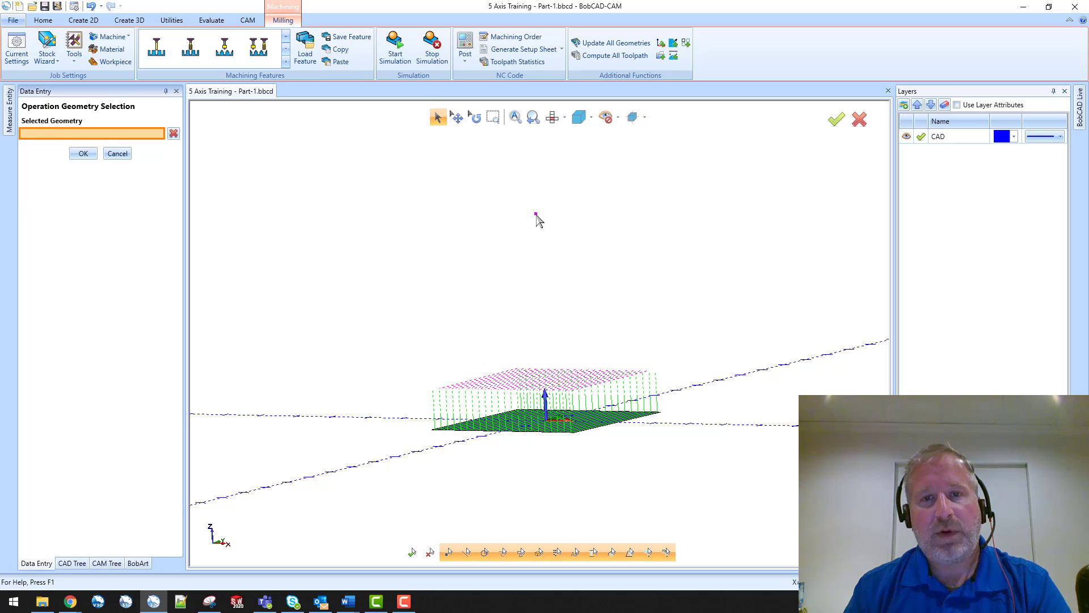
click(536, 216)
click(83, 154)
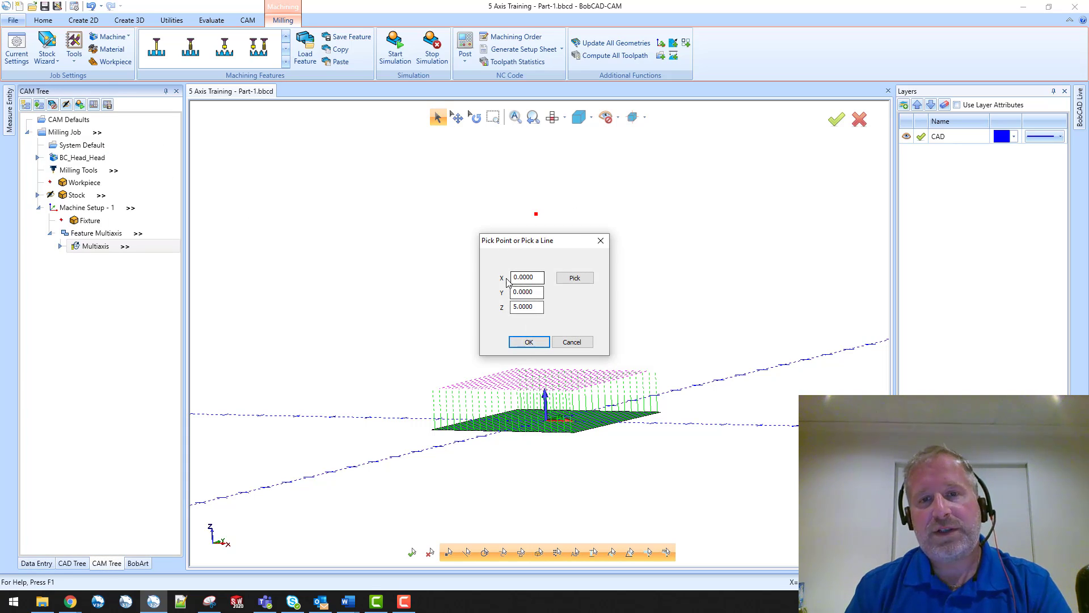
double_click(512, 307)
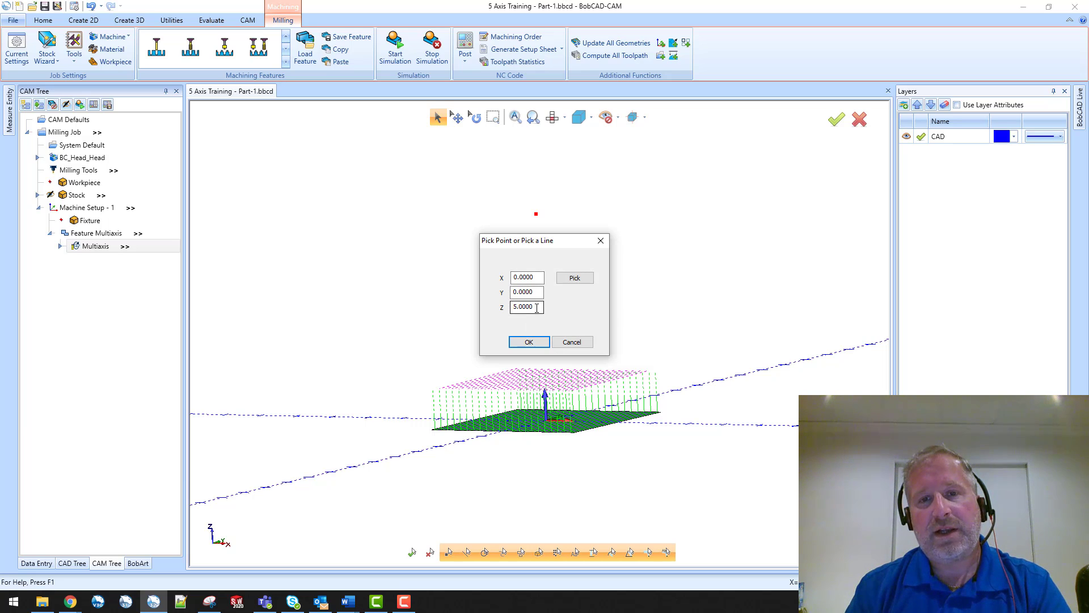
click(528, 342)
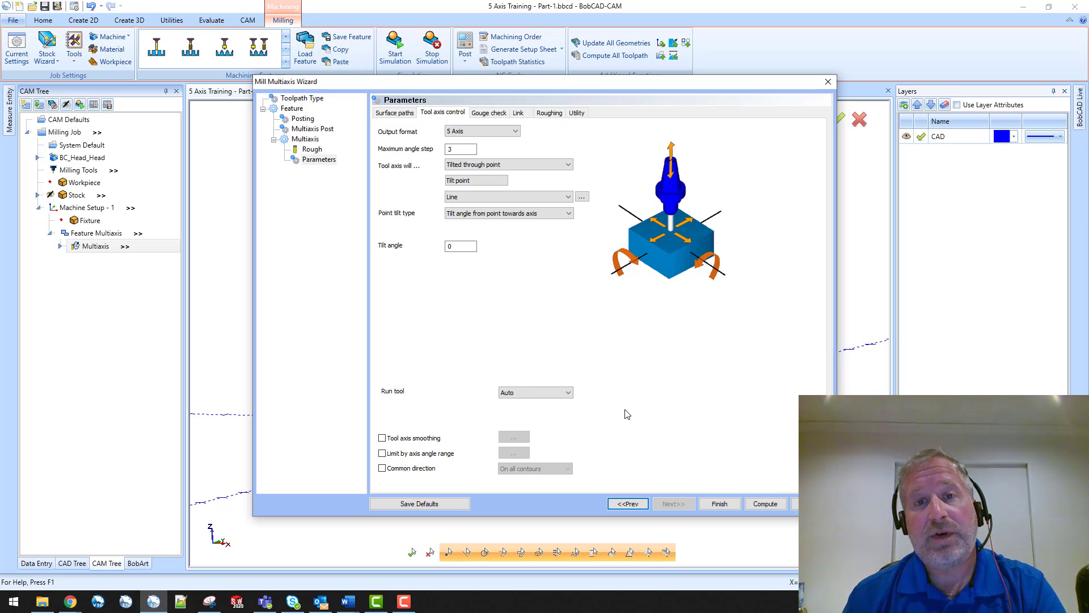
click(766, 504)
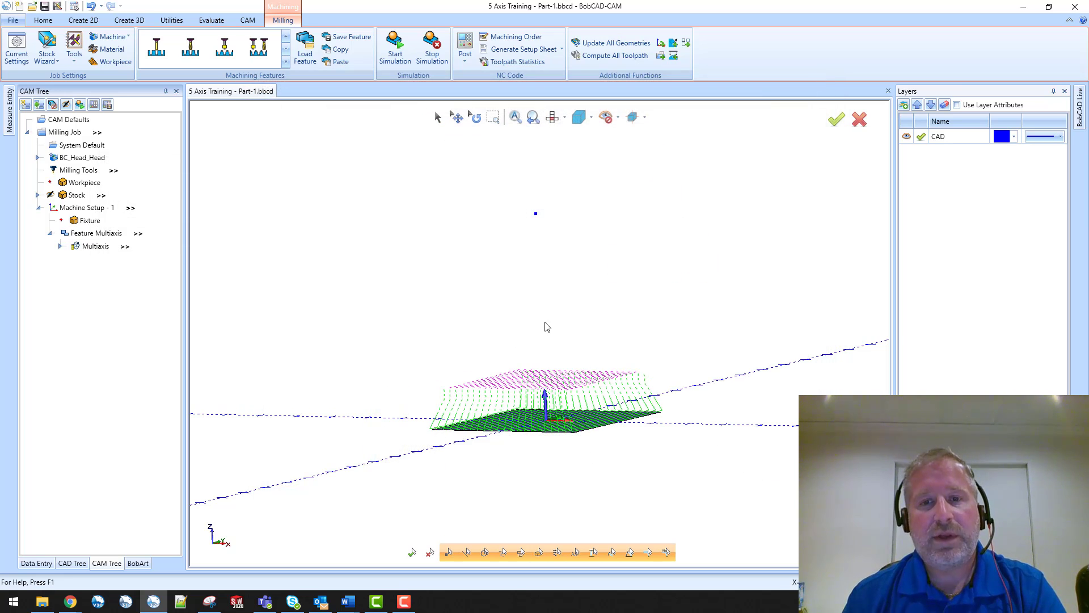
Examine how the recomputed toolpath's entry and exit moves tilt relative to the point, including from a right-side view
middle_drag(524, 283, 549, 291)
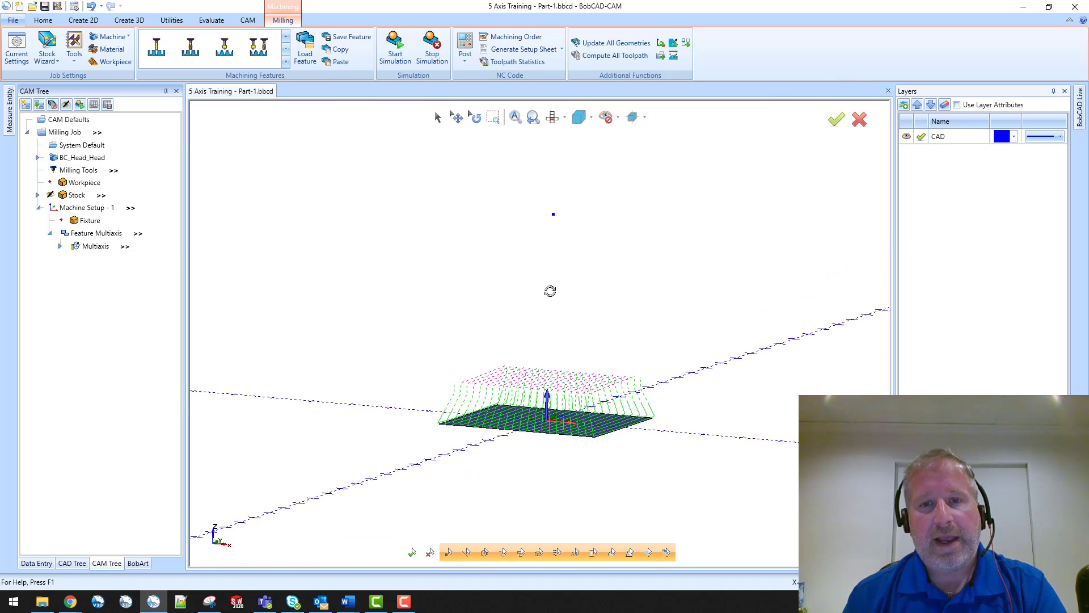
scroll(568, 389, up, 2)
scroll(569, 392, up, 2)
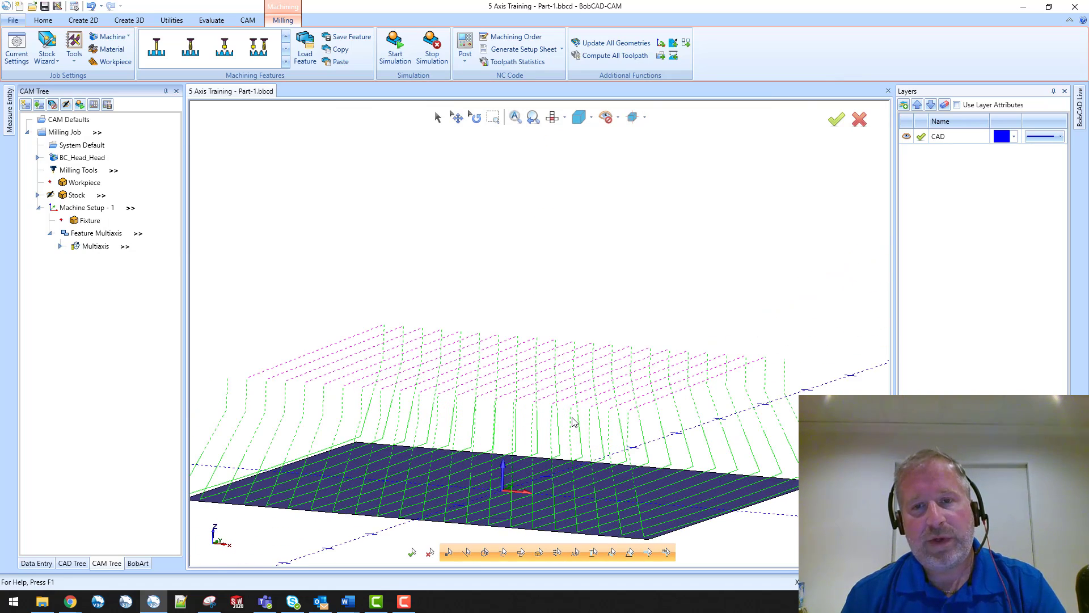
scroll(613, 331, down, 3)
mouse_move(635, 307)
middle_down()
mouse_move(637, 316)
mouse_move(537, 316)
middle_up()
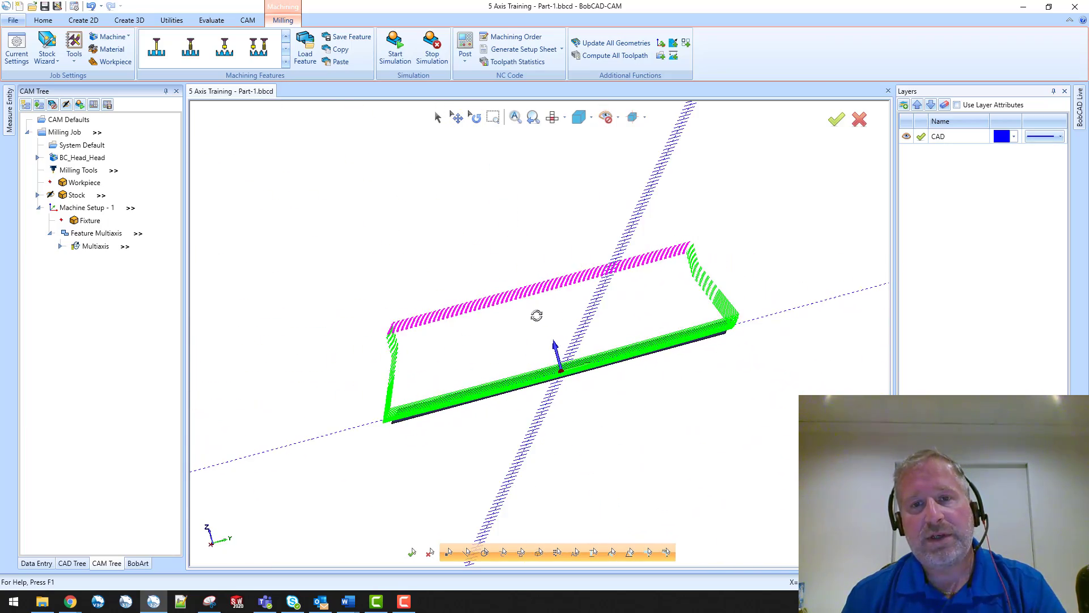
click(564, 118)
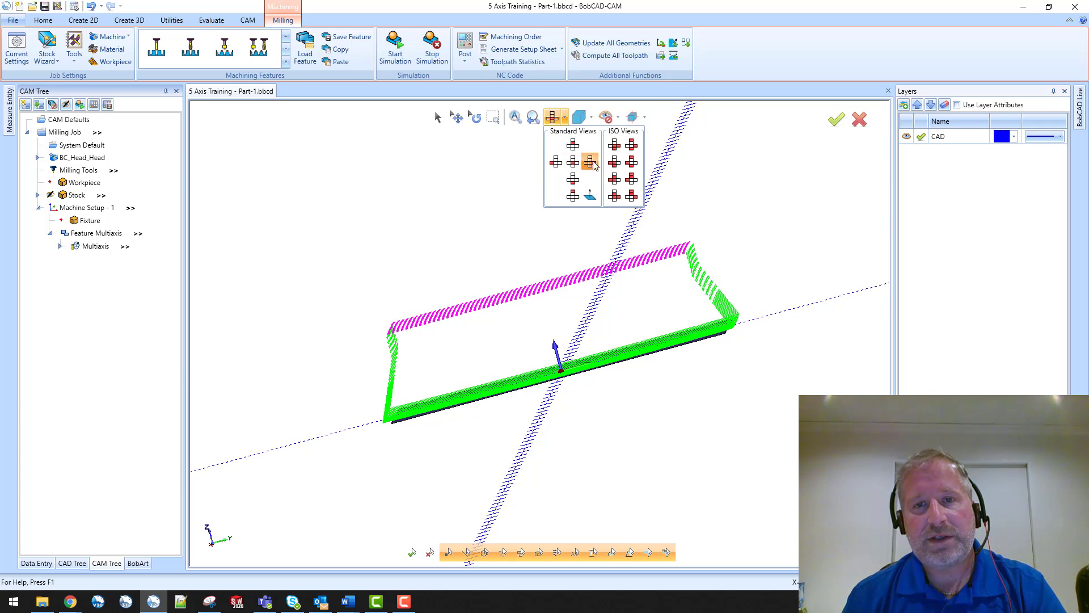
click(591, 161)
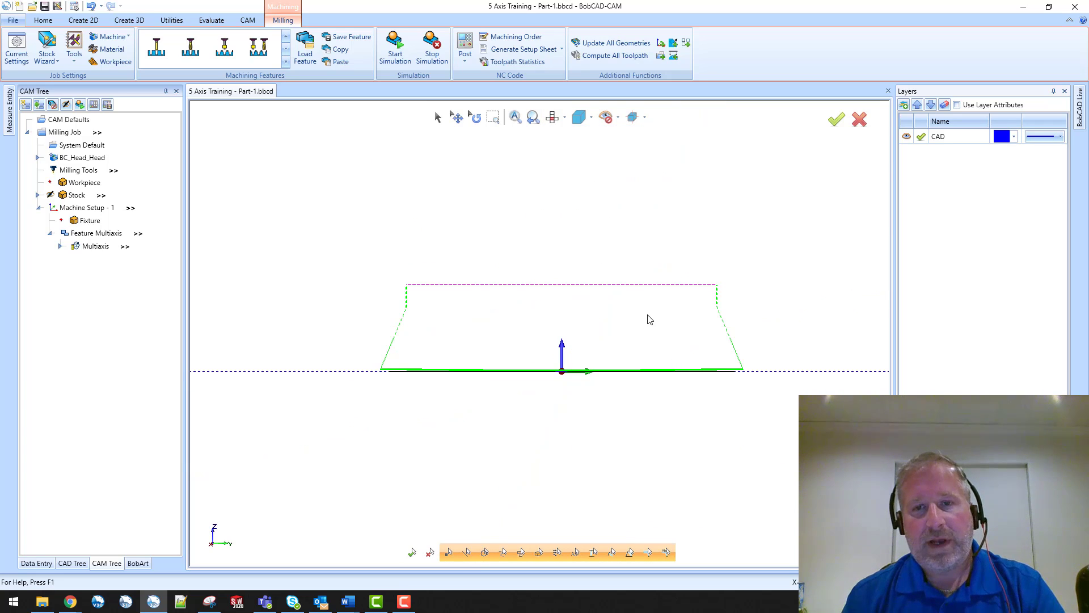
middle_drag(646, 316, 637, 436)
scroll(650, 469, down, 2)
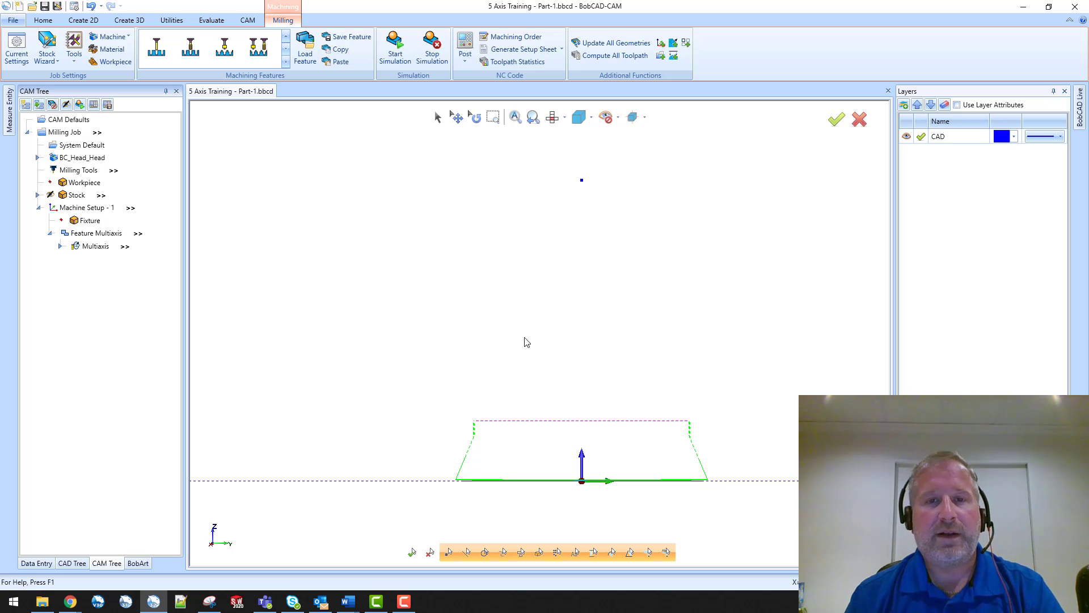
Backplot the Multiaxis operation and advance it through the early passes to examine the tool's tilt toward the point
right_click(105, 250)
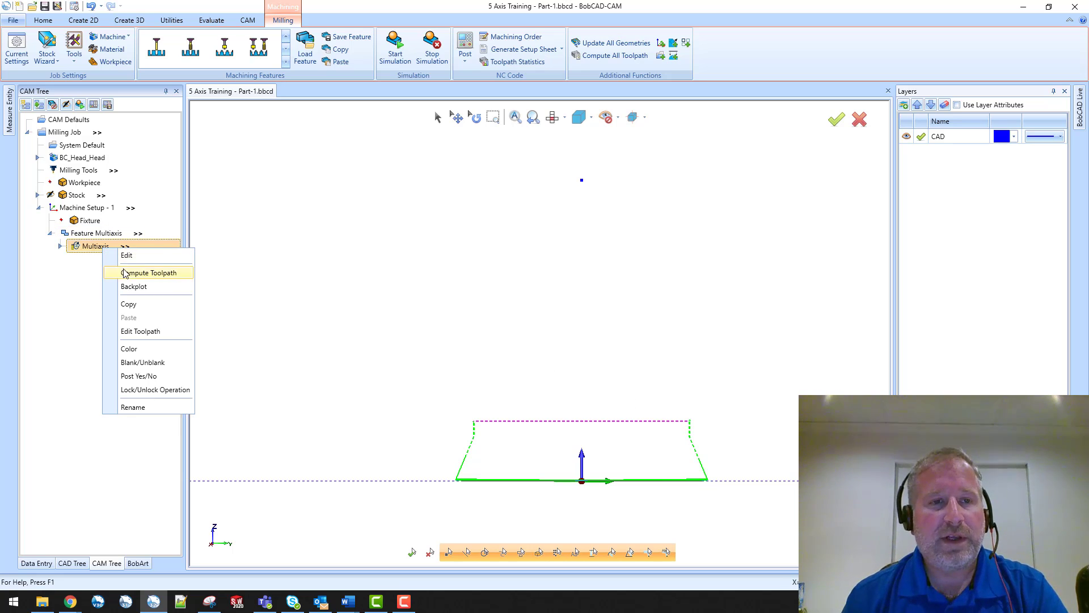
click(132, 287)
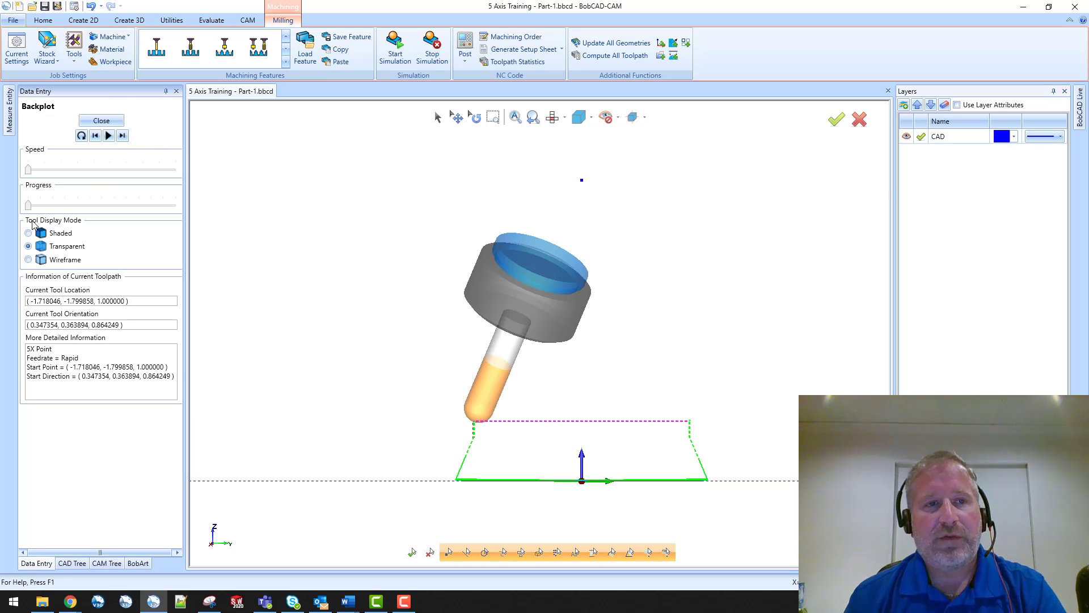
drag(34, 206, 50, 222)
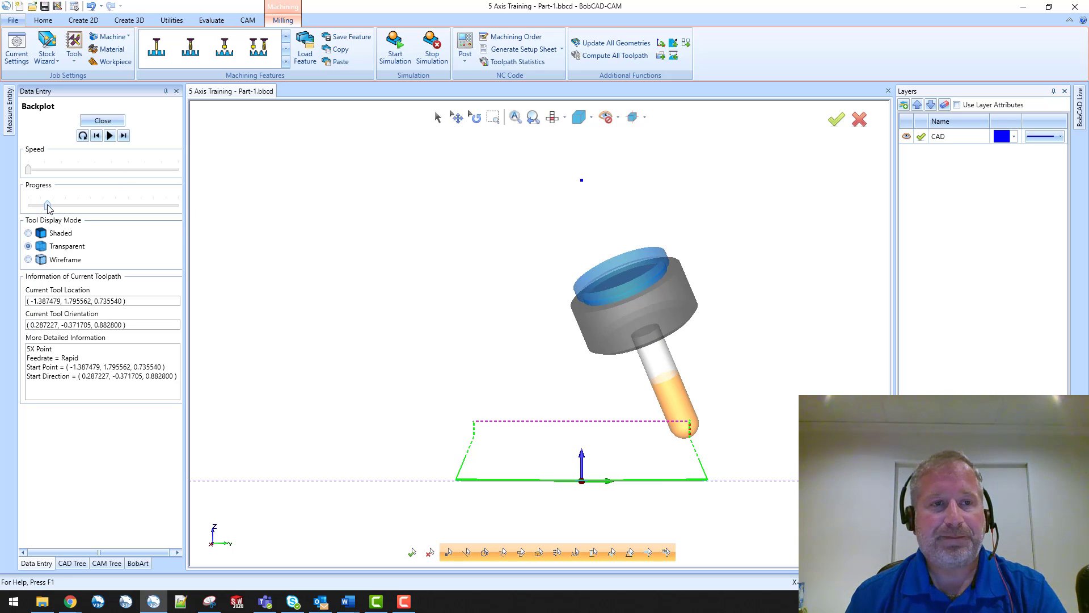
drag(48, 207, 65, 207)
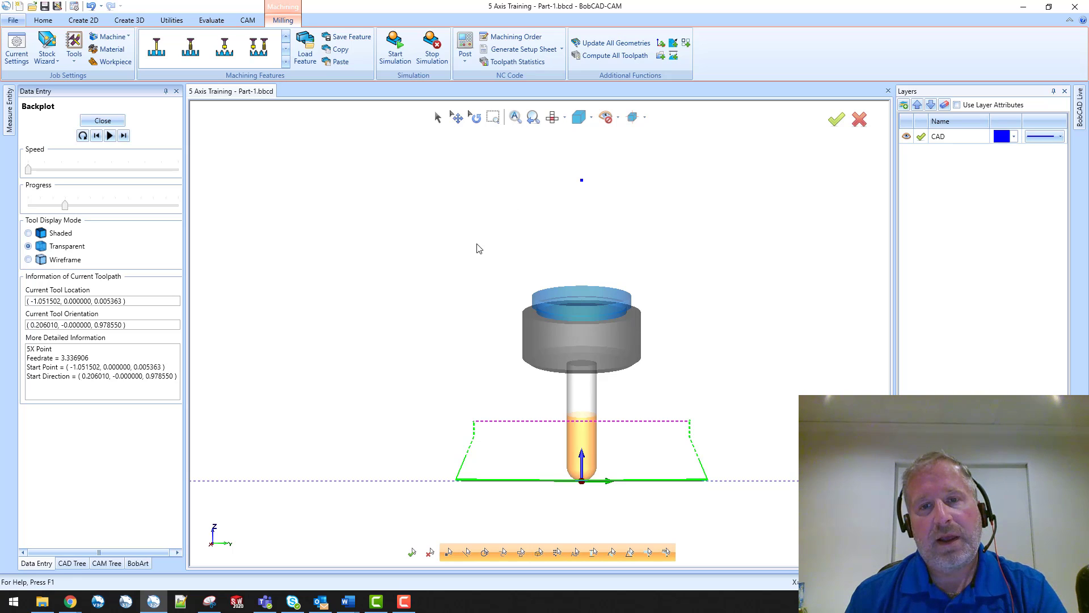
Switch the backplot to a front view and advance it to the end to follow the tool's changing tilt
middle_drag(498, 354, 527, 365)
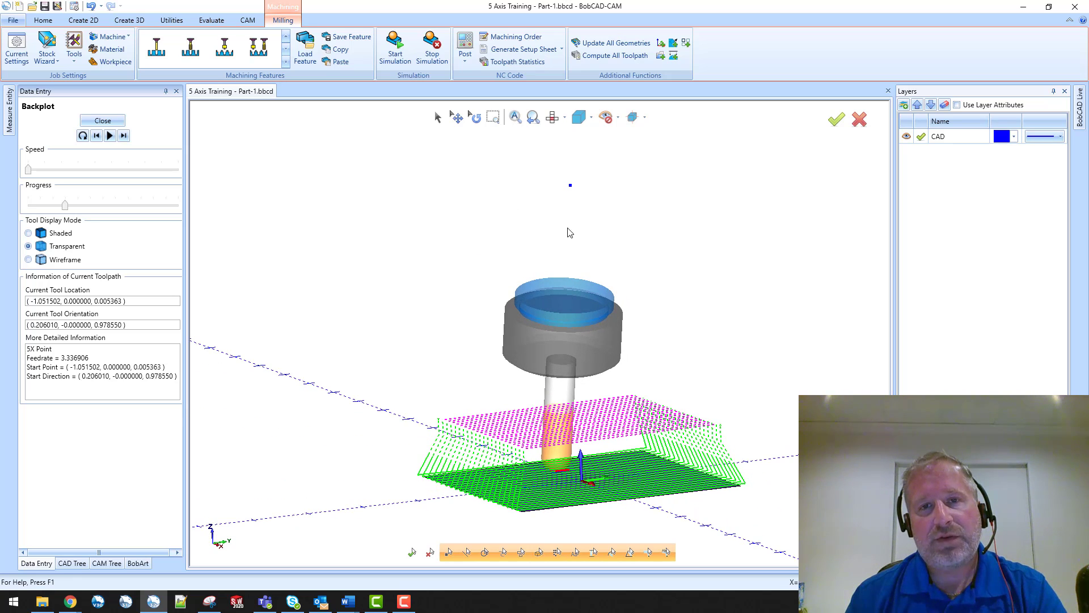
click(565, 117)
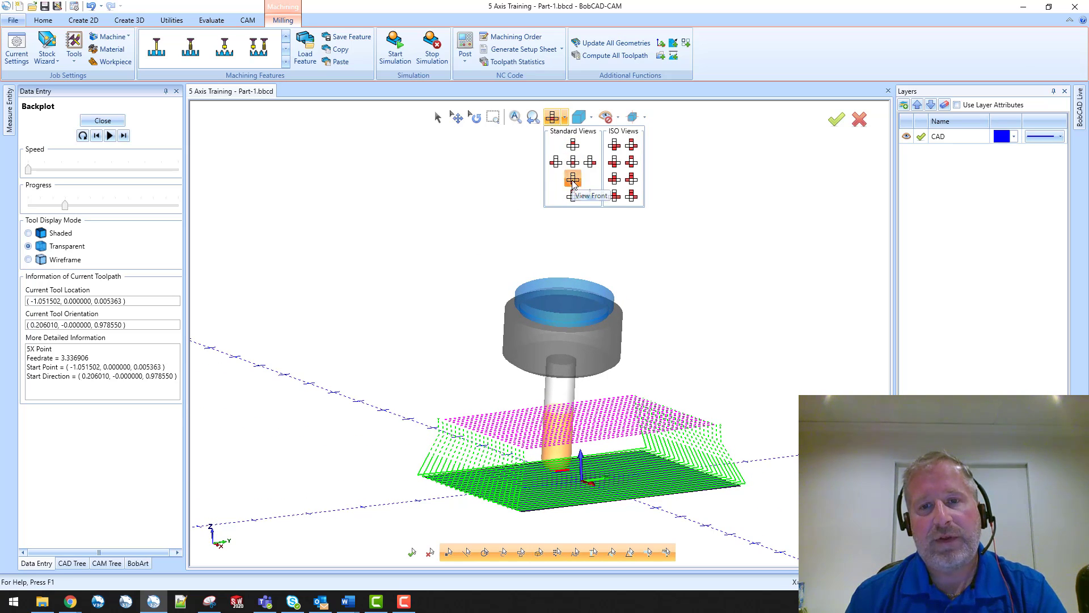
click(573, 180)
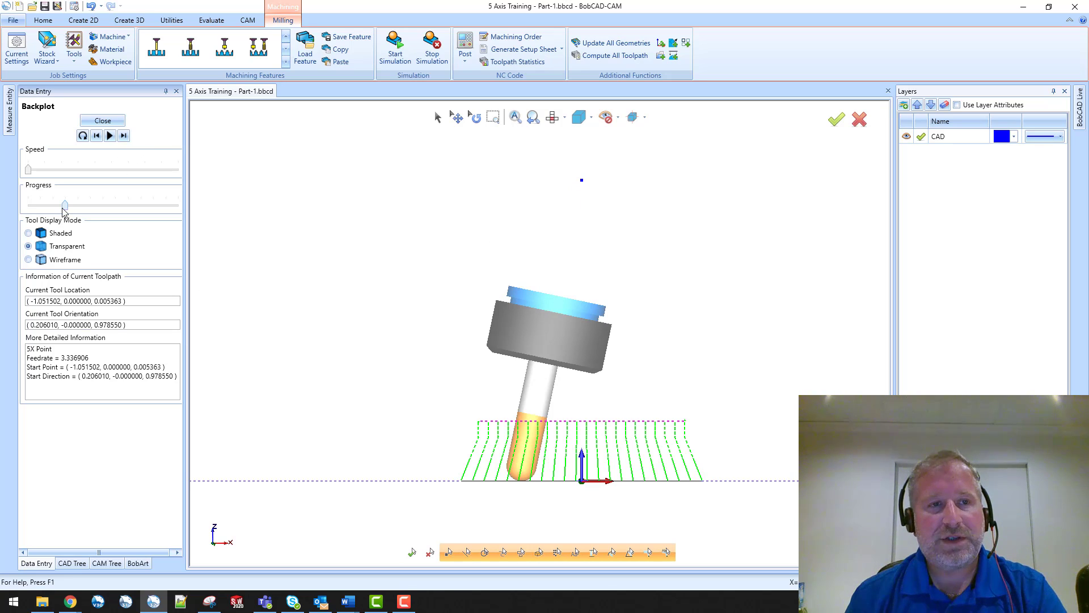
drag(65, 205, 183, 264)
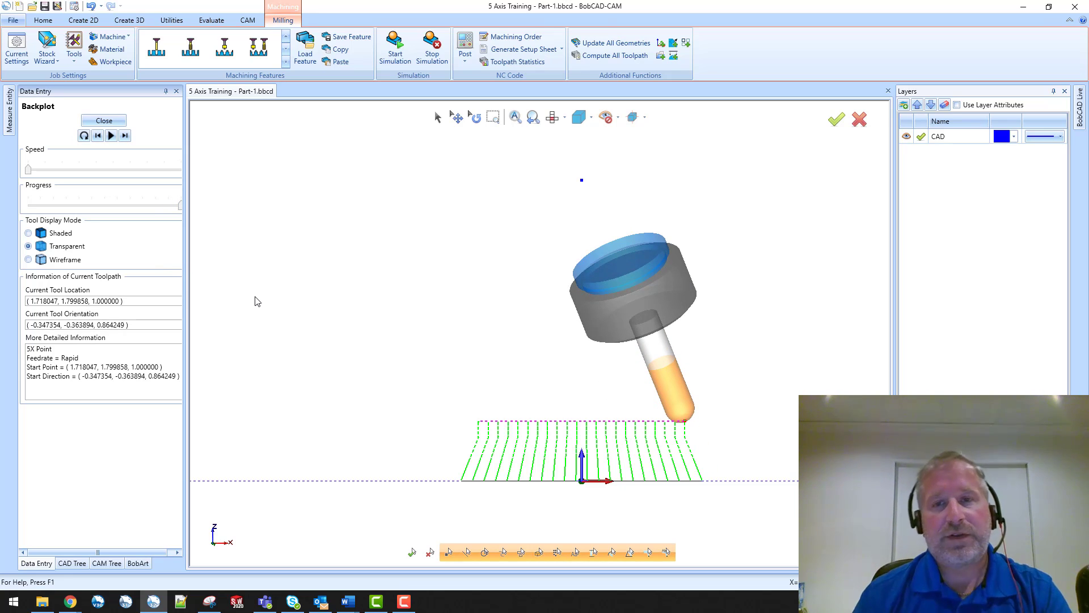
Examine the tilted tool against the point from a top view while scrubbing the backplot back, and close the backplot
middle_drag(680, 290, 656, 317)
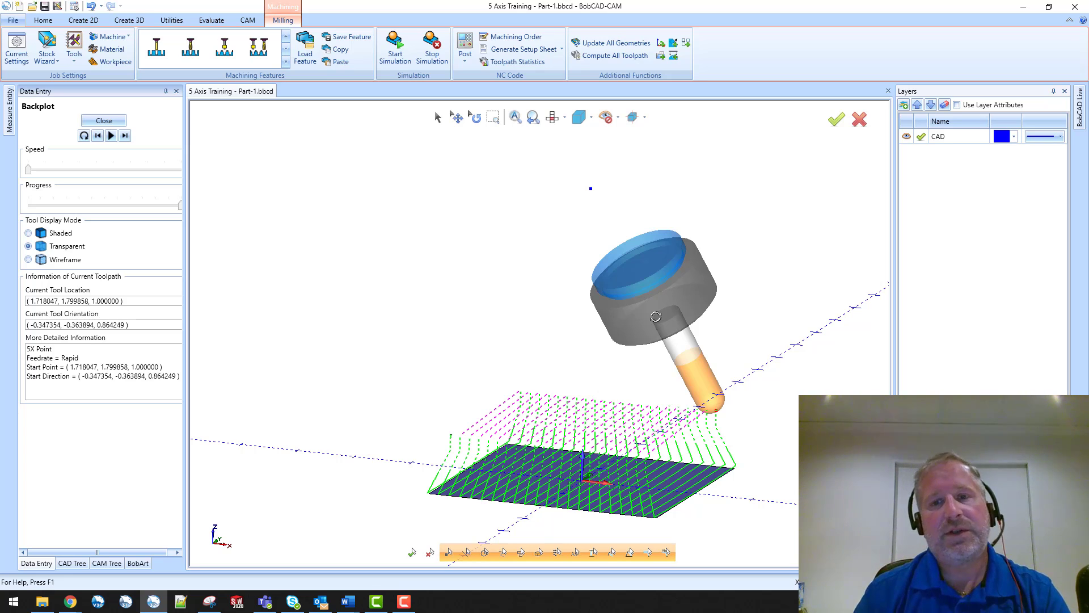
scroll(519, 312, down, 5)
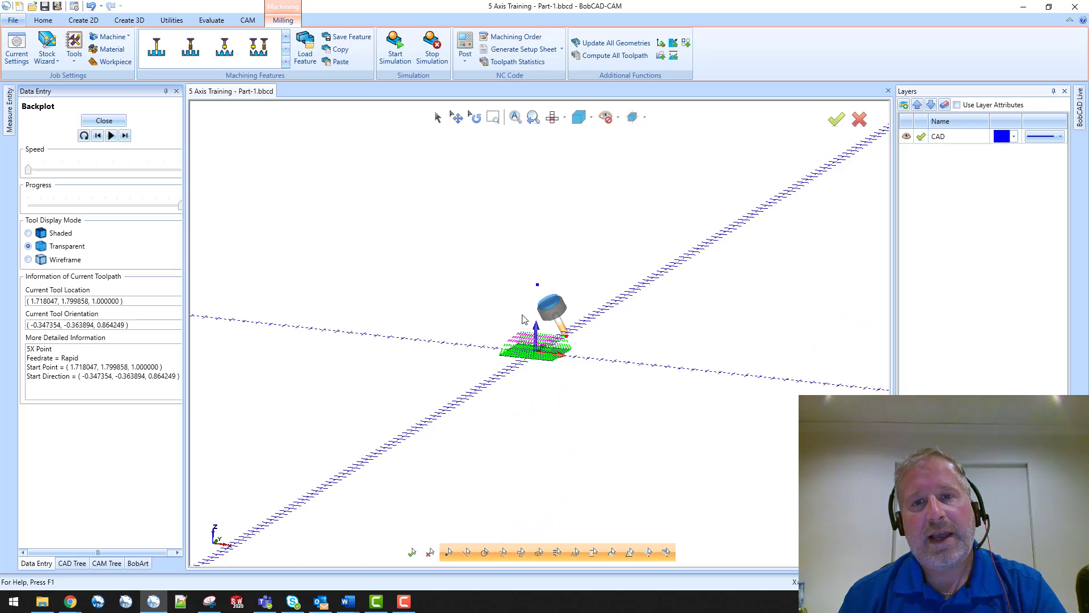
scroll(525, 307, up, 3)
middle_drag(531, 299, 537, 311)
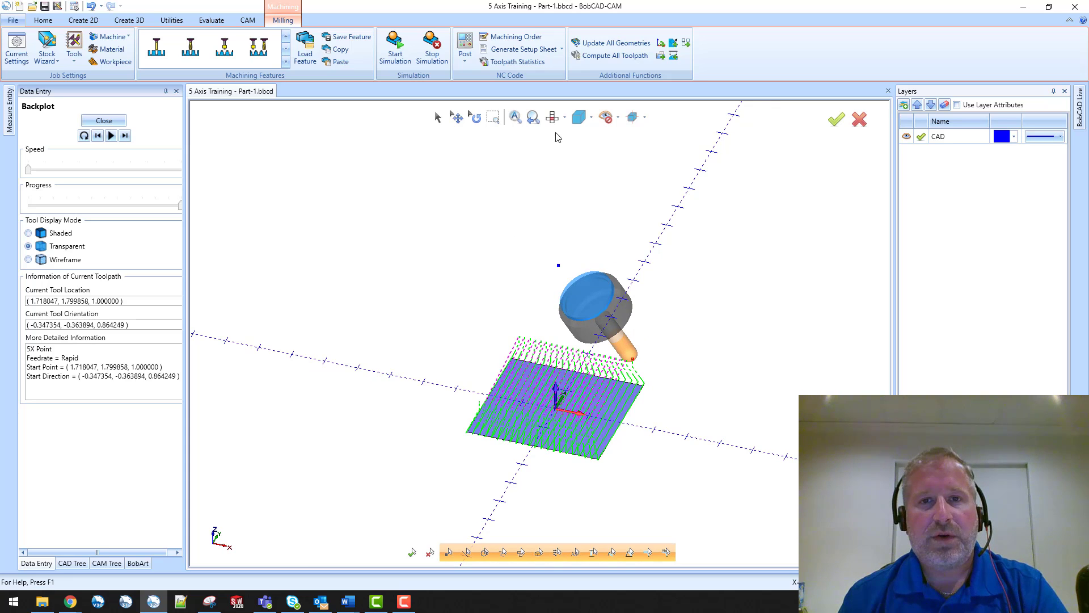
click(553, 118)
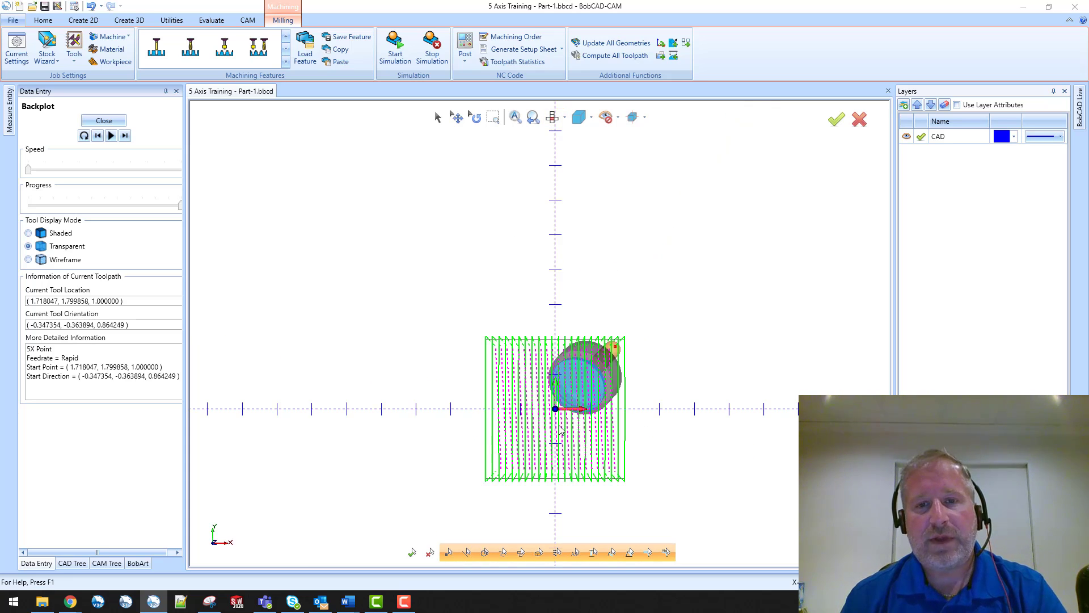
scroll(560, 430, up, 5)
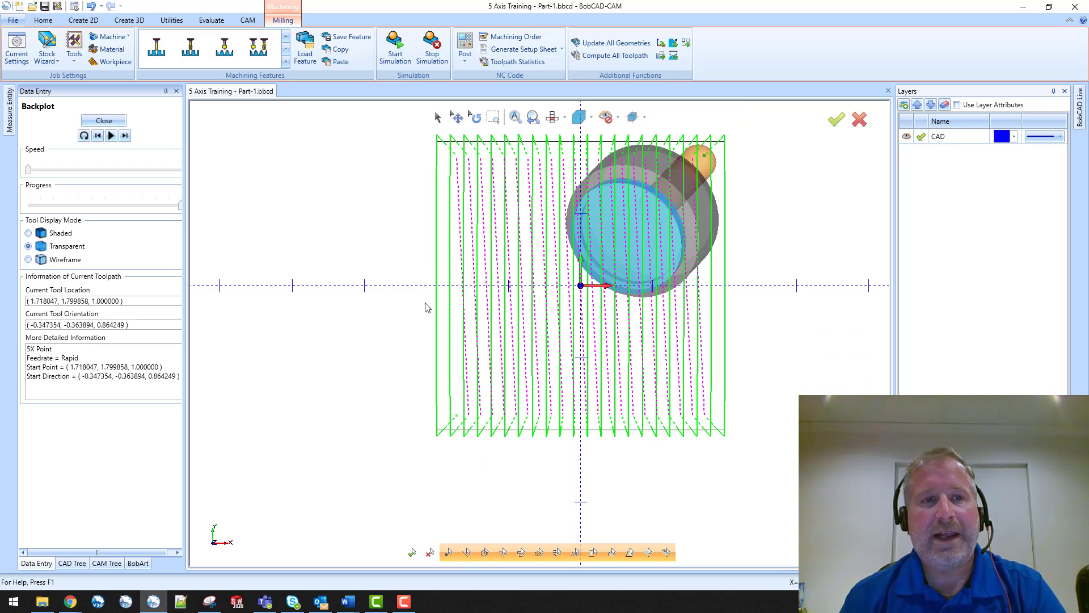
drag(179, 204, 159, 223)
click(103, 120)
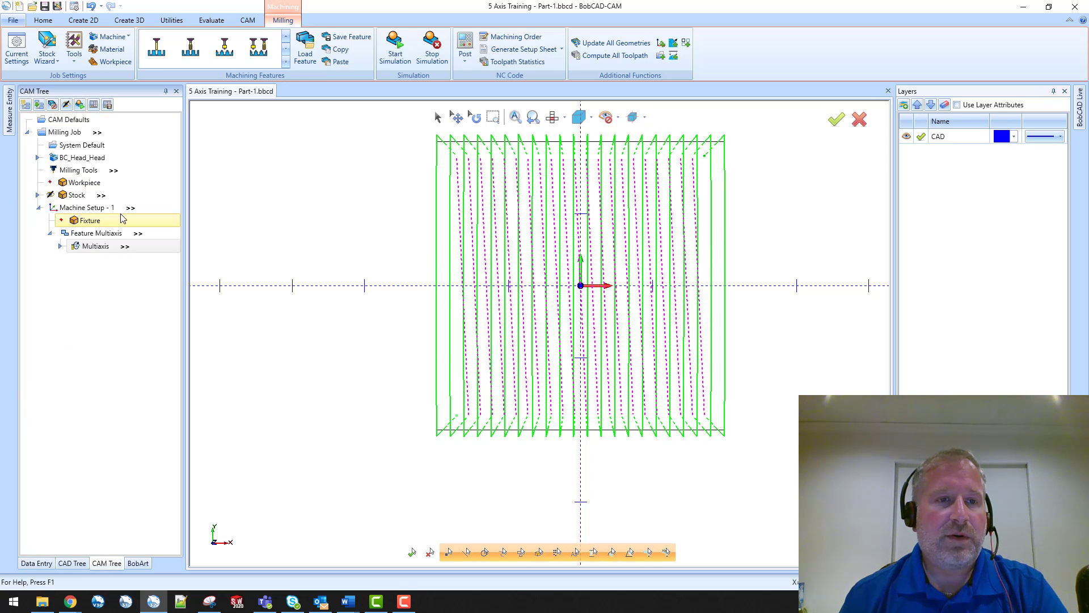
Change the Multiaxis operation's tilt point to X -2, Y -2 and recompute the toolpath
right_click(114, 246)
click(169, 272)
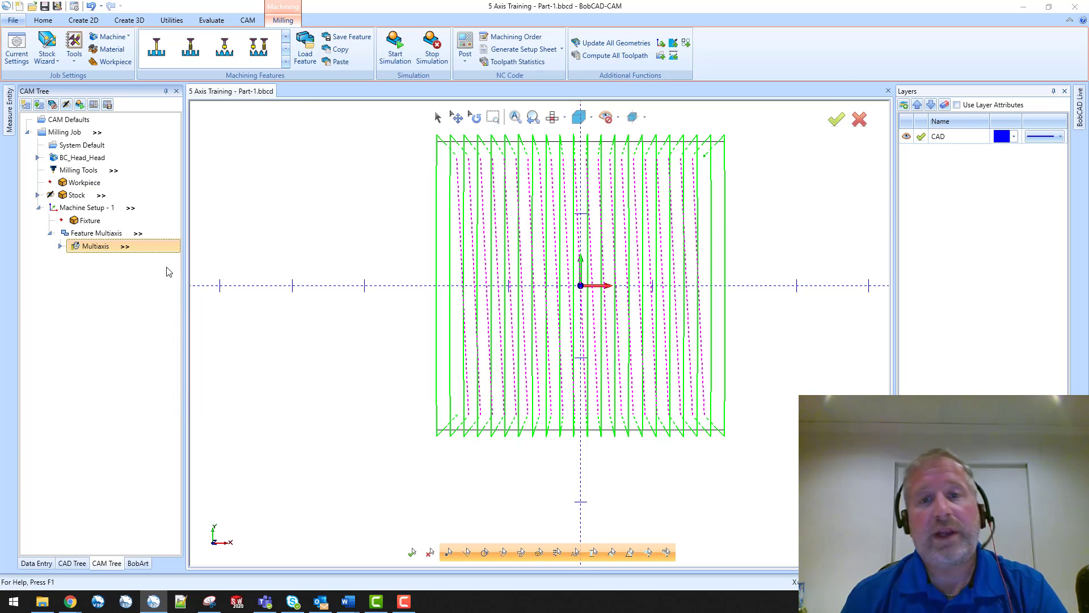
click(319, 160)
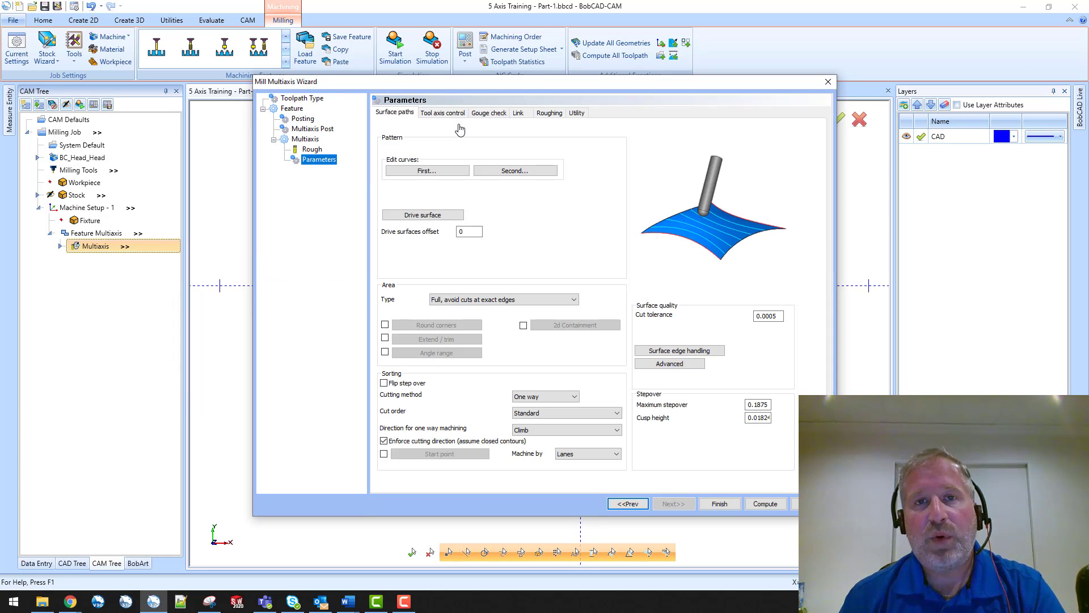
click(443, 113)
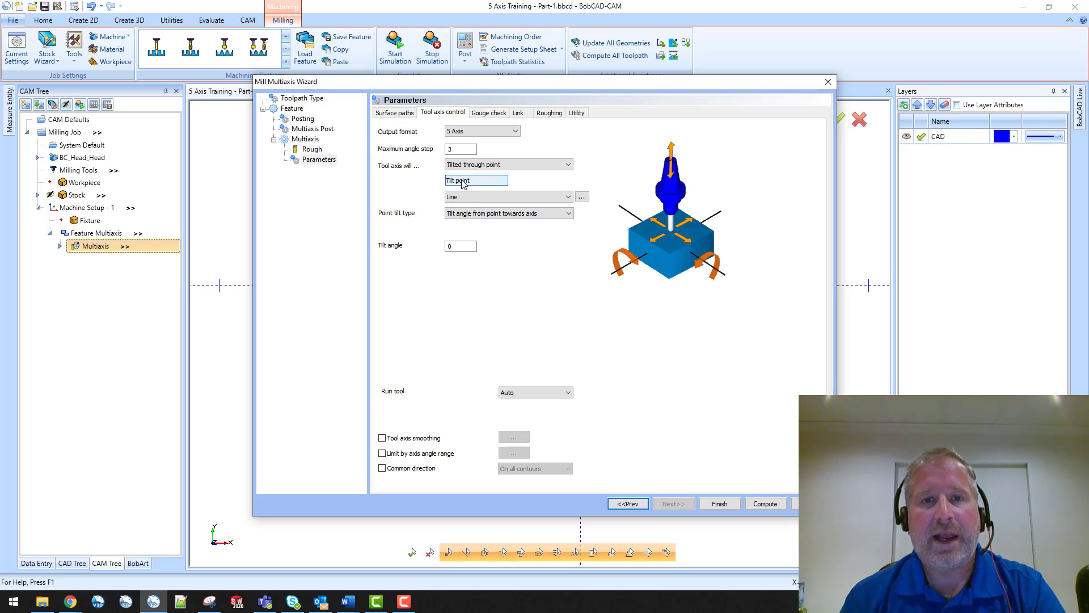
click(461, 182)
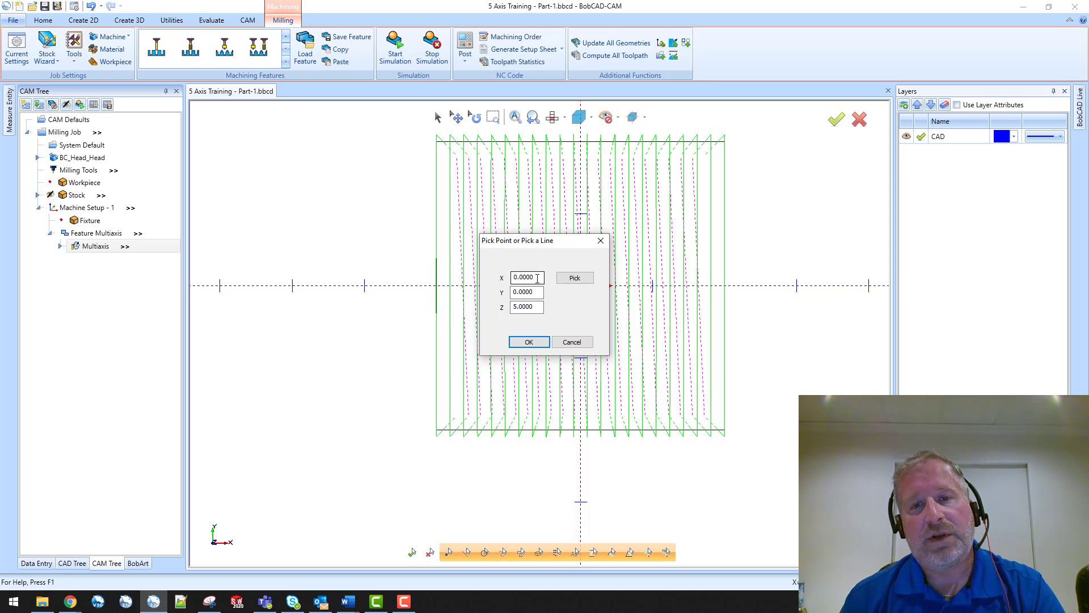
double_click(537, 278)
text(-2)
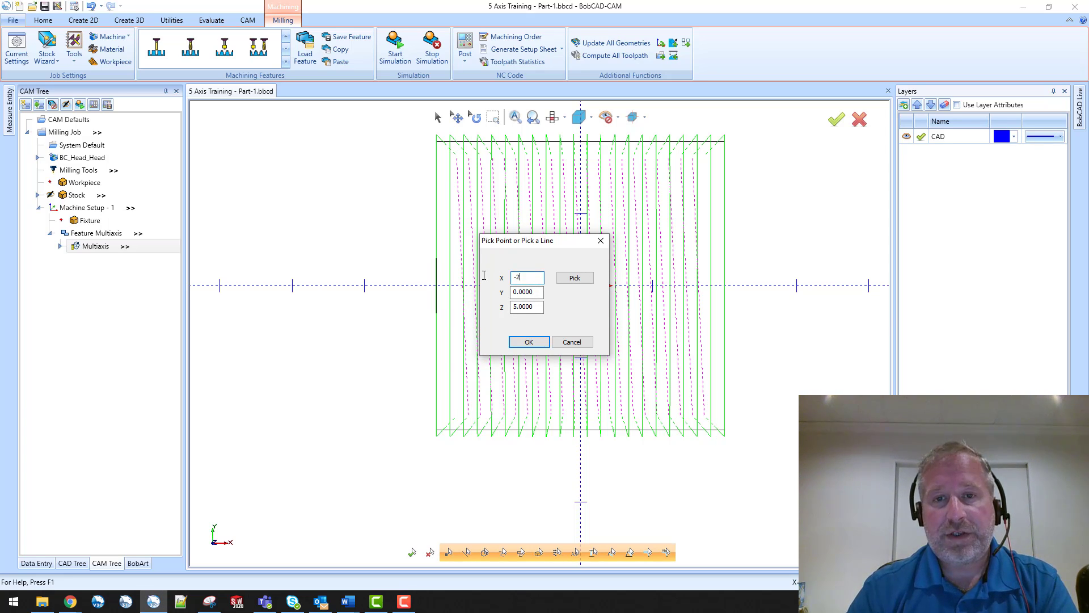
key(Tab)
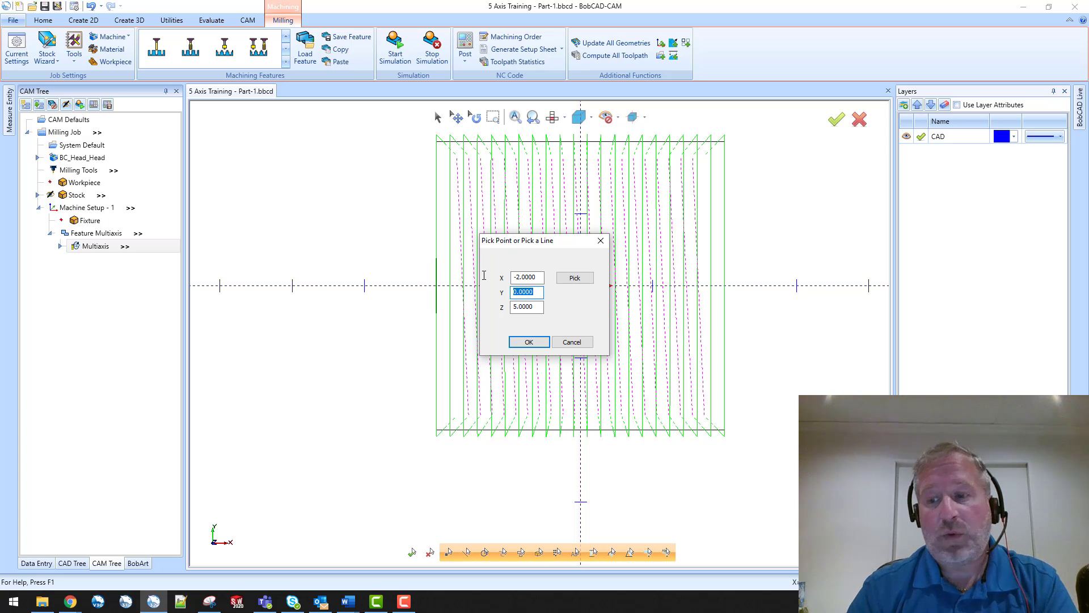
text(-2)
key(Tab)
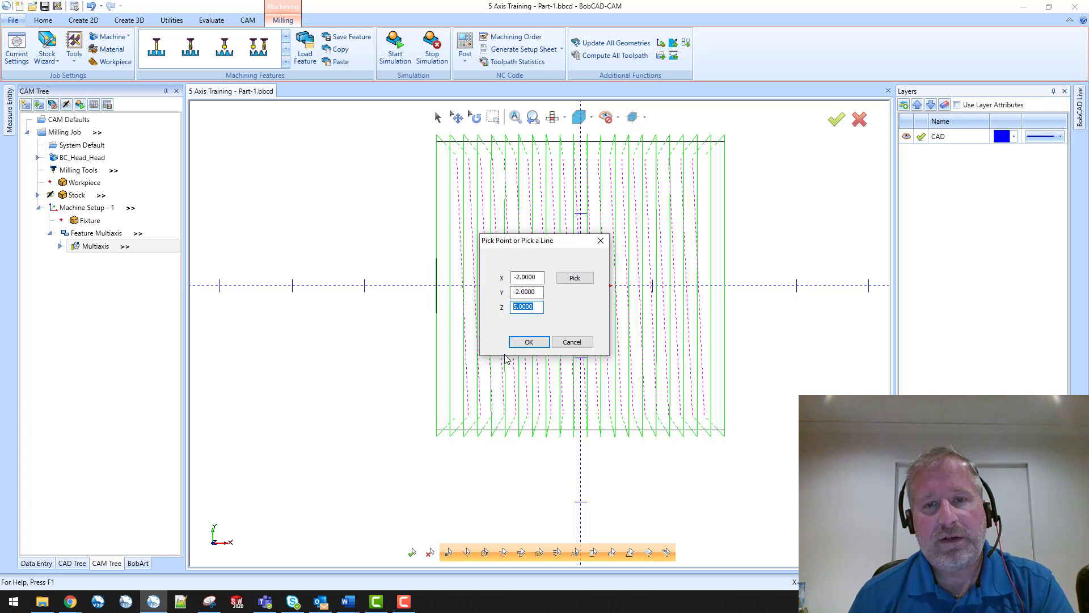
click(528, 342)
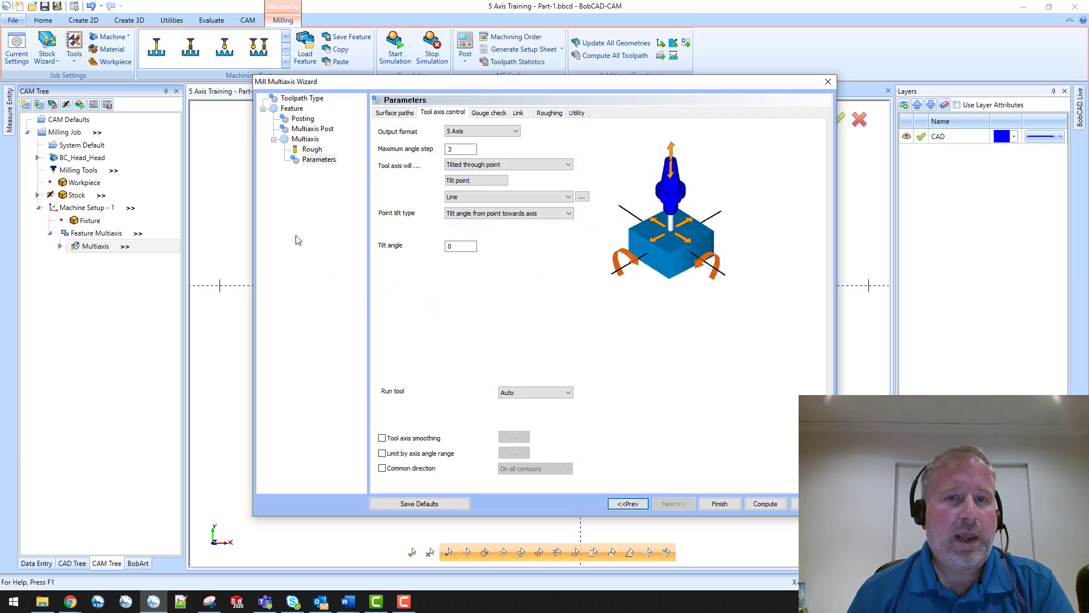
click(766, 504)
middle_drag(577, 463, 698, 406)
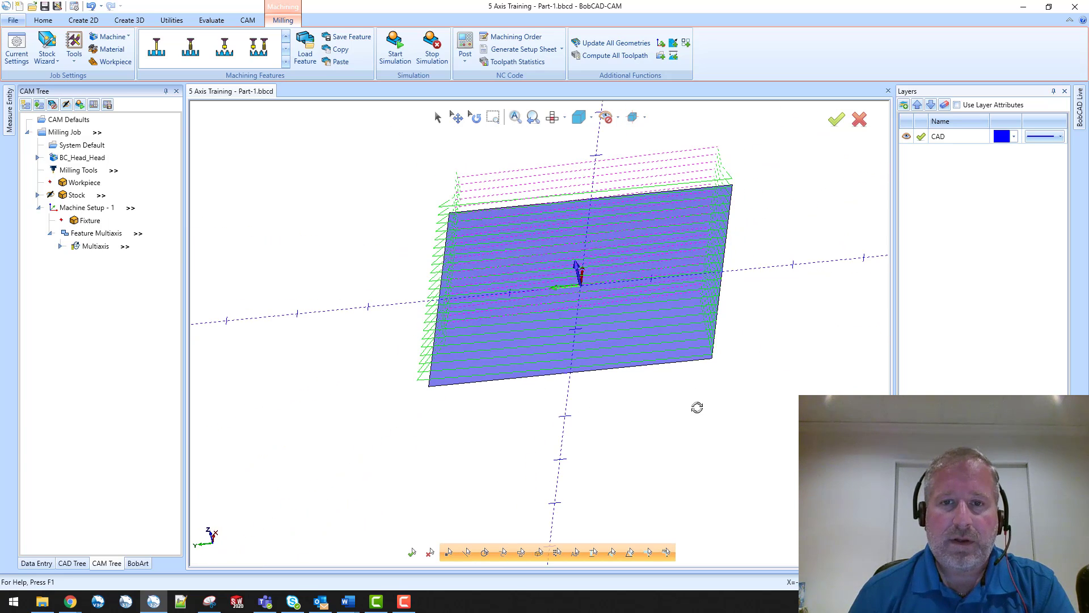
Examine the tilted Multiaxis toolpath from the right, front and top standard views
click(564, 117)
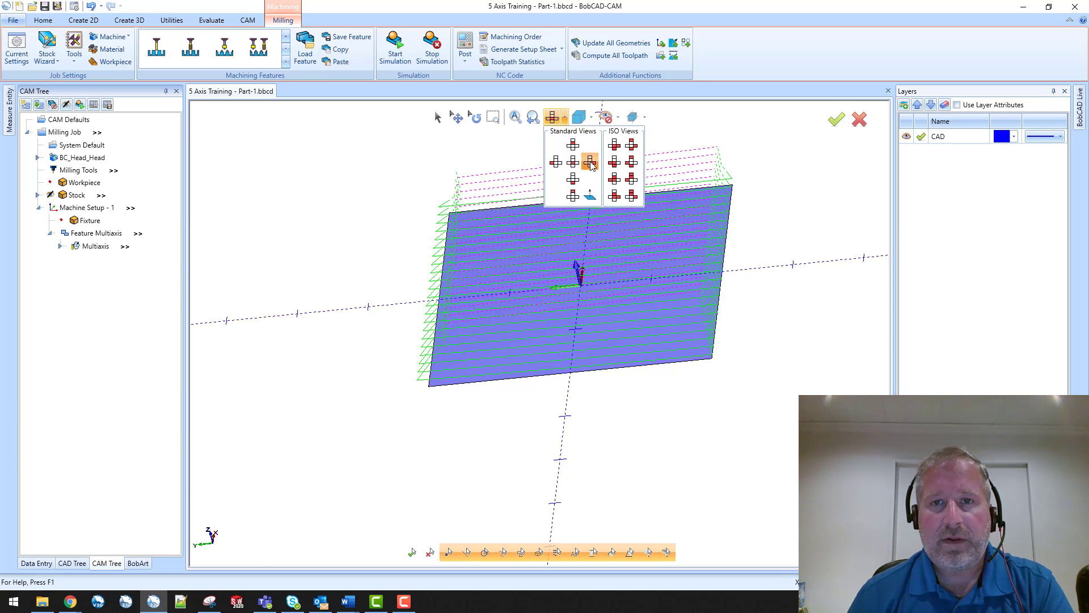
click(573, 179)
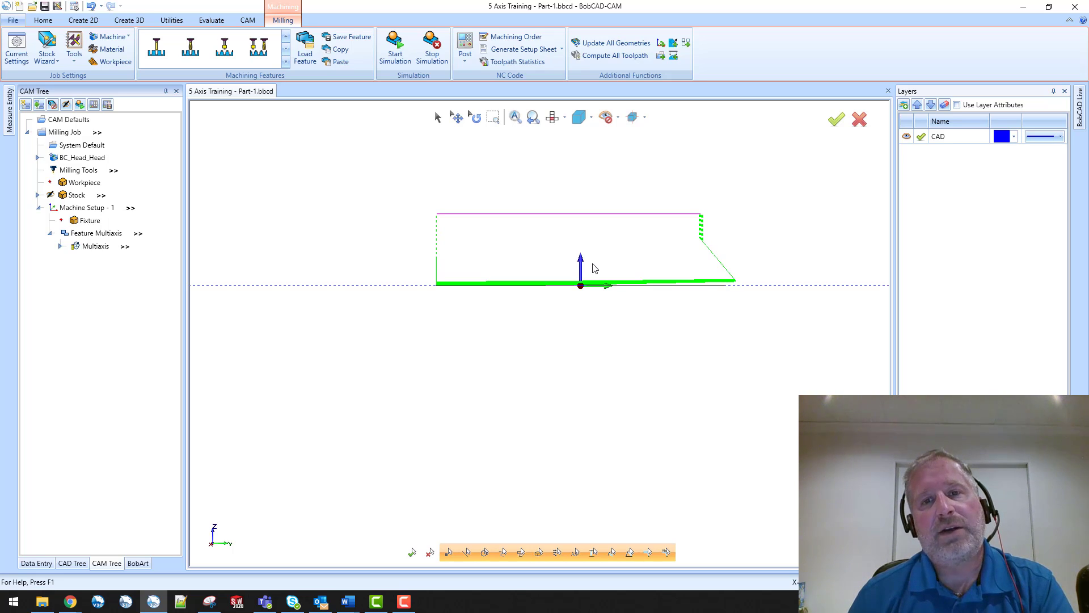
click(565, 117)
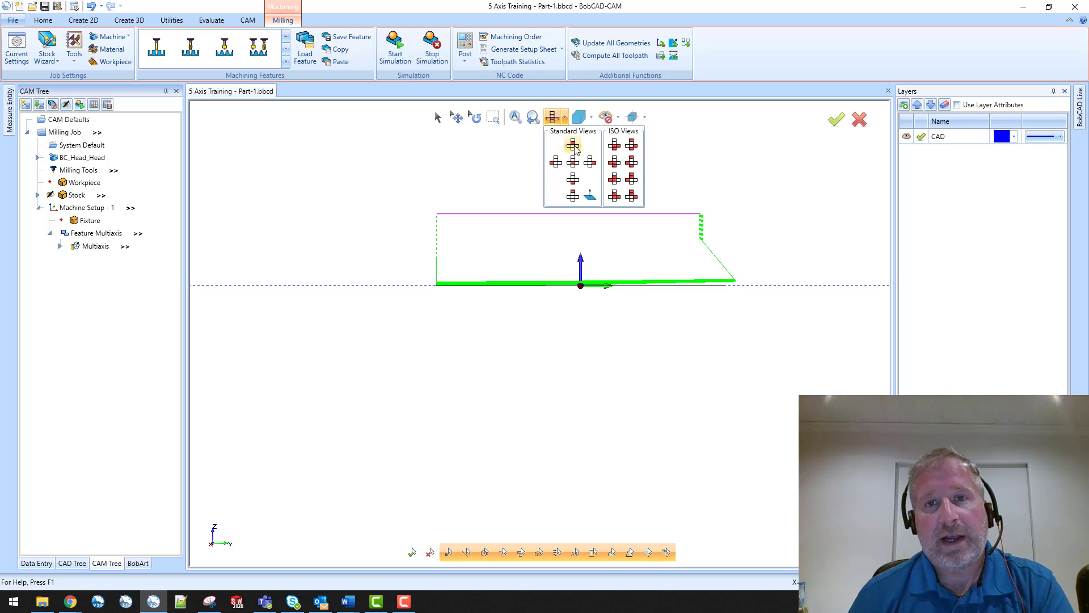
click(573, 178)
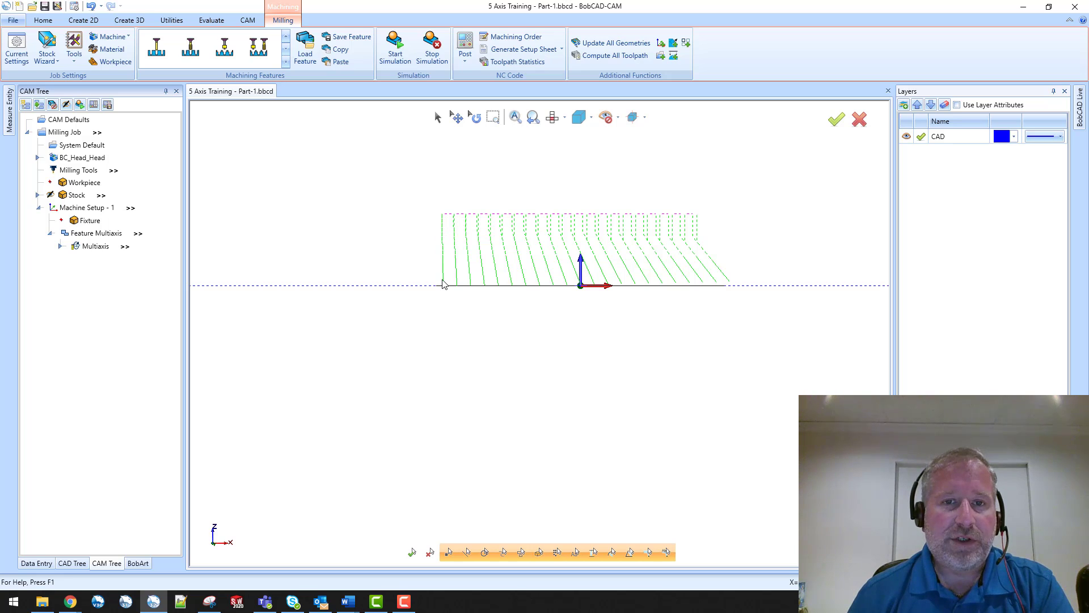
middle_drag(463, 281, 463, 285)
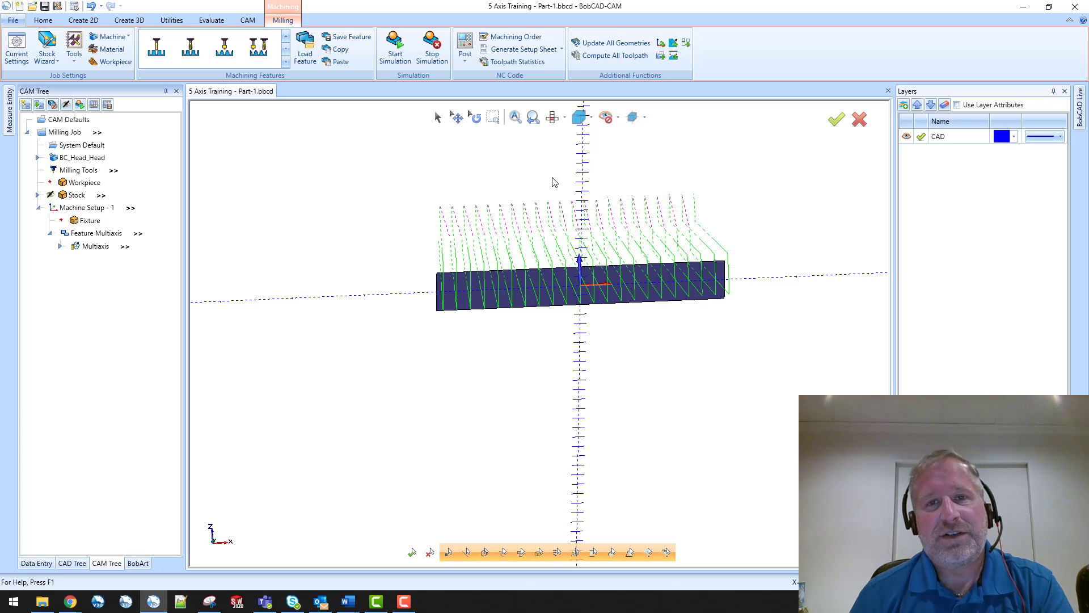
click(579, 117)
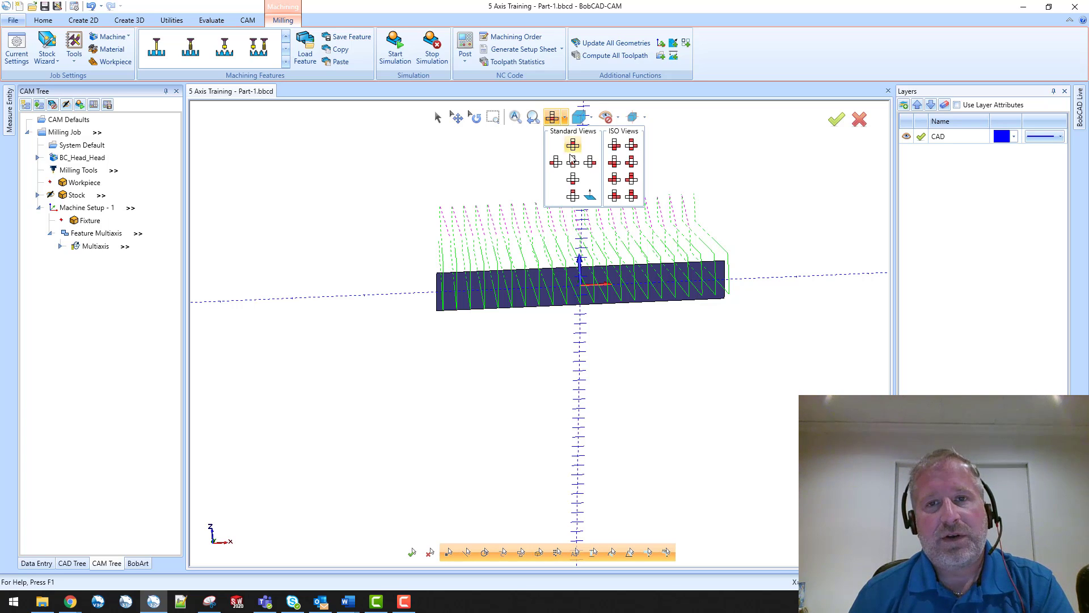
click(577, 175)
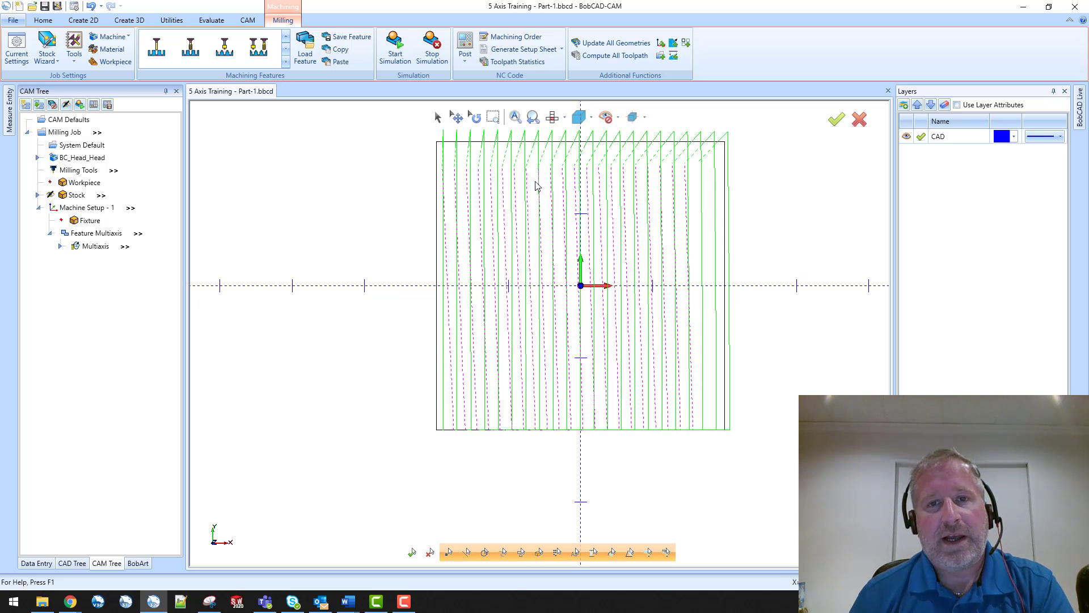
Backplot the Multiaxis operation and advance it through the first passes to examine the tool's tilt from an angled view
right_click(96, 245)
click(110, 285)
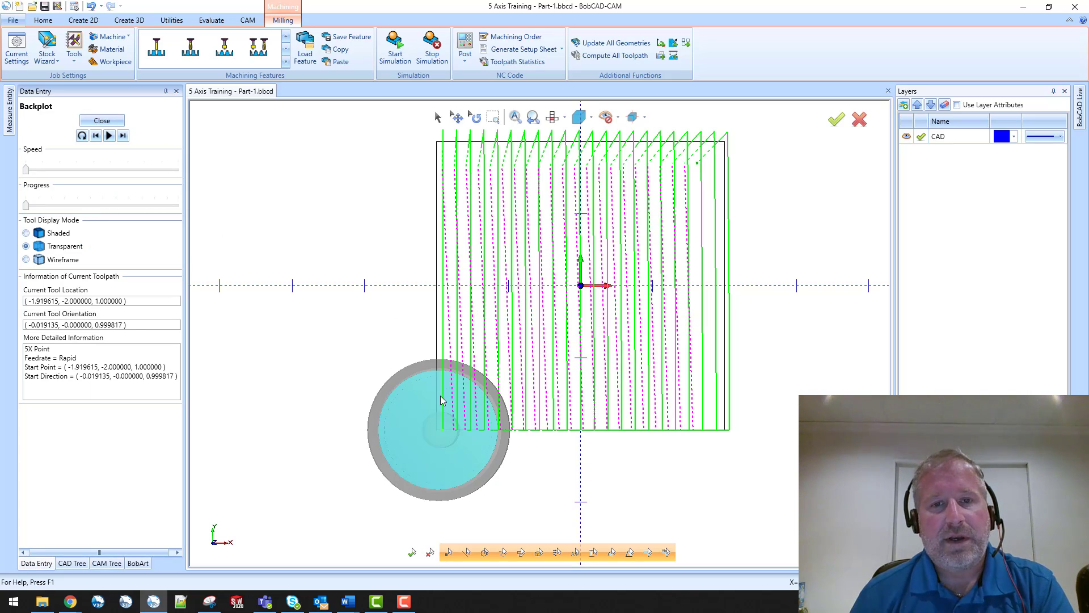
middle_drag(438, 404, 467, 334)
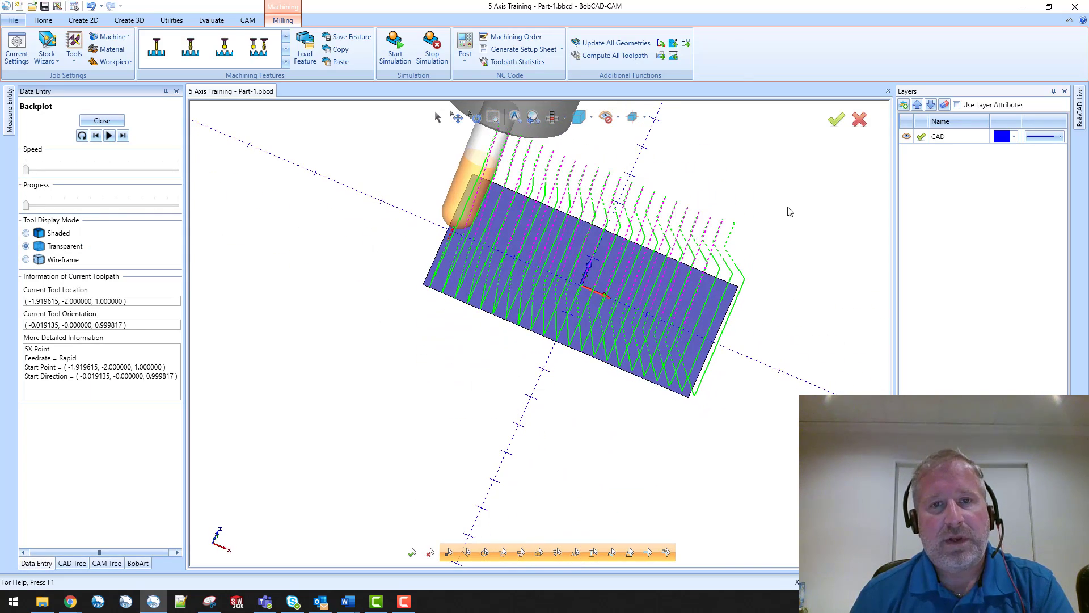
middle_drag(788, 208, 770, 201)
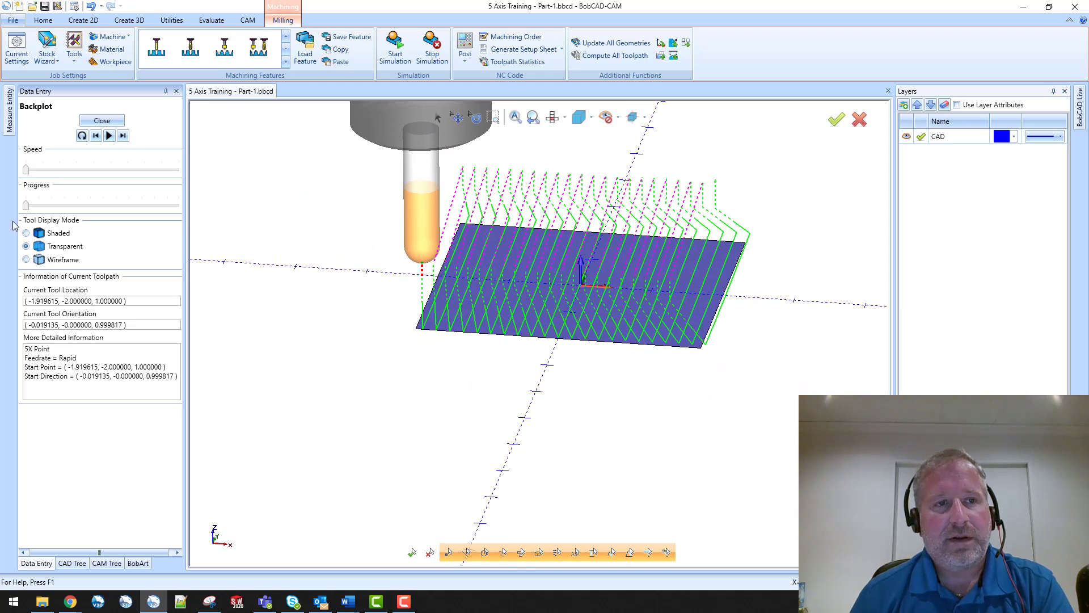
drag(25, 205, 44, 205)
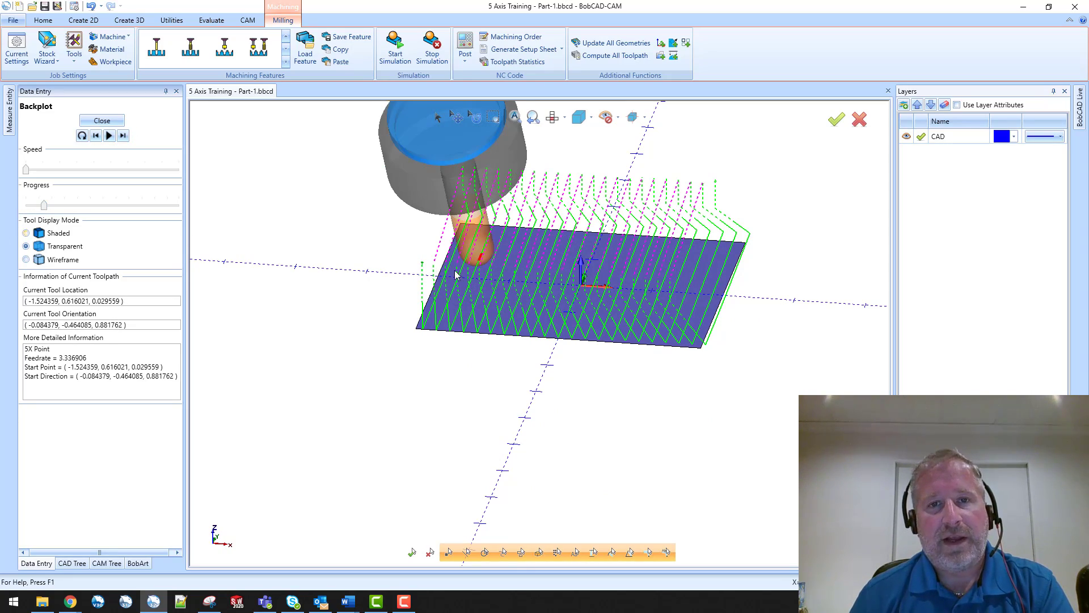
Advance the backplot to the end while comparing the tool's axis with the tilt point from different angles
middle_drag(455, 276, 250, 231)
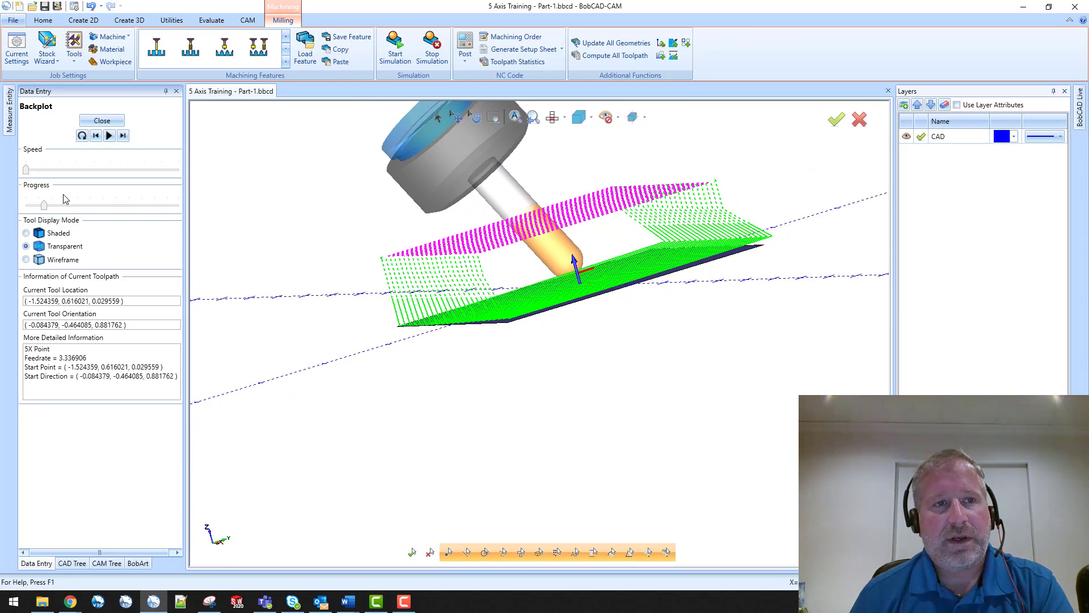
scroll(360, 212, down, 4)
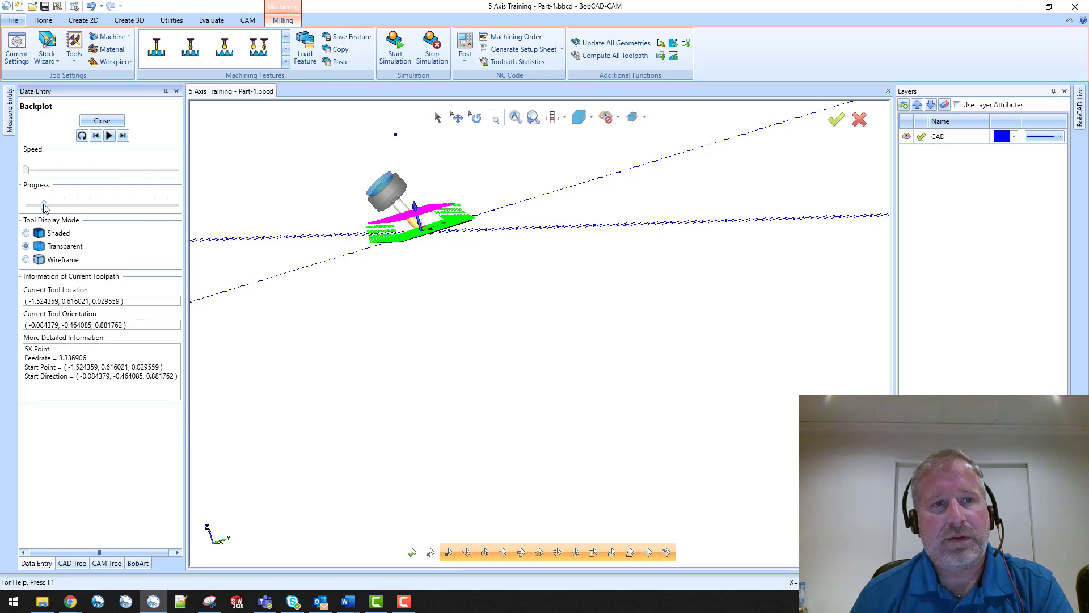
drag(44, 206, 112, 210)
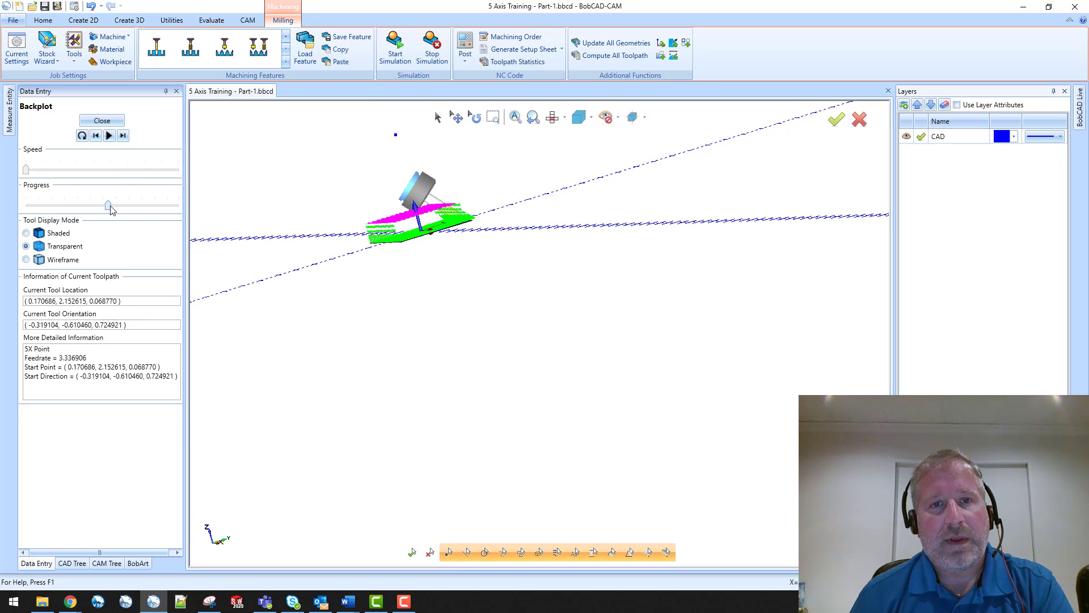
middle_drag(372, 289, 435, 281)
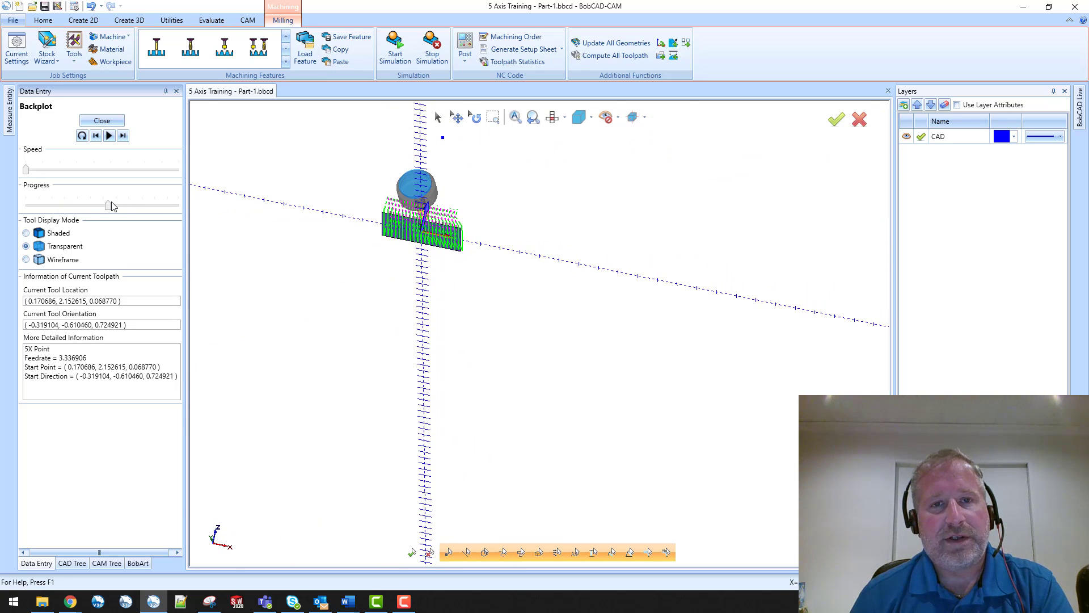
drag(108, 209, 185, 208)
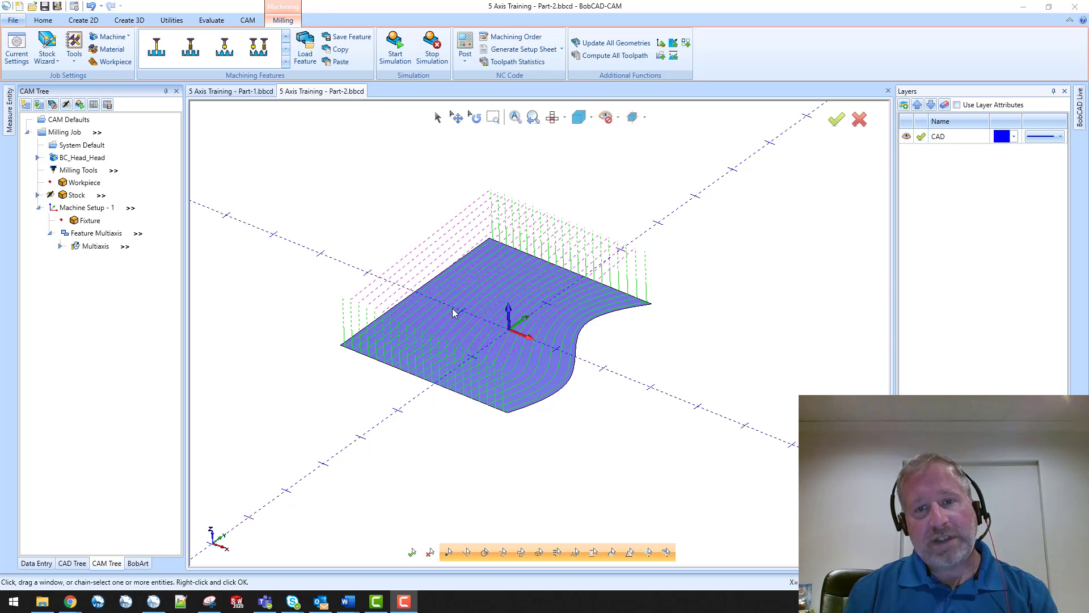
Examine the toolpath on the curved-edge face in 5 Axis Training - Part-2 from the top and at an angle
click(553, 118)
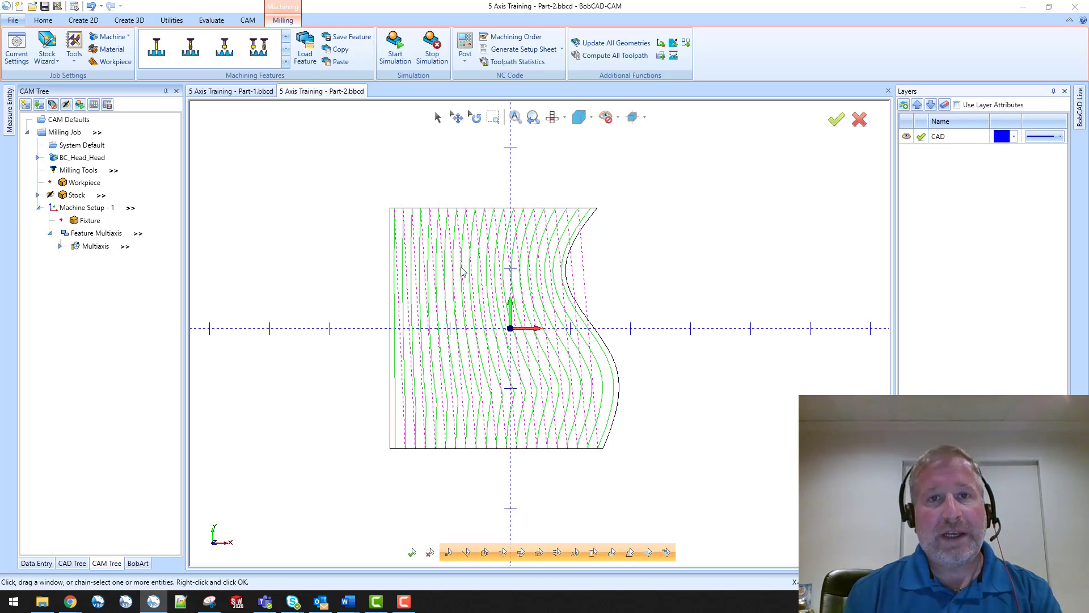
mouse_move(433, 487)
middle_down()
mouse_move(414, 460)
mouse_move(607, 389)
middle_up()
middle_drag(615, 311, 610, 274)
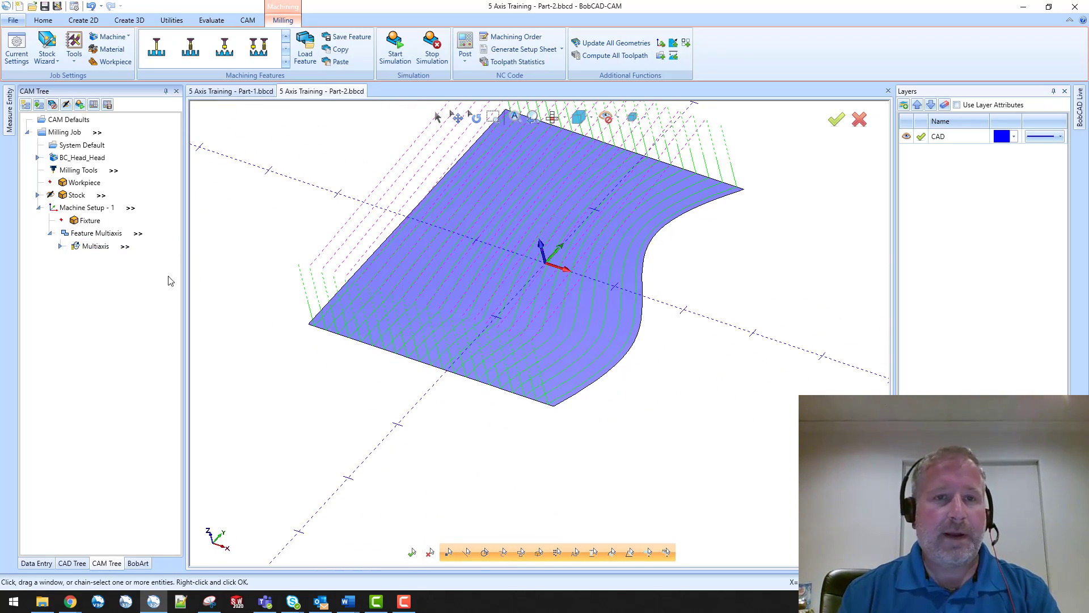
ctrl+middle_drag(522, 236, 511, 317)
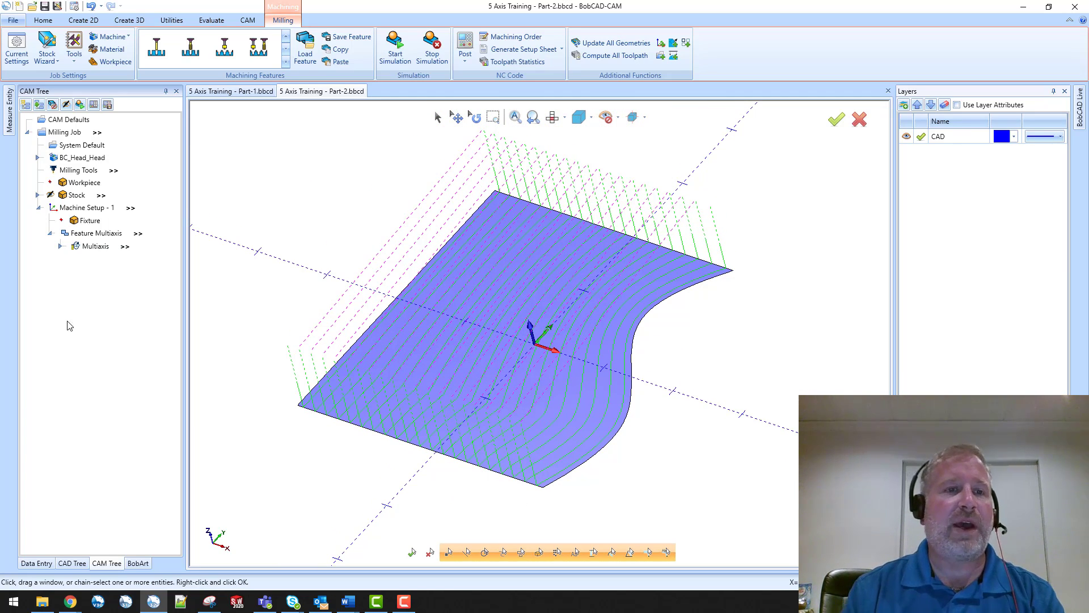
Backplot the Part-2 Multiaxis operation from start to end to examine the tool axis, and close the backplot
click(97, 247)
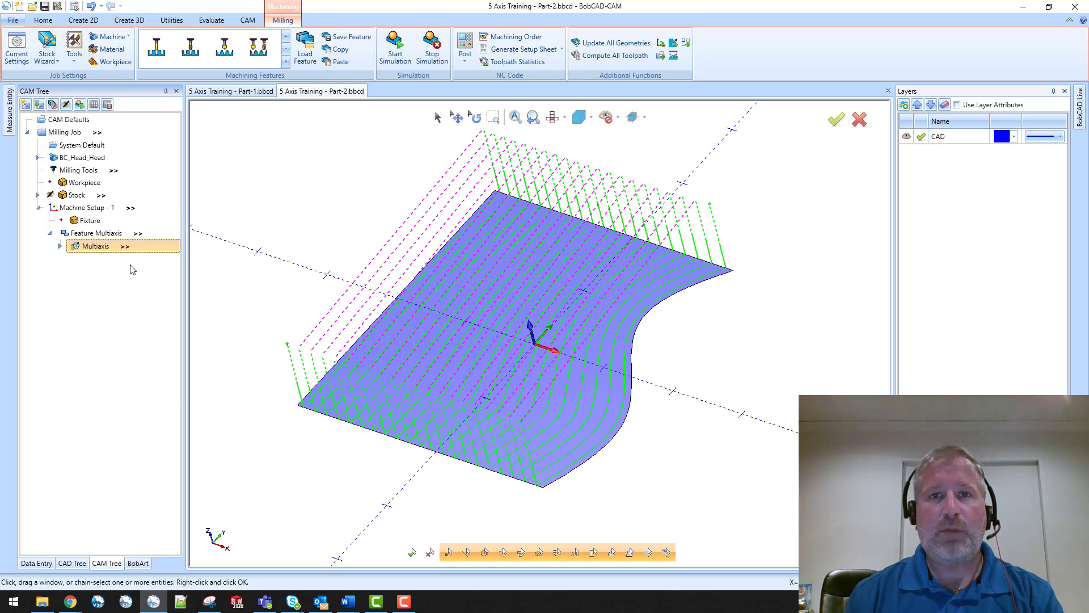
right_click(103, 252)
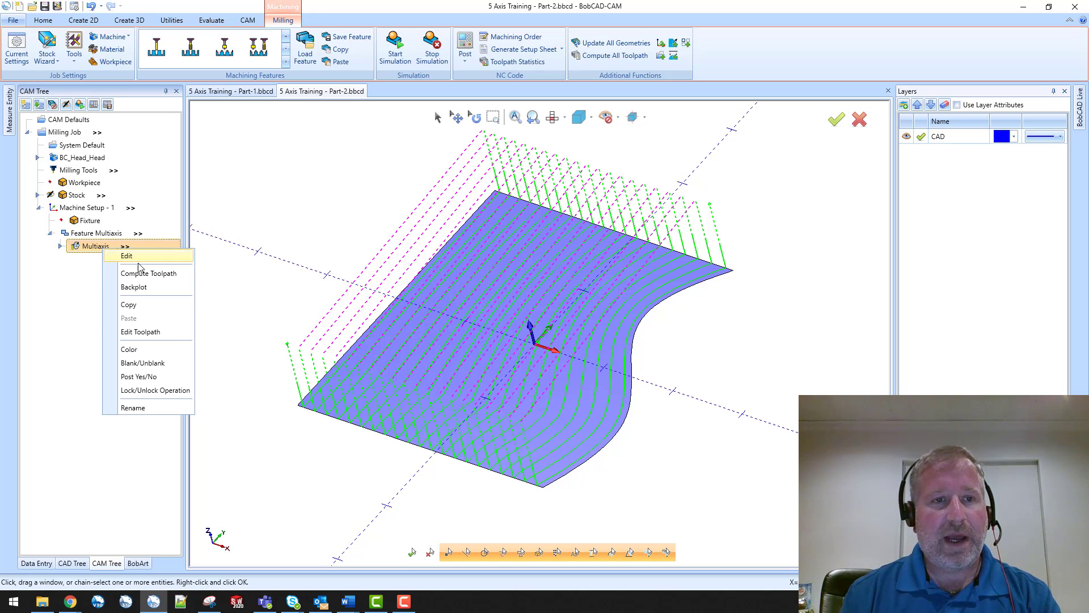
click(149, 286)
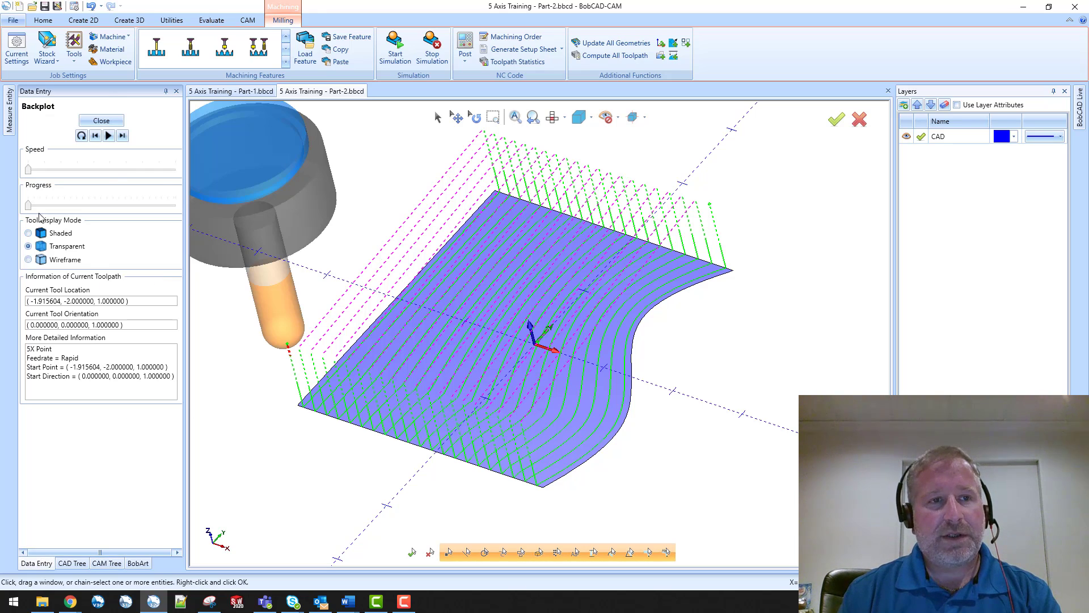
drag(29, 205, 180, 232)
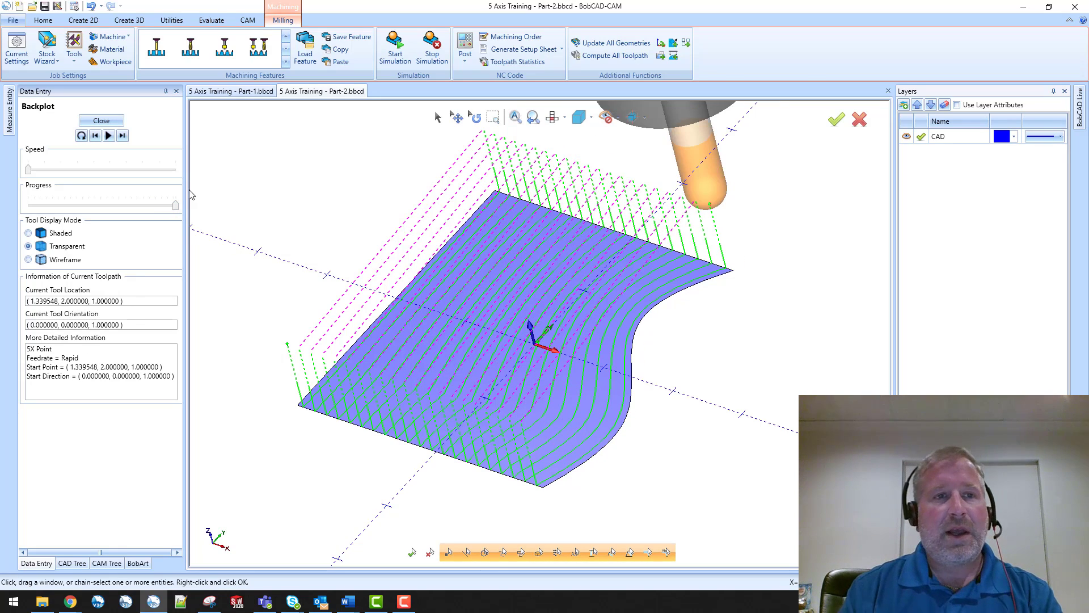
click(118, 121)
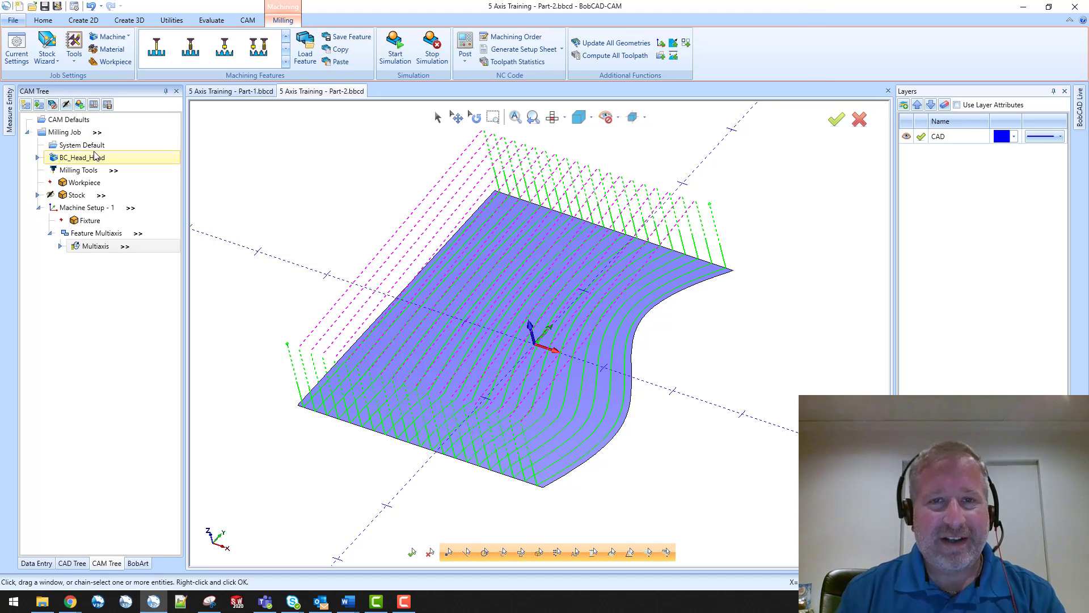
Set the Multiaxis operation's tilt angle at side of cutting direction to 25 and compute the toolpath
right_click(96, 249)
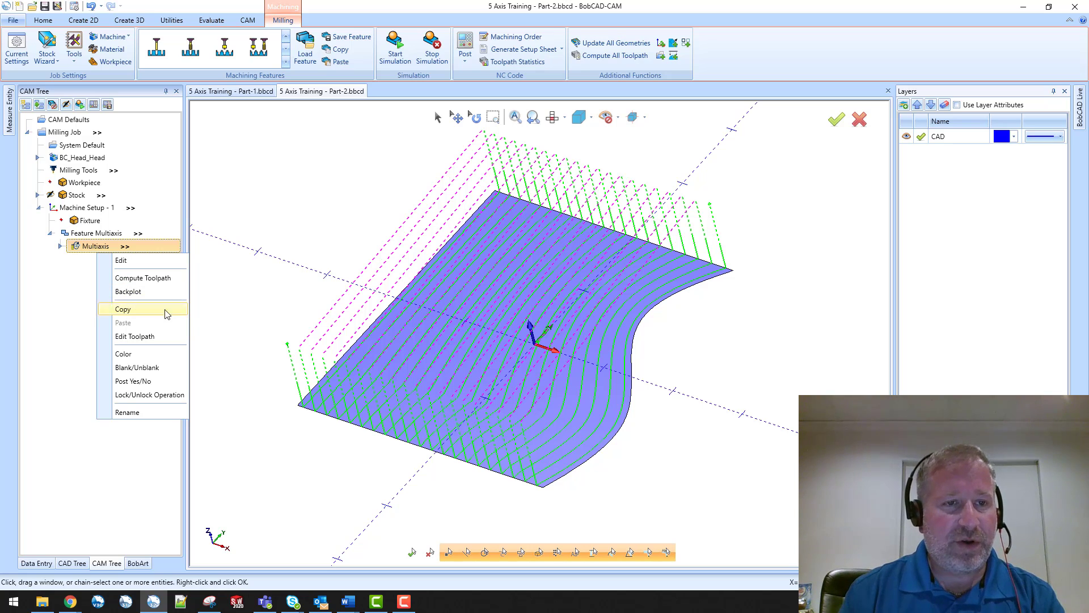
click(142, 261)
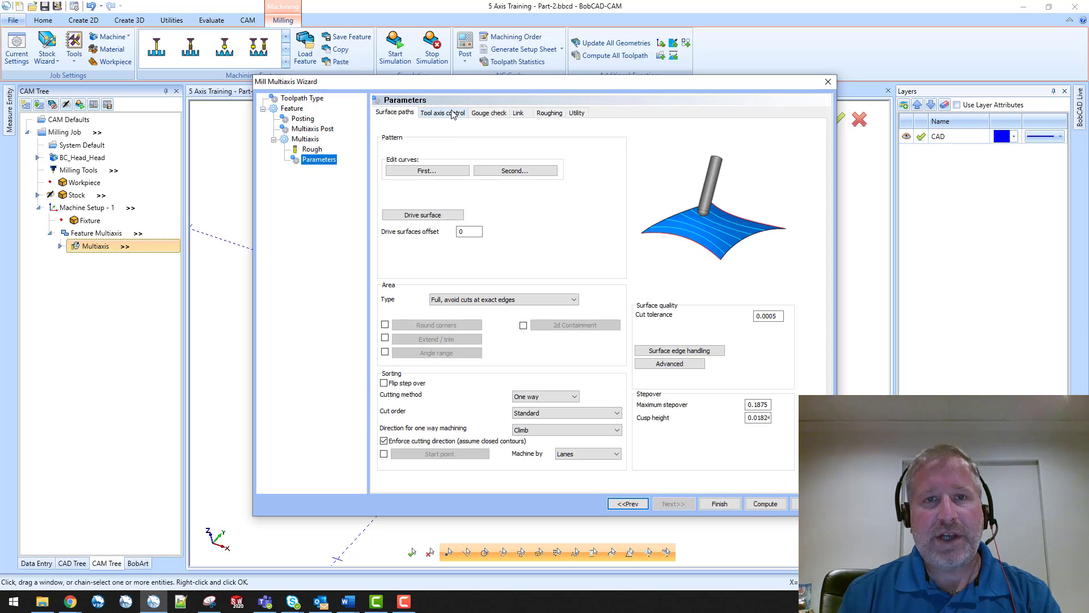
click(453, 113)
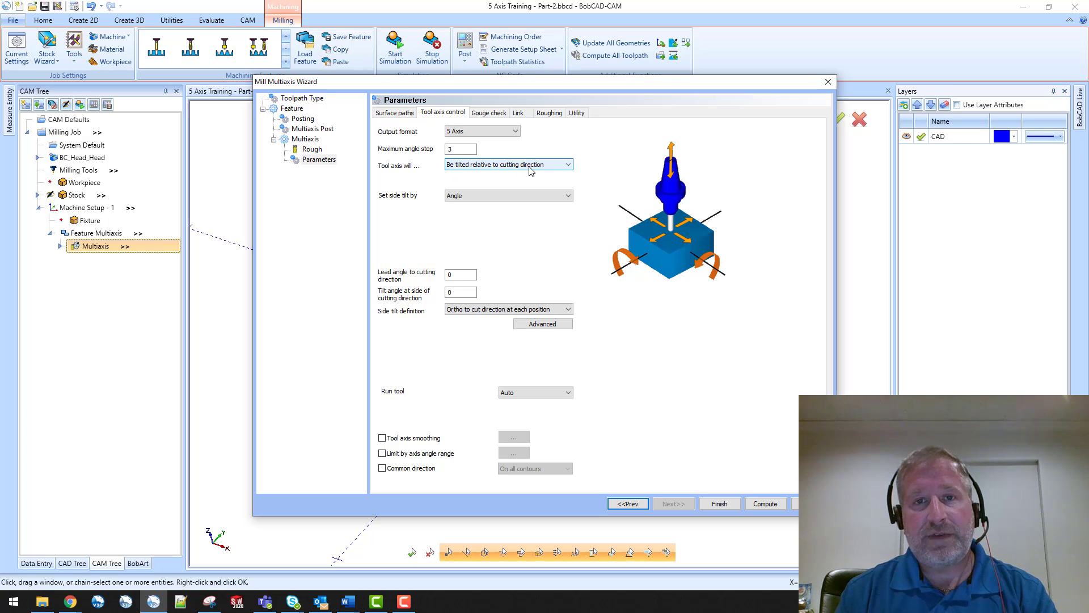
double_click(454, 292)
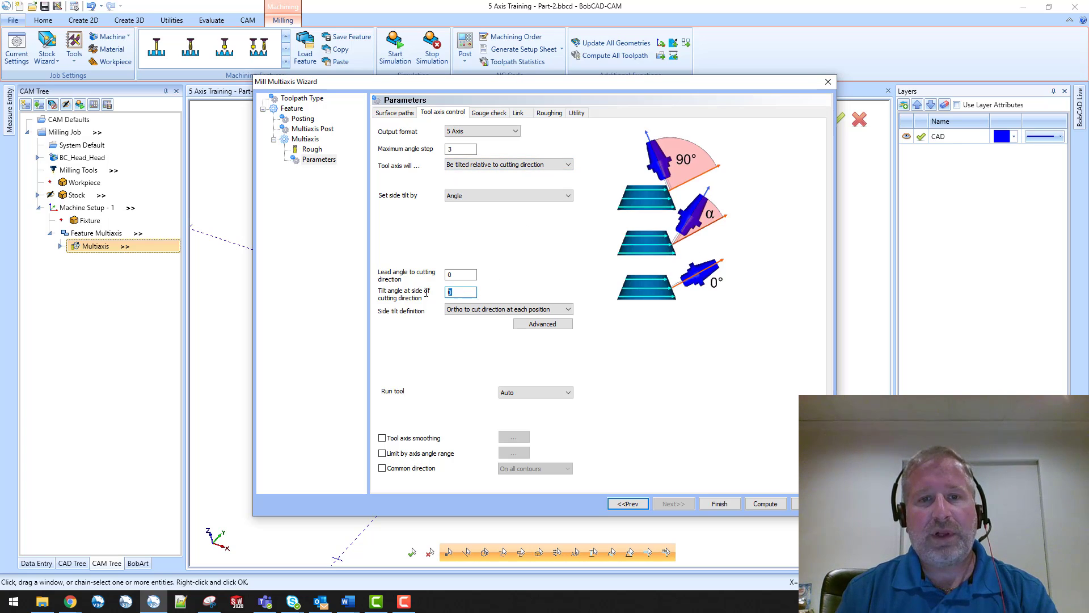
click(454, 311)
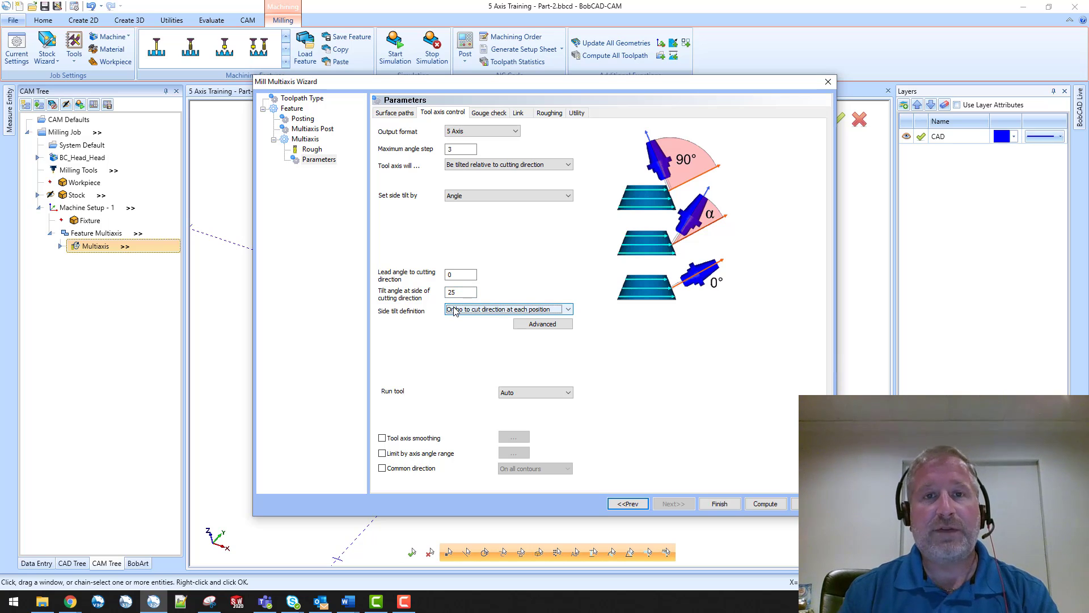
click(765, 504)
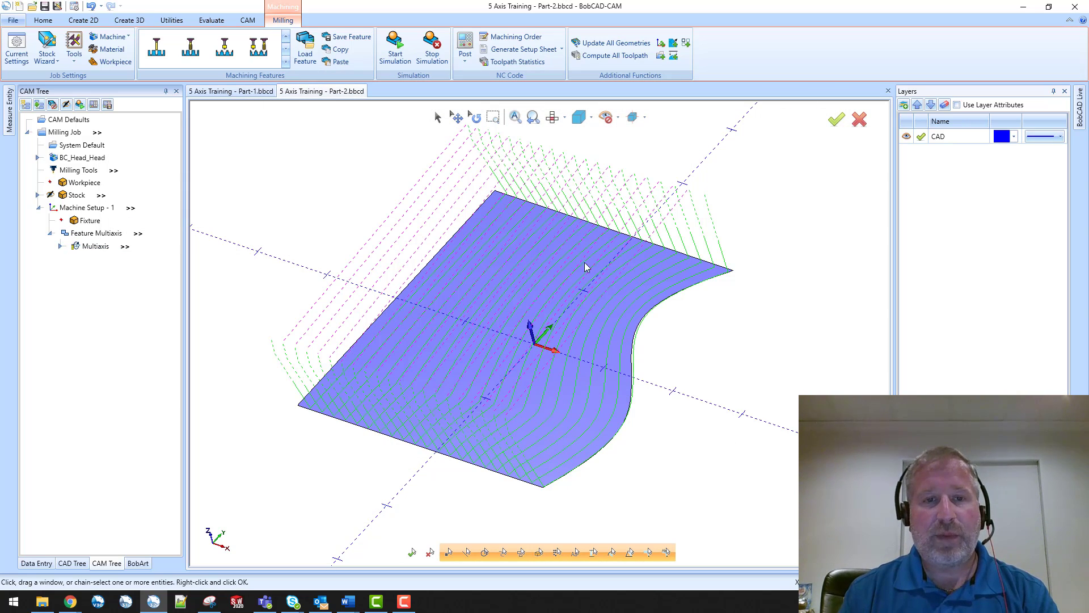
Examine the side-tilted toolpath along the curved edge from the front, right and angled views
click(564, 118)
click(561, 180)
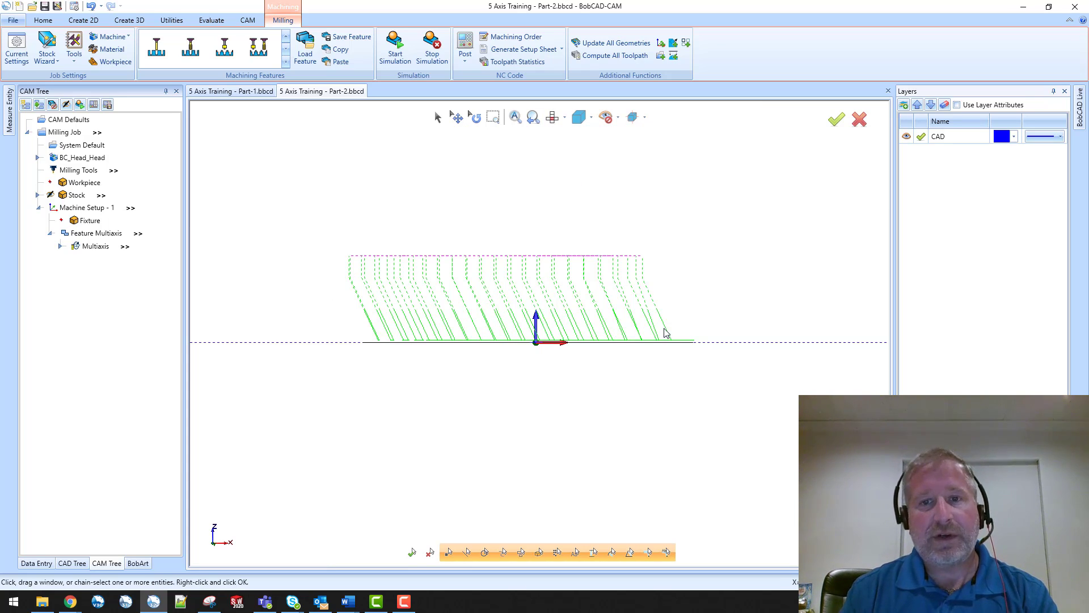
click(564, 118)
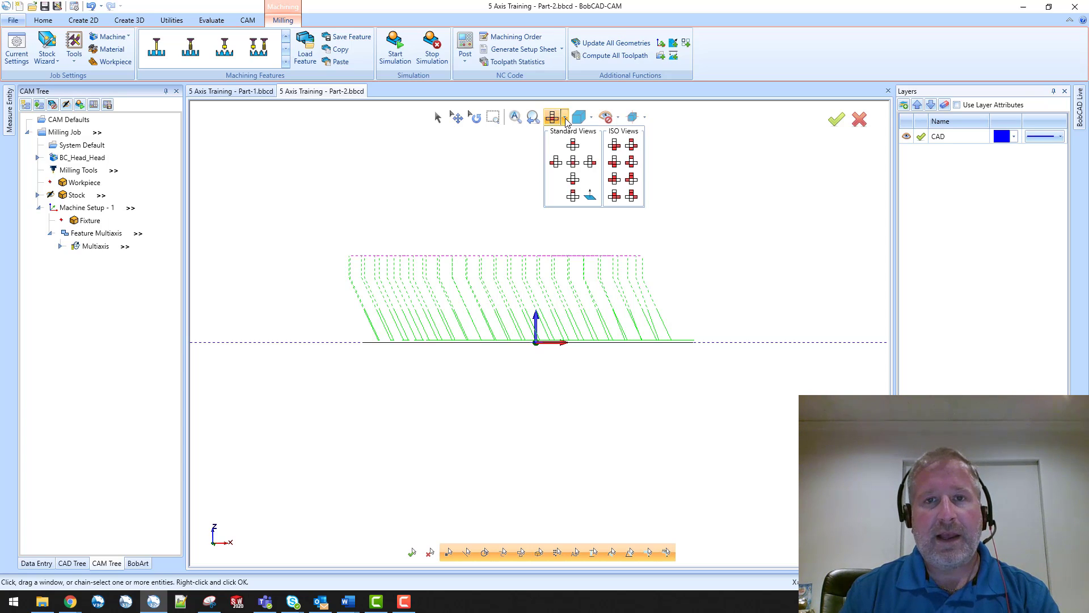
click(592, 166)
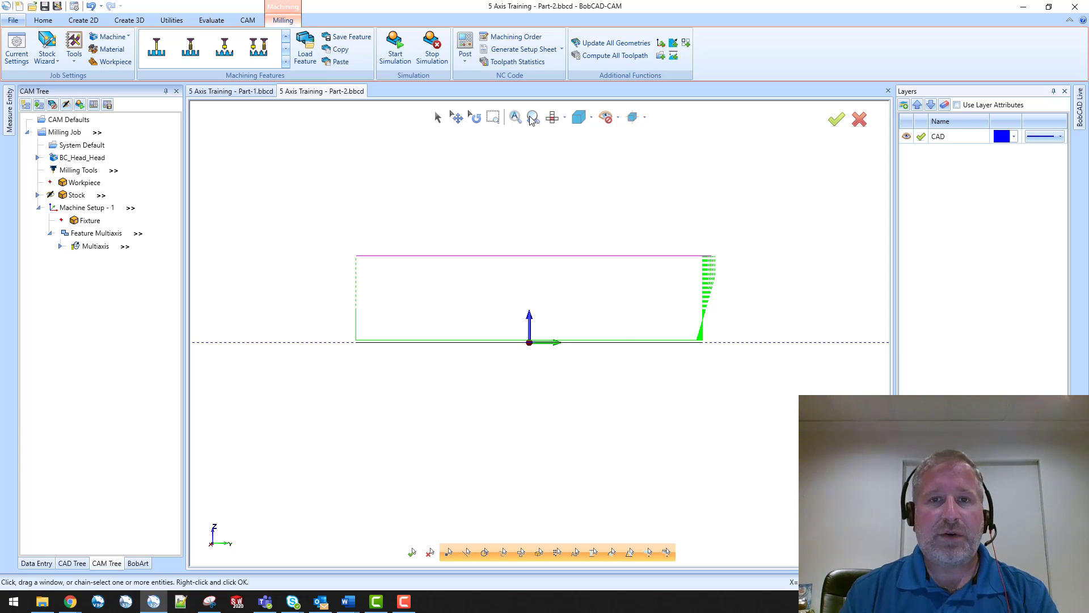
click(565, 118)
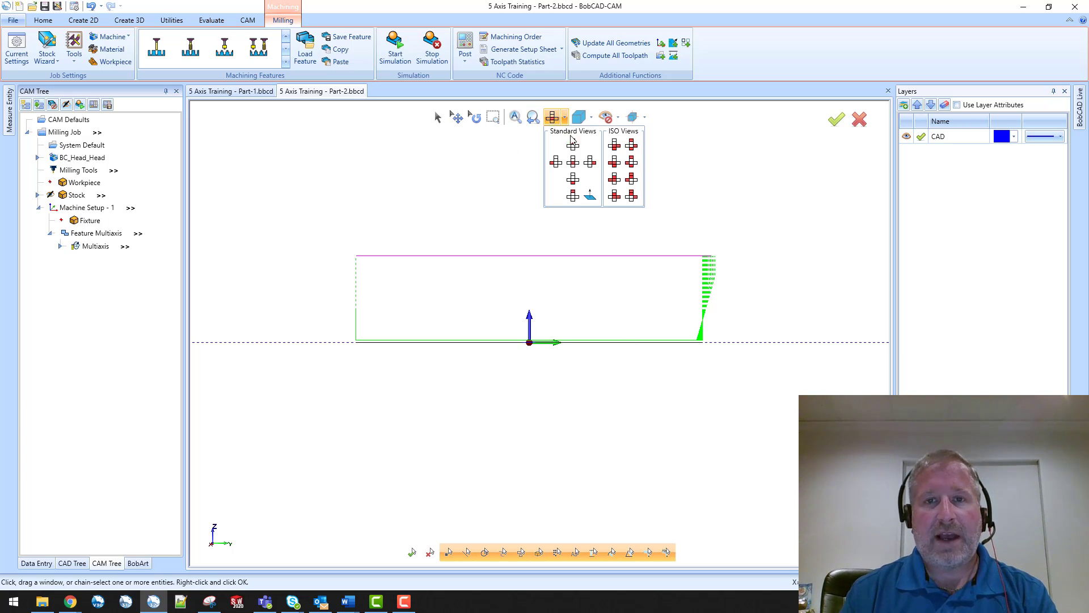
click(573, 179)
middle_drag(673, 335, 675, 355)
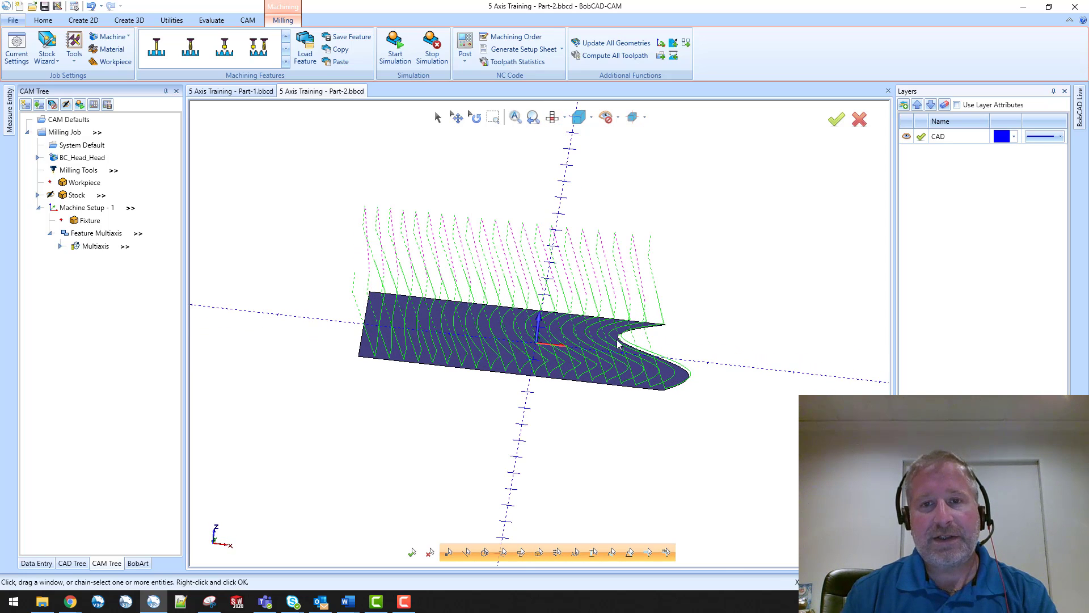
middle_drag(670, 356, 572, 381)
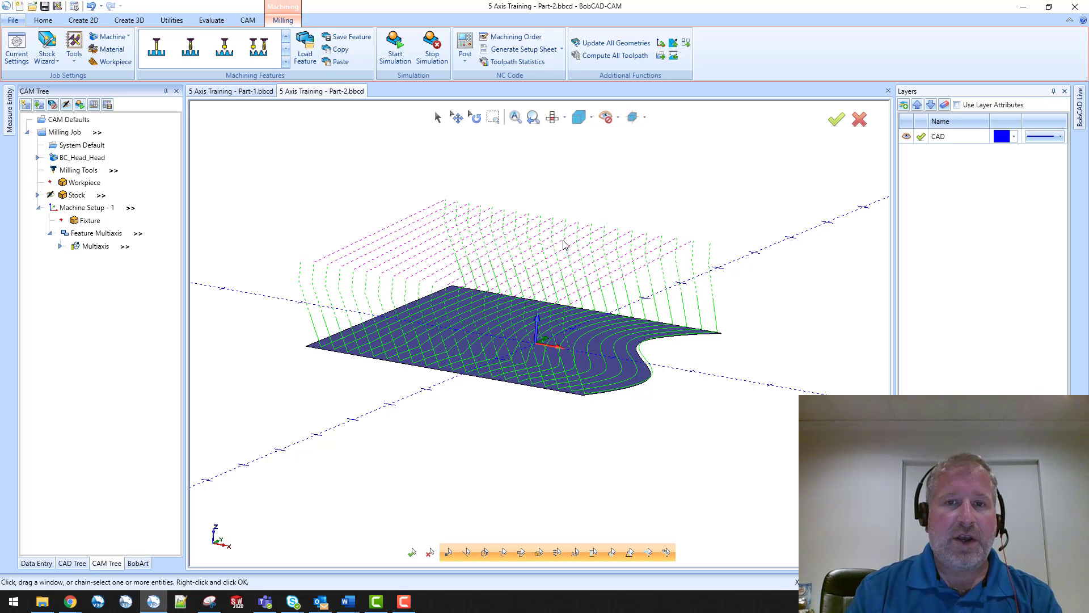
Open the Part-2 Multiaxis operation for editing
right_click(100, 248)
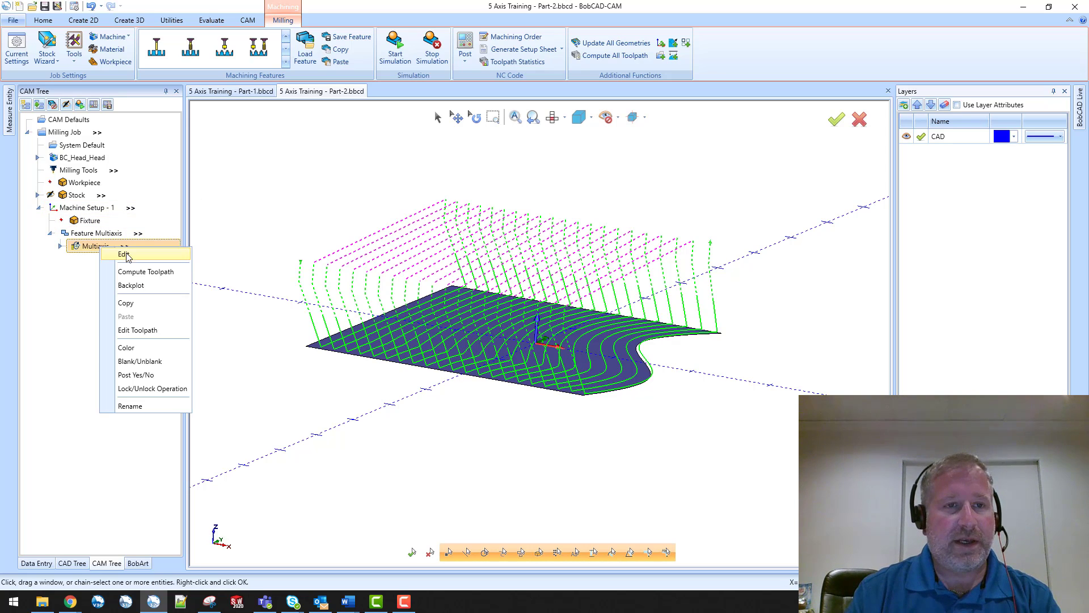
Backplot the Multiaxis operation and step the tool forward through the first passes
click(131, 286)
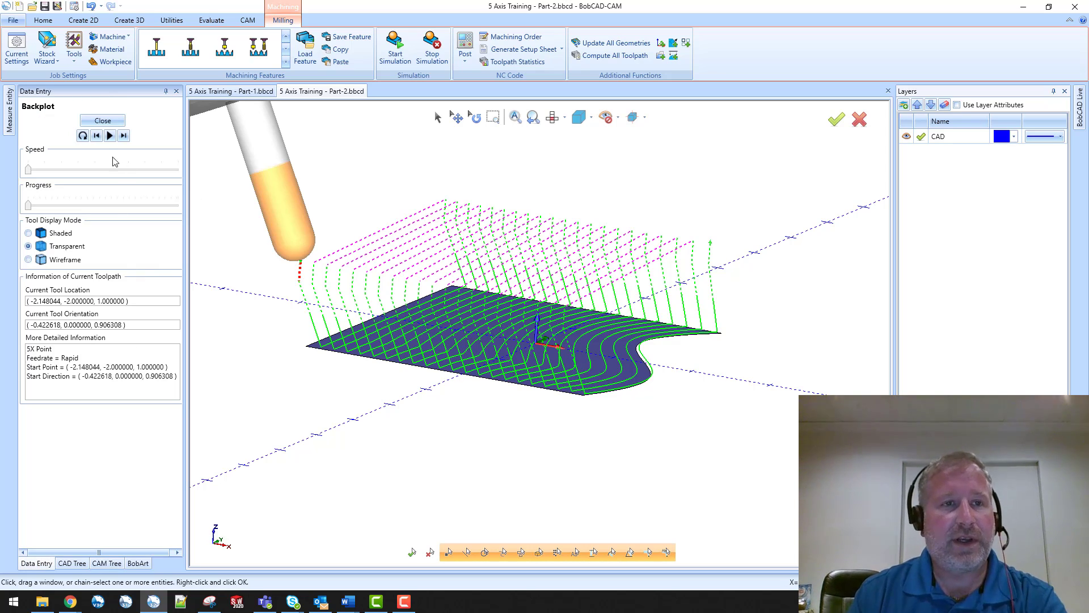
click(124, 136)
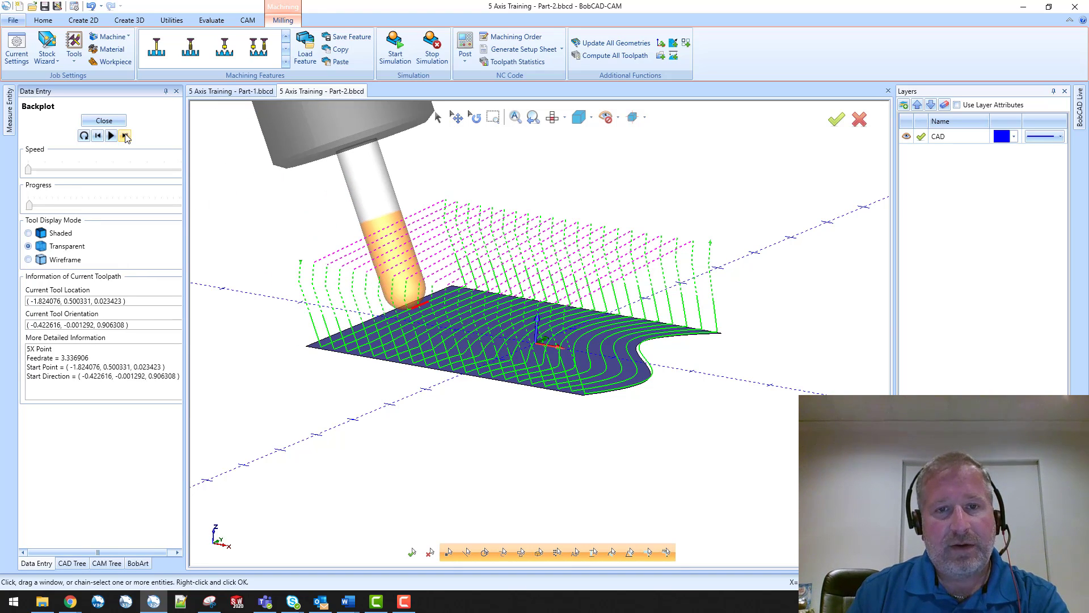
click(126, 138)
click(126, 137)
click(125, 137)
click(125, 137)
click(126, 137)
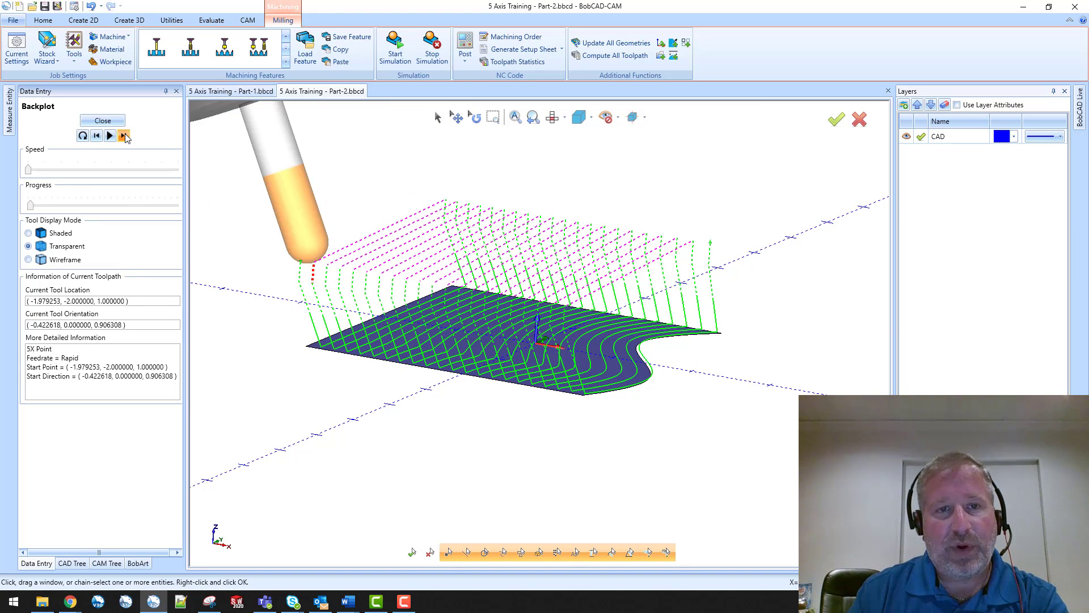
click(125, 137)
click(125, 137)
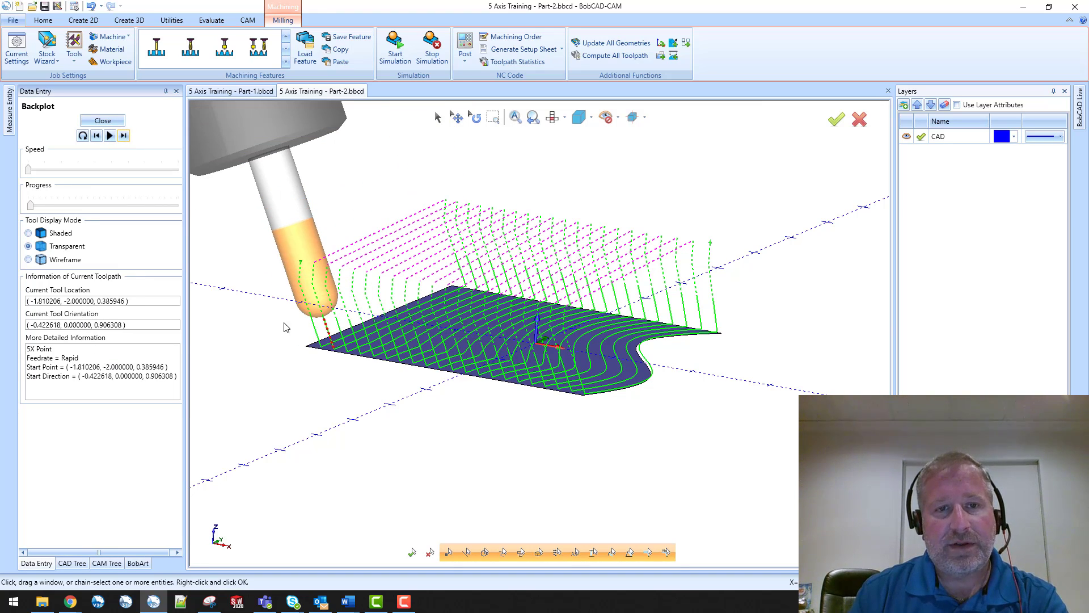
Switch to the front view and step the backplot forward to examine the tool's tilt on the surface
click(579, 117)
click(572, 180)
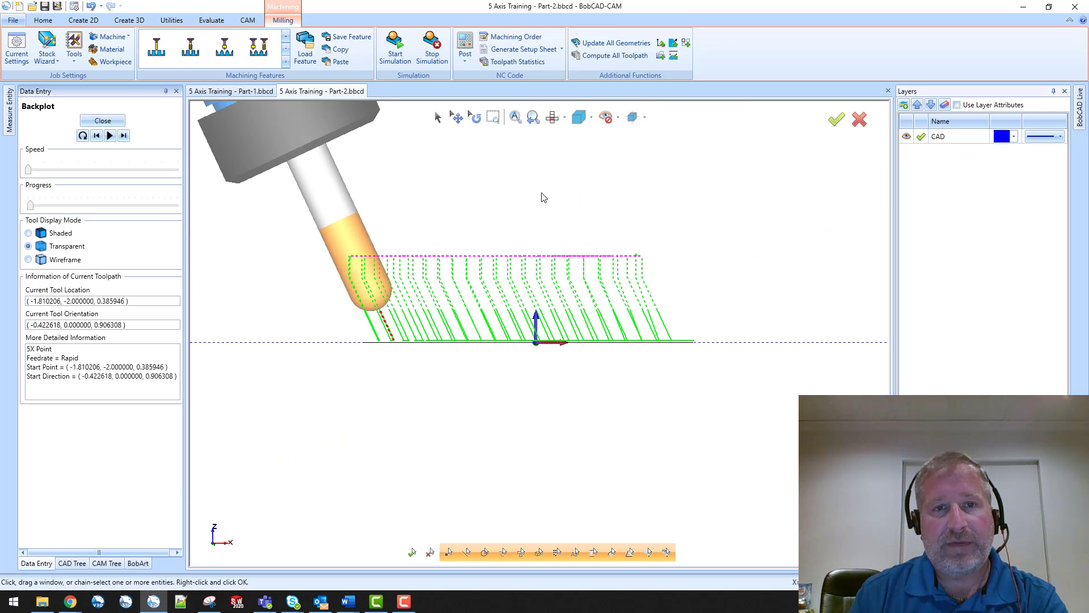
click(125, 136)
click(125, 136)
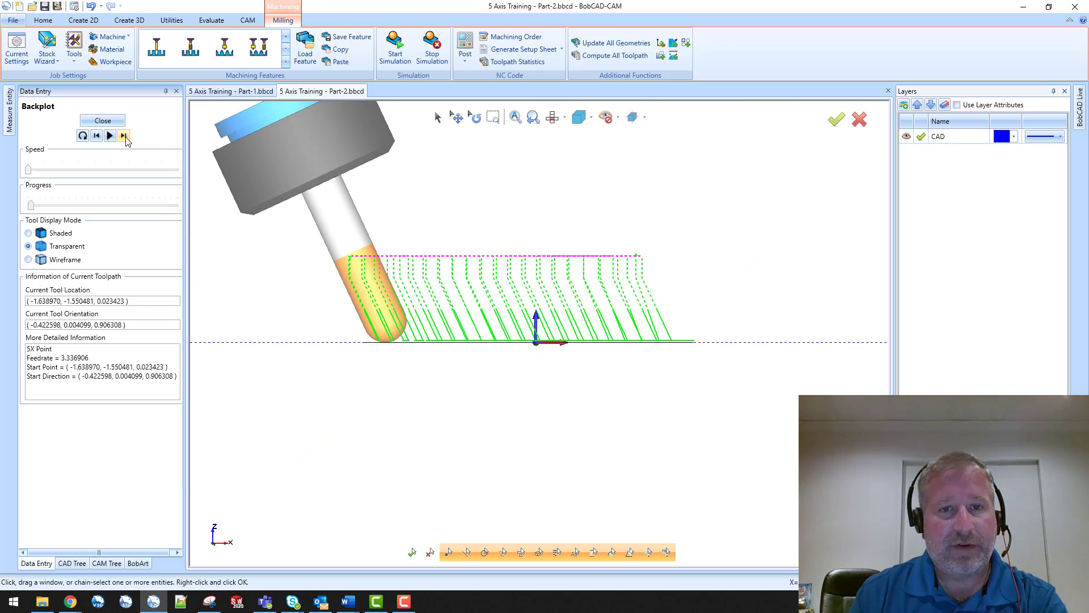
click(124, 136)
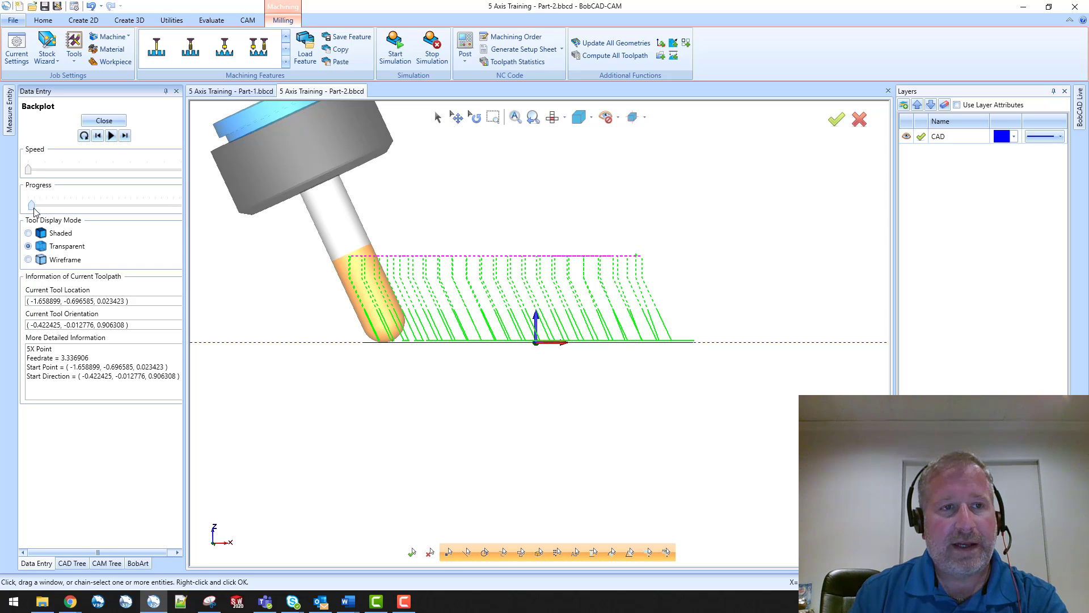
Advance the backplot to roughly three quarters of the toolpath and step through that pass, examining the tool's tilt
drag(34, 211, 138, 221)
click(124, 135)
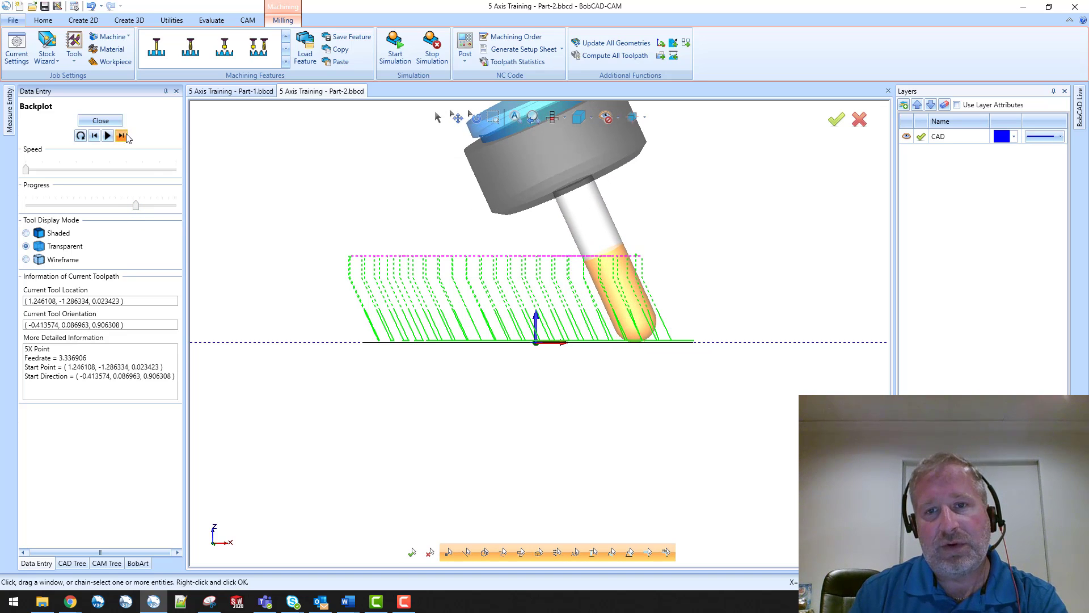
click(124, 136)
click(124, 136)
click(124, 136)
click(123, 135)
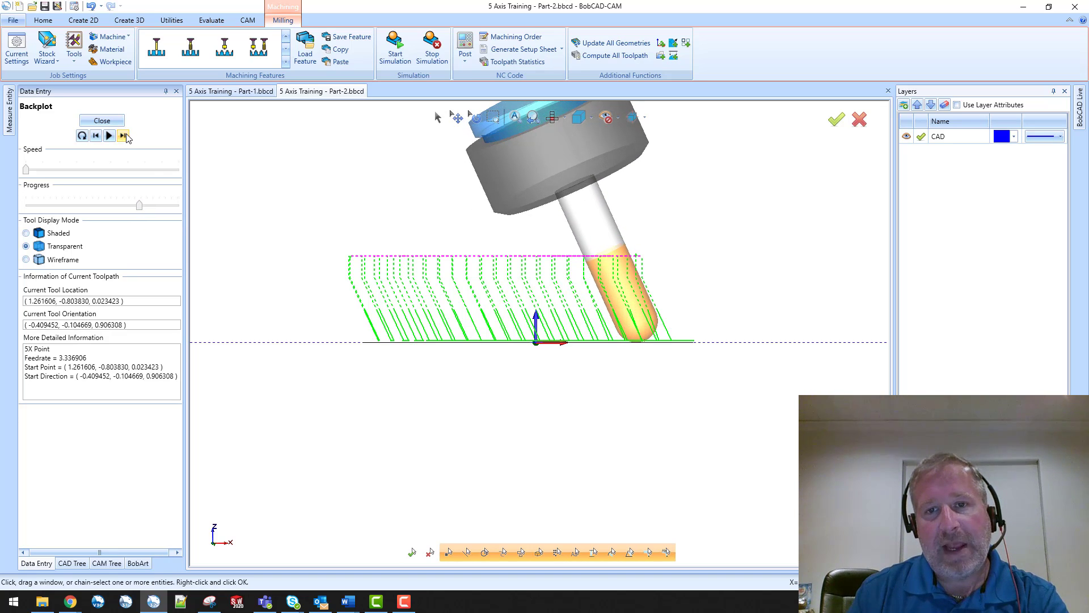
click(123, 136)
click(124, 135)
click(125, 135)
click(126, 135)
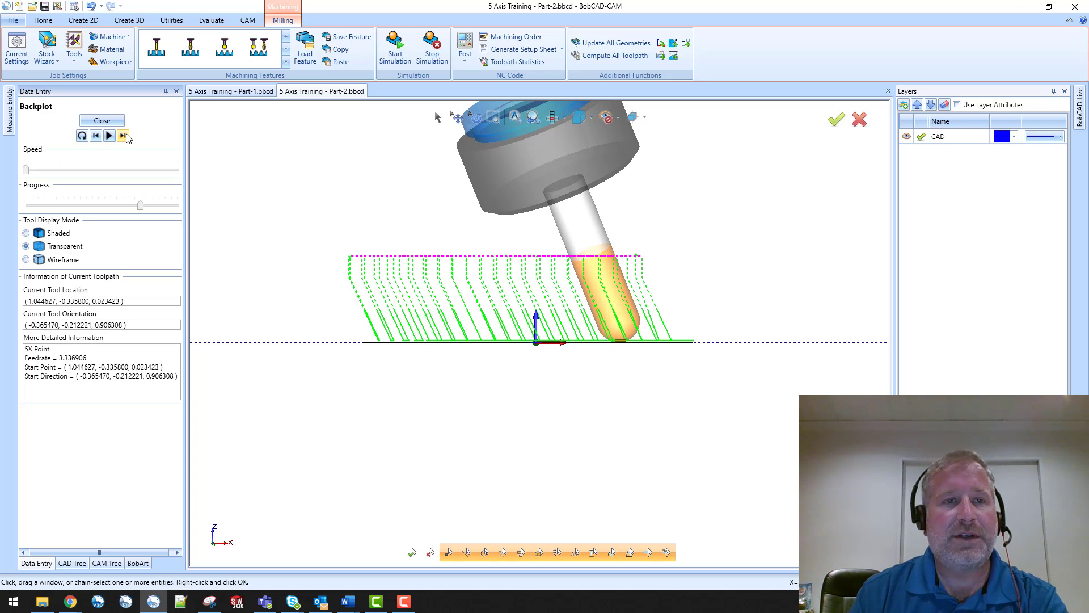
Rewind the backplot to about the middle of the toolpath and examine the tool's lean from the right side view
drag(141, 207, 104, 206)
click(565, 118)
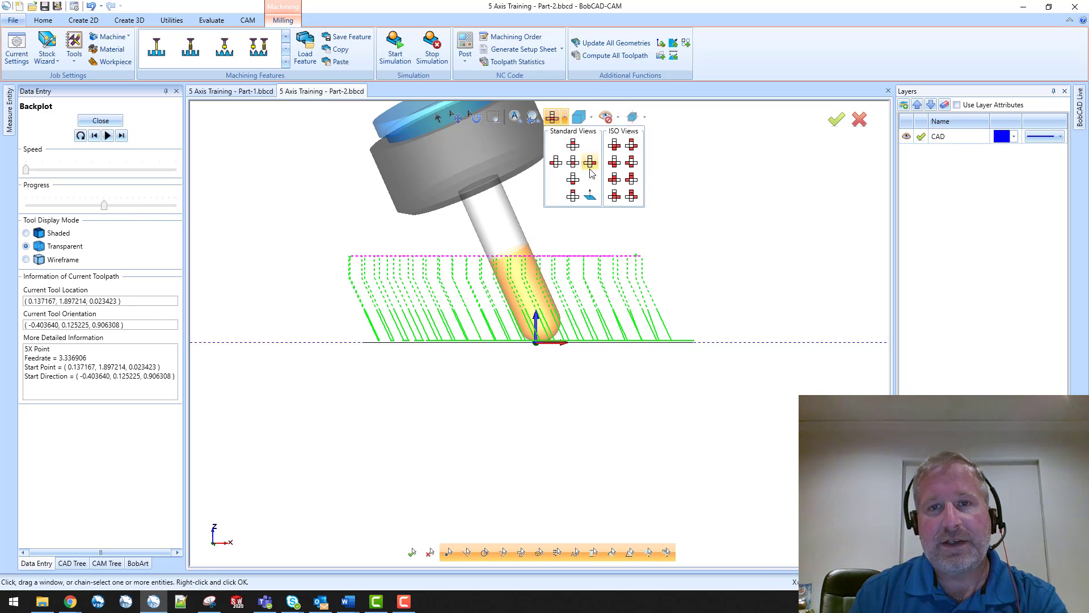
click(580, 180)
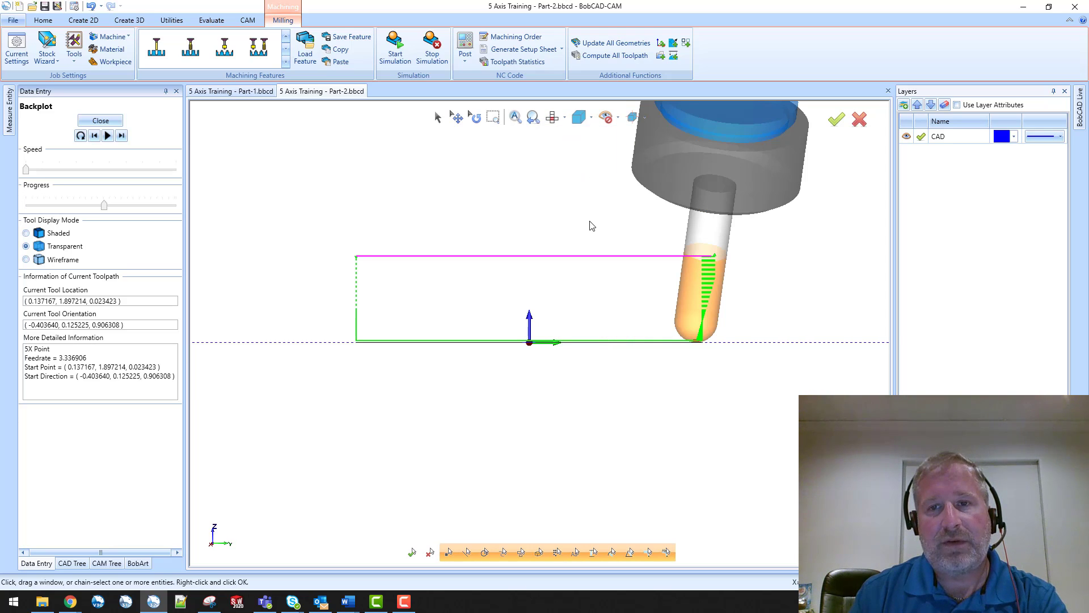
click(94, 136)
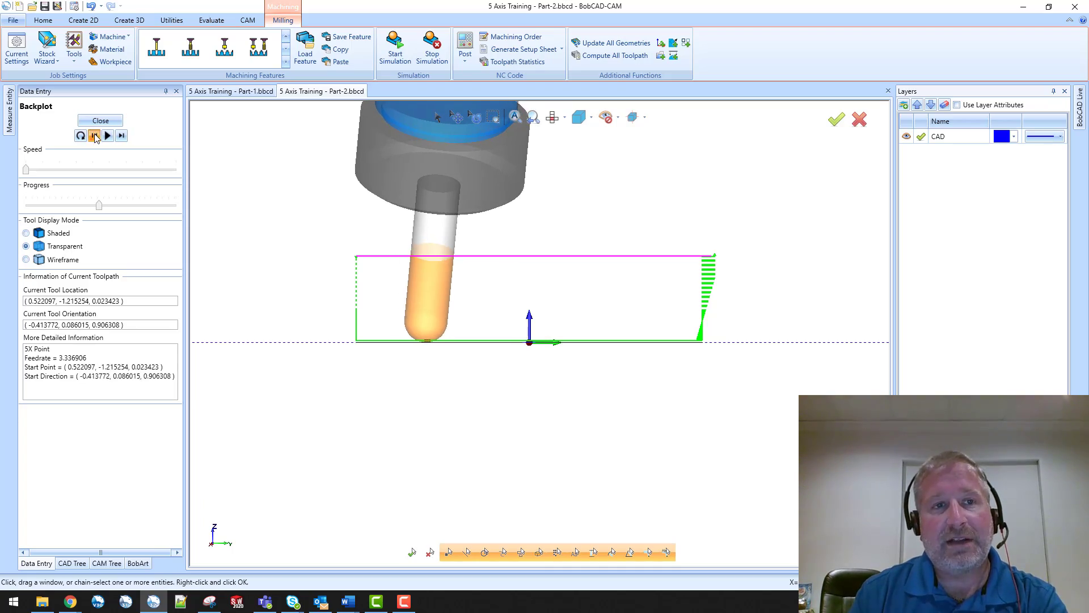
click(95, 137)
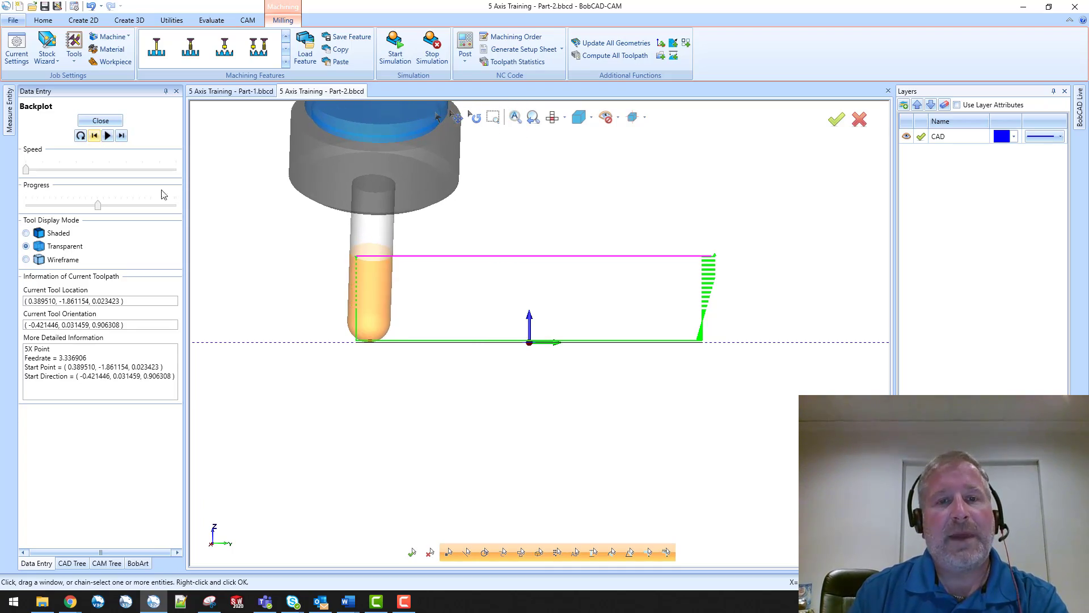
Orbit to an angled view, advance the backplot to near the end, and step onto the start of the final pass
middle_drag(334, 318, 398, 362)
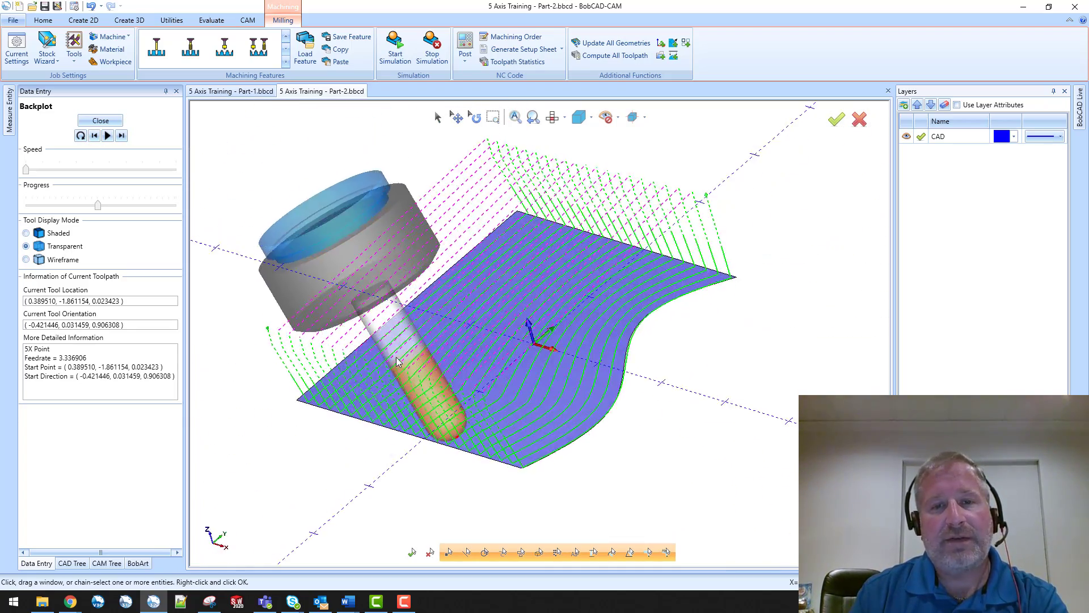
drag(98, 210, 166, 232)
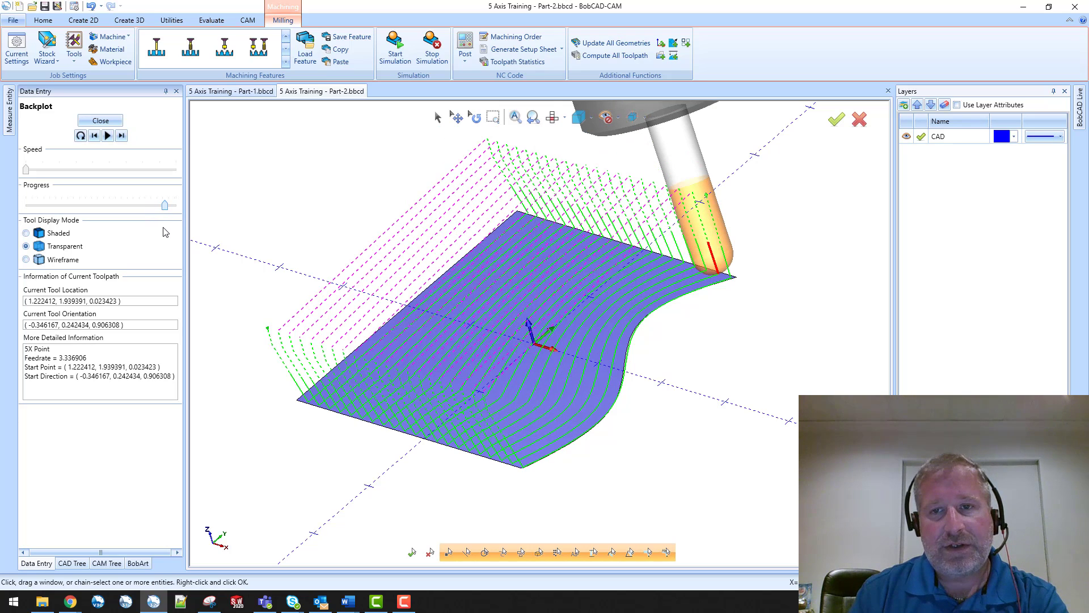
click(123, 137)
click(122, 136)
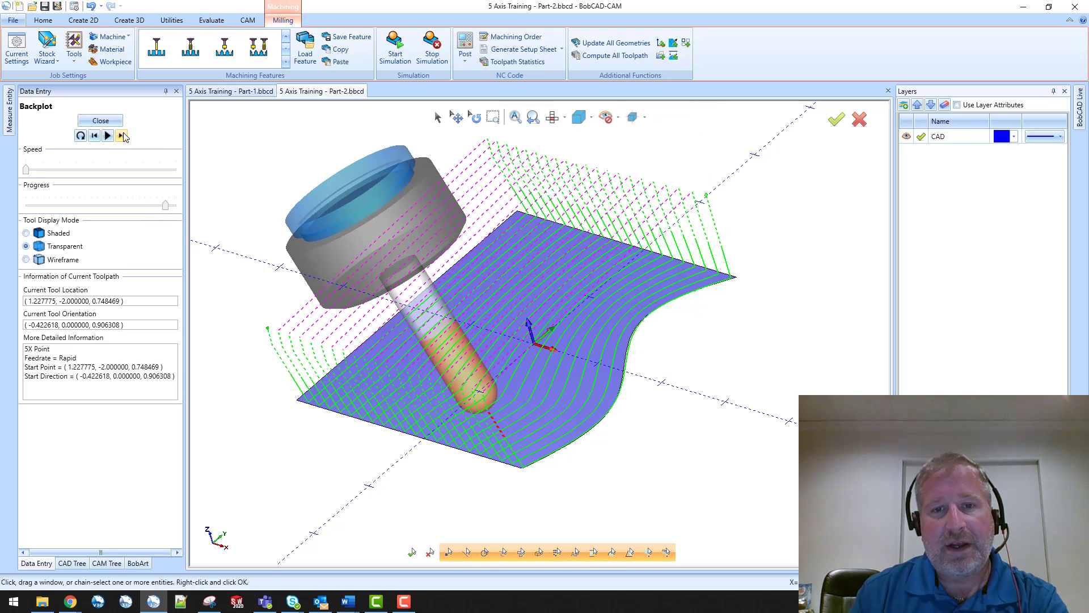
click(124, 137)
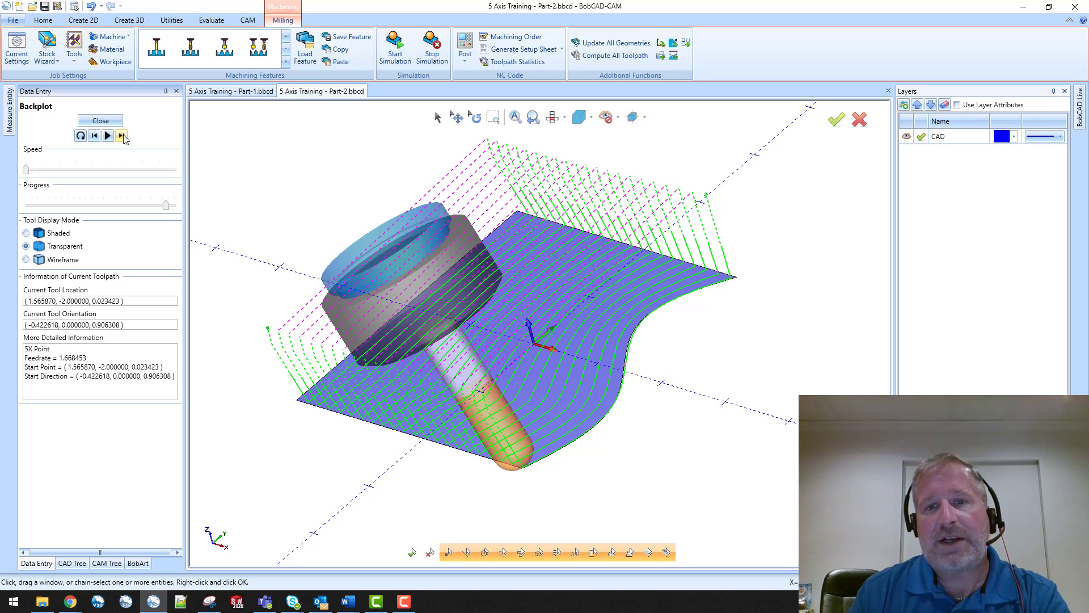
click(122, 136)
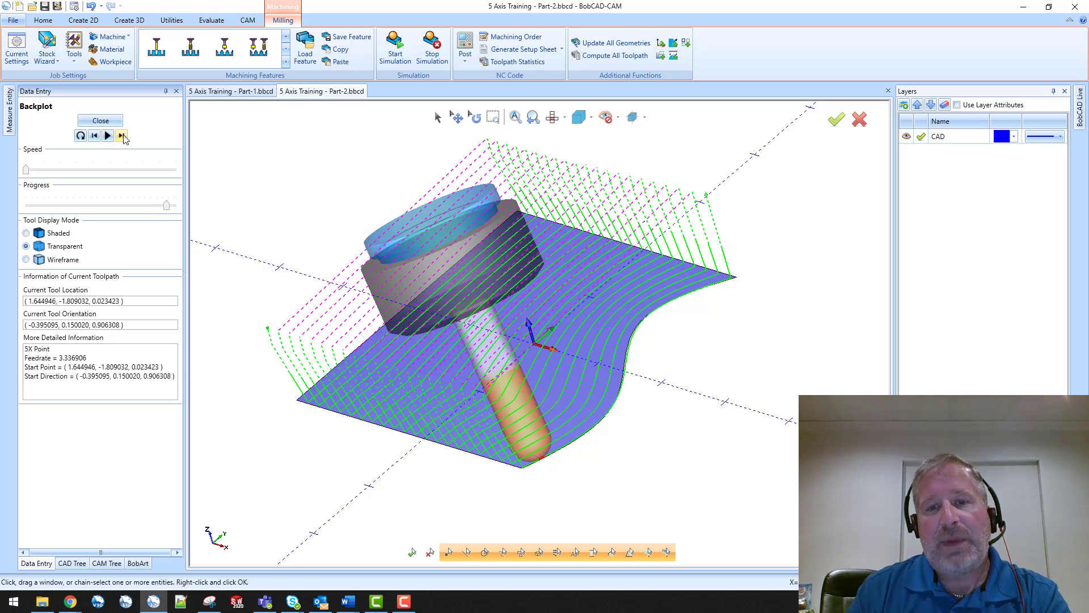
Step the tool along the curved edge to the end of the toolpath, examining its changing tilt, and close the backplot
click(124, 136)
click(123, 136)
click(123, 137)
click(123, 137)
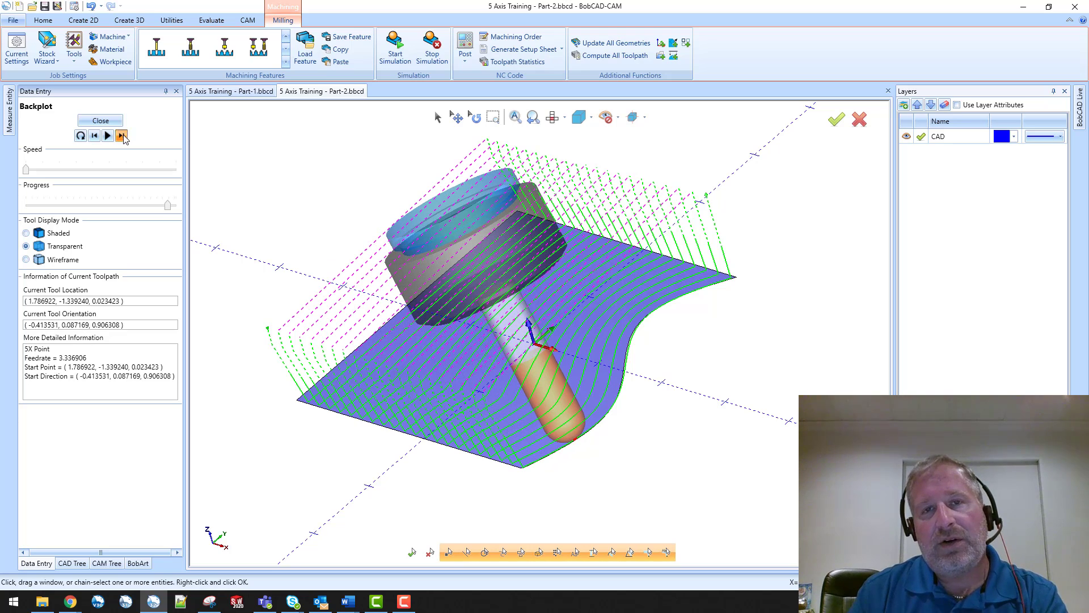
click(123, 137)
click(123, 137)
click(122, 136)
click(123, 136)
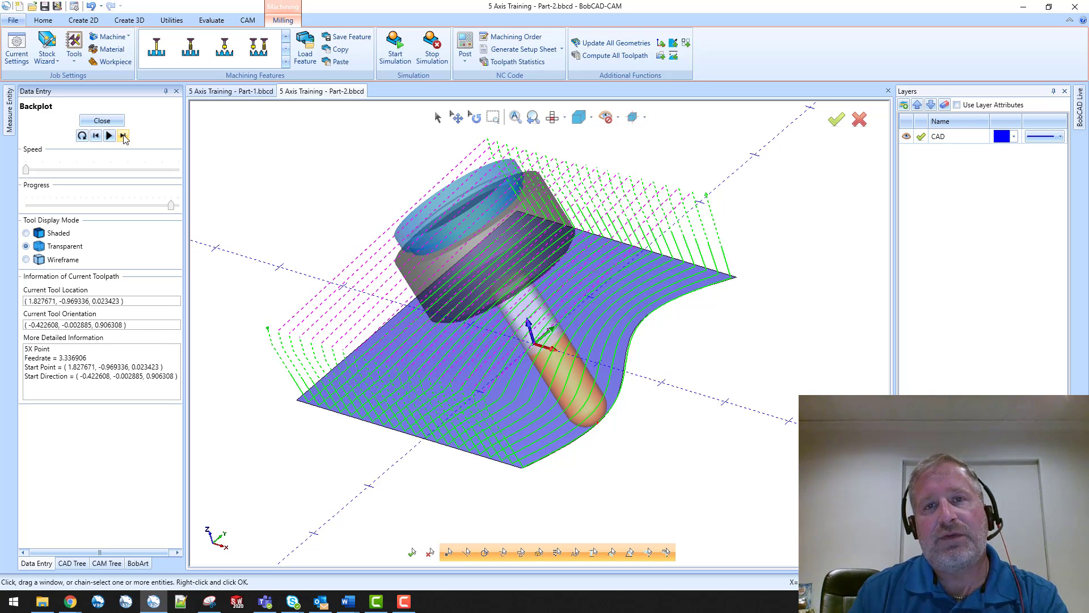
click(123, 137)
click(123, 137)
click(123, 137)
click(123, 136)
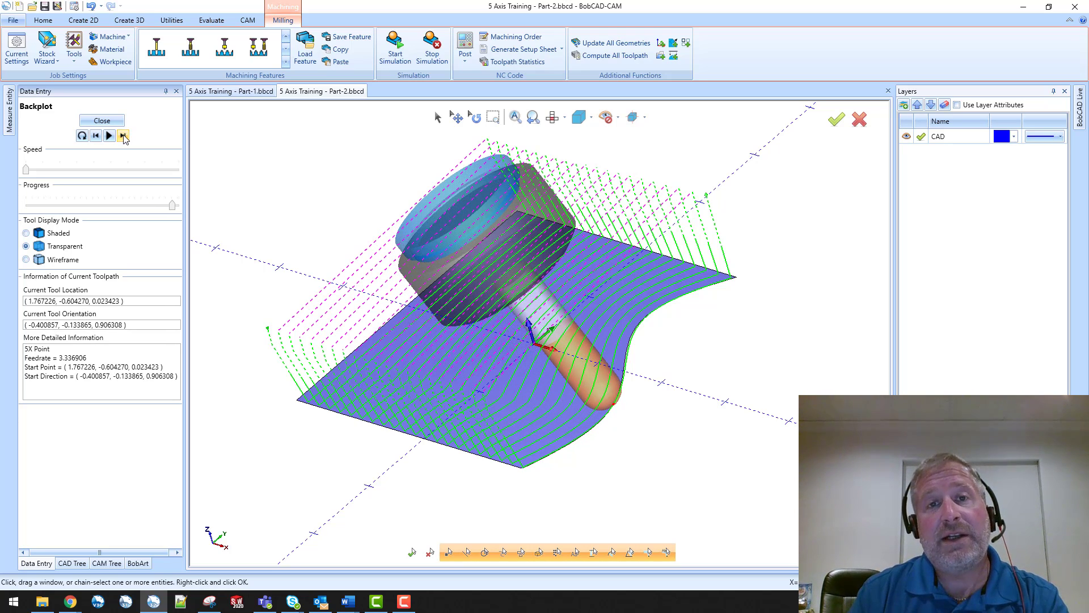
click(123, 137)
click(123, 137)
click(123, 137)
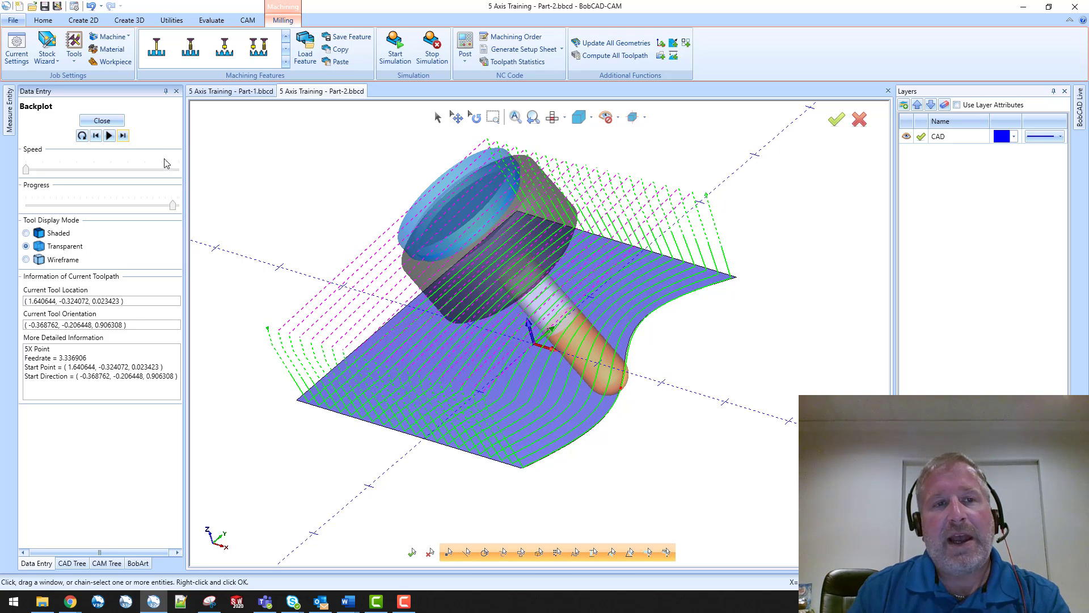
click(123, 136)
click(123, 136)
click(123, 137)
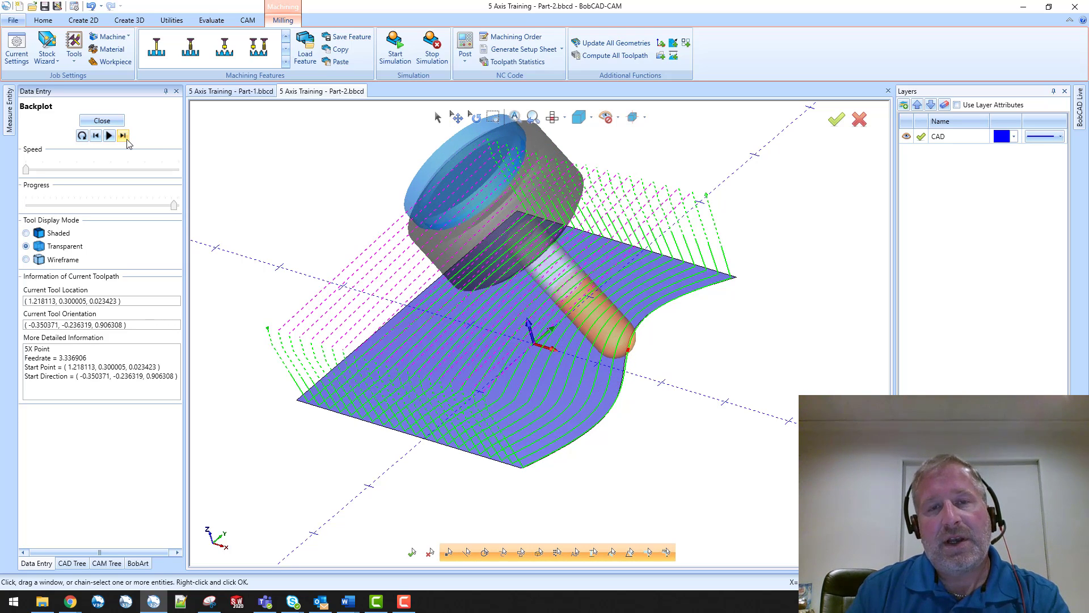
click(124, 137)
click(124, 137)
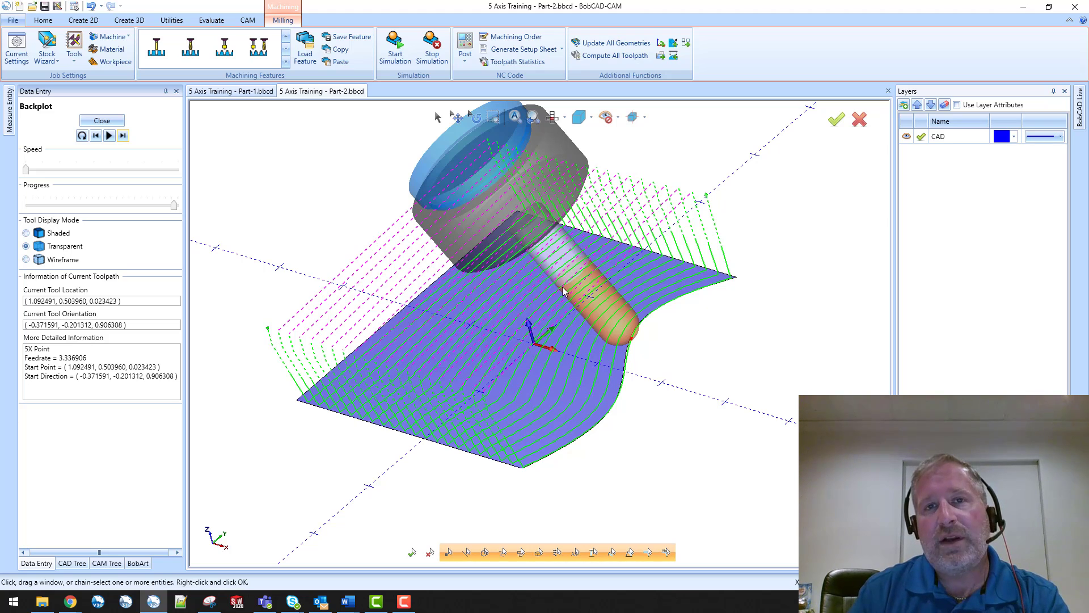
click(123, 137)
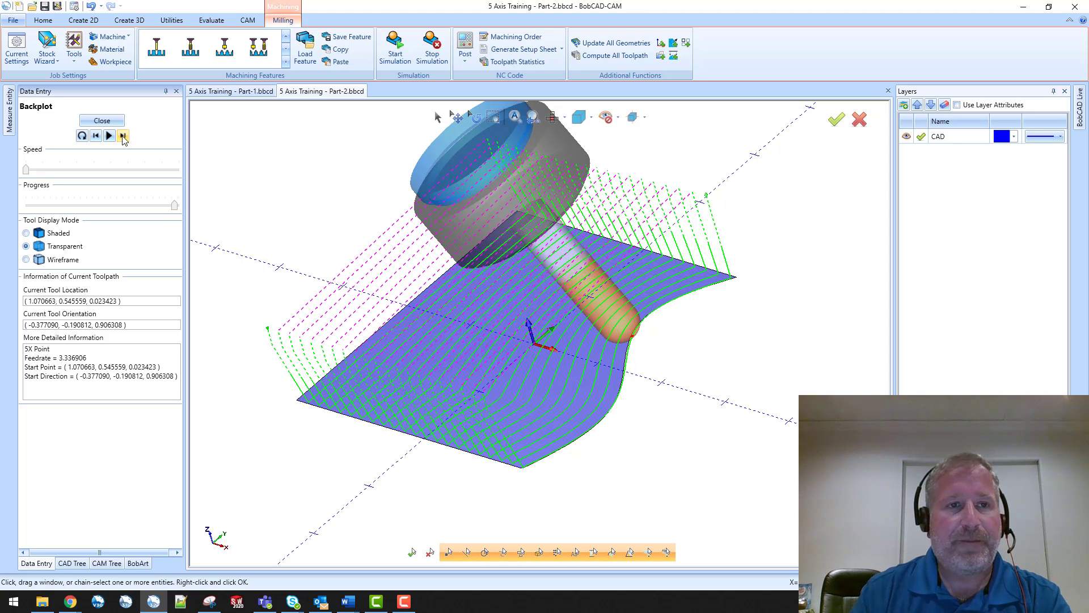
click(123, 137)
click(122, 137)
click(123, 137)
click(123, 137)
click(123, 137)
click(123, 137)
click(123, 137)
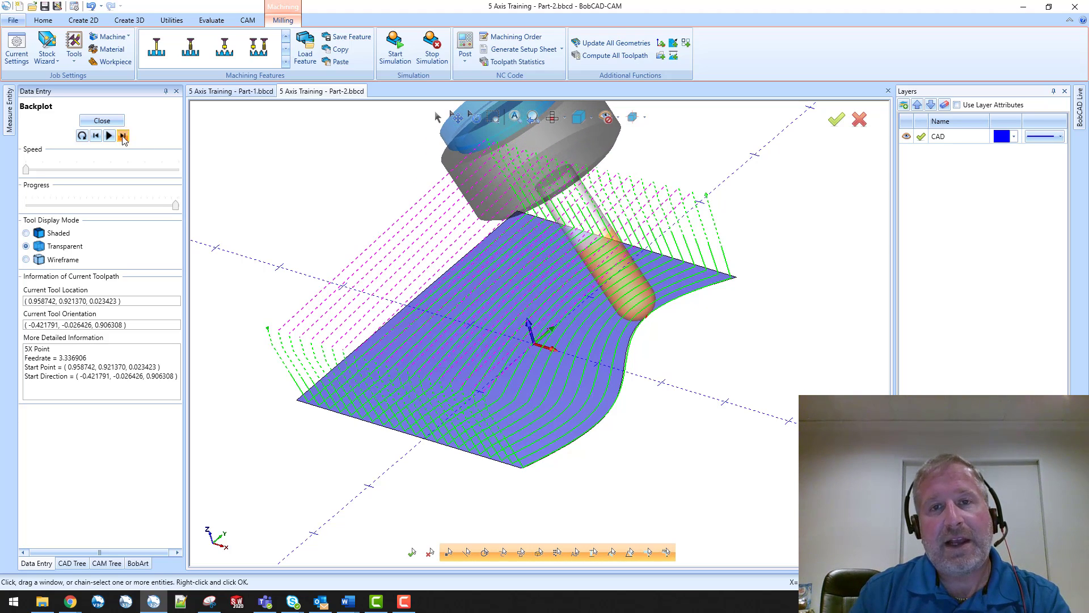
click(123, 137)
click(123, 136)
click(122, 137)
click(123, 137)
click(123, 137)
click(122, 137)
click(123, 137)
click(123, 137)
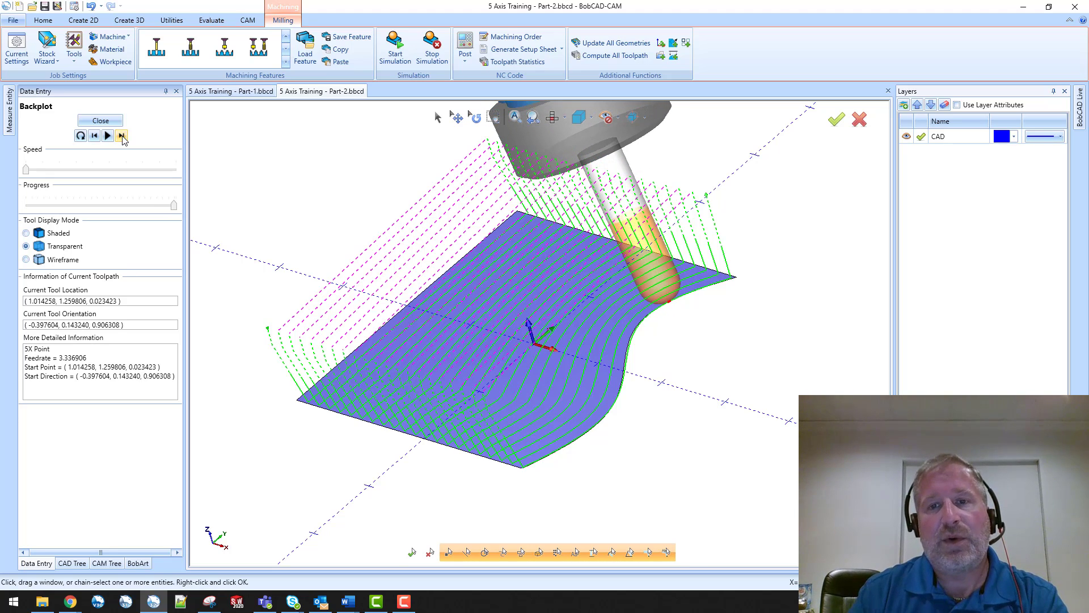
click(122, 137)
click(122, 137)
click(123, 137)
click(123, 137)
click(122, 137)
click(122, 137)
click(123, 137)
click(122, 137)
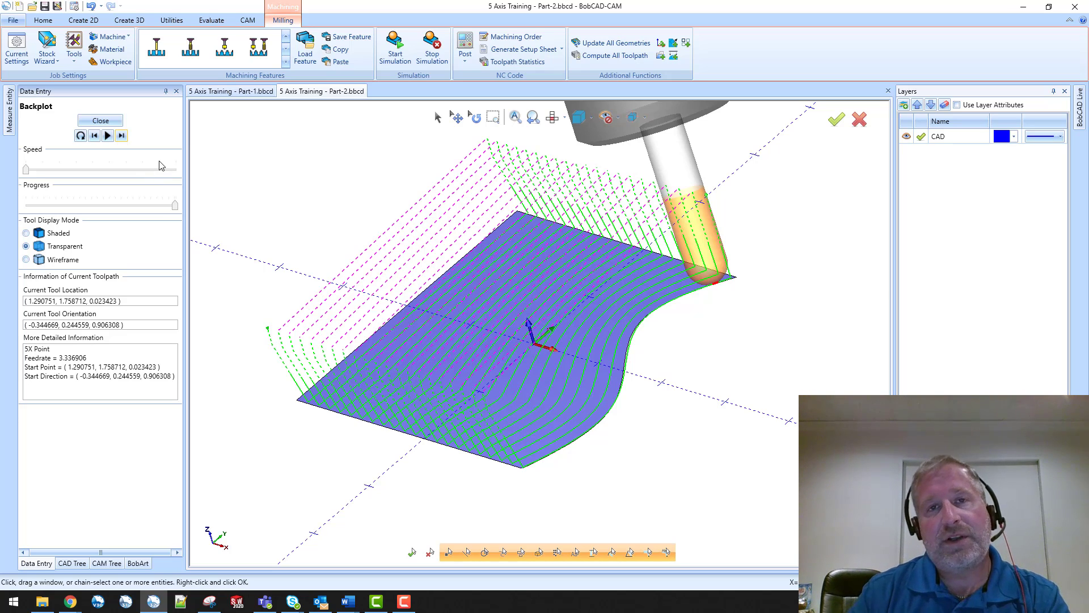
click(122, 137)
click(122, 136)
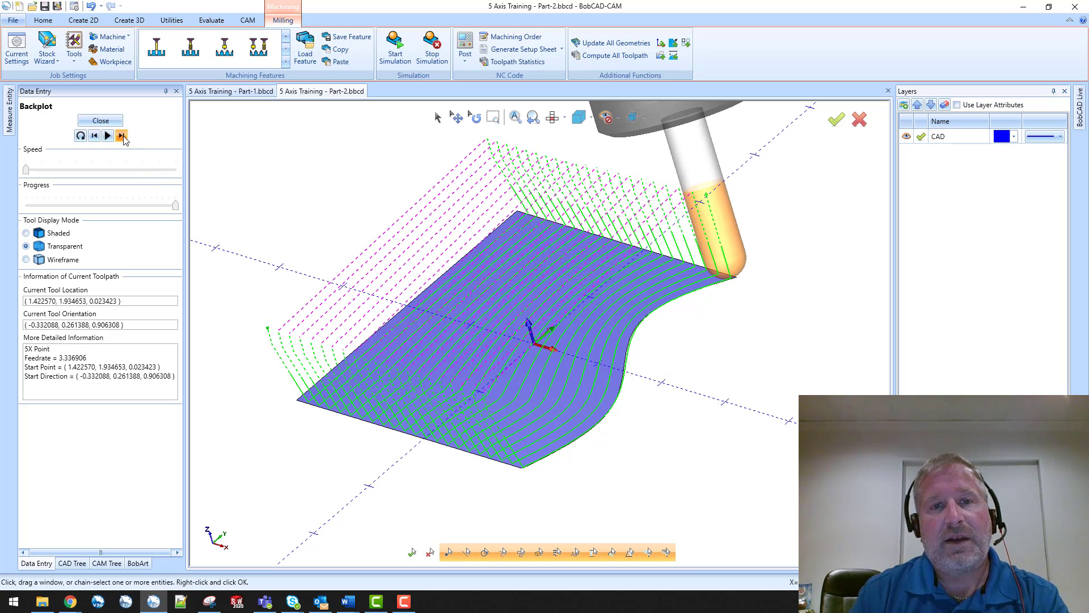
click(122, 137)
click(123, 136)
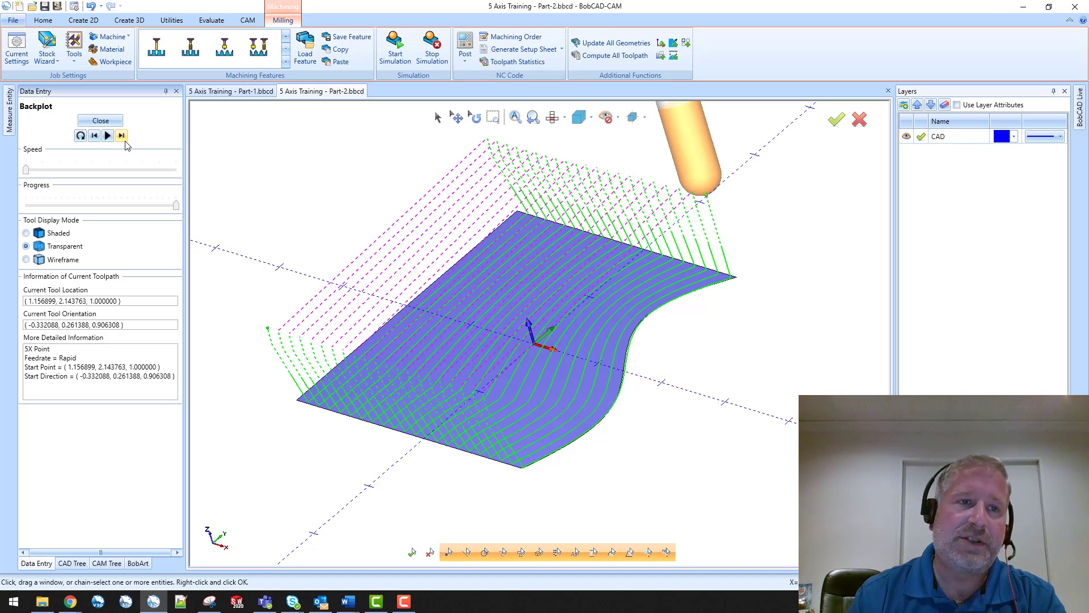
click(122, 138)
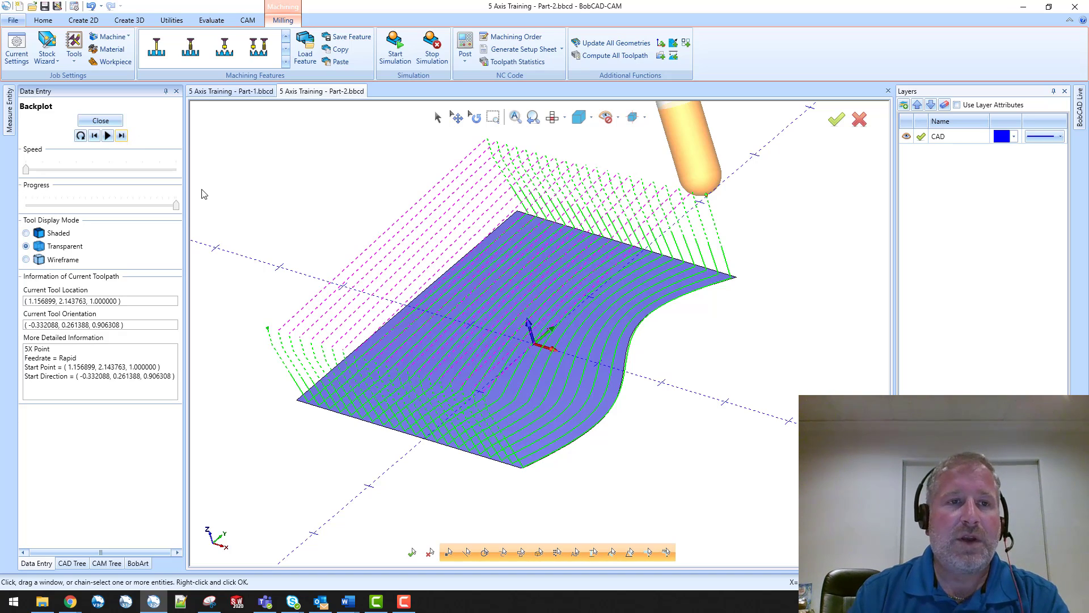
click(104, 120)
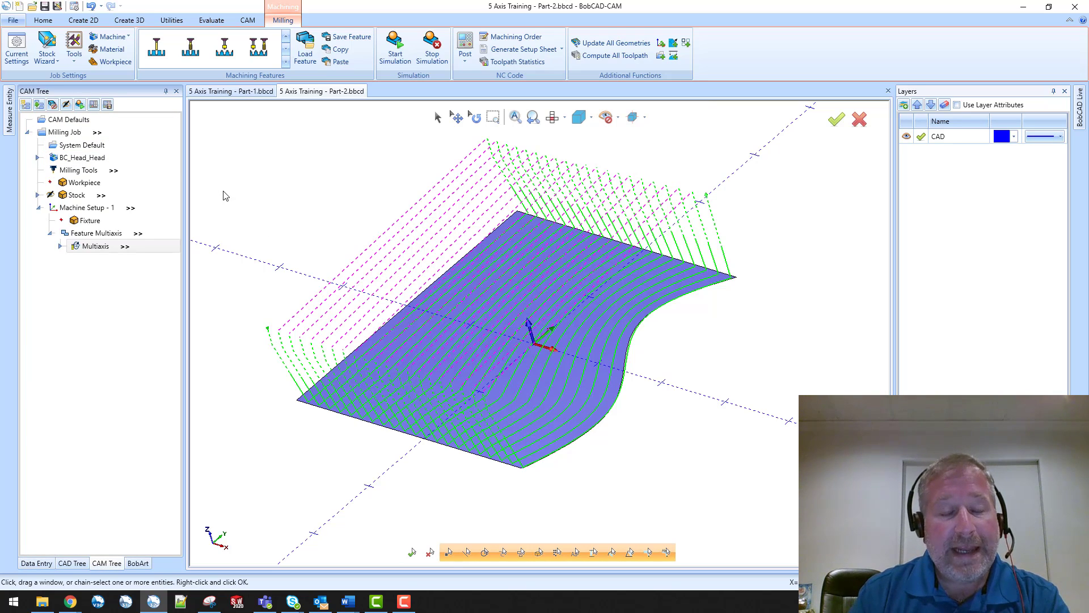
Open the Multiaxis operation for editing and review its tool axis control parameters
right_click(85, 249)
click(96, 262)
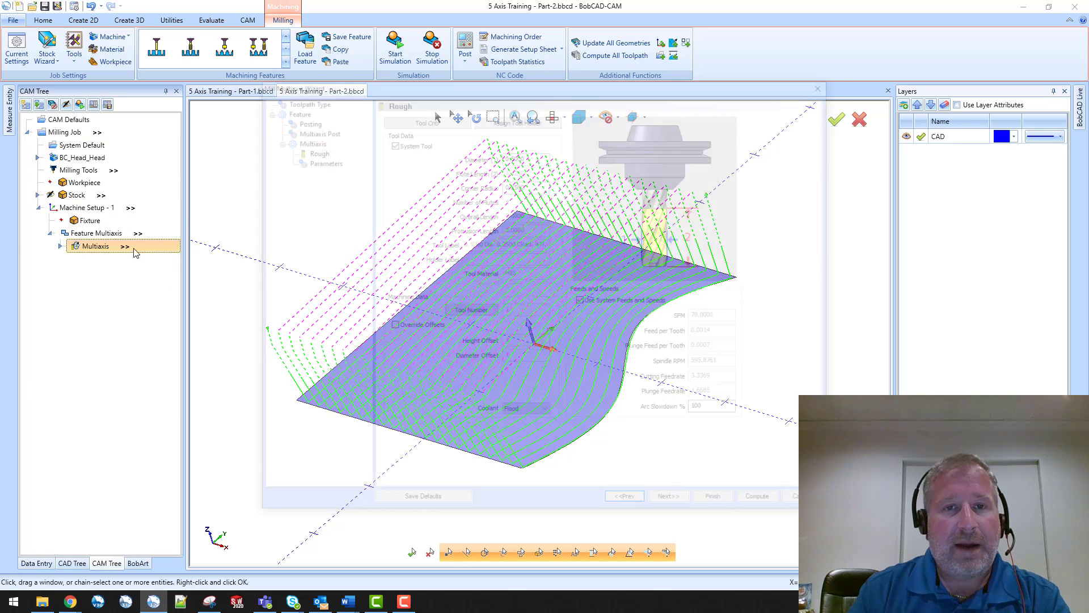
click(318, 159)
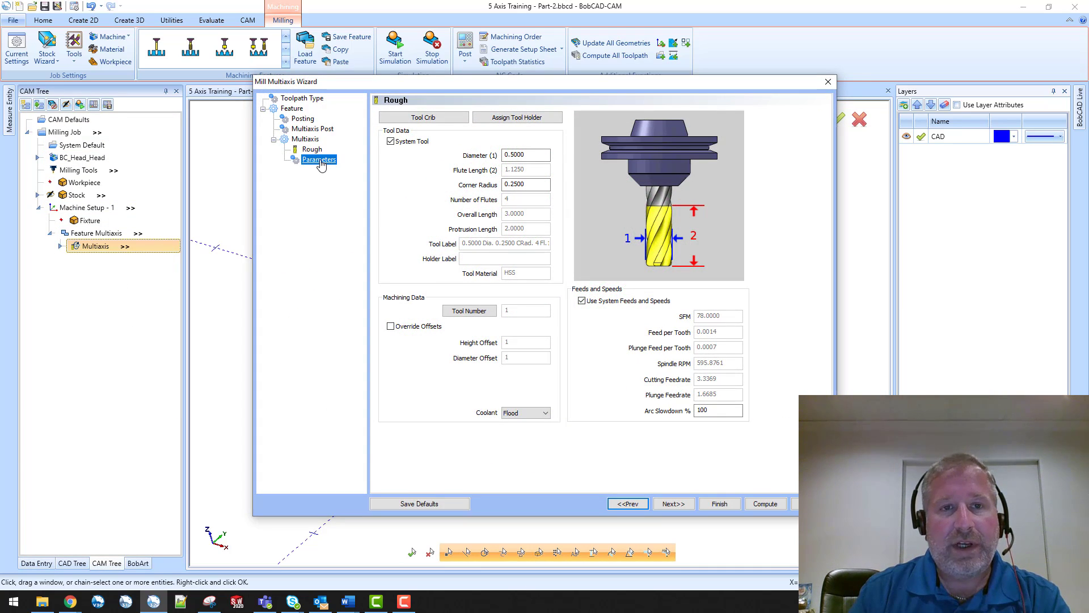
click(446, 112)
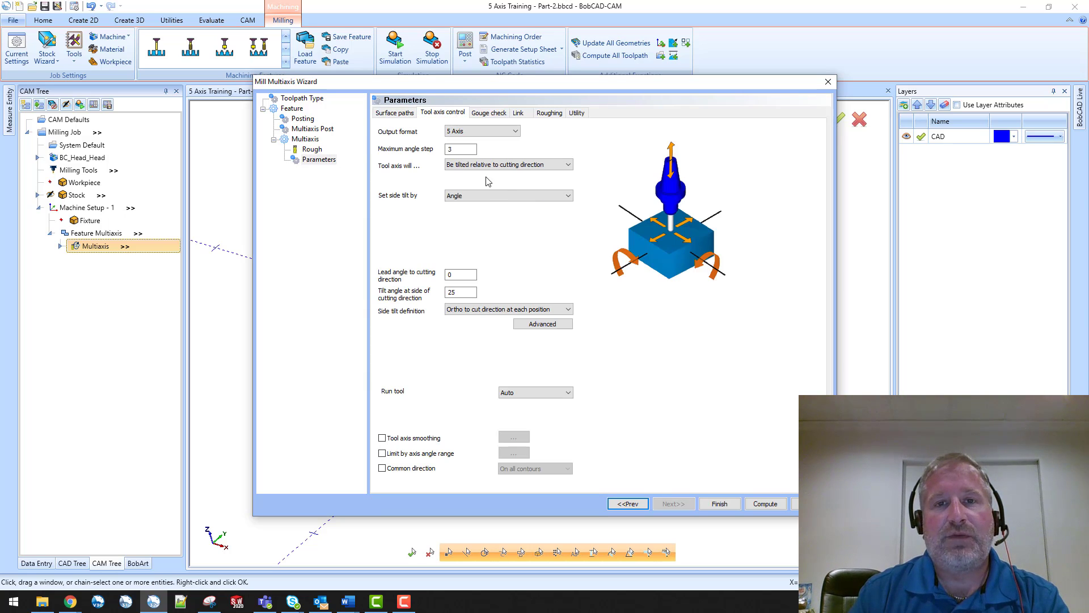
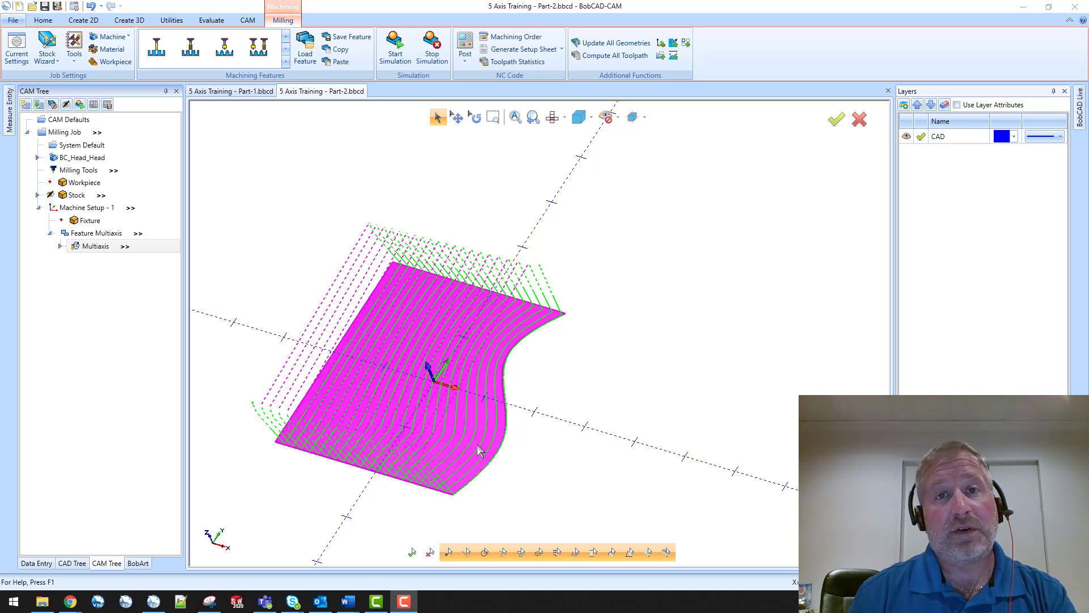
Create a point above the surface at X -2, Y 0, Z 5
click(83, 20)
click(8, 45)
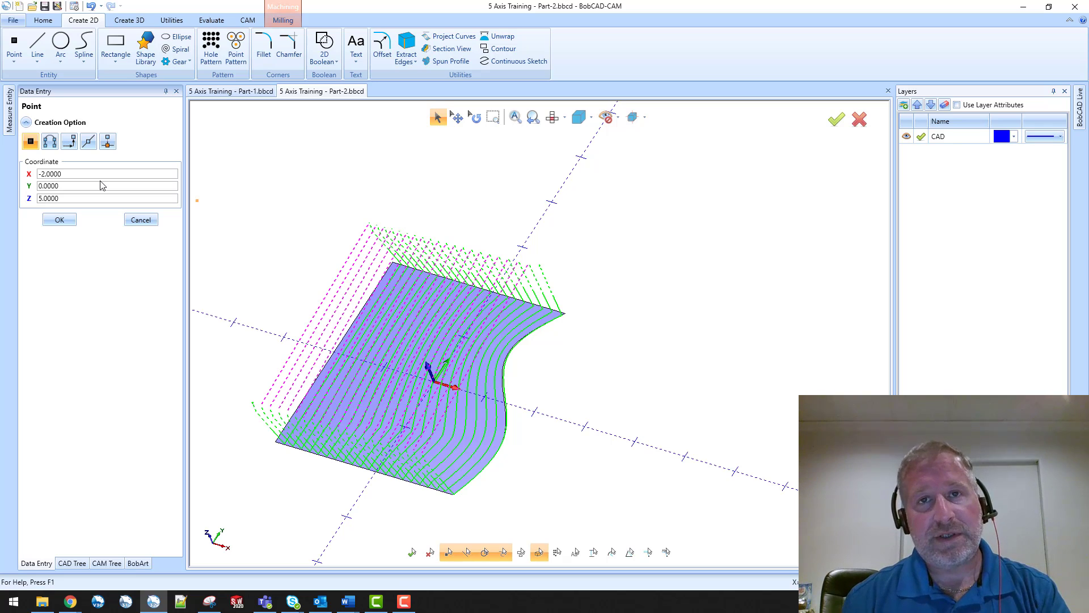
click(73, 175)
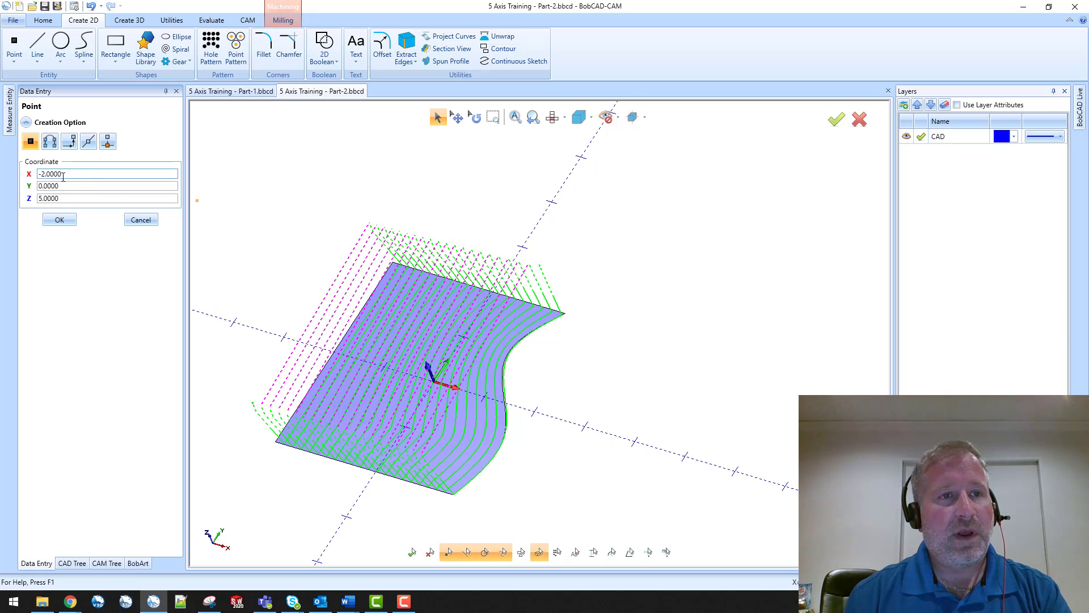
drag(63, 177, 28, 179)
text(-2)
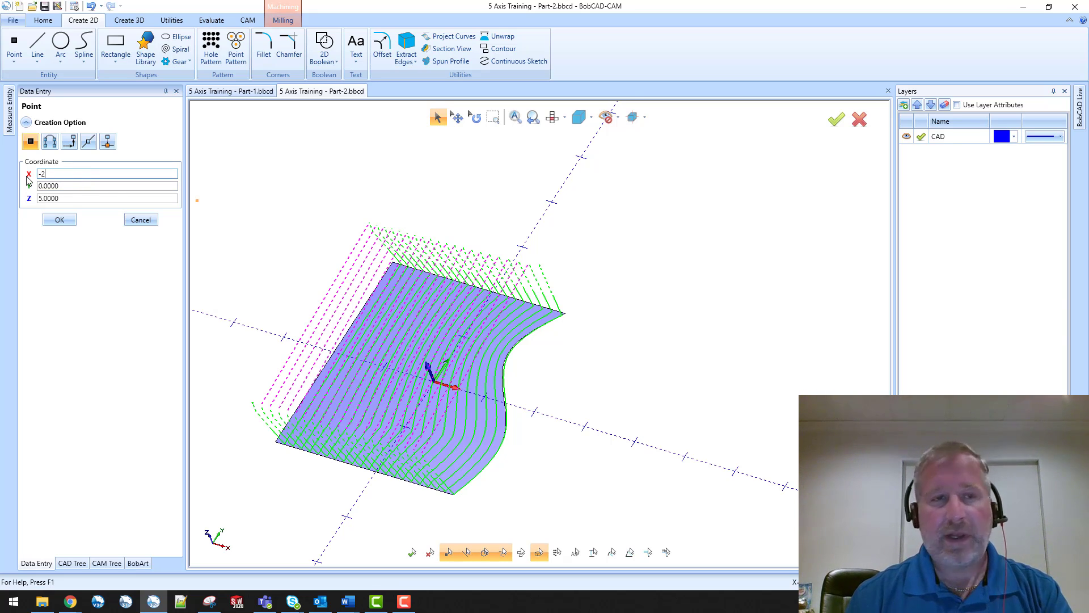
key(Tab)
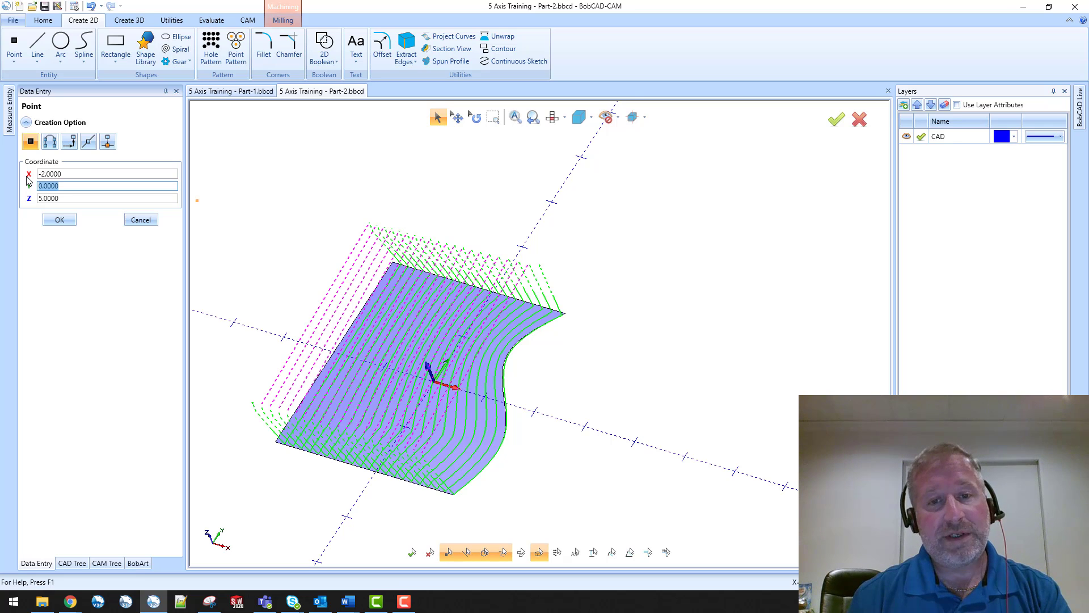
key(Tab)
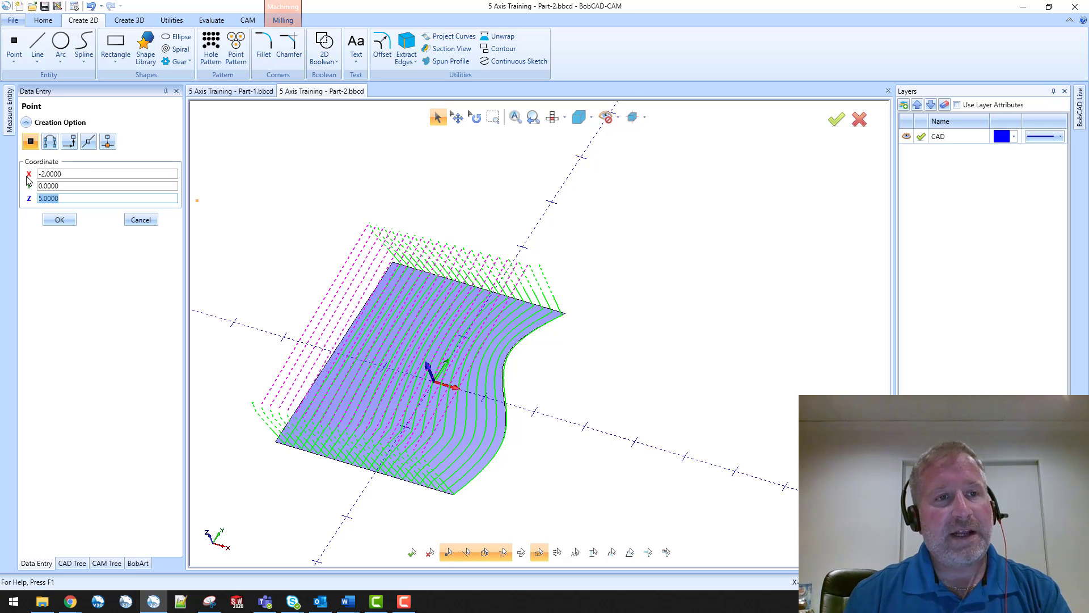
click(59, 220)
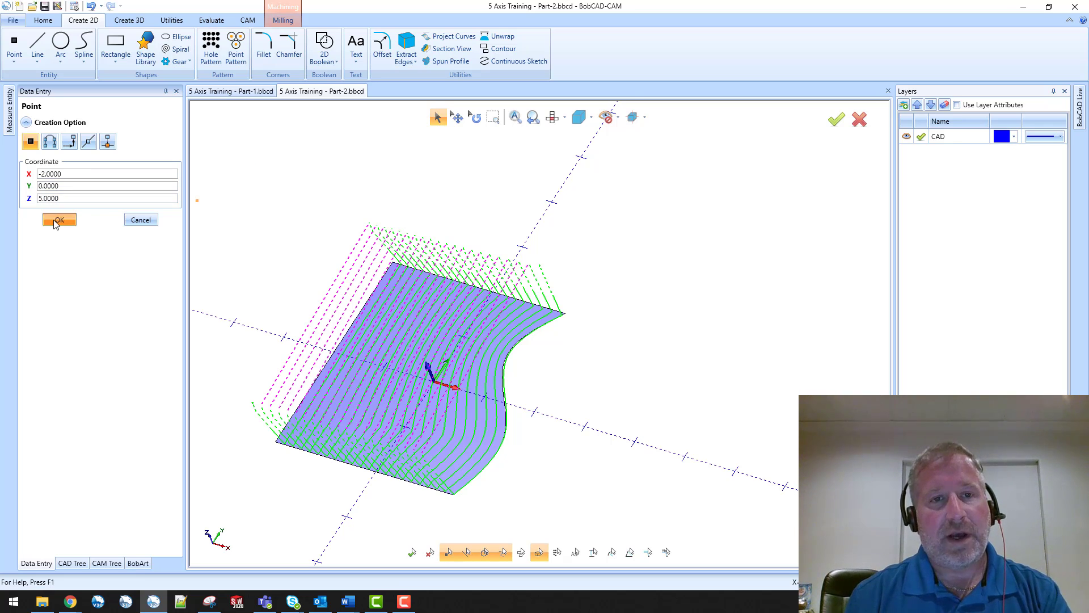
click(141, 220)
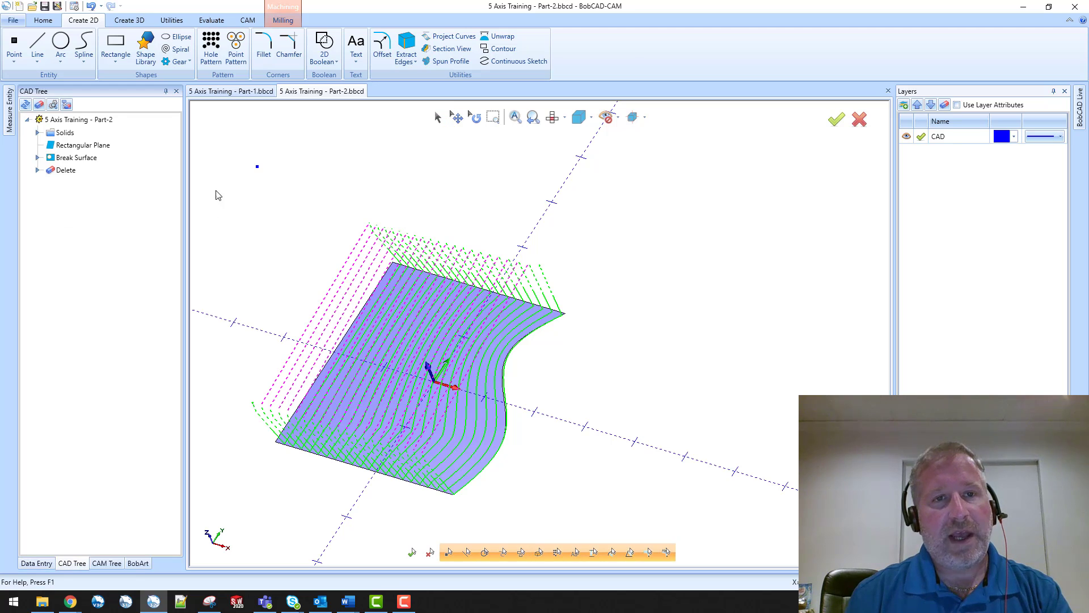
Edit the Multiaxis operation and set its tool axis control to Tilted through point
click(553, 119)
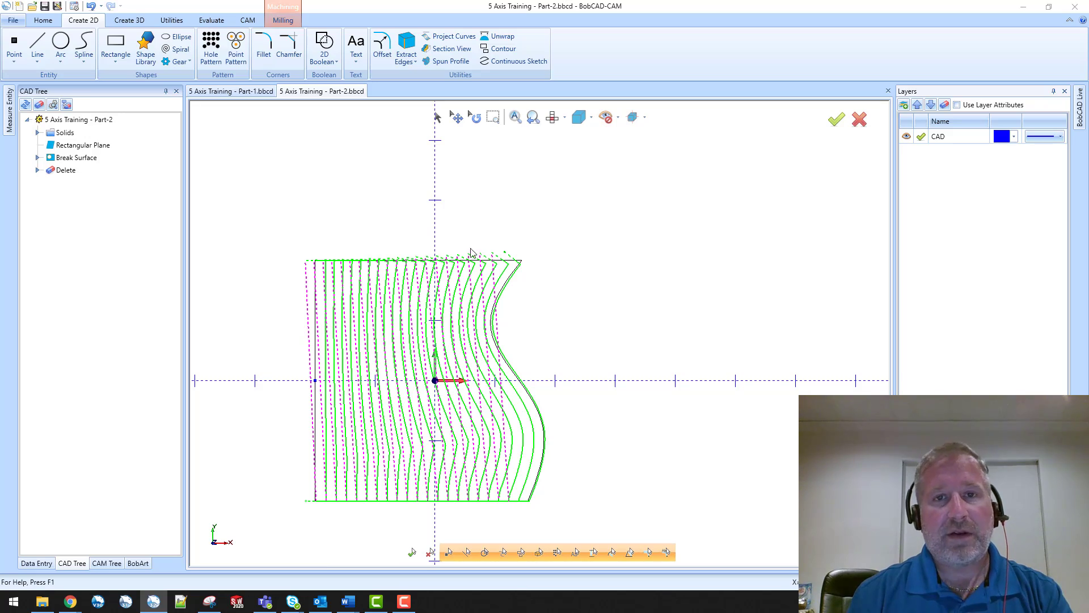
mouse_move(342, 447)
middle_down()
mouse_move(326, 405)
mouse_move(438, 353)
mouse_move(468, 305)
middle_up()
middle_drag(628, 291, 635, 258)
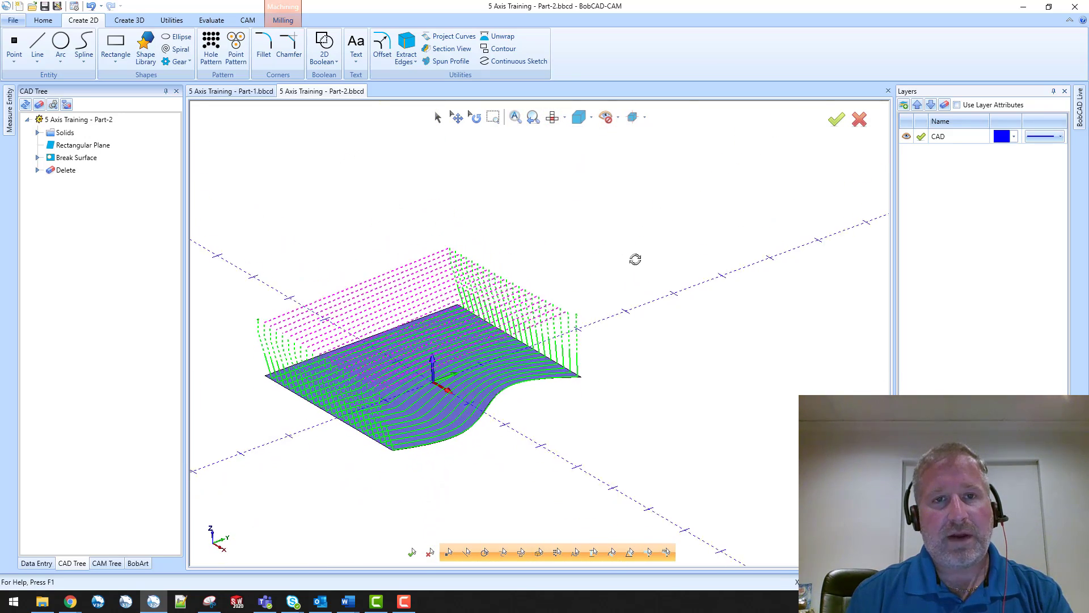
ctrl+middle_drag(476, 313, 546, 374)
scroll(452, 369, down, 3)
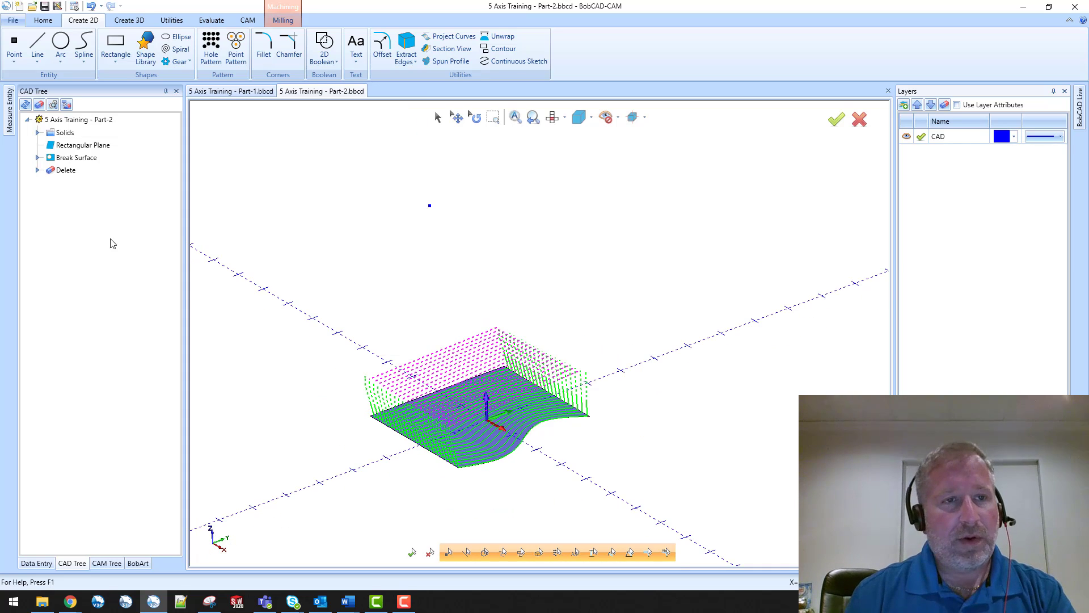
click(107, 563)
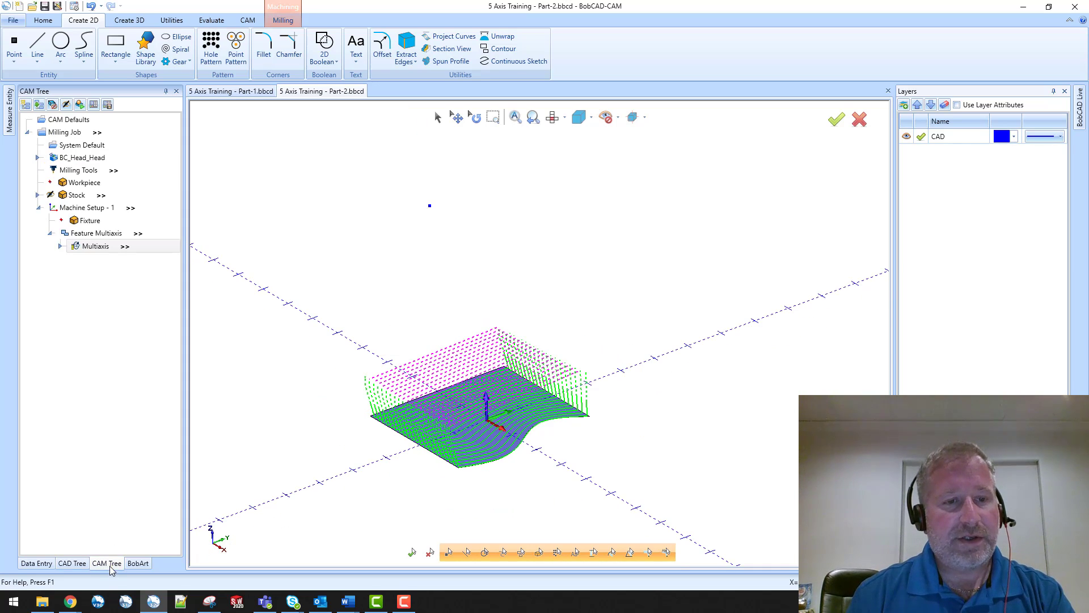
right_click(101, 248)
click(125, 256)
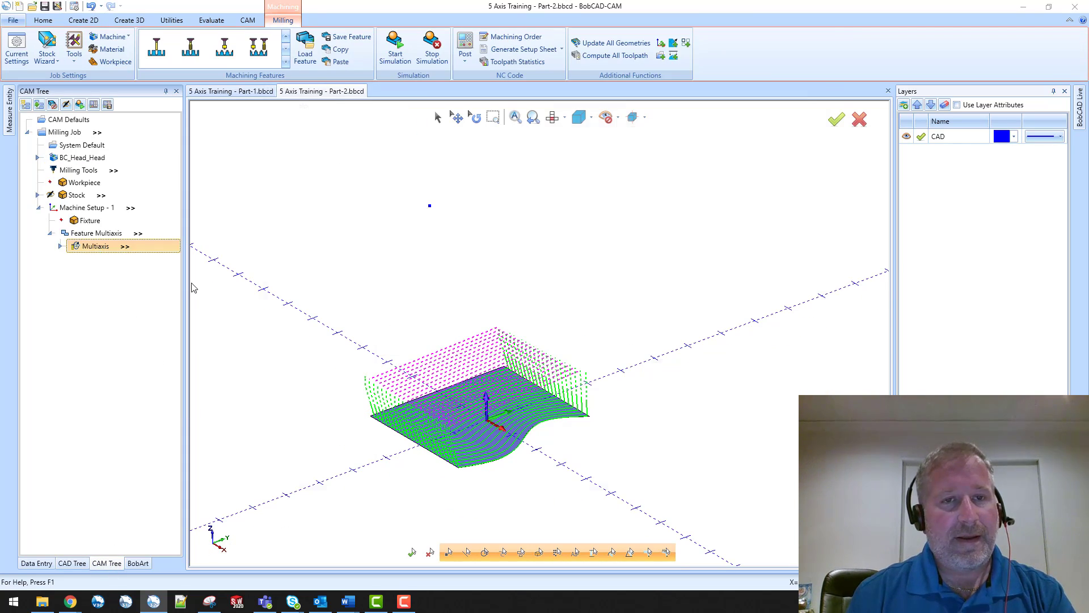
click(332, 161)
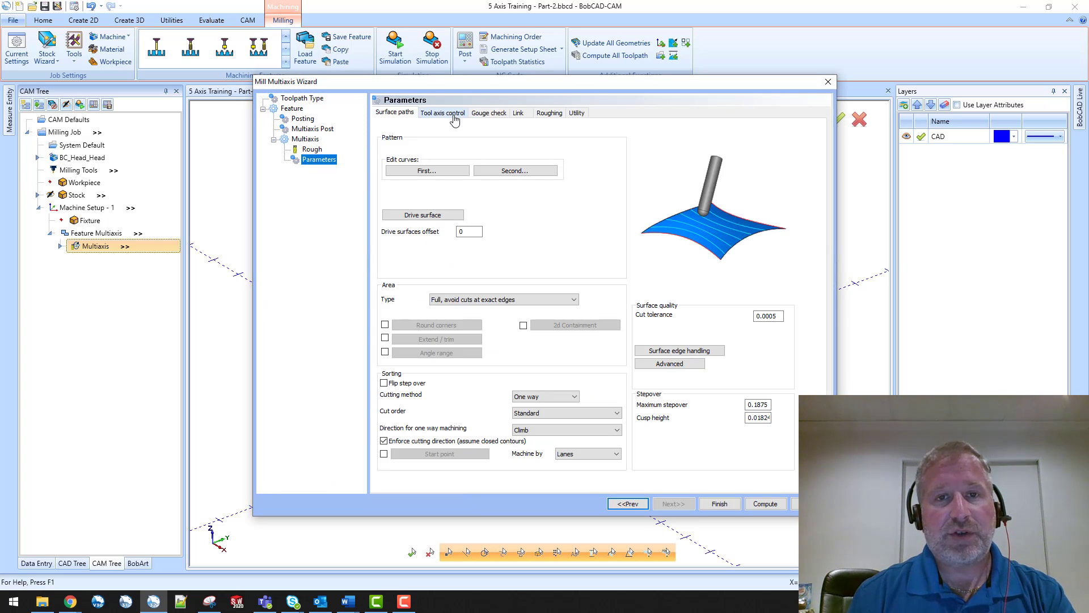
click(454, 113)
click(492, 164)
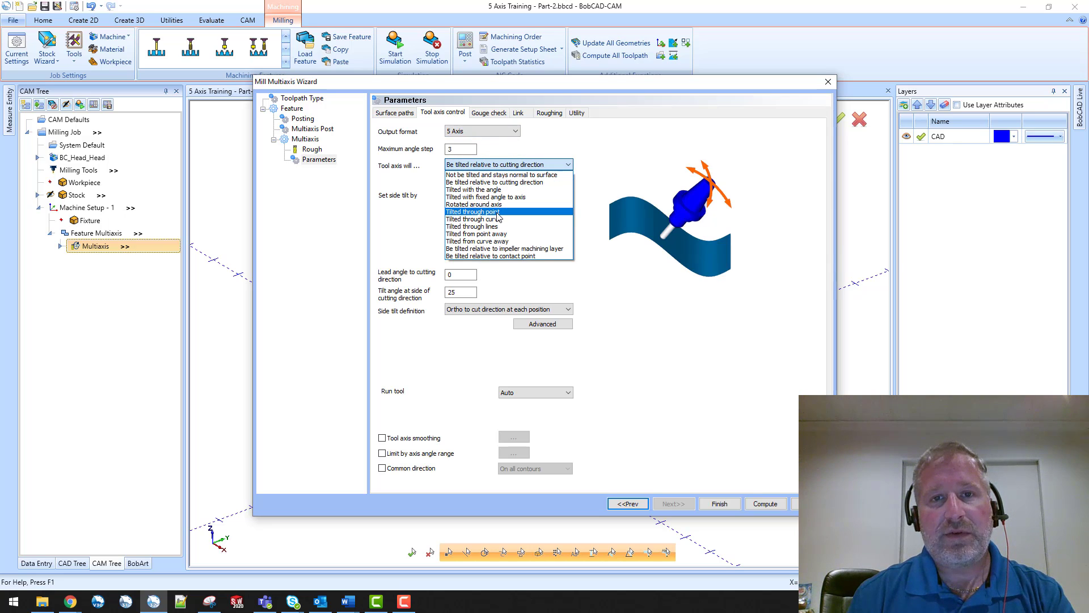
click(497, 212)
Pick the point above the surface as the tilt point and compute the toolpath
click(474, 179)
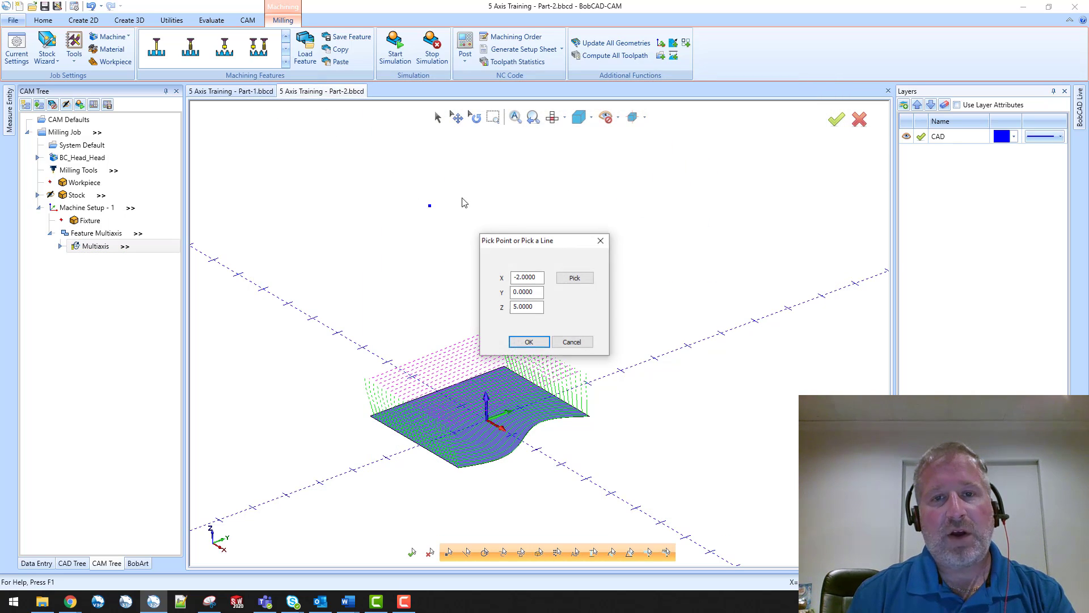
click(573, 279)
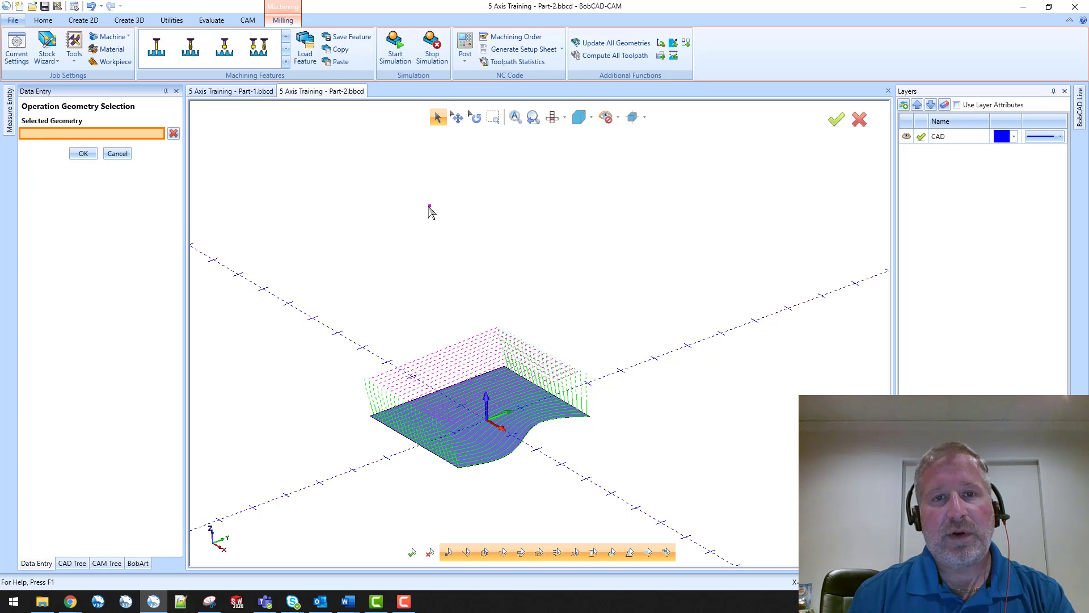
click(430, 207)
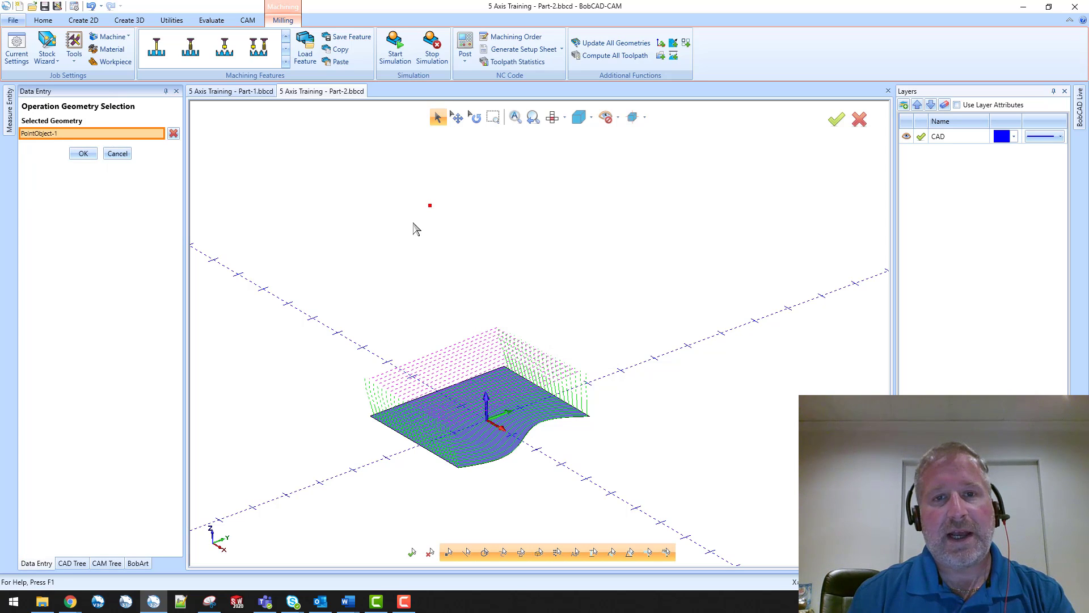
click(83, 153)
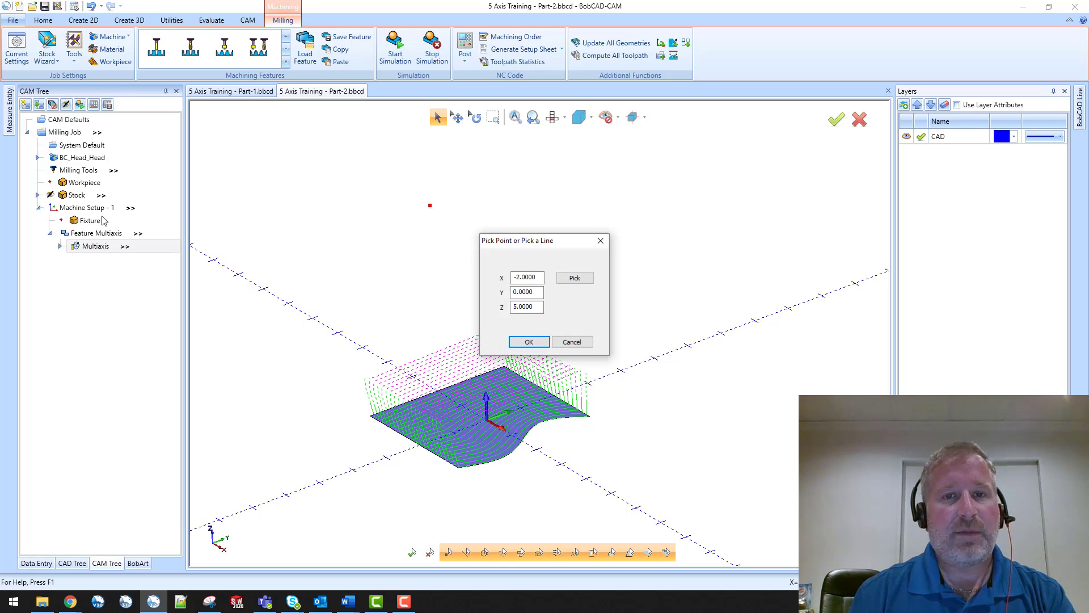
click(528, 341)
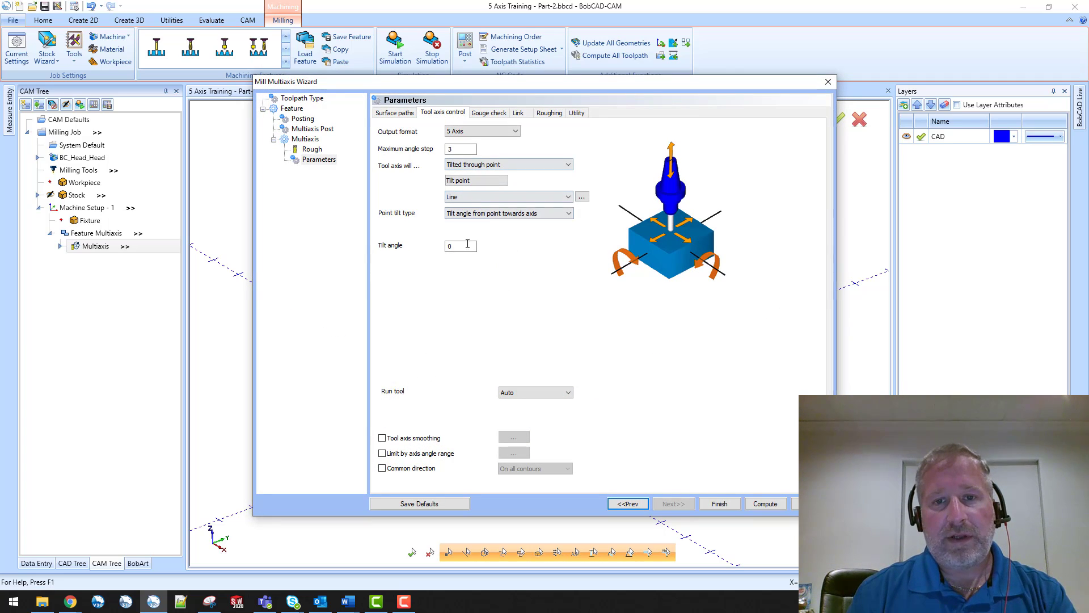
click(766, 504)
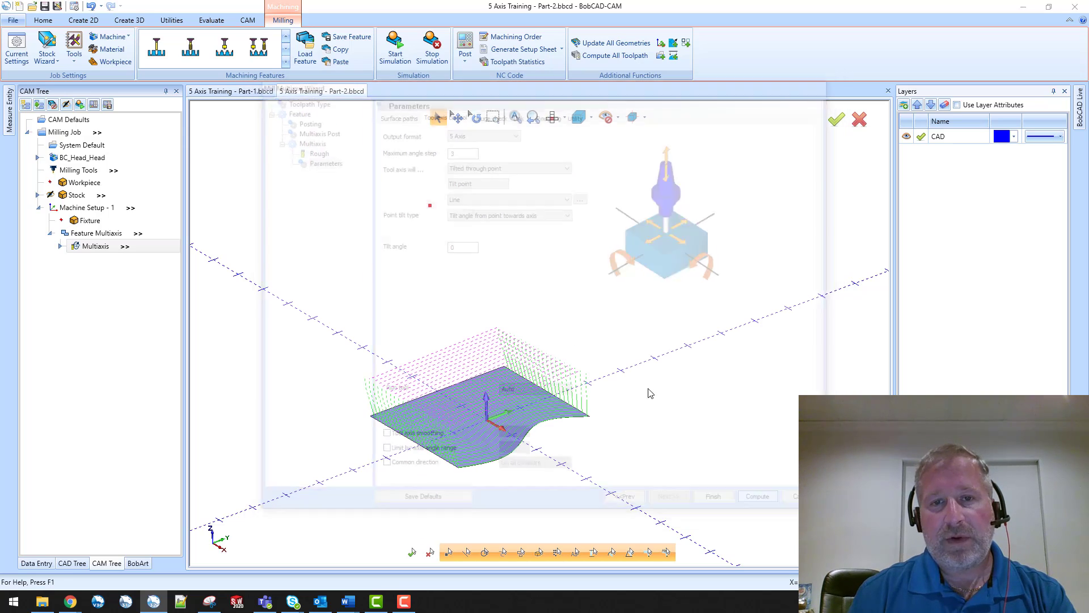
Examine the recomputed toolpath's tilt relative to the point from the front view and at an angle
middle_drag(694, 329, 712, 312)
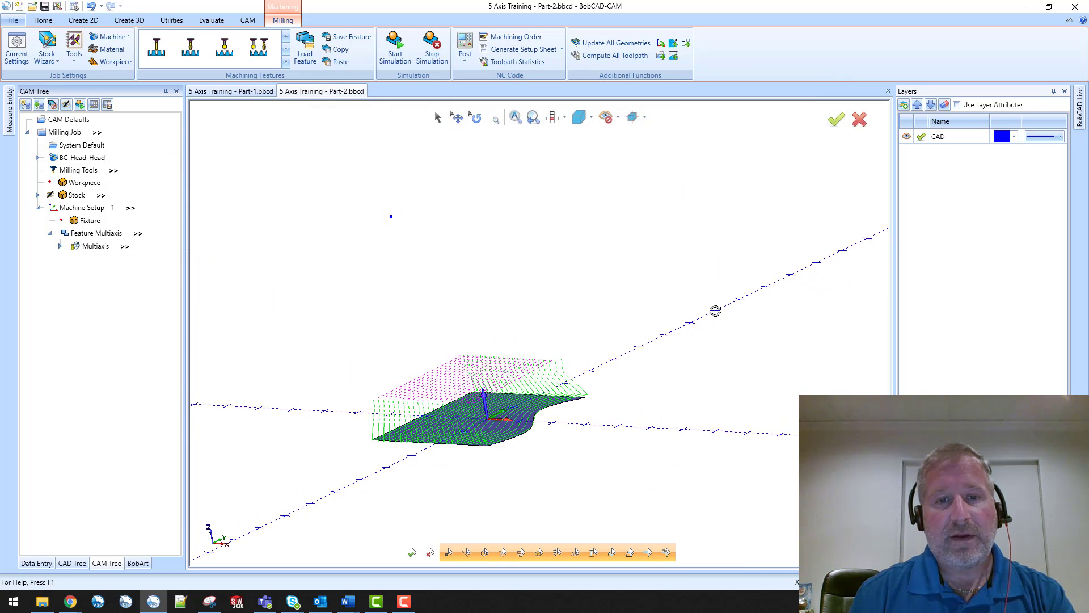
click(565, 118)
click(574, 184)
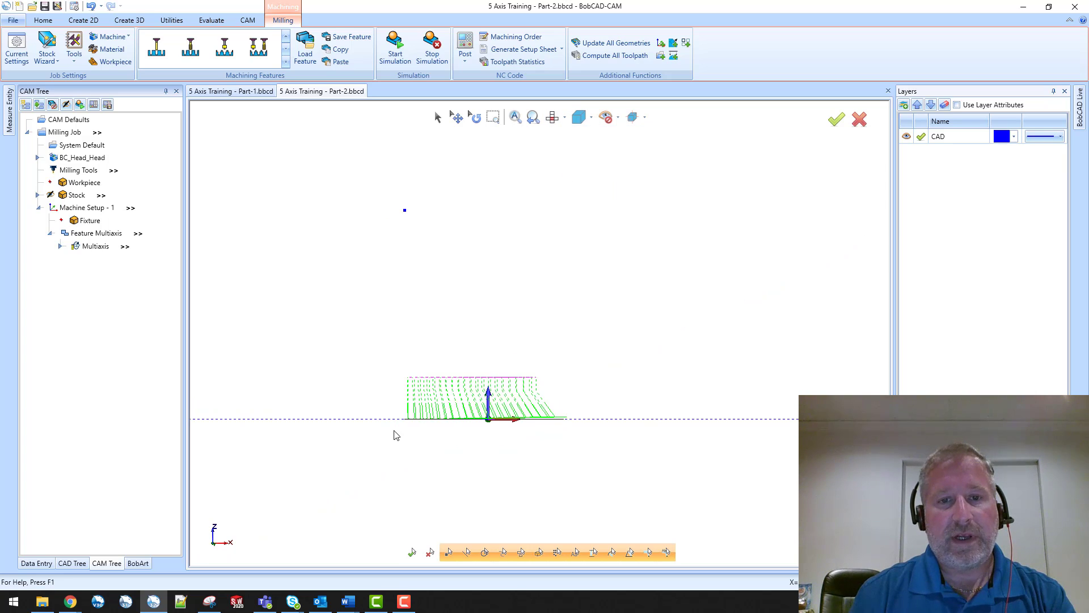
scroll(398, 433, up, 5)
scroll(447, 330, down, 5)
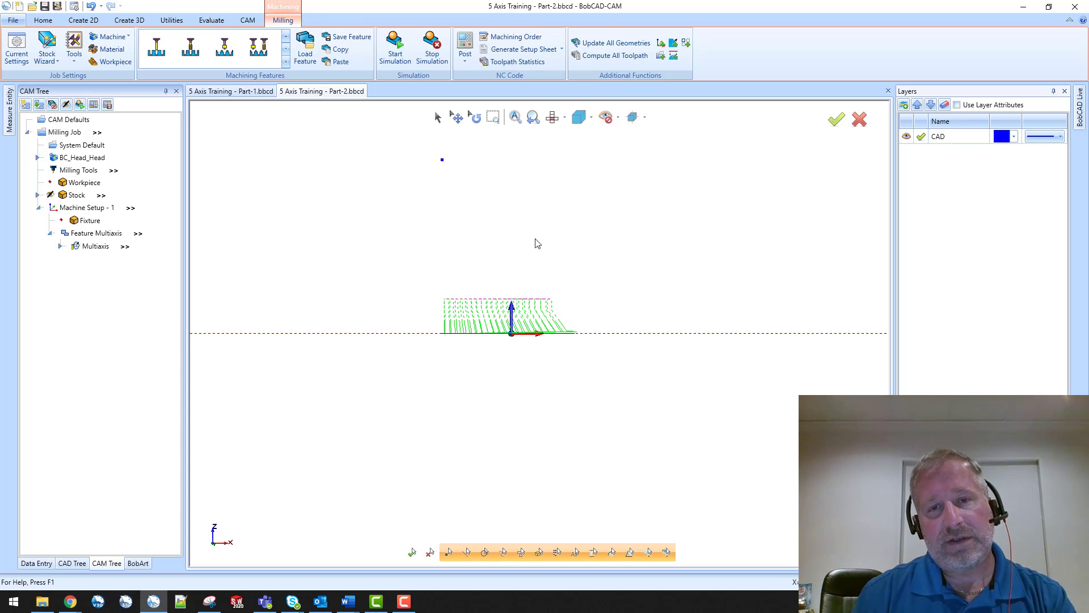
middle_drag(537, 241, 734, 301)
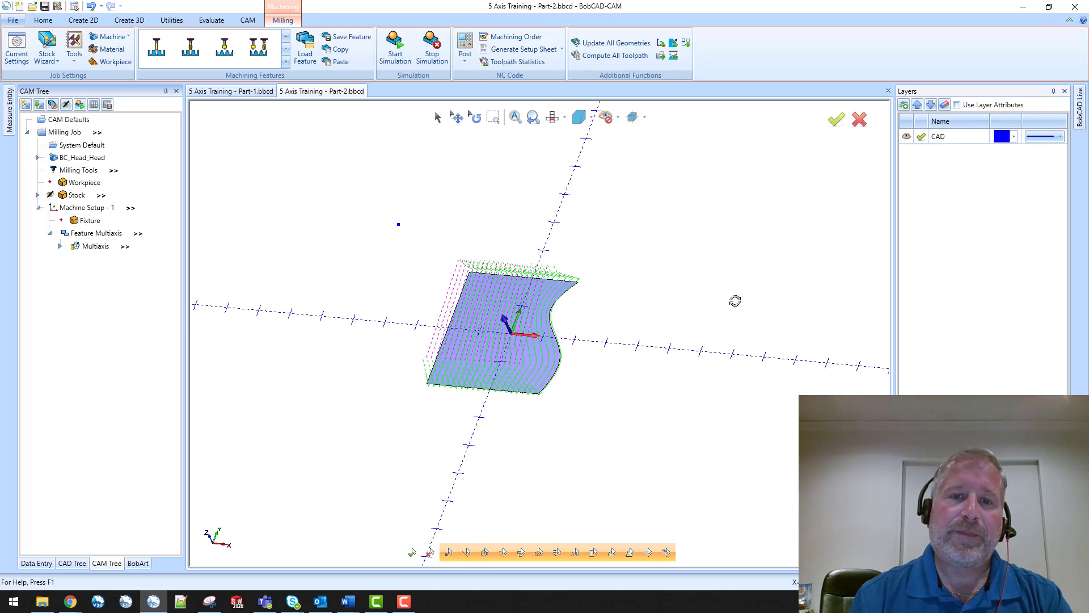
Backplot the Multiaxis toolpath, advance the tool slightly, and examine its lean toward the point from the right side view
right_click(101, 248)
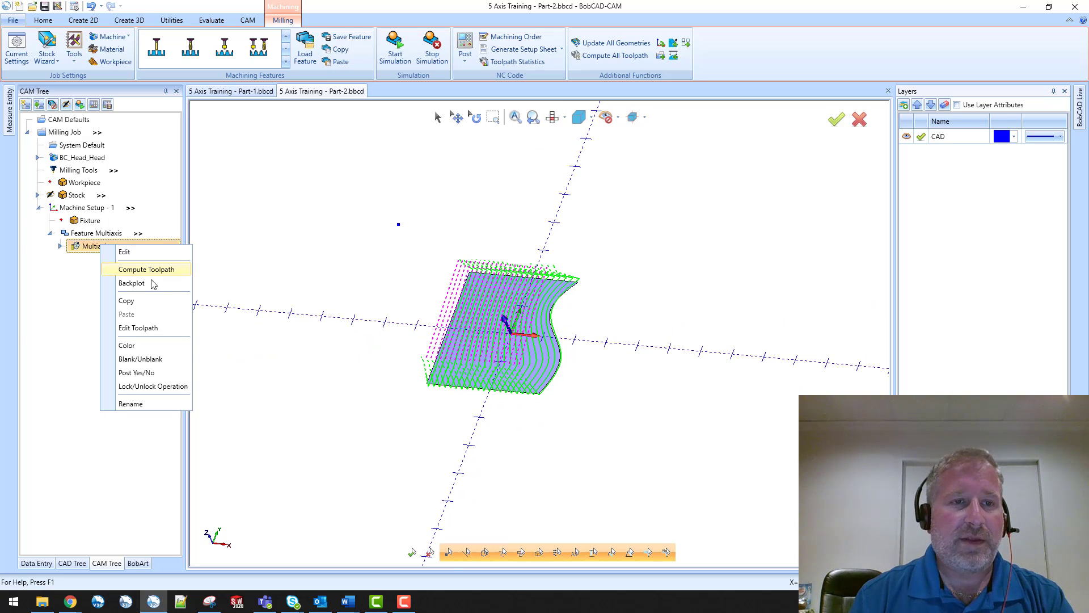
click(152, 286)
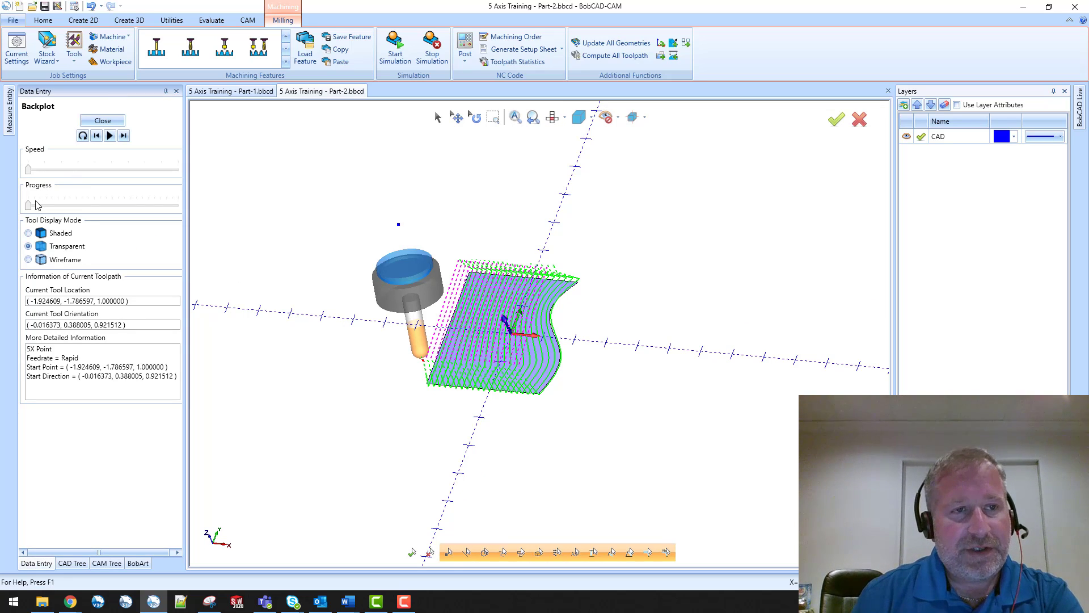
drag(30, 207, 35, 206)
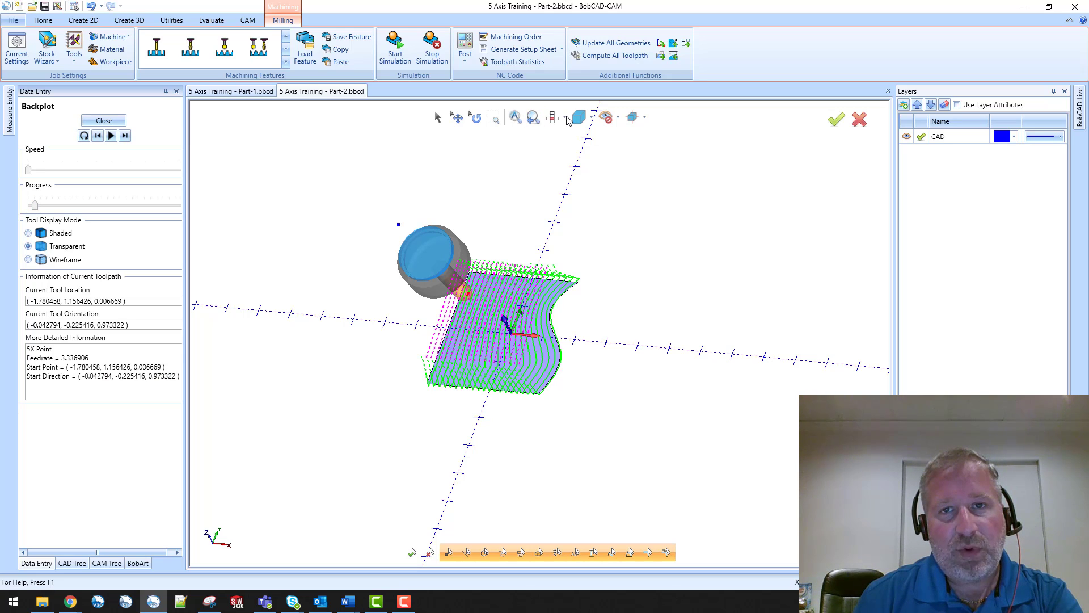
middle_drag(527, 186, 392, 299)
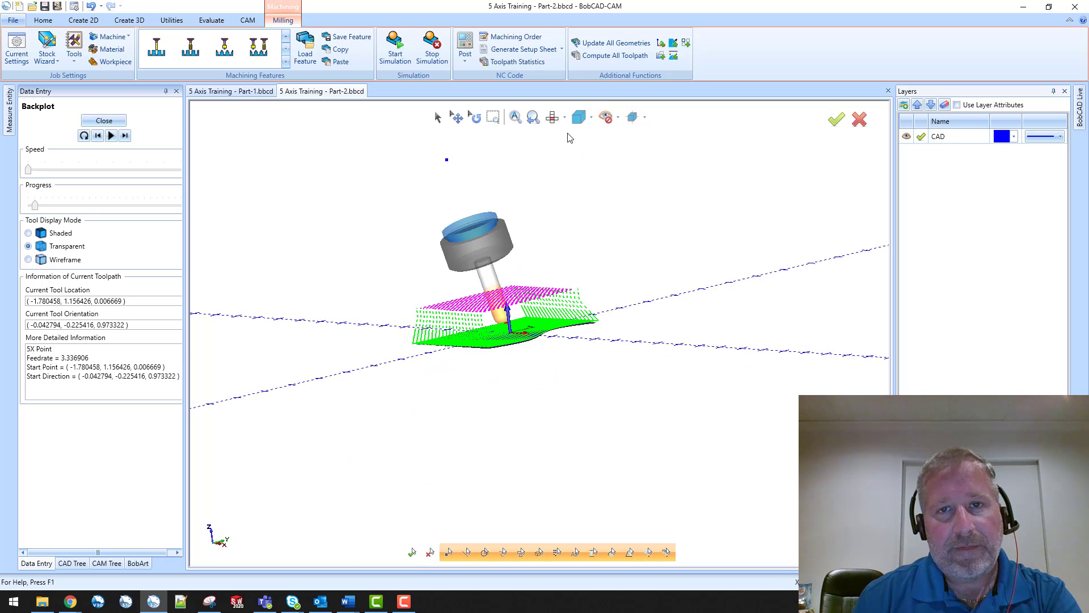
click(567, 121)
click(589, 163)
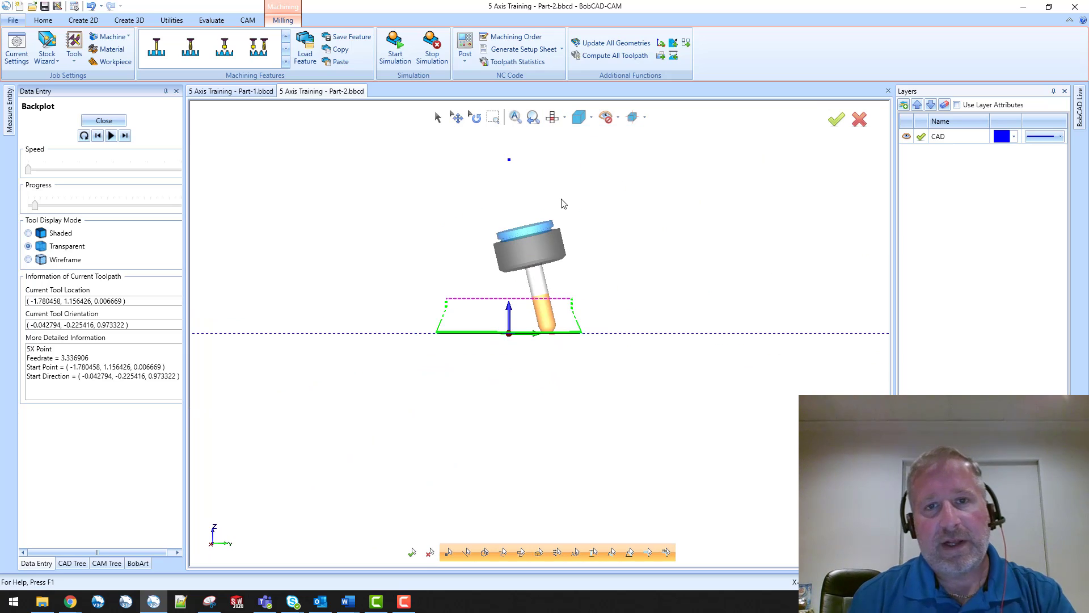
Step the backplotted tool forward through several toolpath moves and examine how its tilt changes from the right side view
drag(36, 206, 43, 207)
click(121, 136)
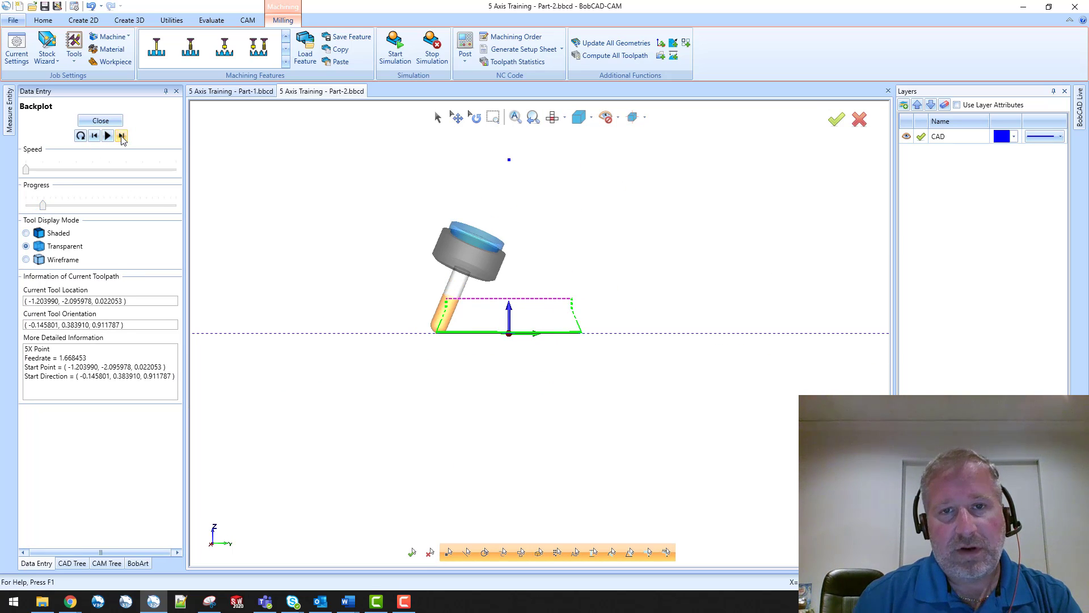
click(122, 135)
click(122, 136)
click(122, 135)
click(121, 136)
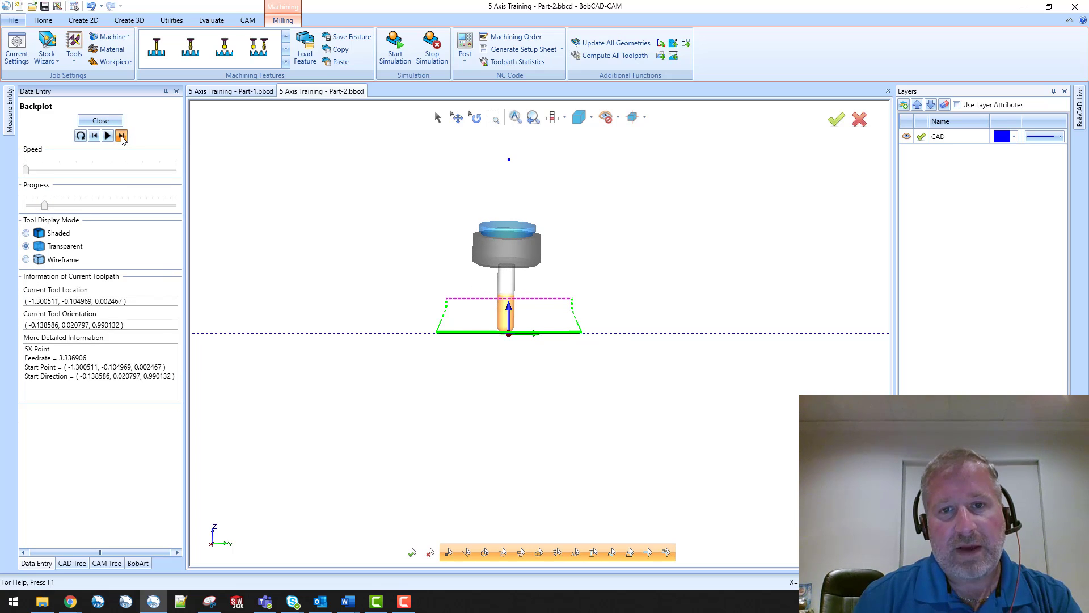
click(121, 136)
click(121, 135)
click(121, 136)
click(122, 136)
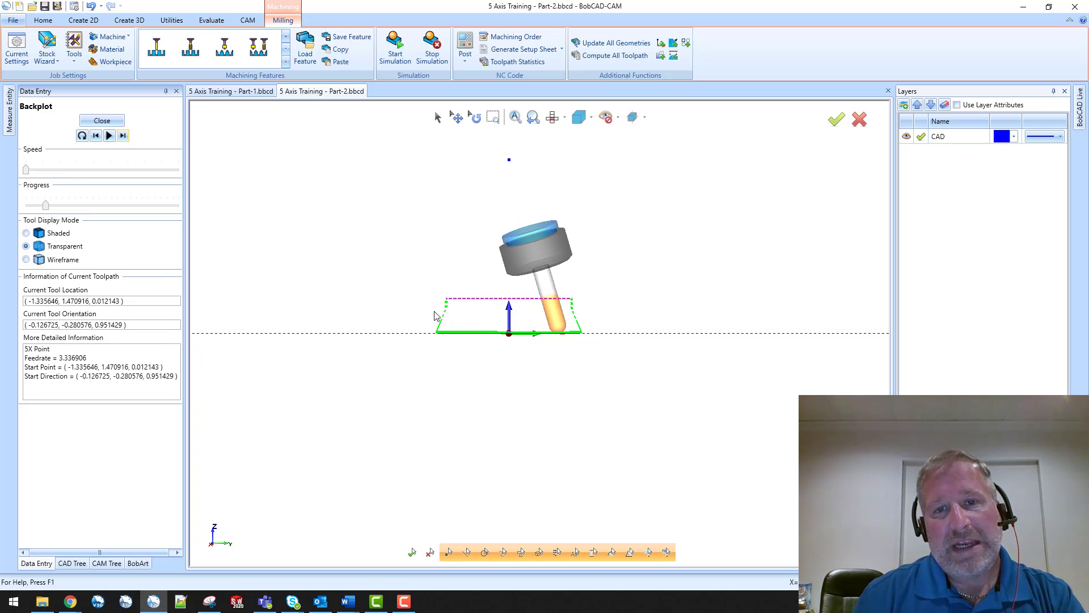
Advance the backplot to near the end of the toolpath and examine the tool's lean toward the point from several angles
middle_drag(436, 313, 523, 360)
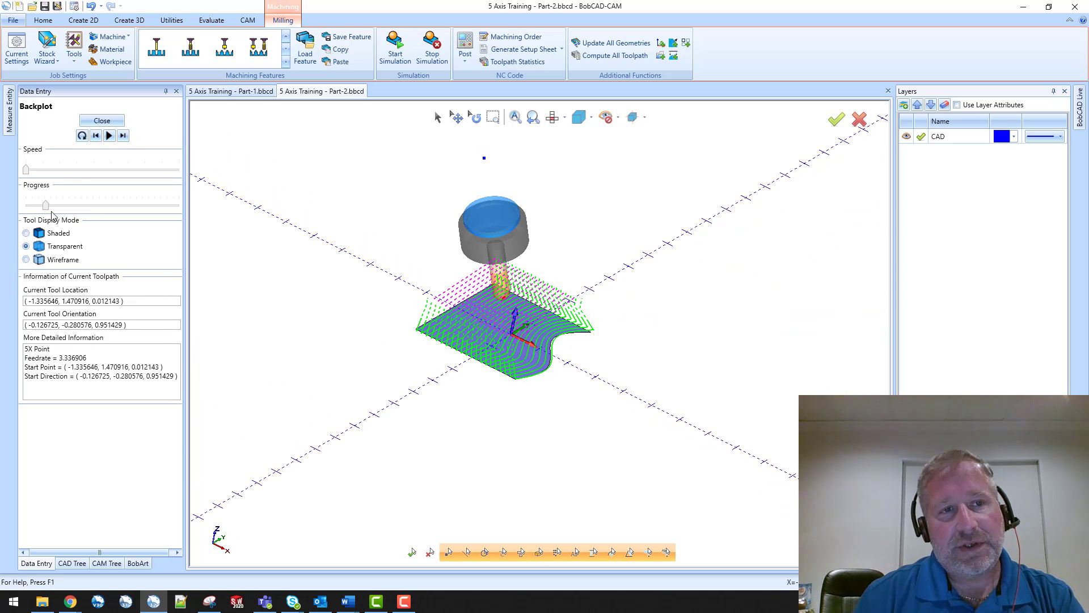
drag(47, 205, 158, 210)
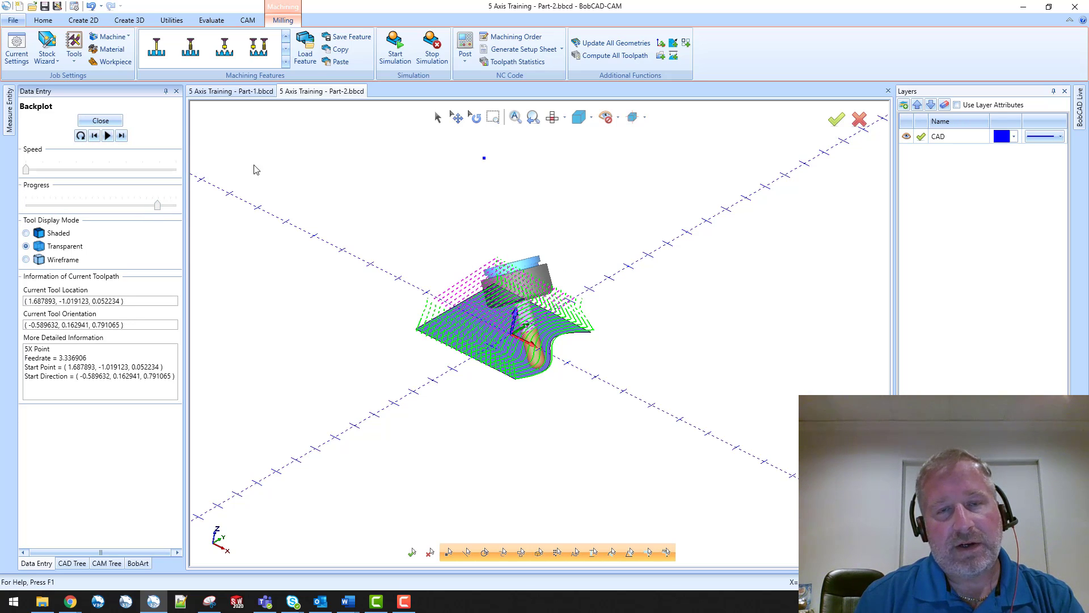
middle_drag(458, 342, 499, 400)
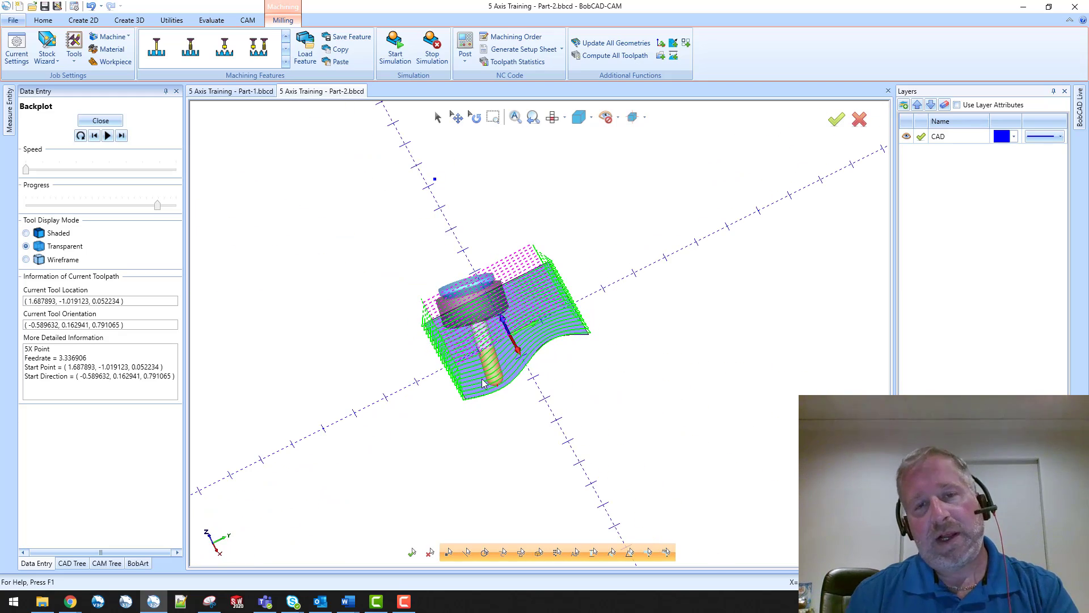
middle_drag(489, 269, 515, 254)
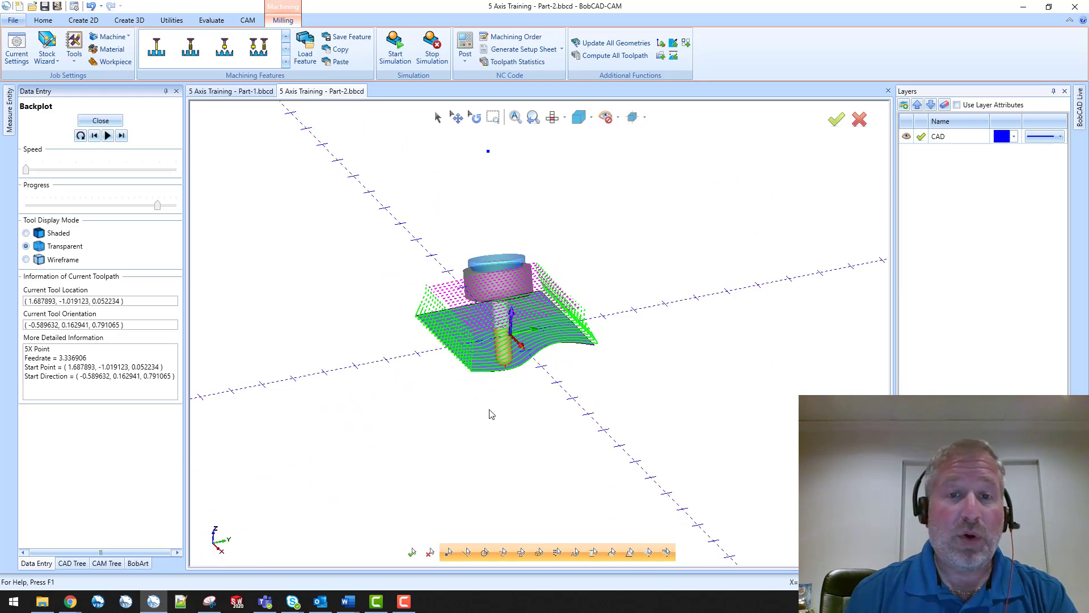
middle_drag(648, 415, 655, 336)
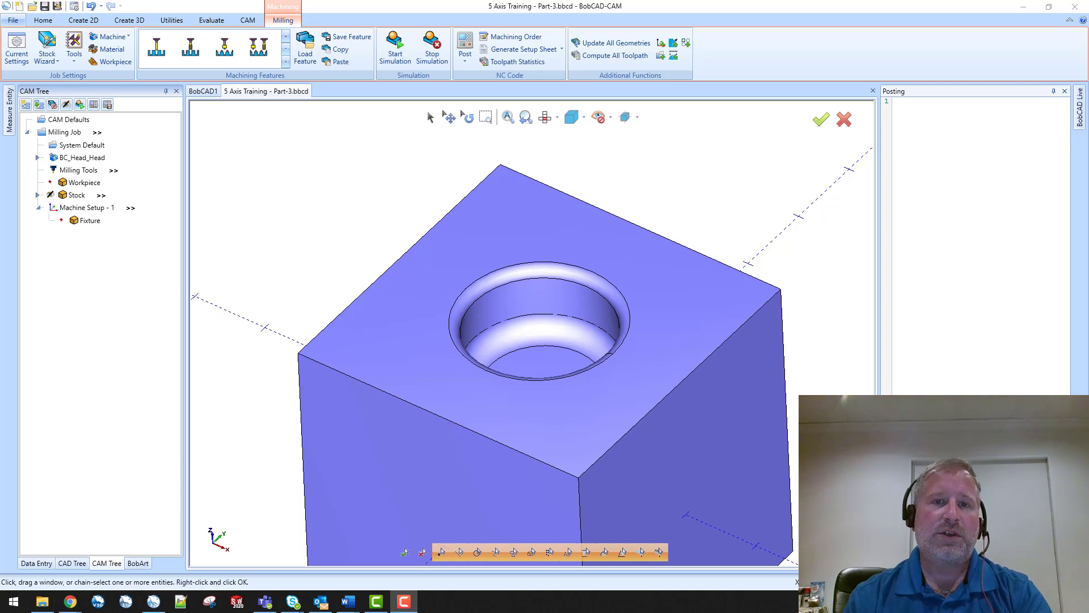
Examine the pocket in the Part-3 block from the front view and at an angle, checking its wall taper and fillets
click(380, 231)
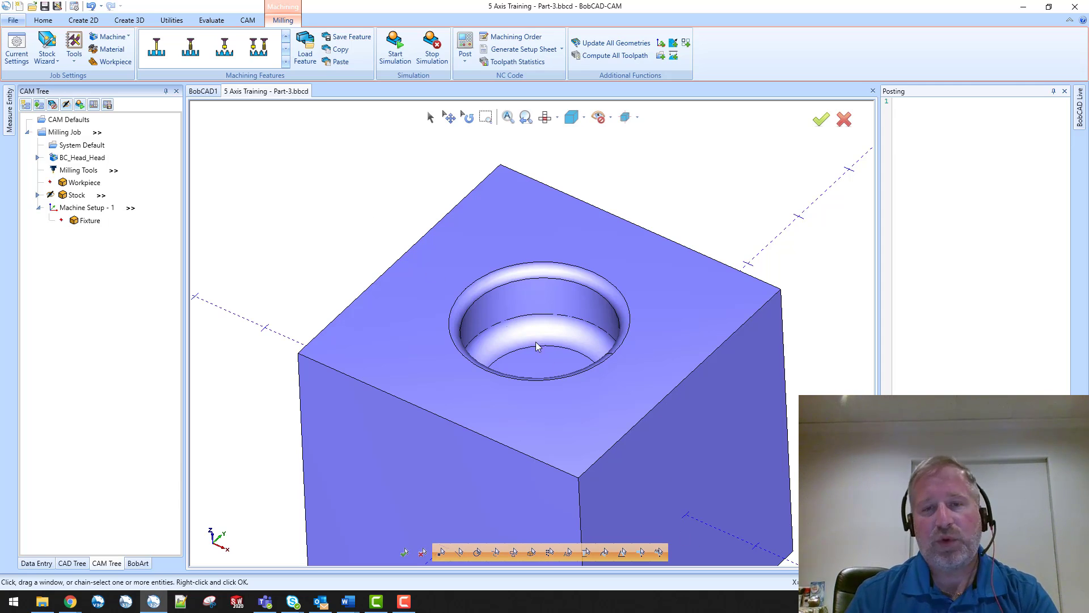
mouse_move(617, 358)
middle_down()
mouse_move(635, 333)
mouse_move(584, 360)
mouse_move(589, 369)
mouse_move(602, 362)
middle_up()
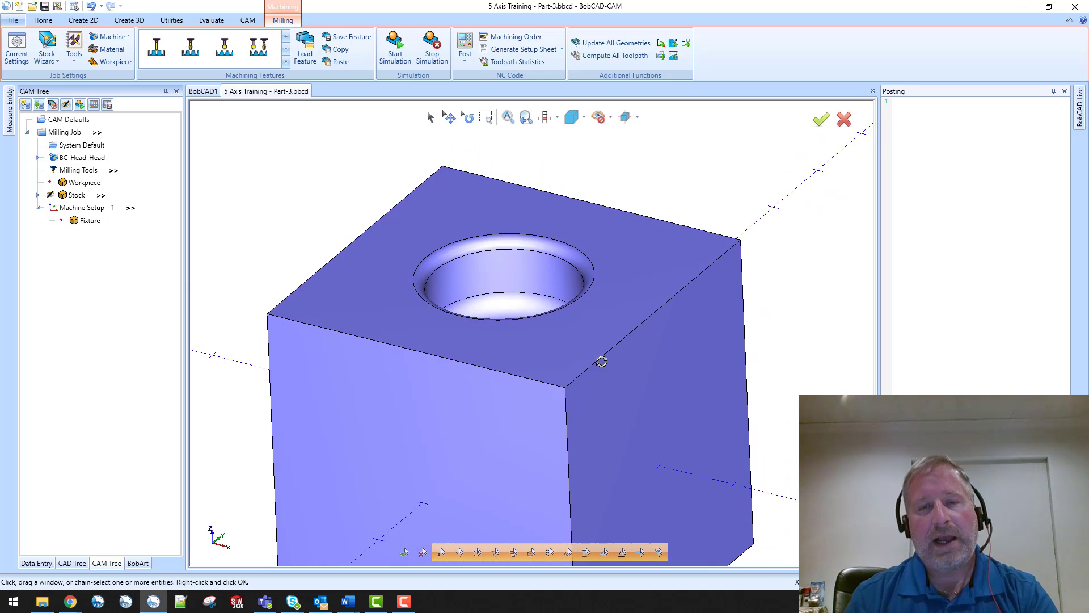
click(559, 118)
click(568, 183)
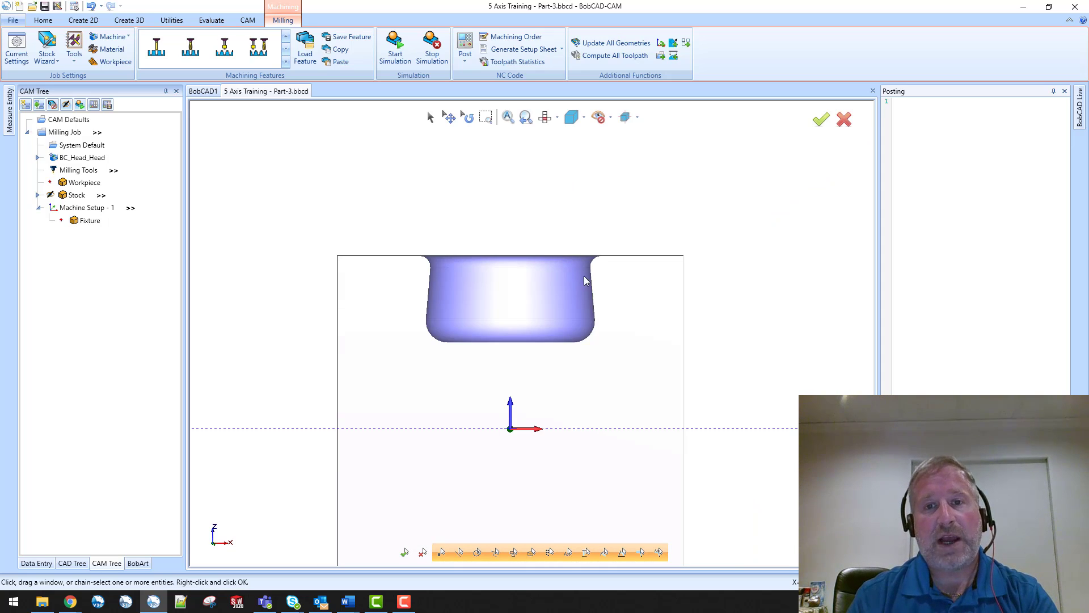
scroll(584, 277, up, 3)
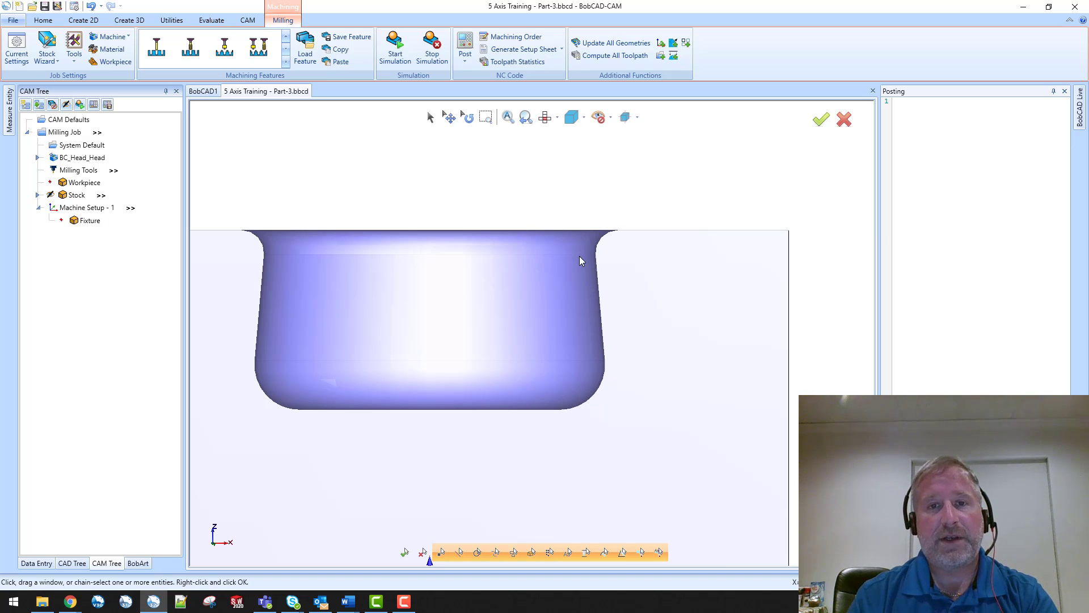
middle_drag(656, 316, 594, 354)
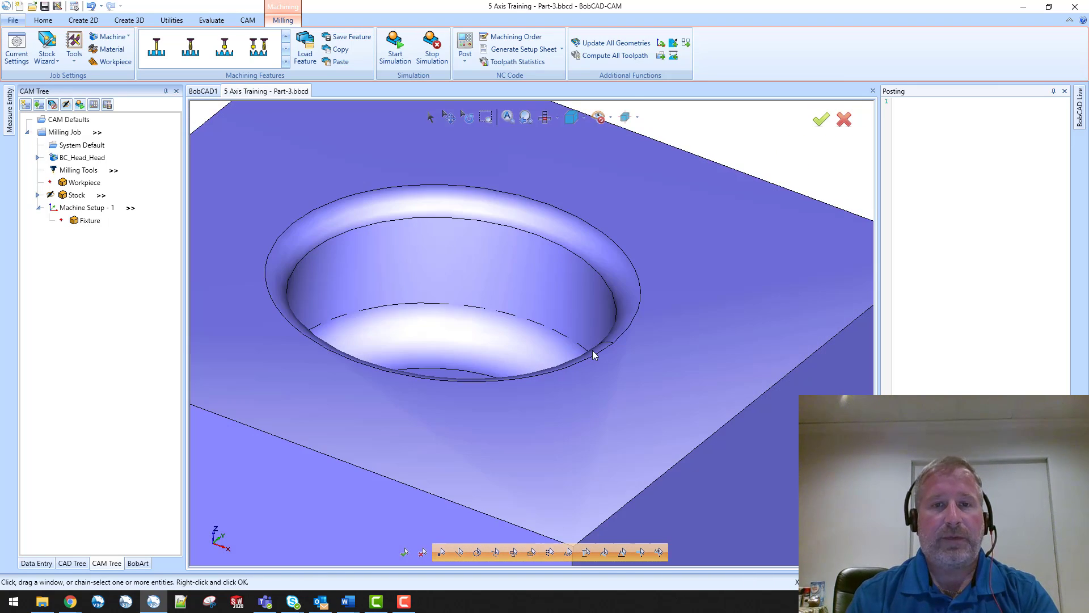
scroll(594, 355, down, 4)
mouse_move(499, 377)
middle_down()
mouse_move(526, 348)
mouse_move(510, 375)
mouse_move(514, 363)
middle_up()
Add a Mill Multiaxis feature to Machine Setup - 1 with the Surface toolpath type Morph between 2 curves
right_click(92, 223)
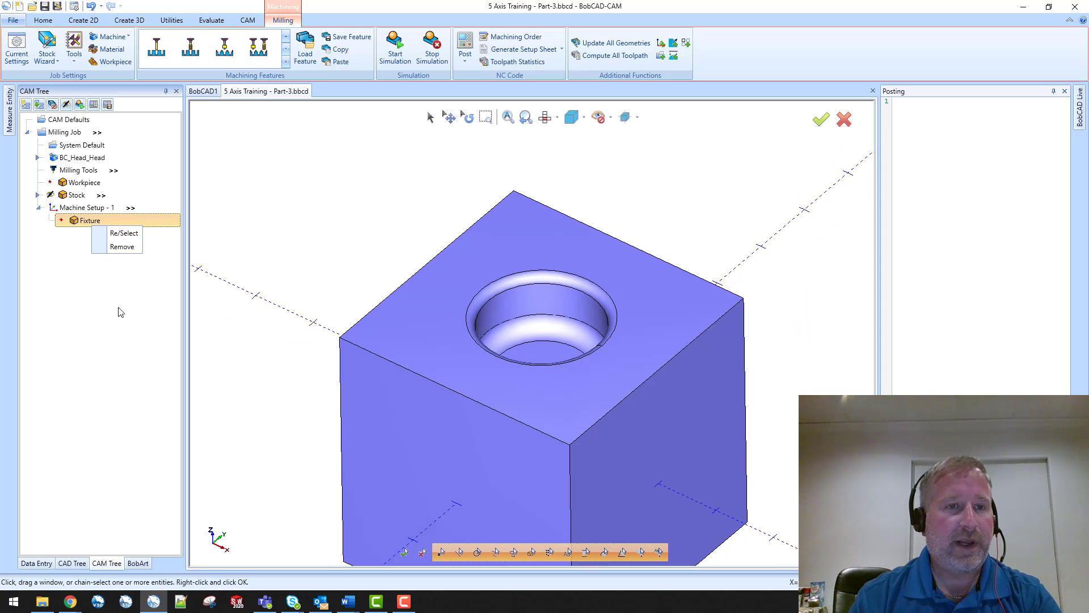
right_click(90, 212)
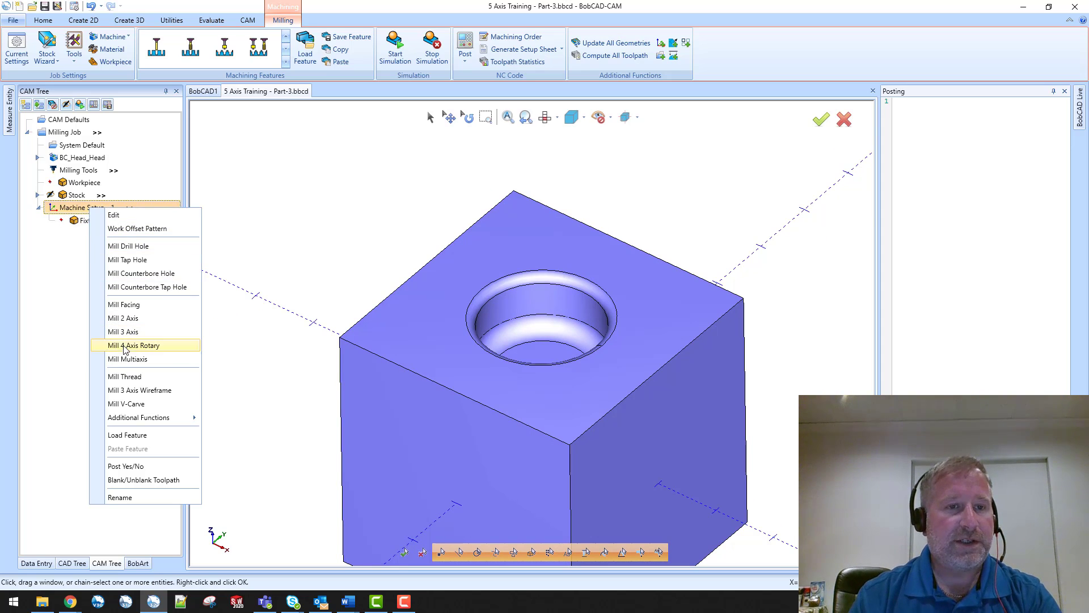
click(131, 361)
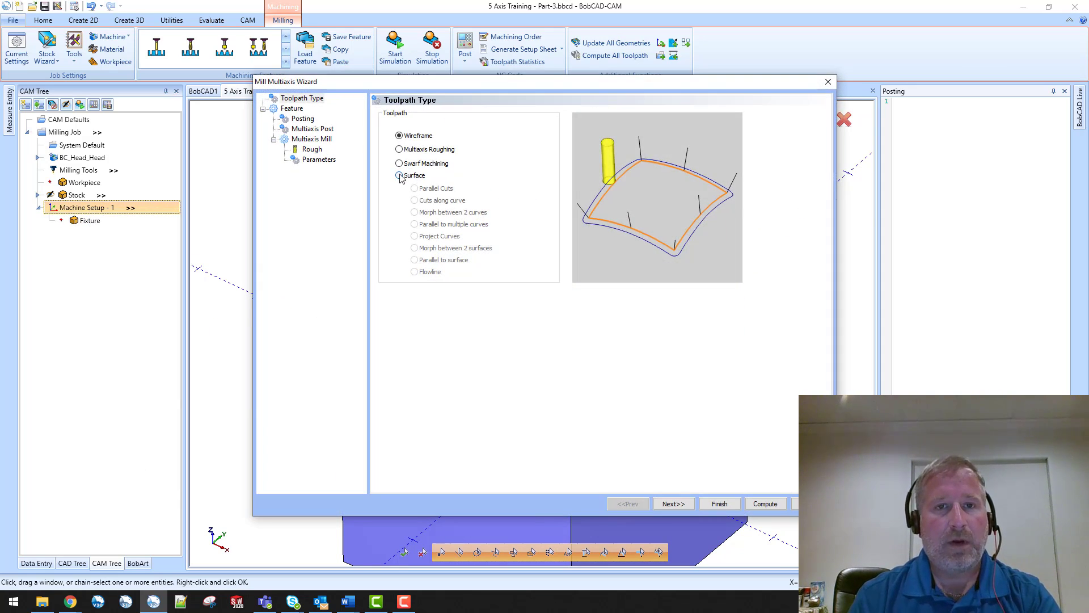
click(400, 176)
click(445, 213)
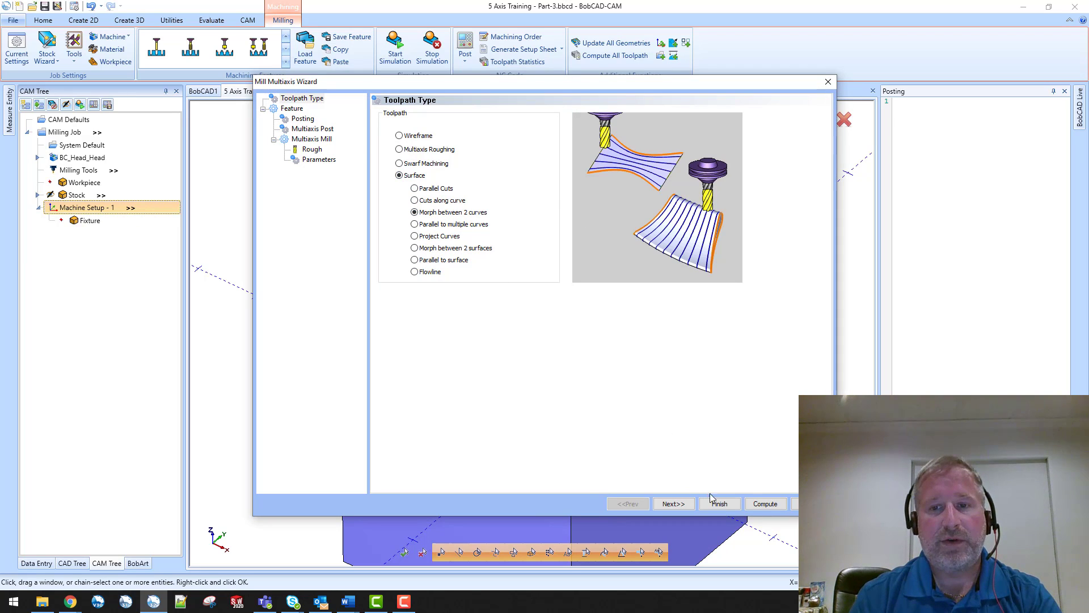
click(673, 504)
Set the rough tool's corner radius to 0.250, keeping its 0.5000 diameter
click(312, 149)
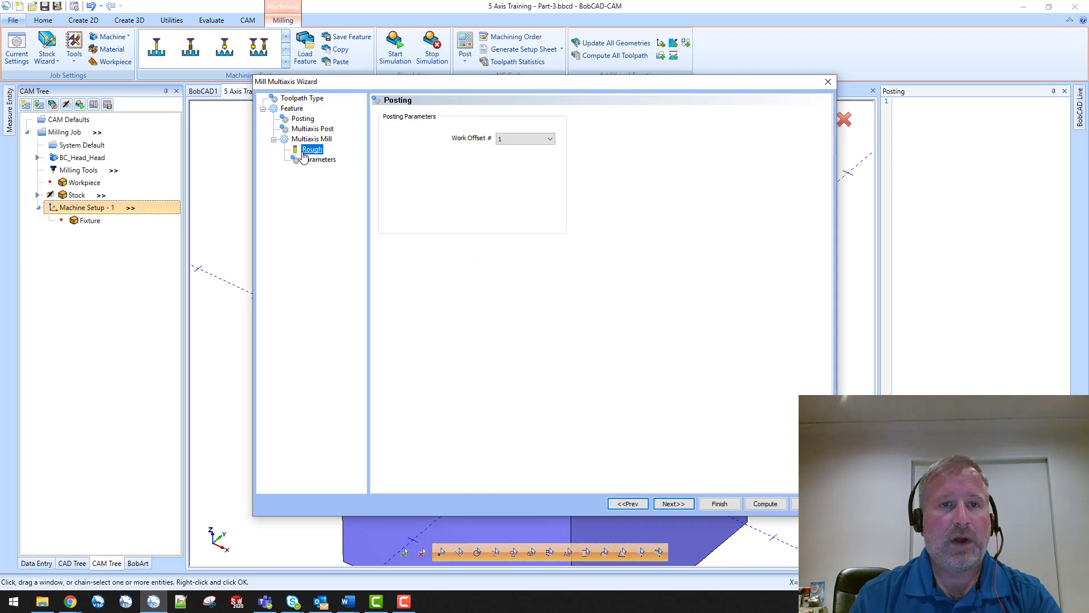
key(Tab)
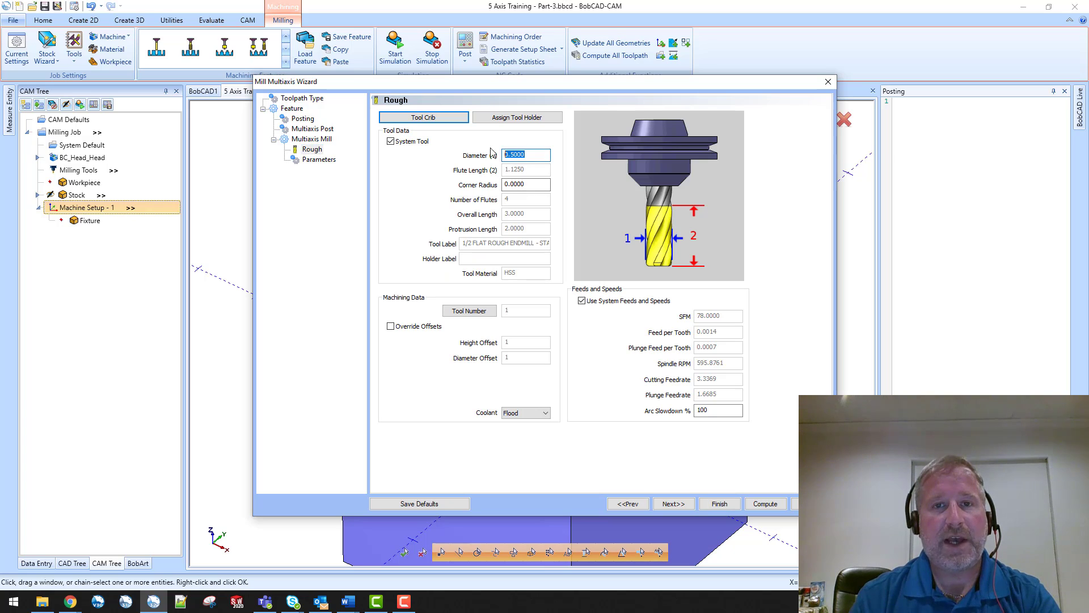
key(Tab)
text(.250)
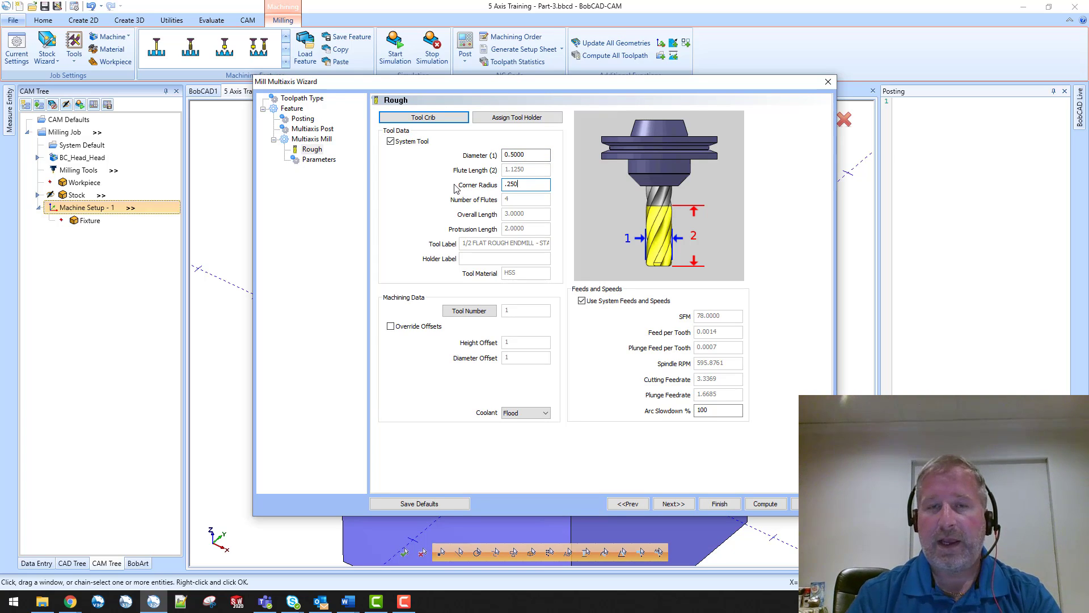
key(Tab)
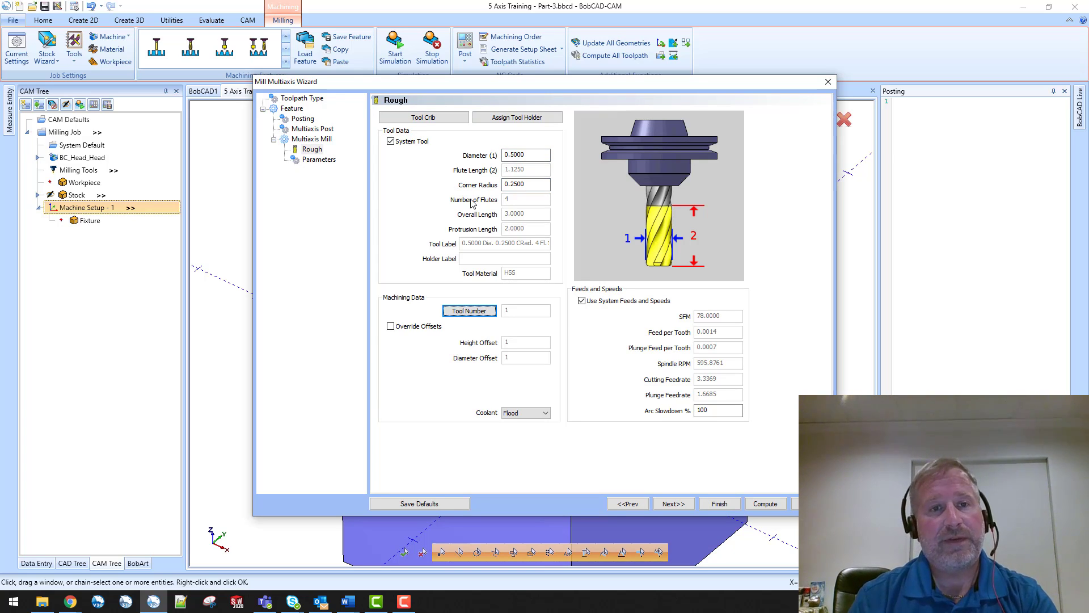
Assign the pocket's upper rim edge as the first curve and its floor edge as the second curve
click(319, 159)
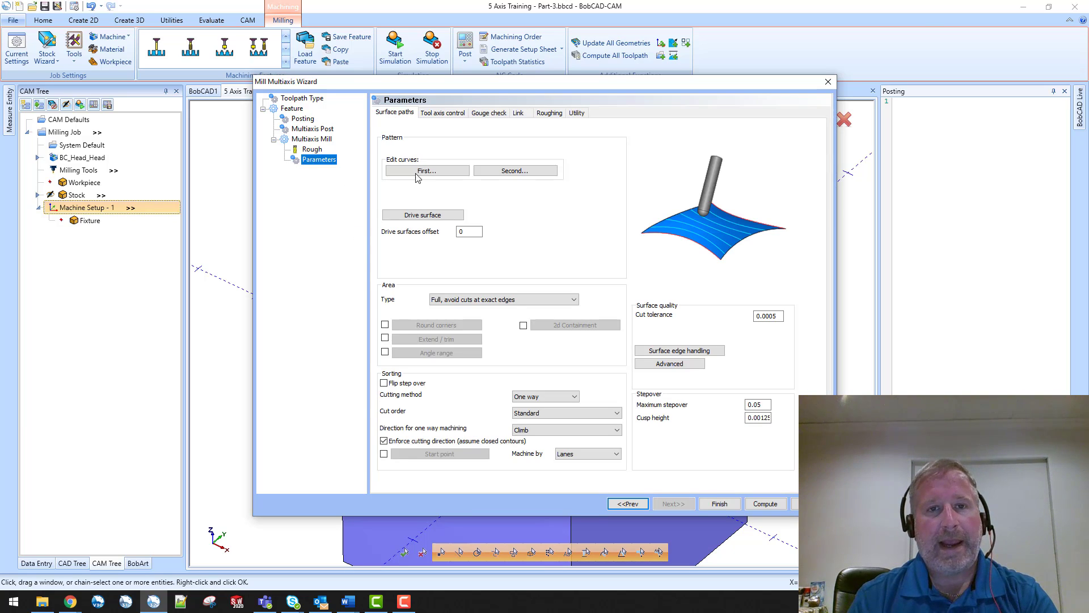
click(422, 174)
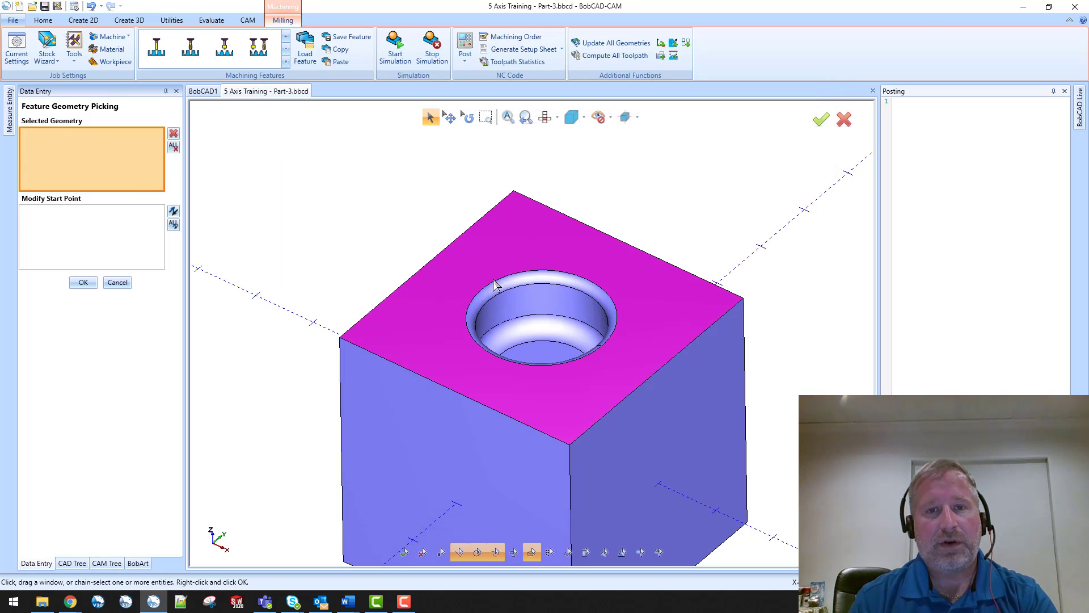
click(495, 285)
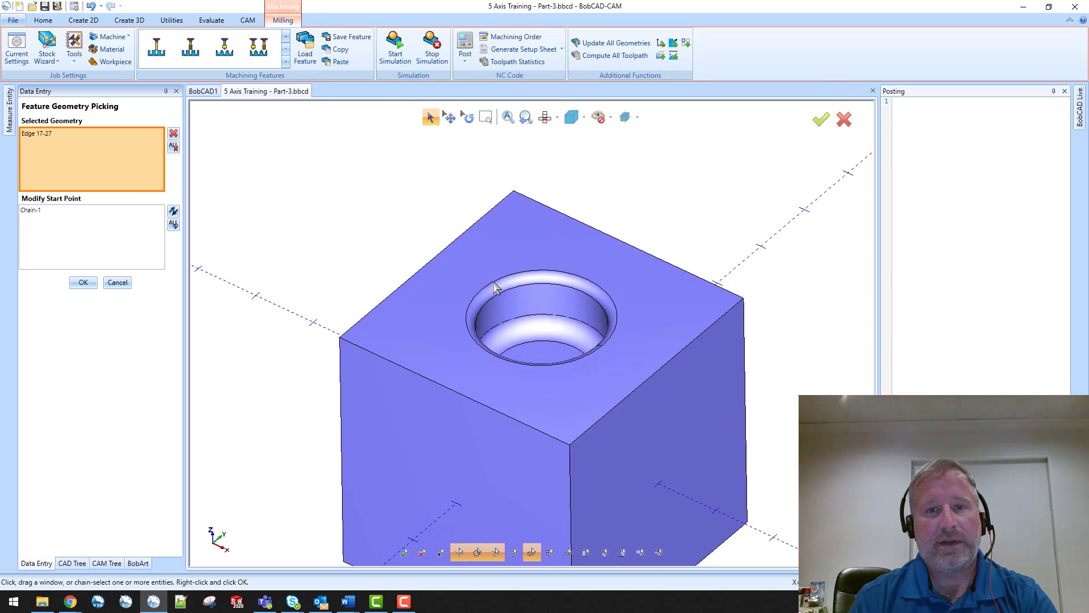
click(86, 285)
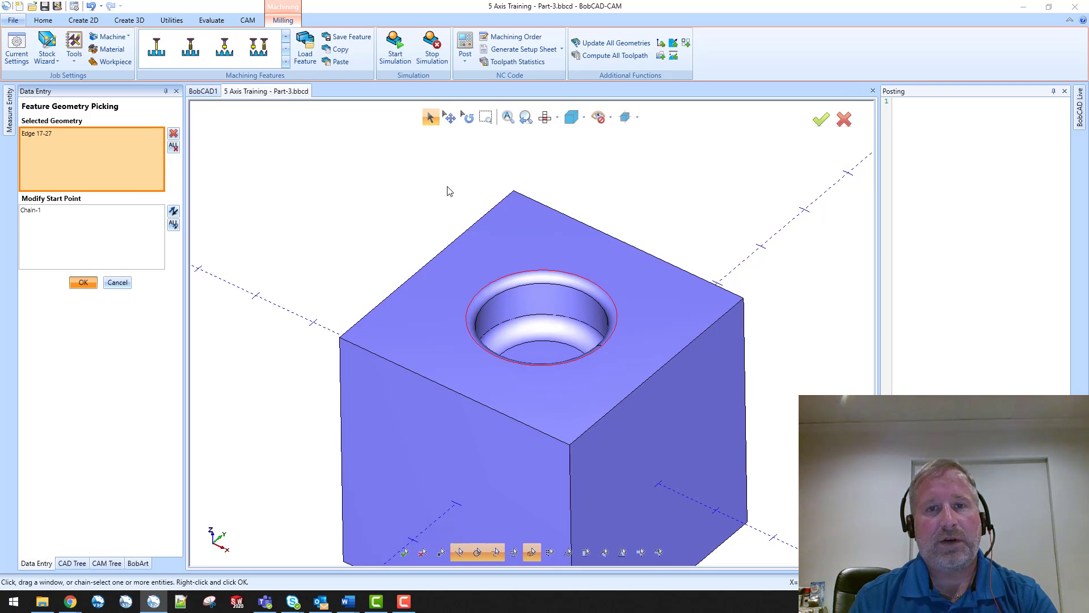
click(516, 172)
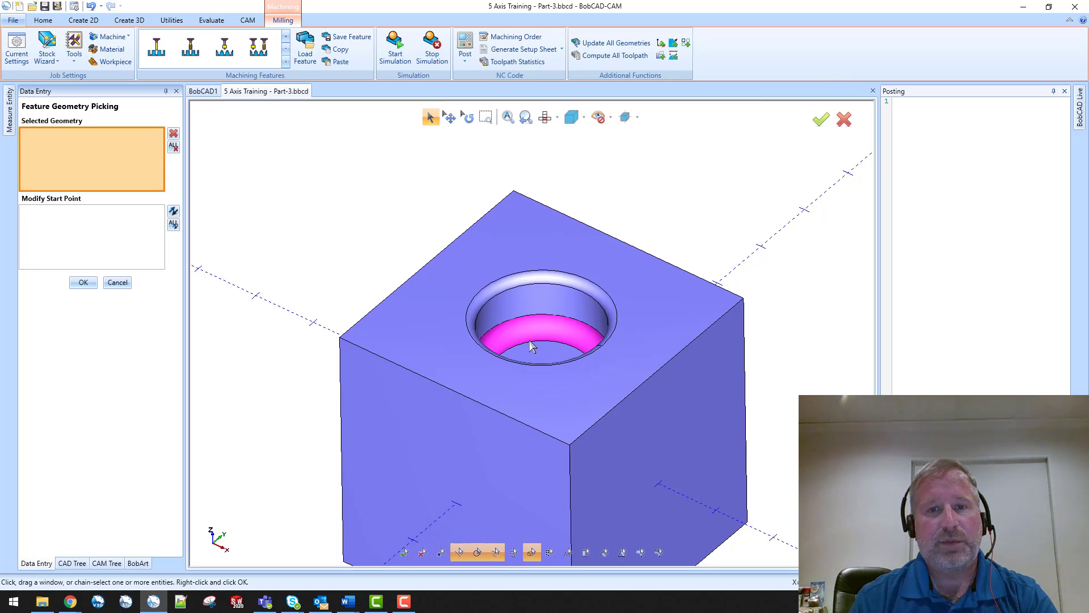
click(530, 341)
click(83, 282)
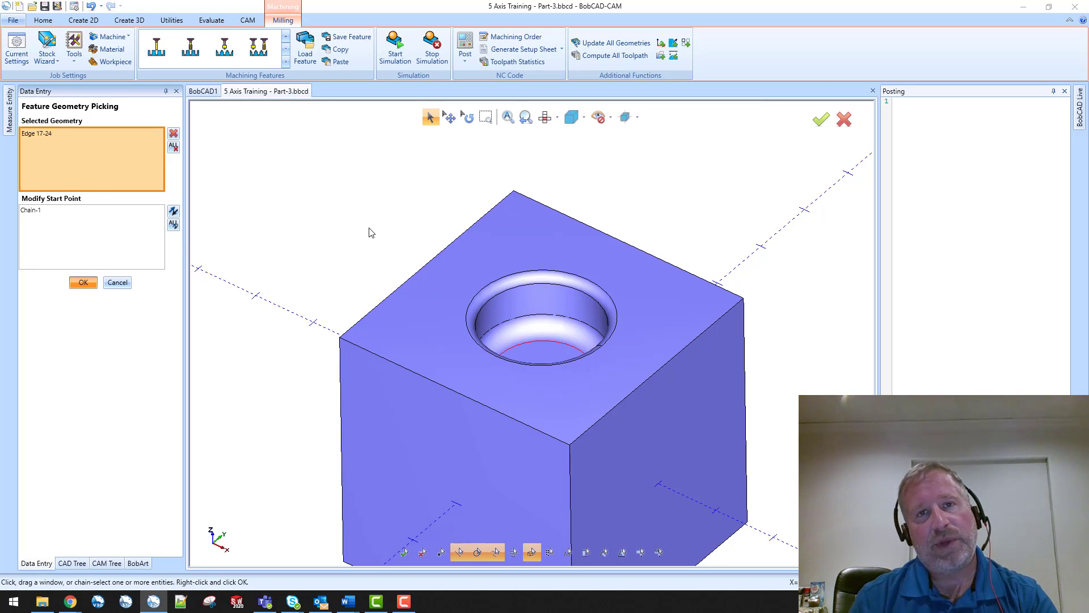
Assign the pocket's upper fillet, wall and lower fillet faces as drive surfaces and compute the toolpath
click(422, 215)
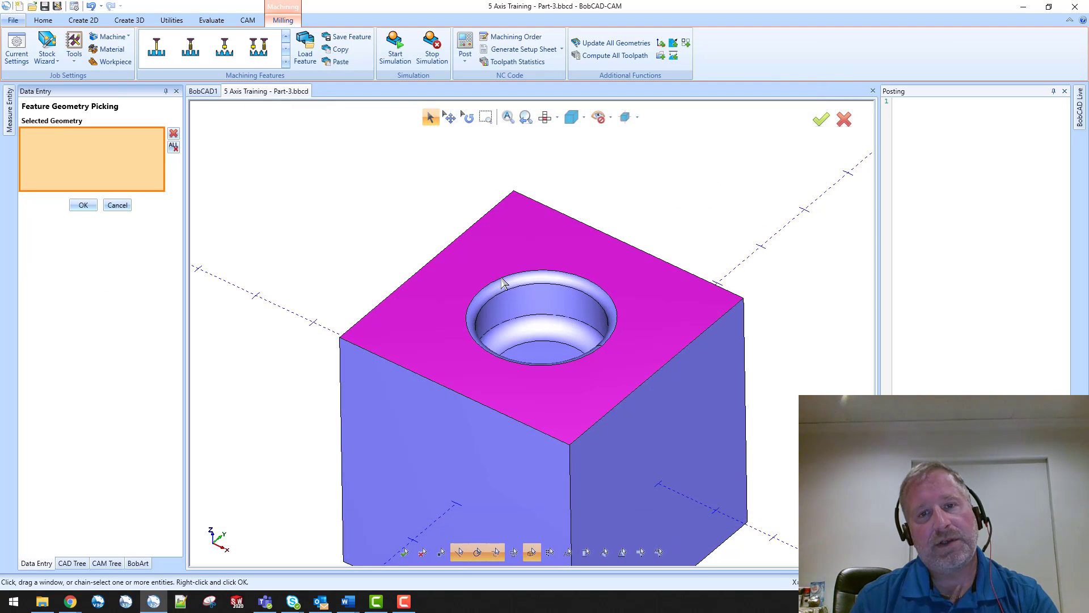
click(506, 283)
click(521, 300)
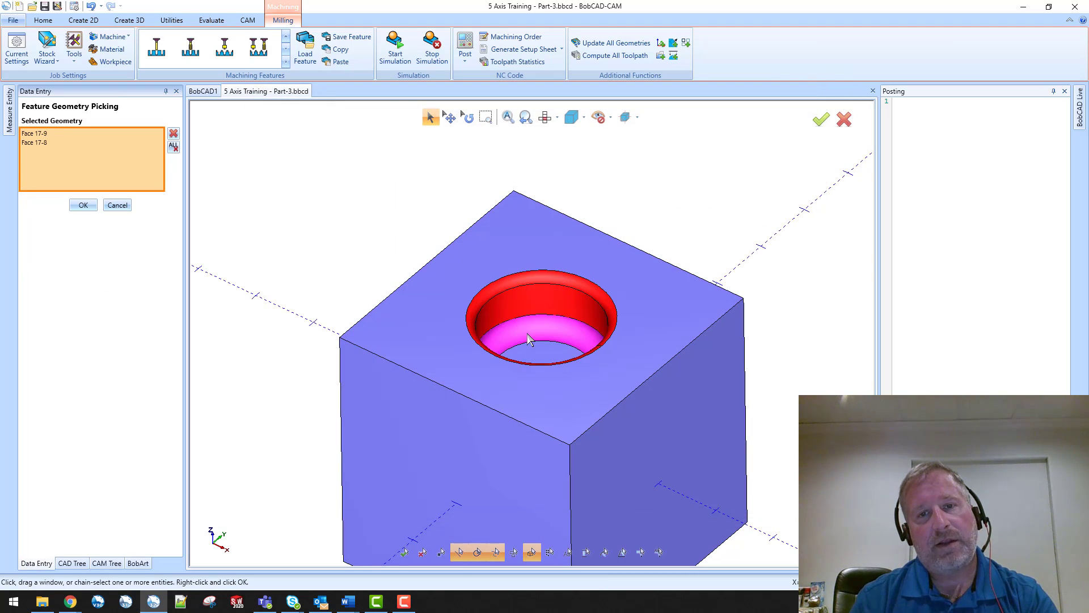
click(526, 332)
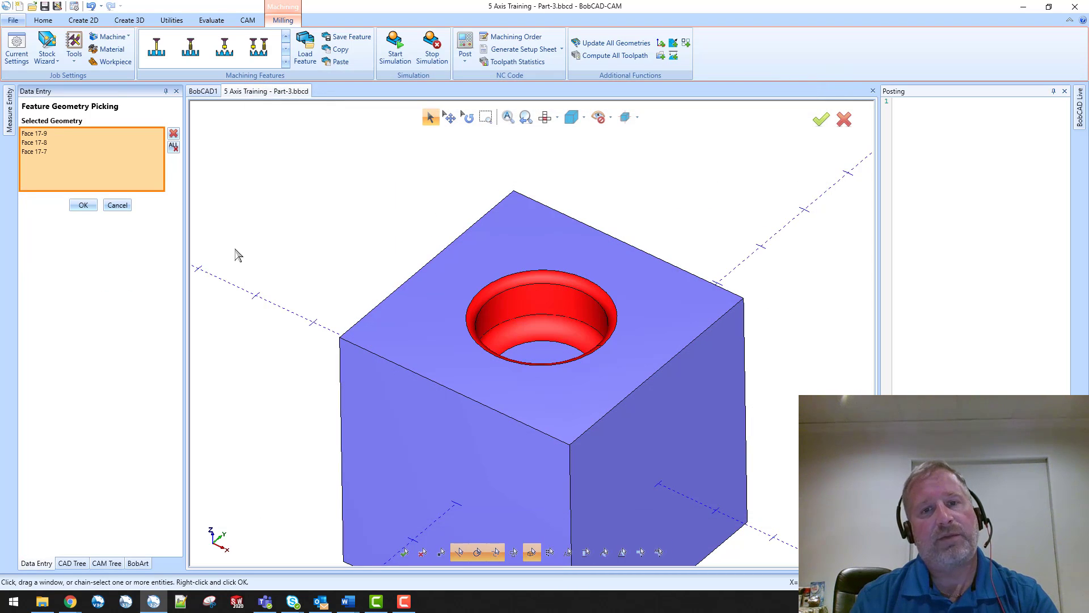
right_click(371, 237)
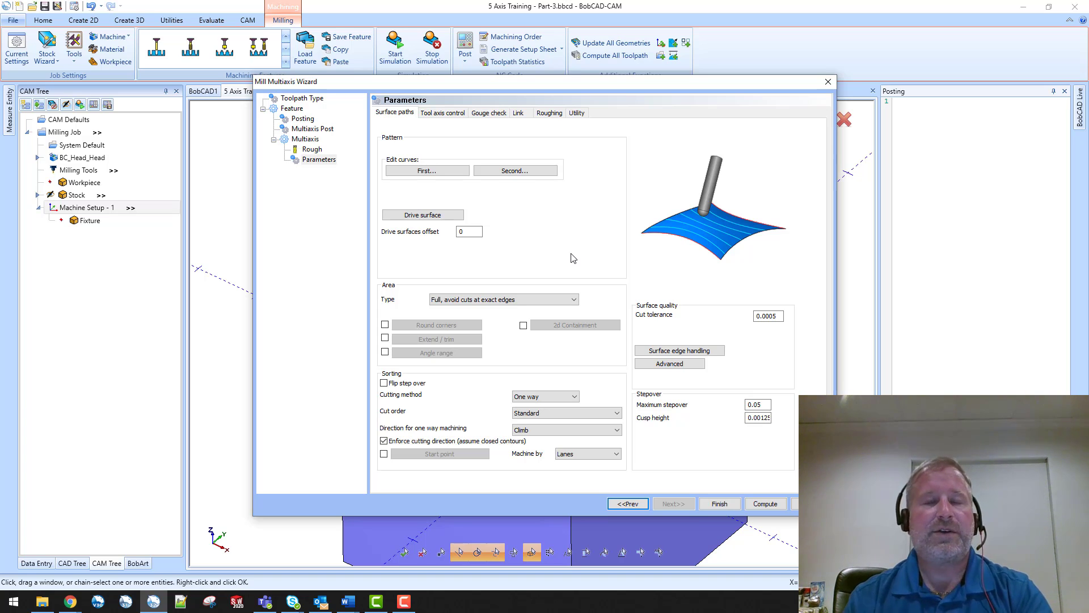
click(765, 504)
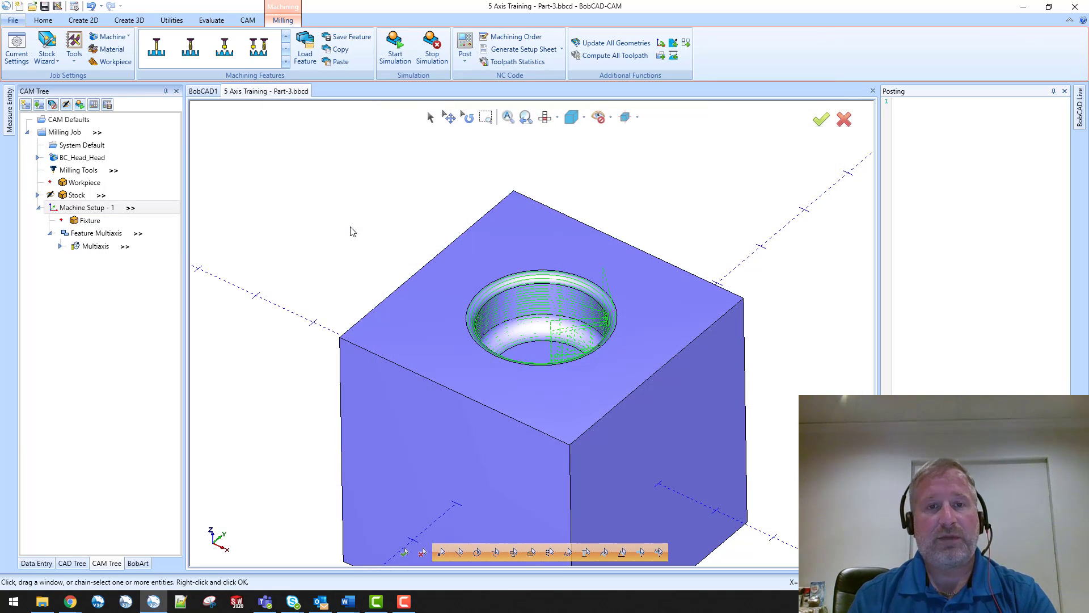
Make the block translucent and examine the computed toolpath inside the pocket at an angle and from the side
key(ctrl+t)
scroll(523, 376, up, 4)
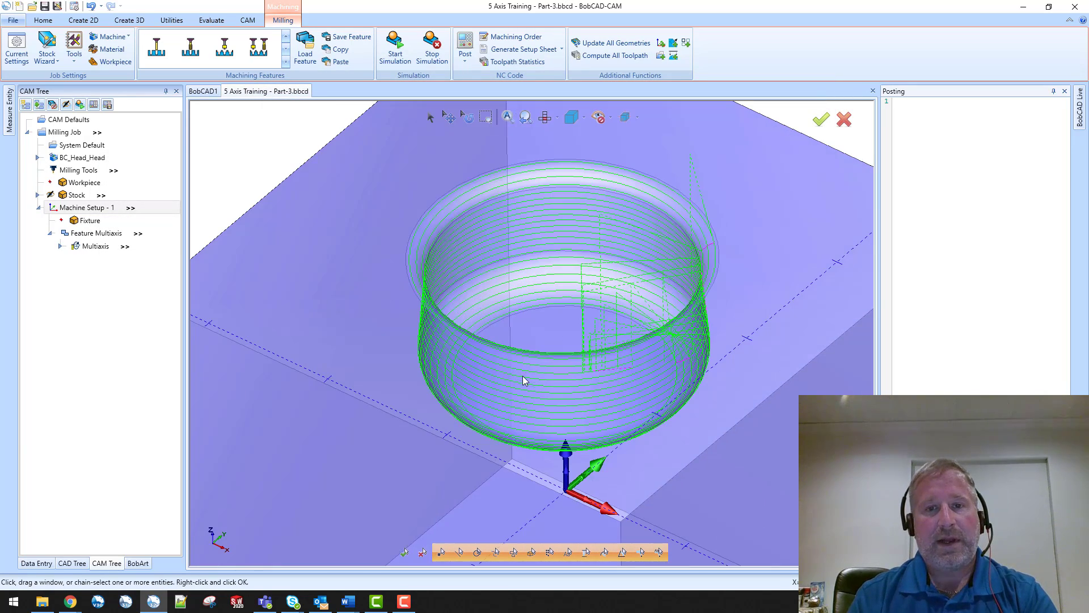
middle_drag(522, 376, 554, 384)
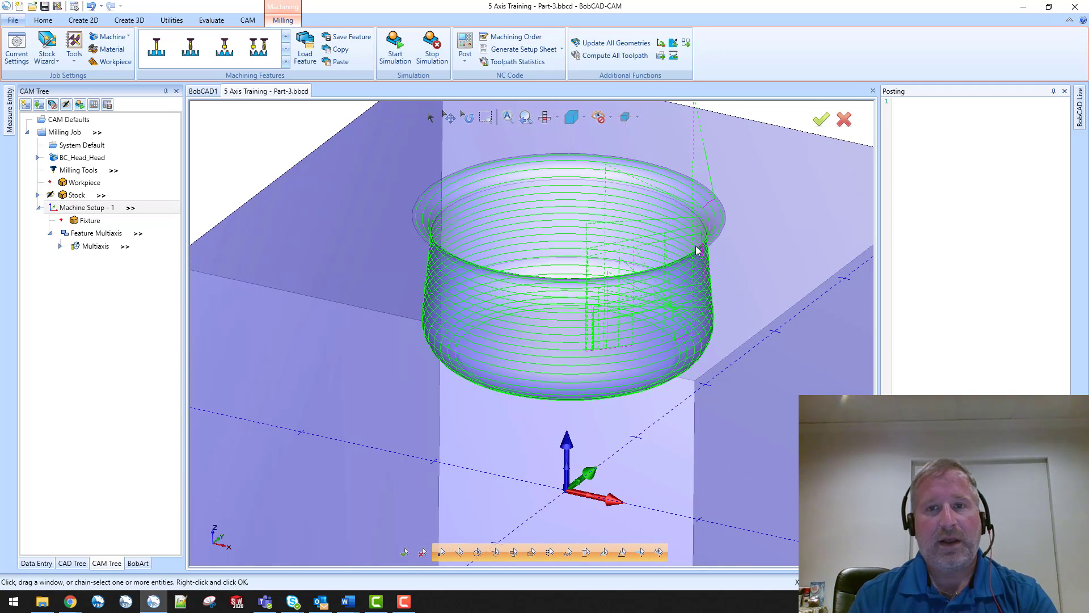
middle_drag(538, 340, 500, 323)
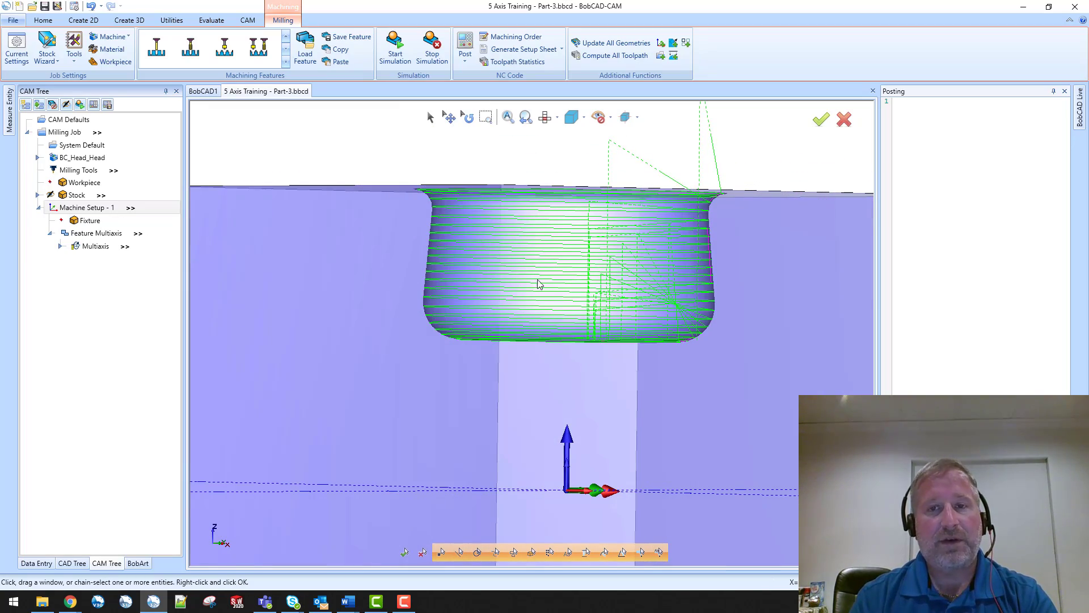
Set the Multiaxis operation's tool axis control to Tilted through point and save the operation without defining the tilt point
middle_drag(539, 284, 479, 276)
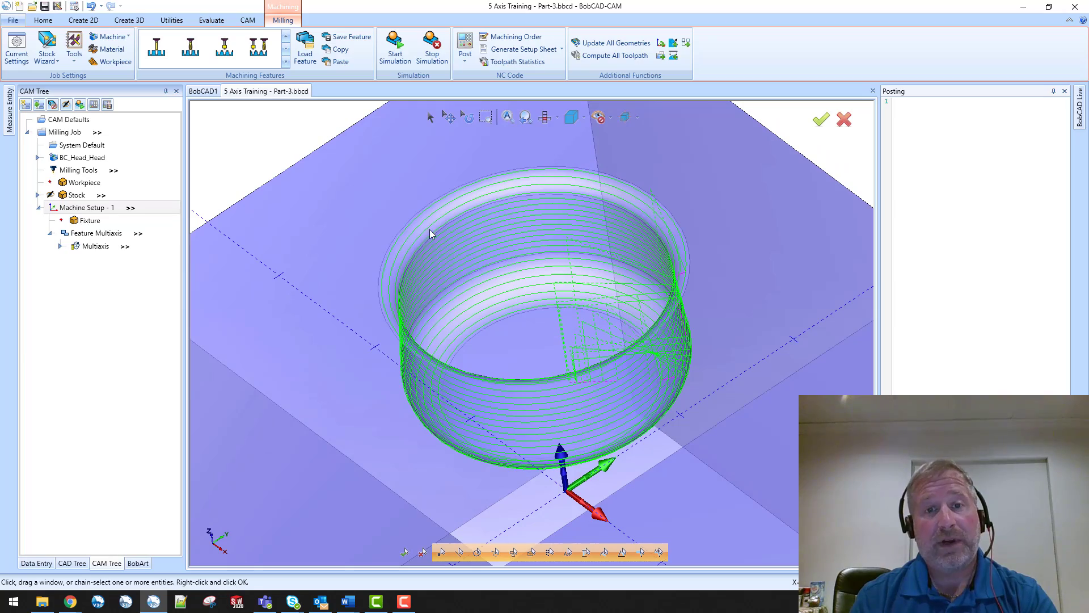
middle_drag(583, 380, 620, 355)
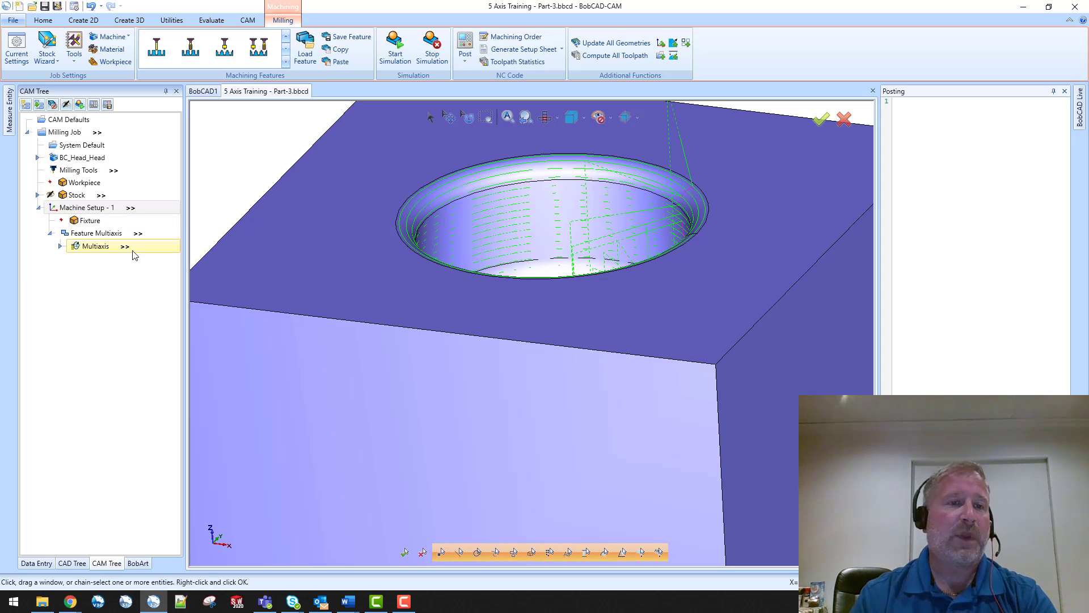
right_click(94, 250)
click(122, 256)
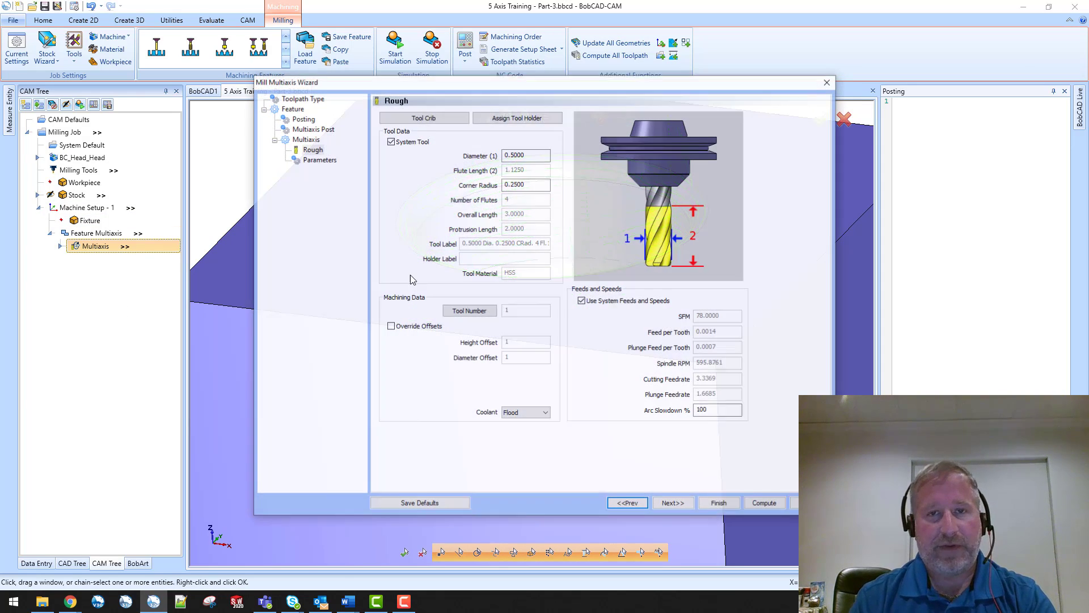
click(319, 159)
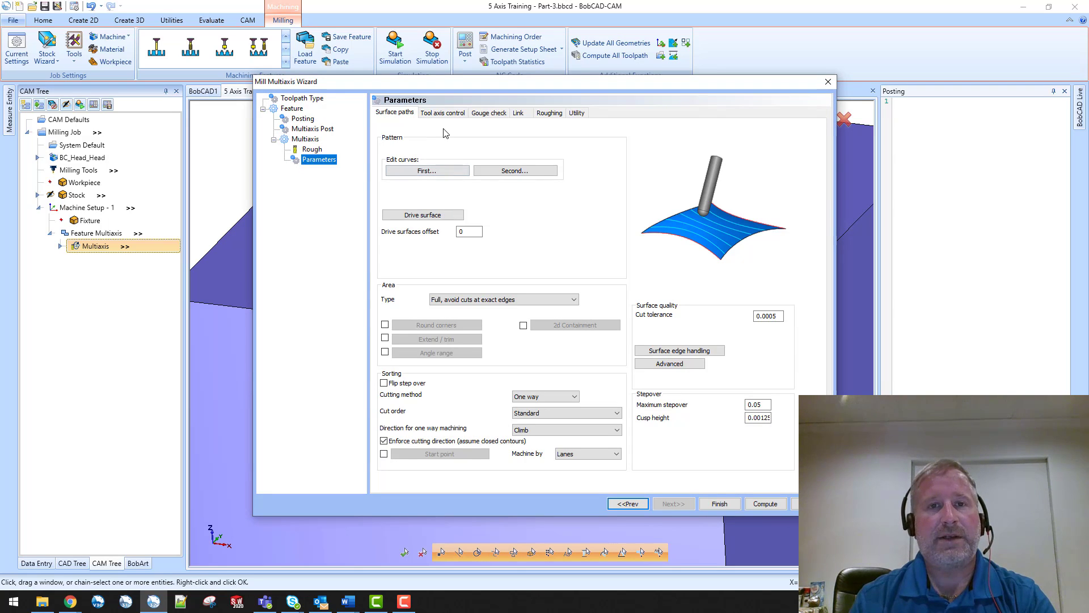
click(442, 112)
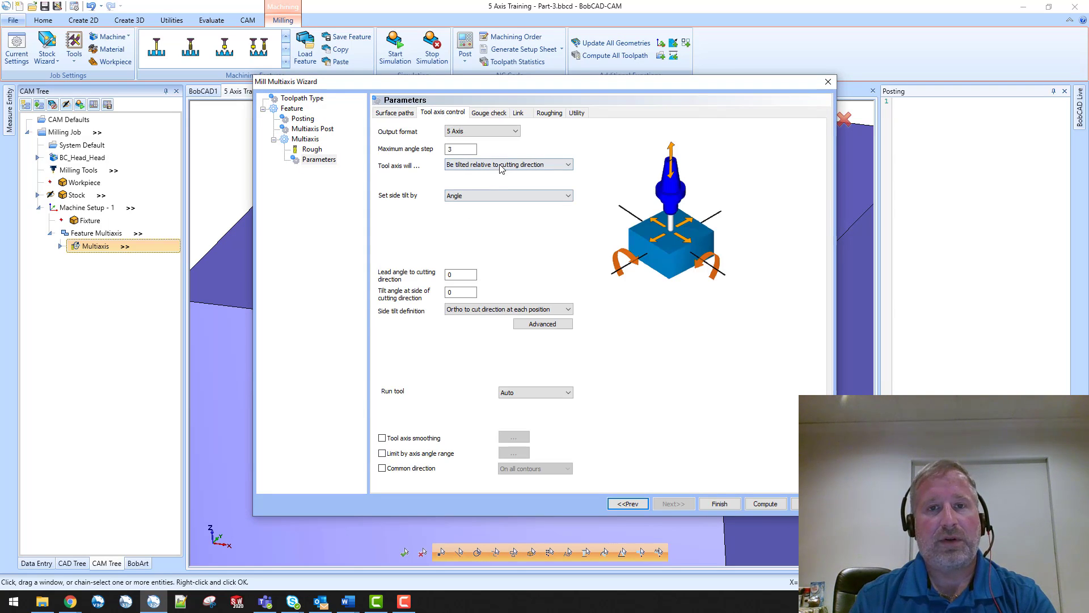
drag(605, 93, 603, 146)
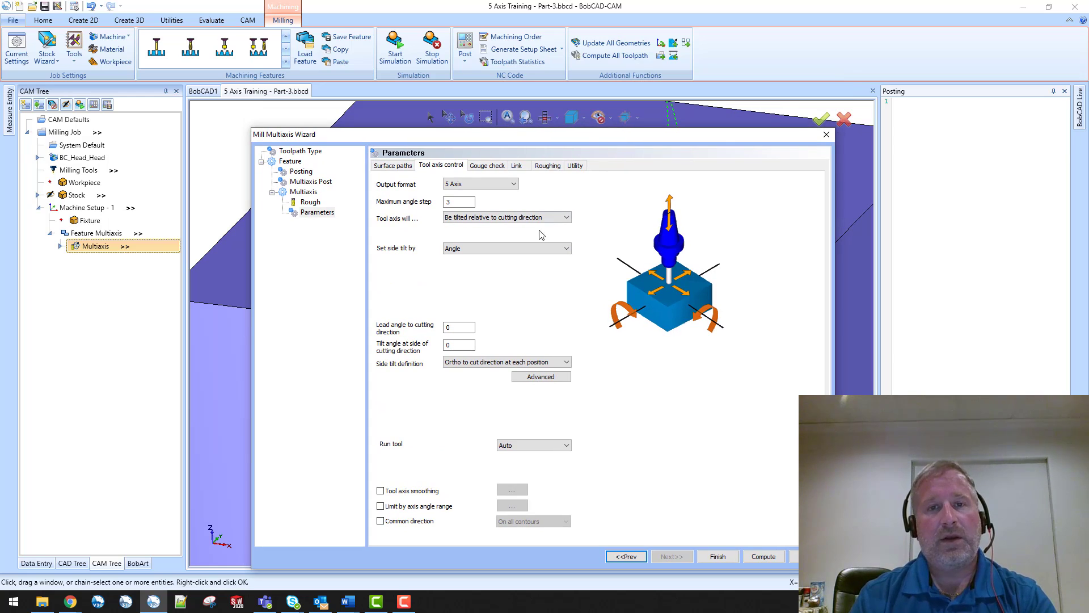
click(457, 219)
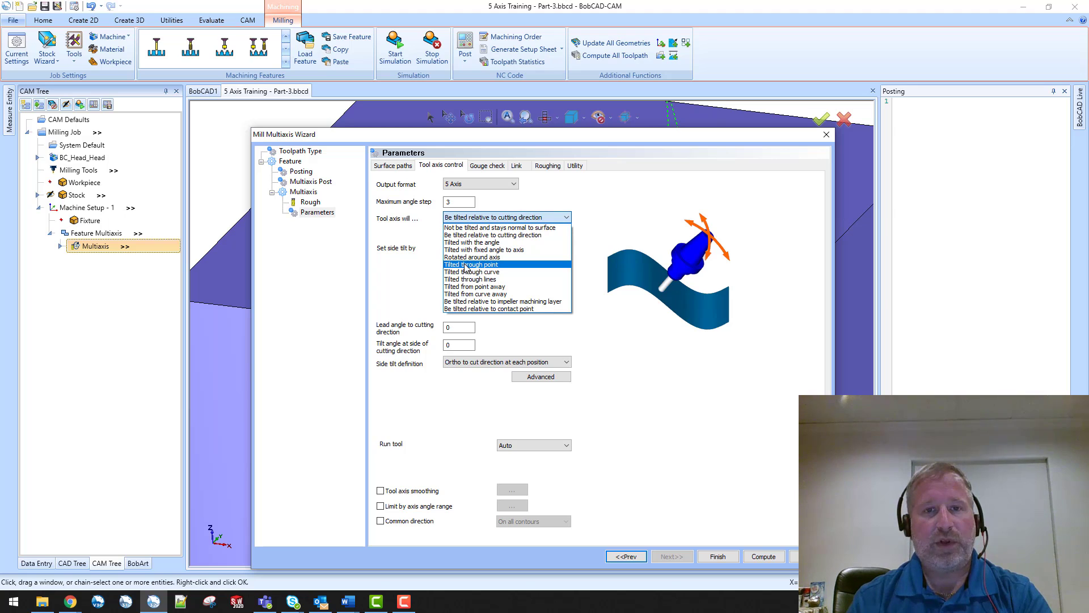
click(467, 265)
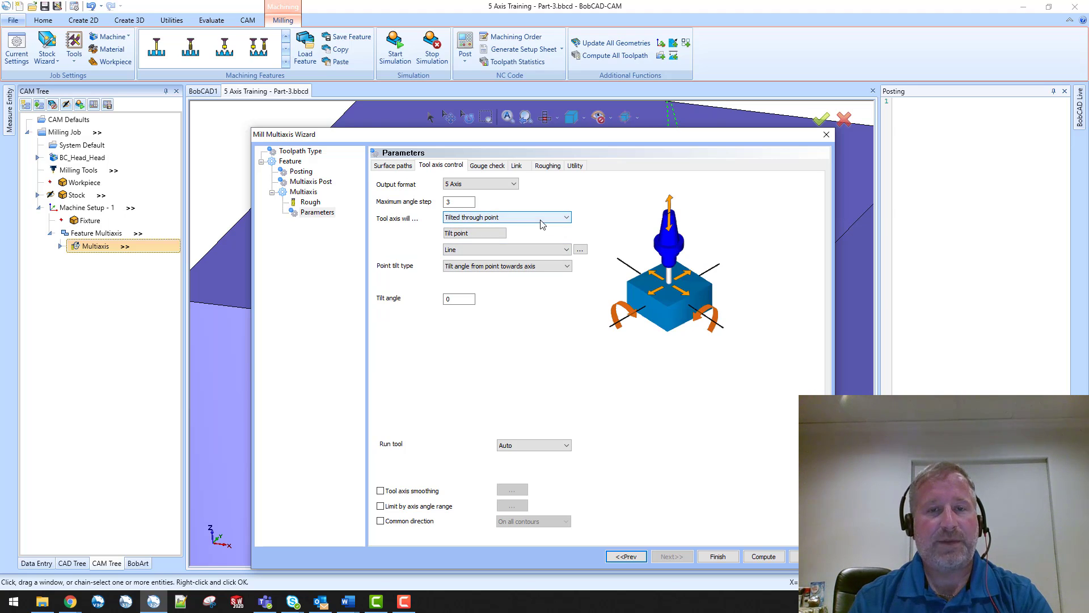
click(464, 237)
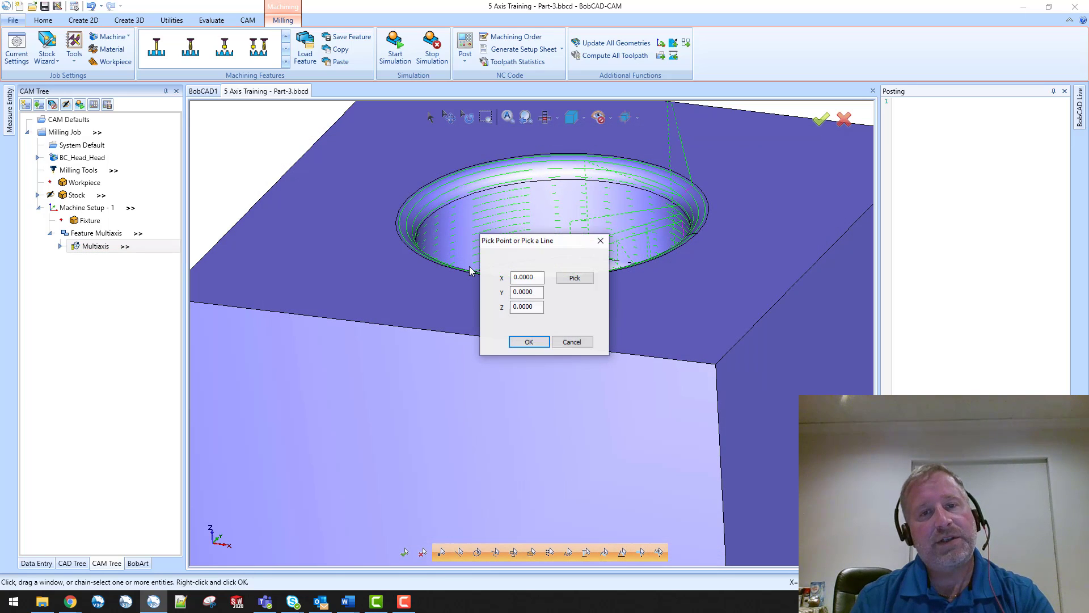
click(570, 343)
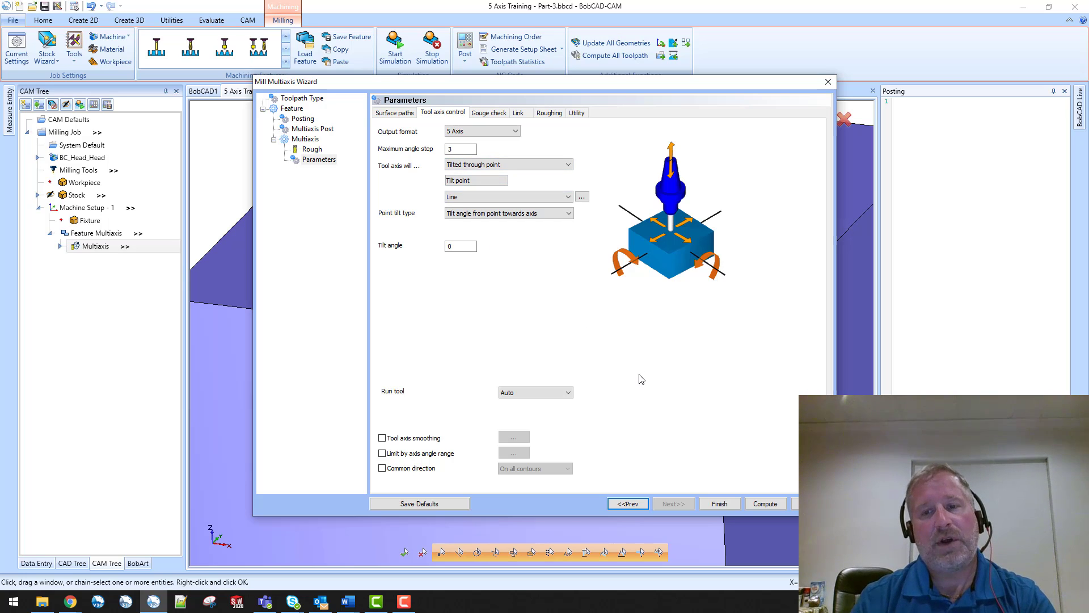
click(720, 504)
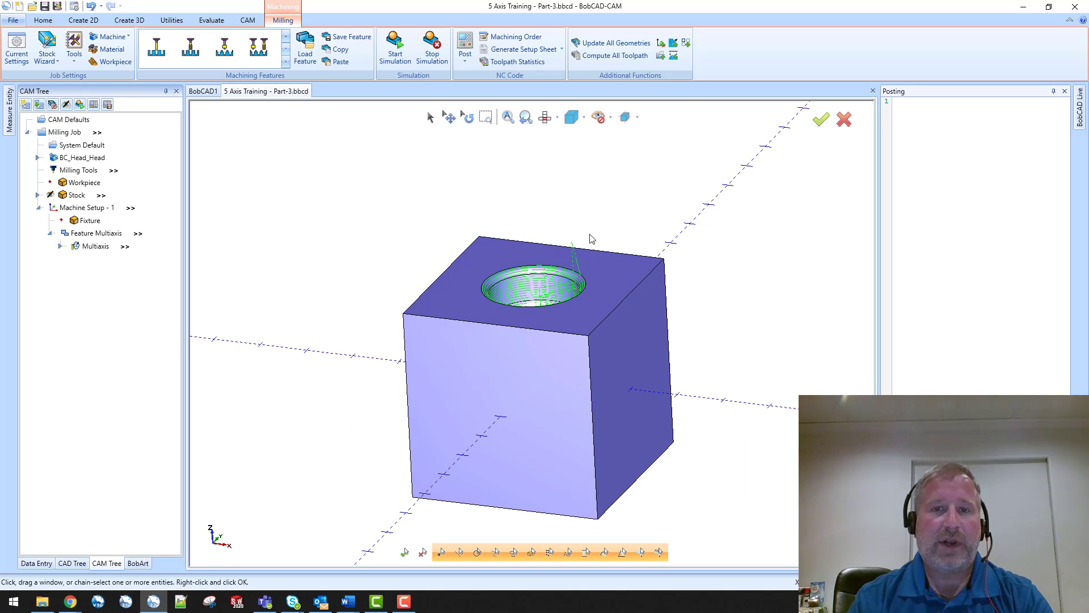
Create a point above the pocket at X 0, Y 0, Z 4
middle_drag(602, 227, 571, 295)
middle_drag(445, 319, 496, 322)
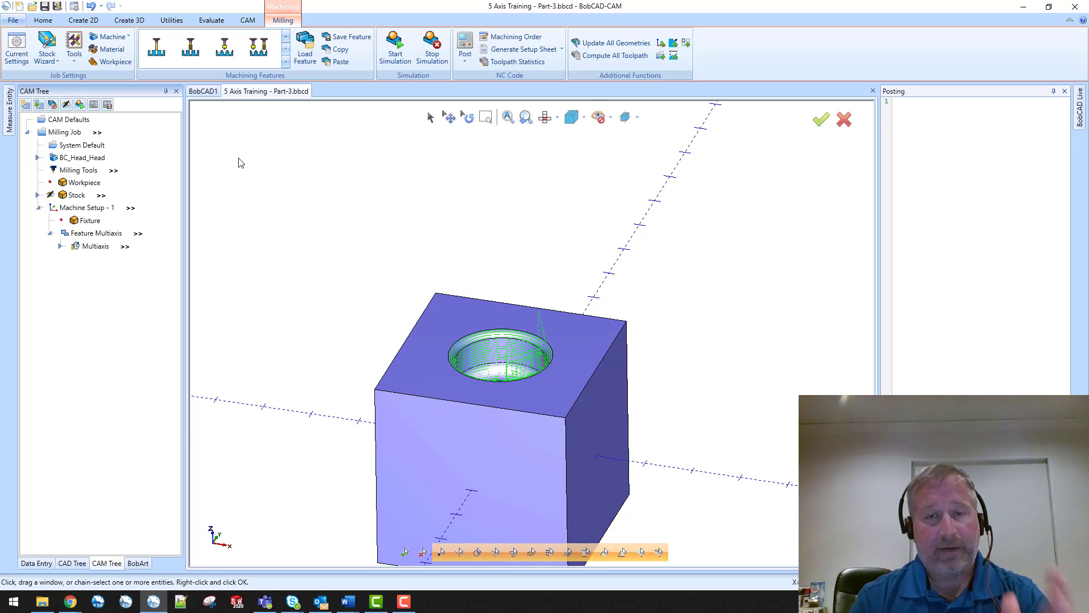
click(80, 20)
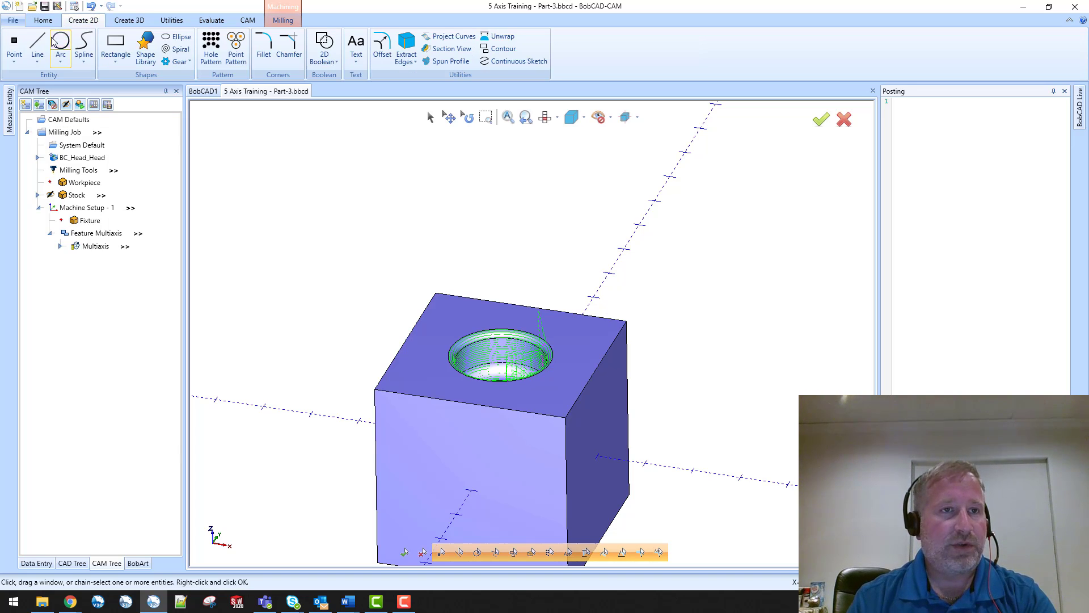
click(14, 42)
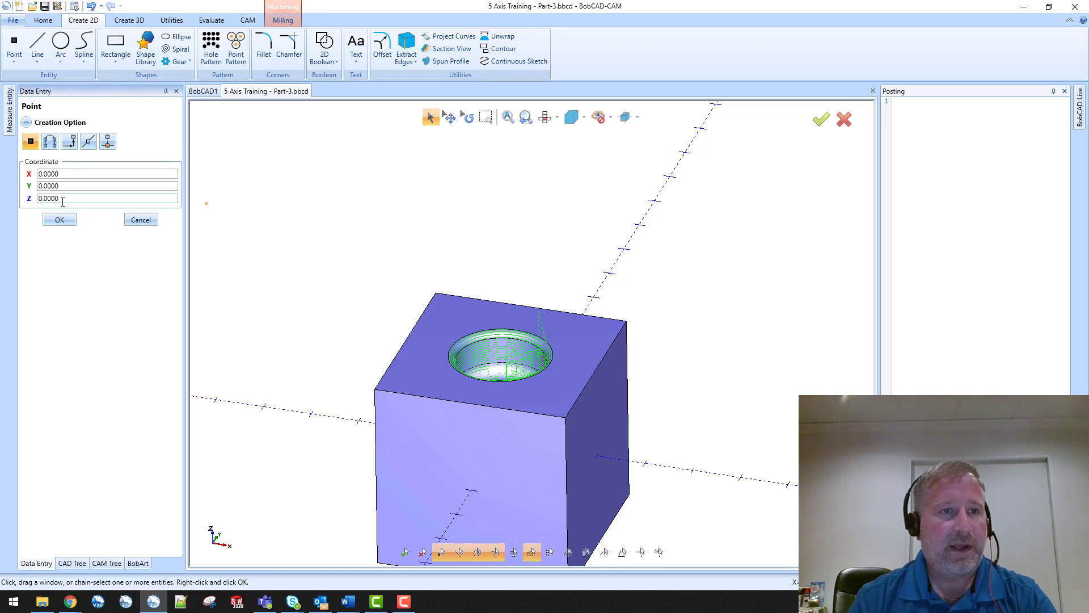
drag(63, 201, 1, 205)
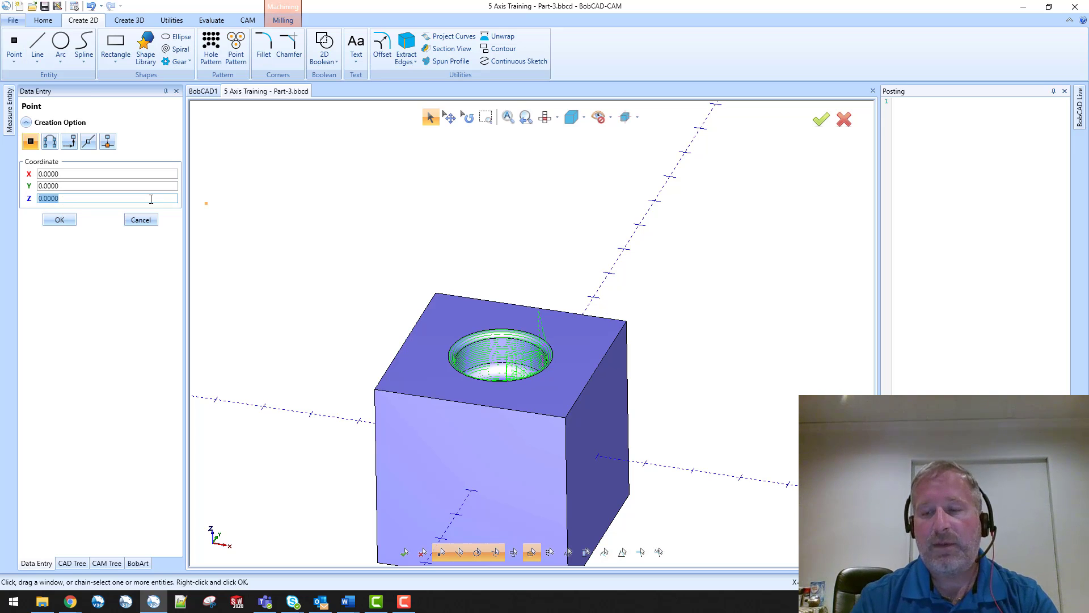
text(4)
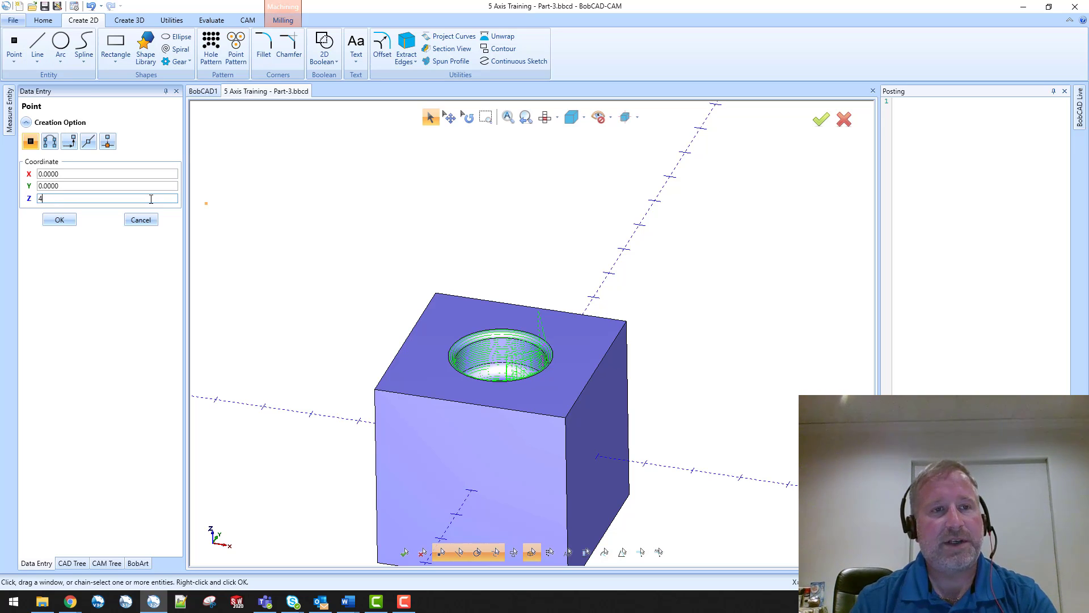
click(59, 220)
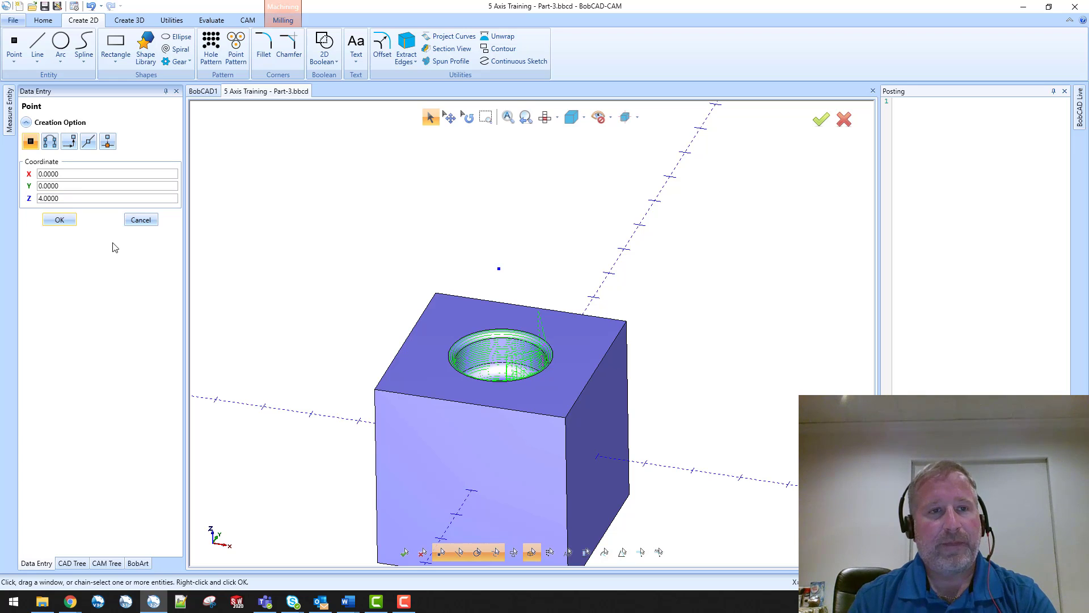
Create a second, higher point above the pocket at X 0, Y 0, Z 15 and bring both points into view
drag(72, 201, 17, 205)
text(15)
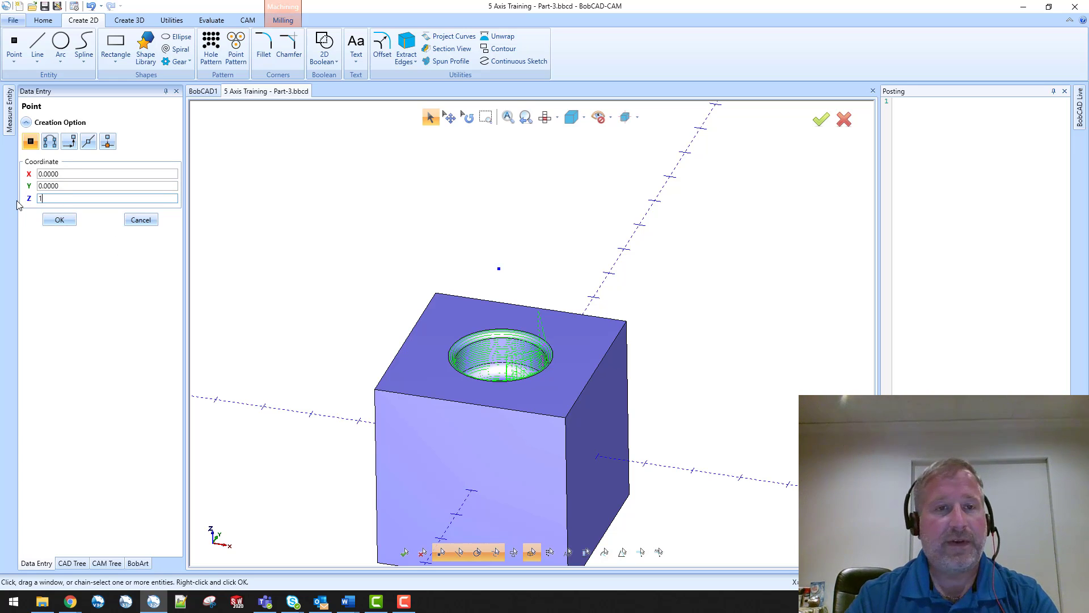
key(Tab)
click(59, 219)
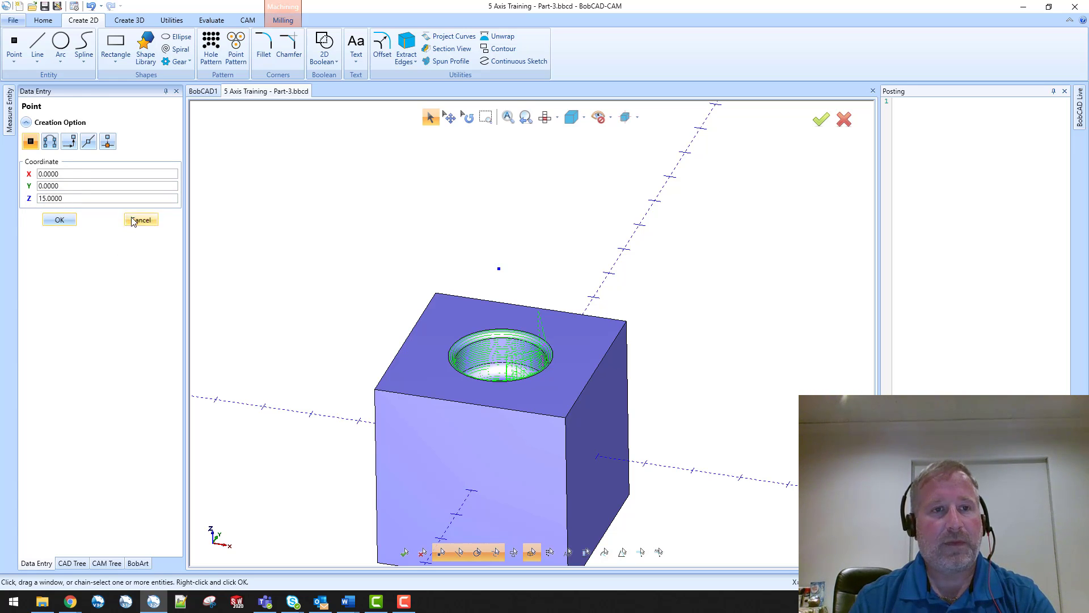
click(140, 220)
scroll(373, 274, down, 5)
middle_drag(388, 233, 454, 286)
ctrl+middle_drag(485, 251, 513, 364)
middle_drag(436, 307, 433, 312)
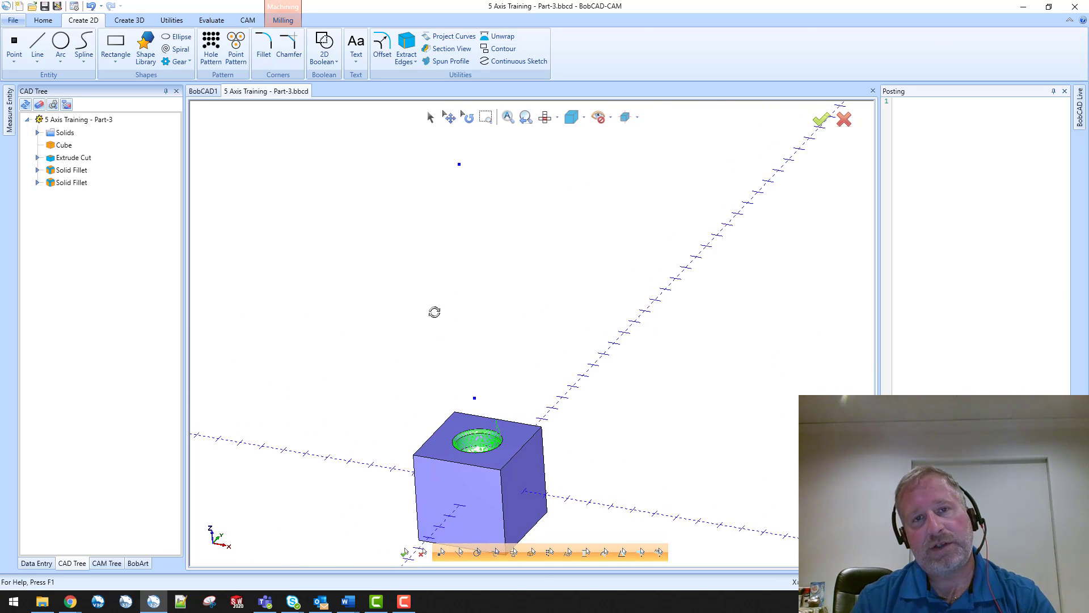
scroll(434, 347, down, 2)
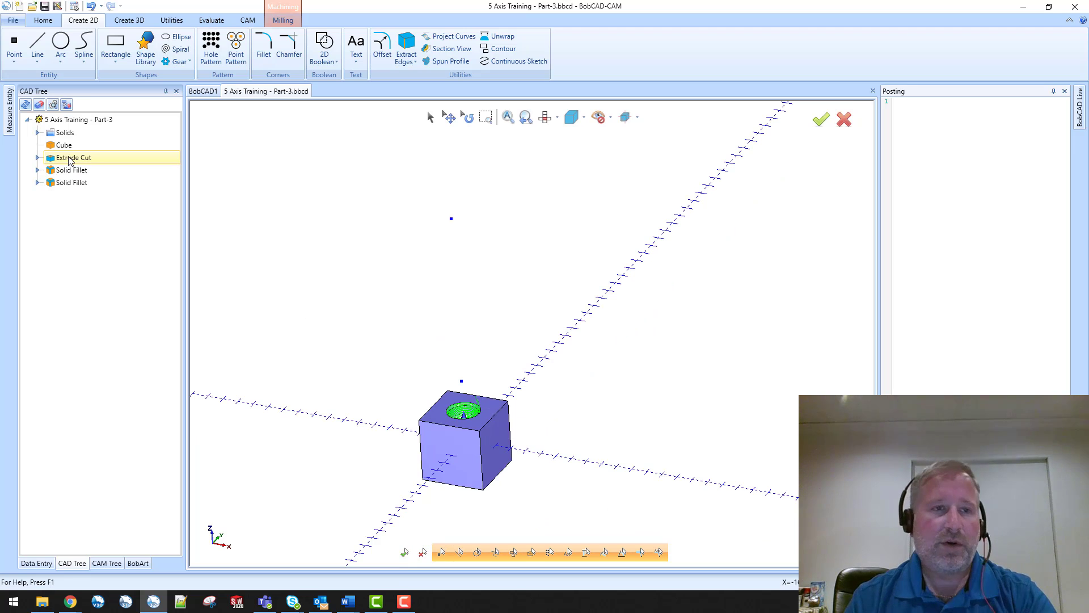
Assign the lower point above the block as the Multiaxis operation's tilt point and recompute the toolpath
click(106, 563)
right_click(109, 253)
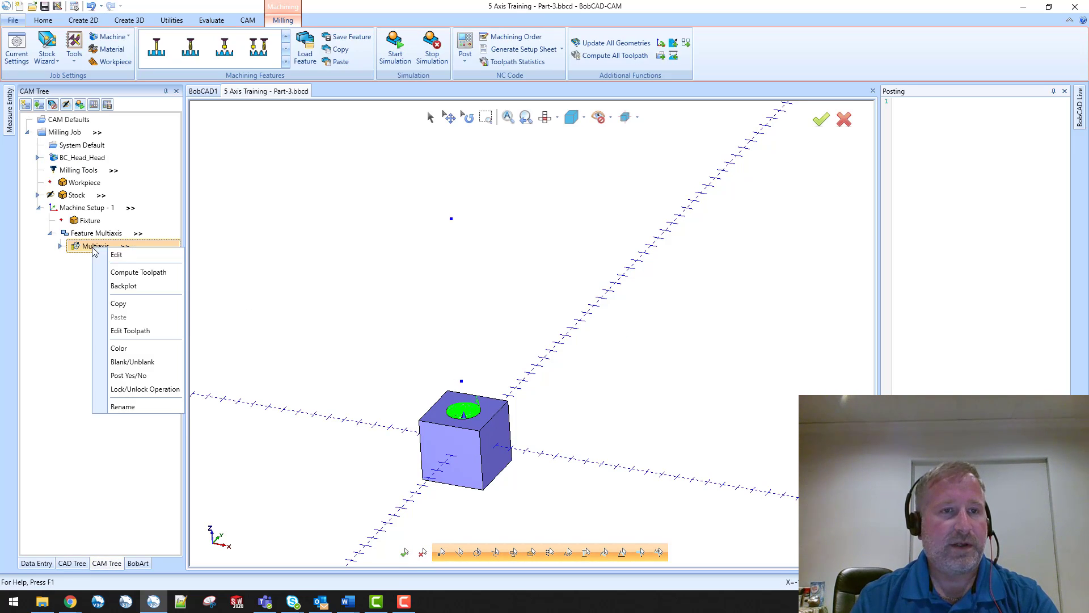
click(164, 262)
click(319, 161)
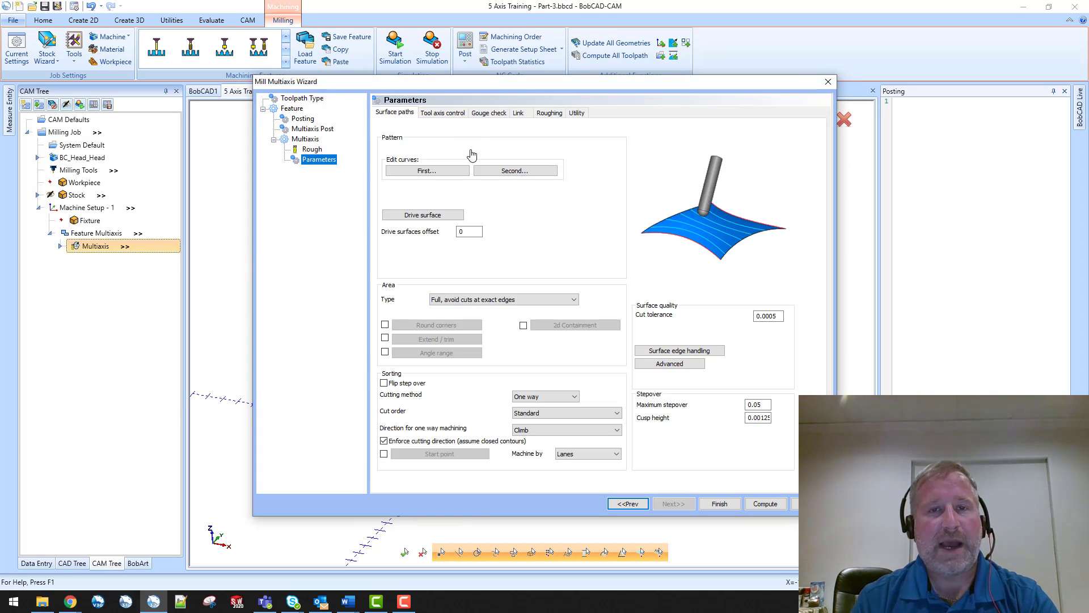
click(446, 113)
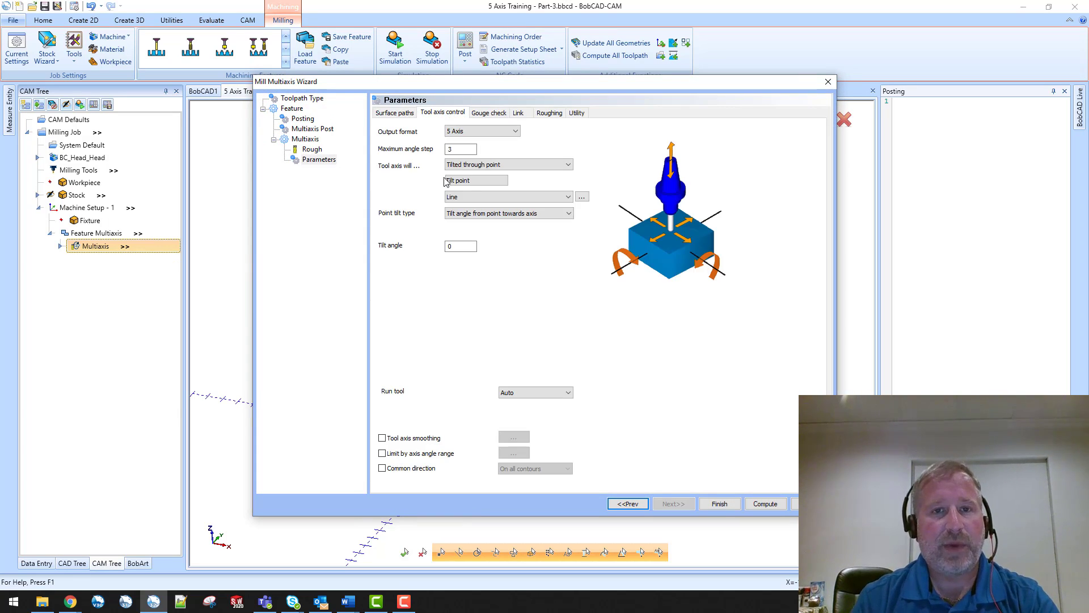
click(472, 182)
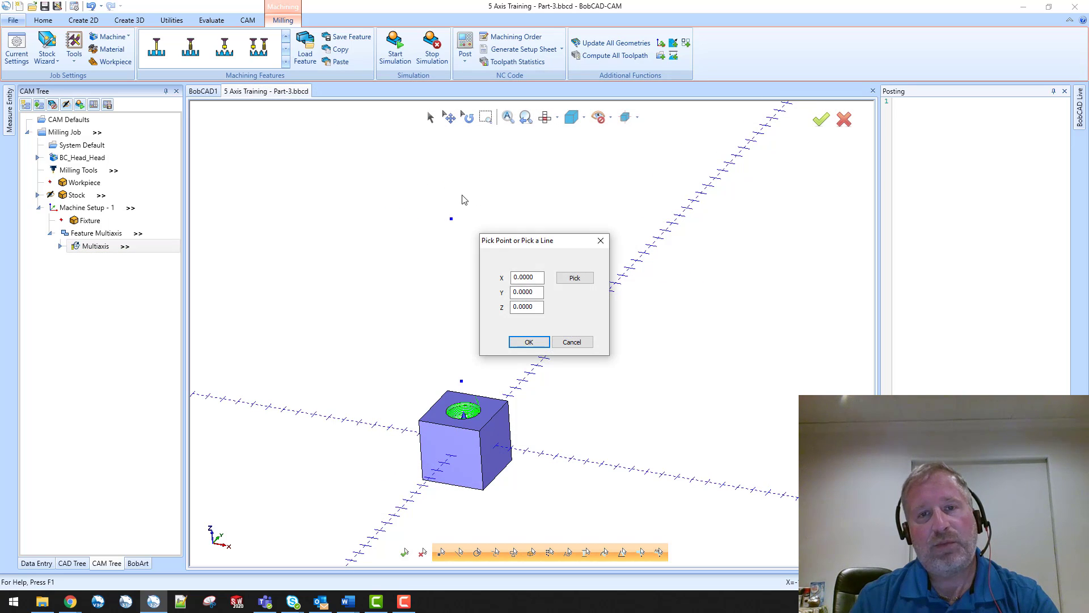
click(575, 279)
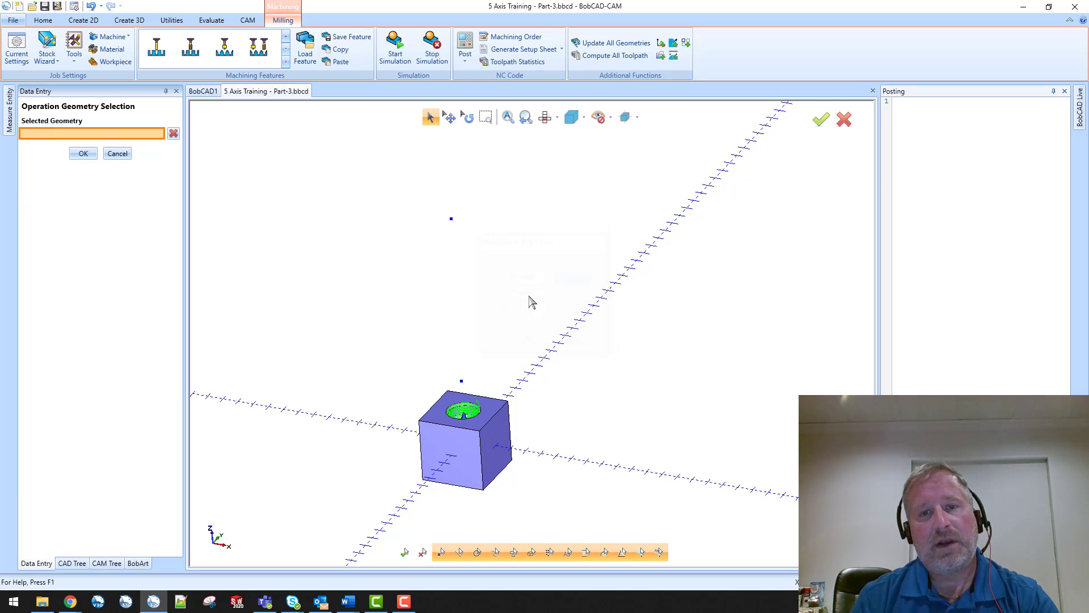
click(462, 382)
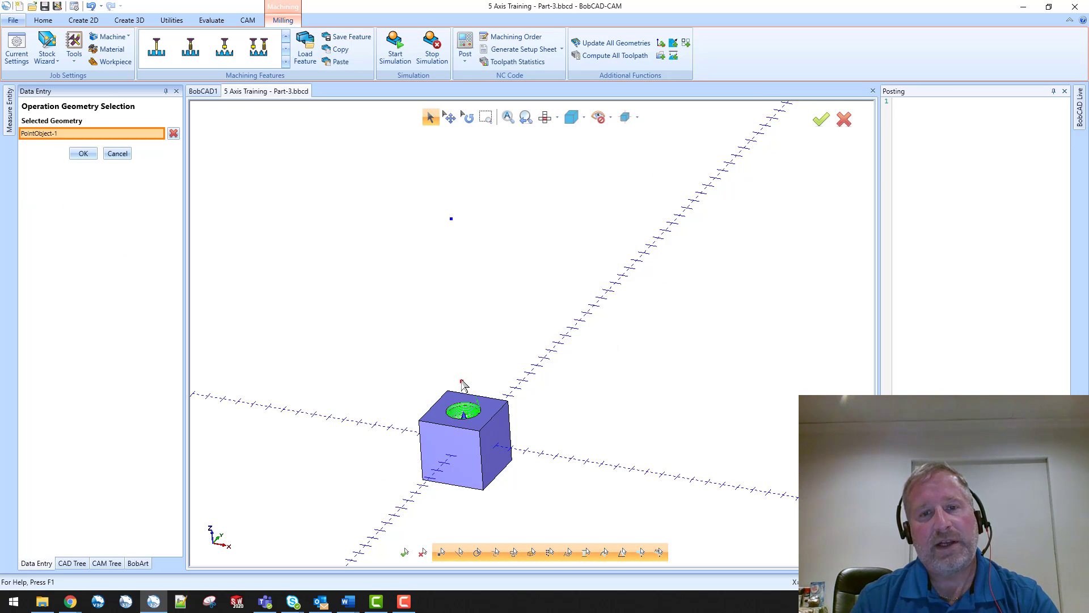
click(86, 153)
click(521, 339)
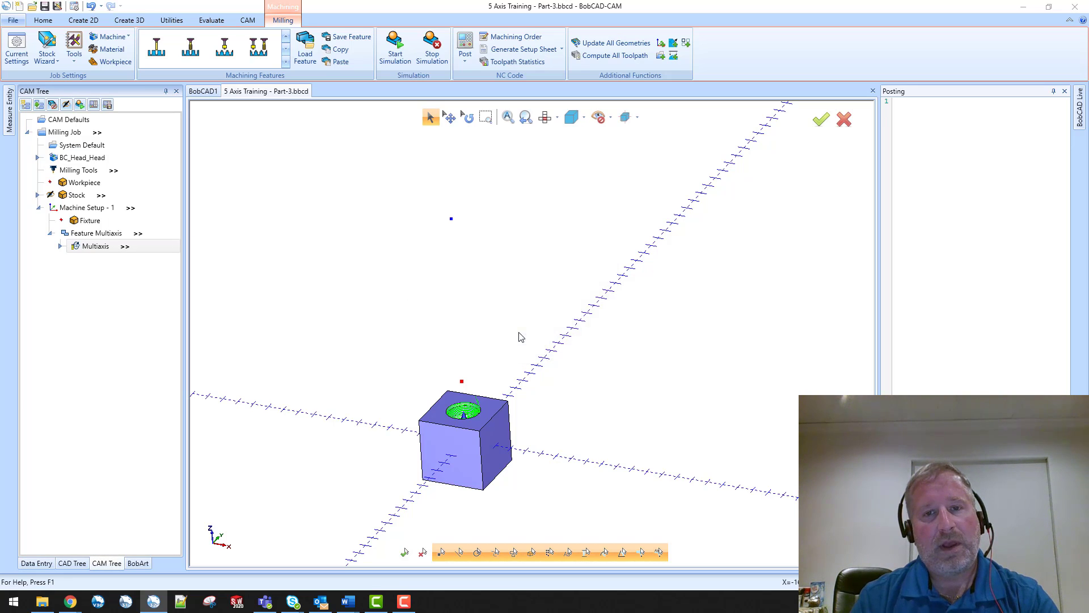
click(763, 503)
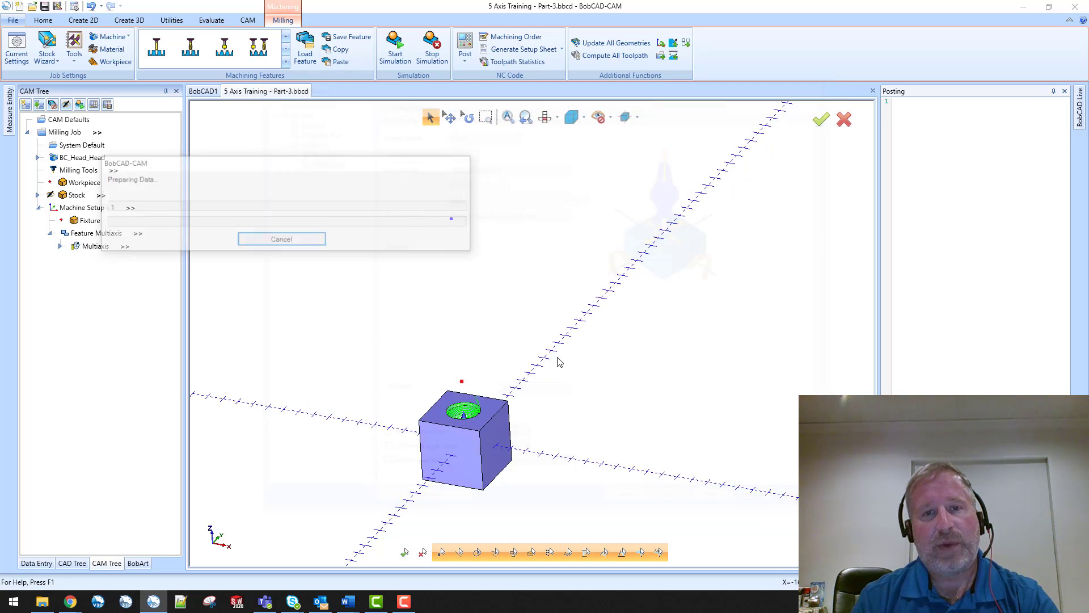
Start a backplot of the Multiaxis toolpath and examine the tool's tilt at the pocket from the front
scroll(478, 423, up, 4)
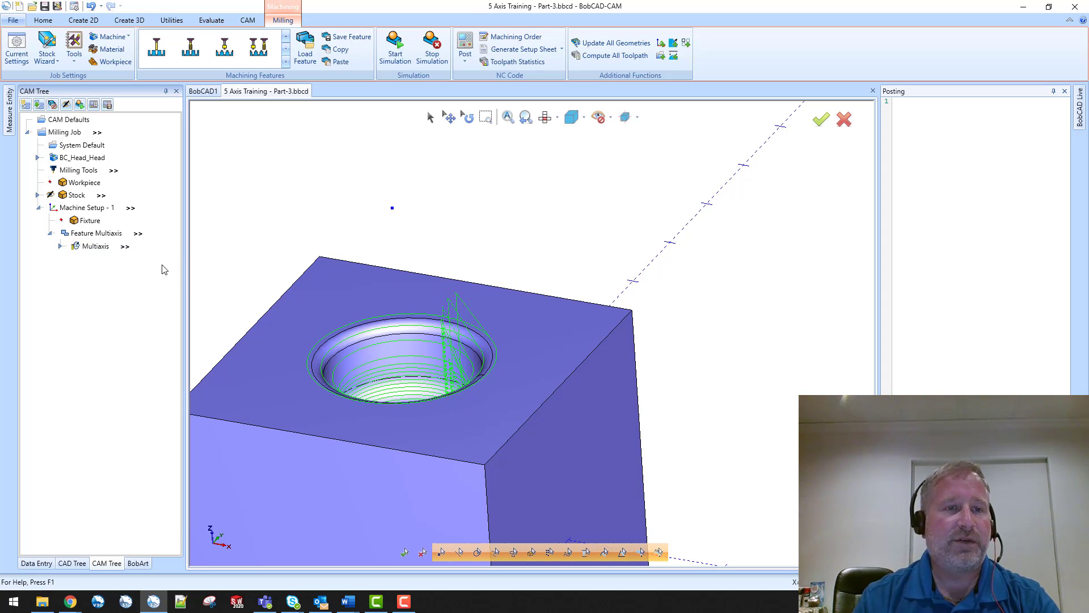
scroll(317, 287, down, 5)
right_click(98, 248)
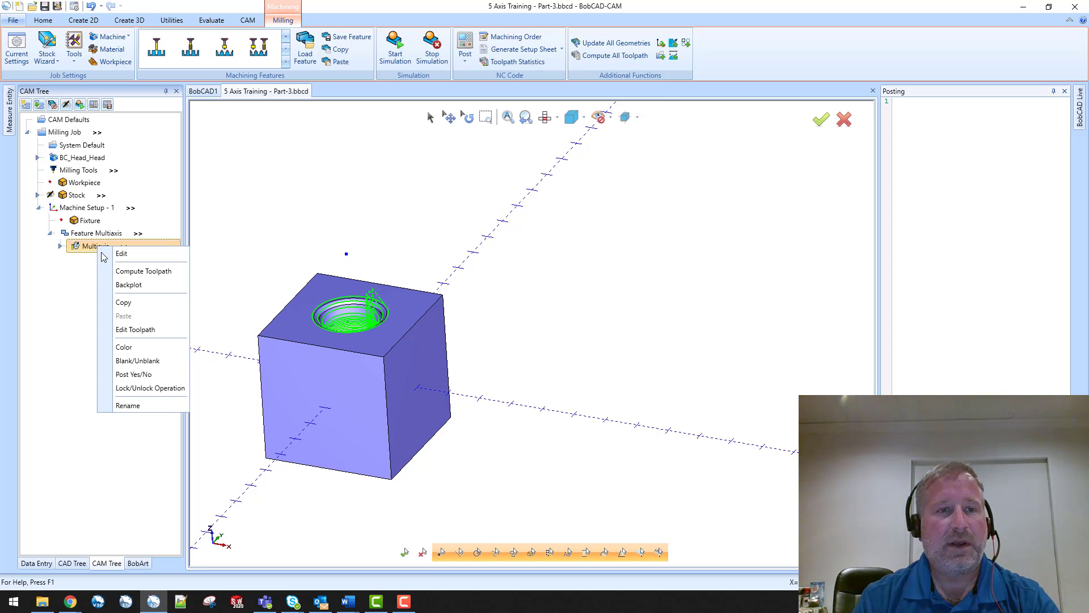
click(128, 284)
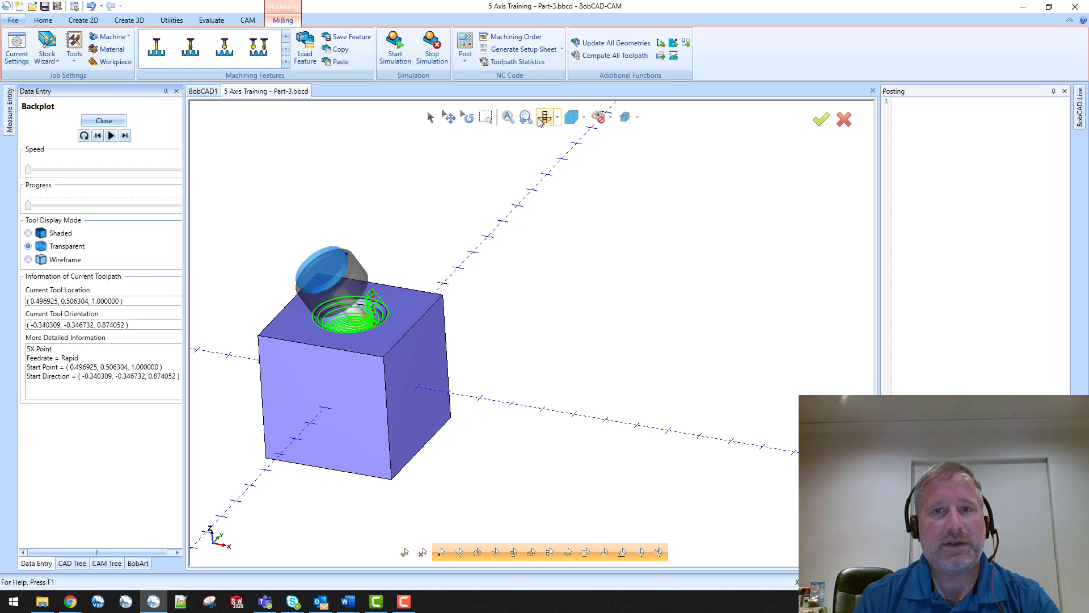
click(558, 117)
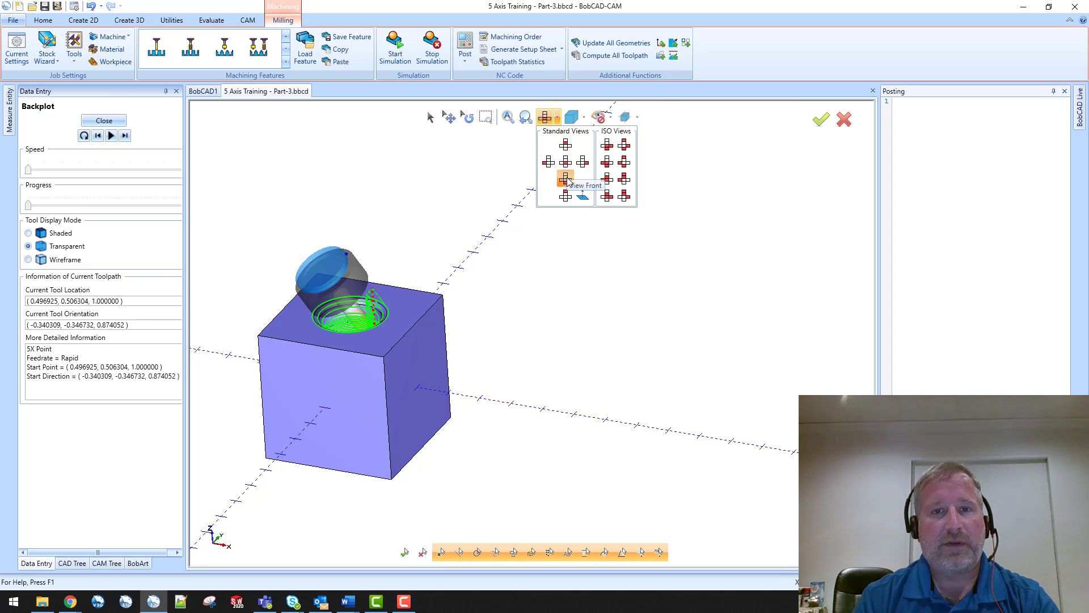
click(566, 180)
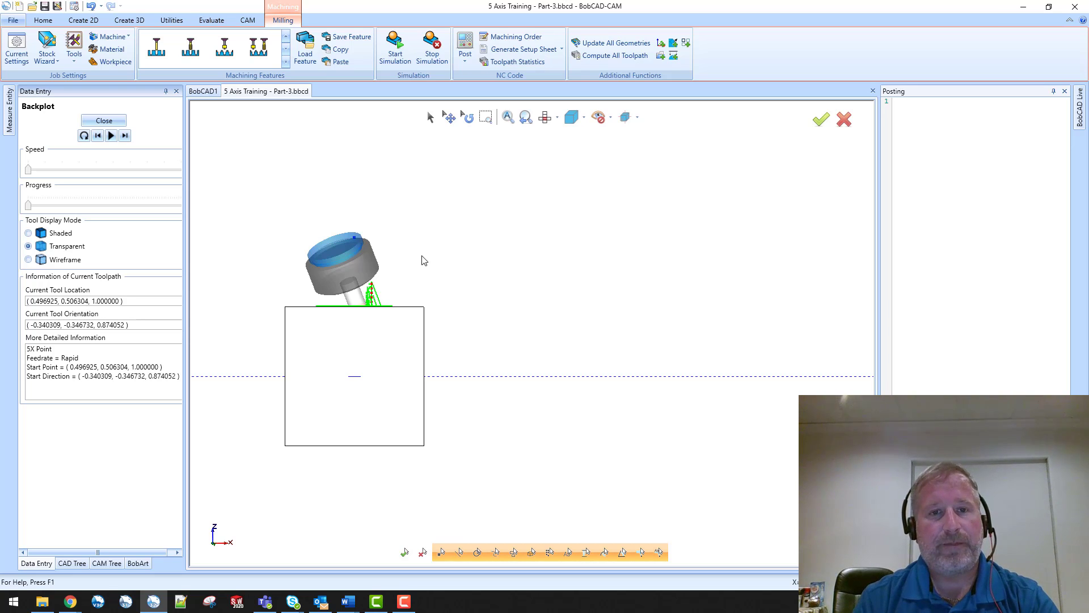
scroll(366, 331, up, 3)
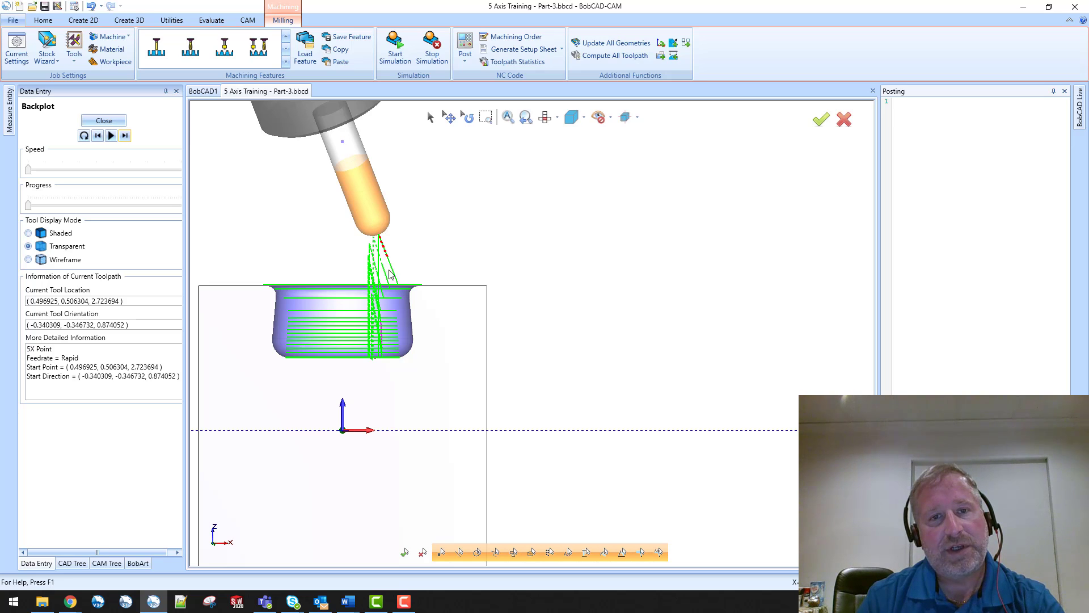
Step the backplot forward through the approach move and along the first pass around the pocket's top fillet to examine the tool tilt
click(124, 136)
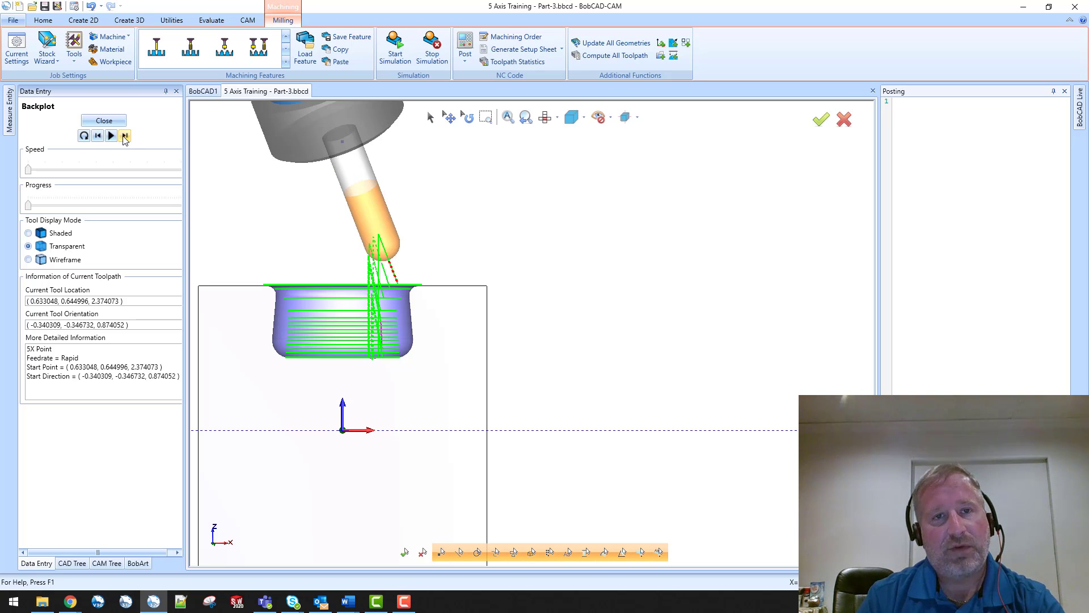
click(123, 137)
click(123, 136)
click(123, 137)
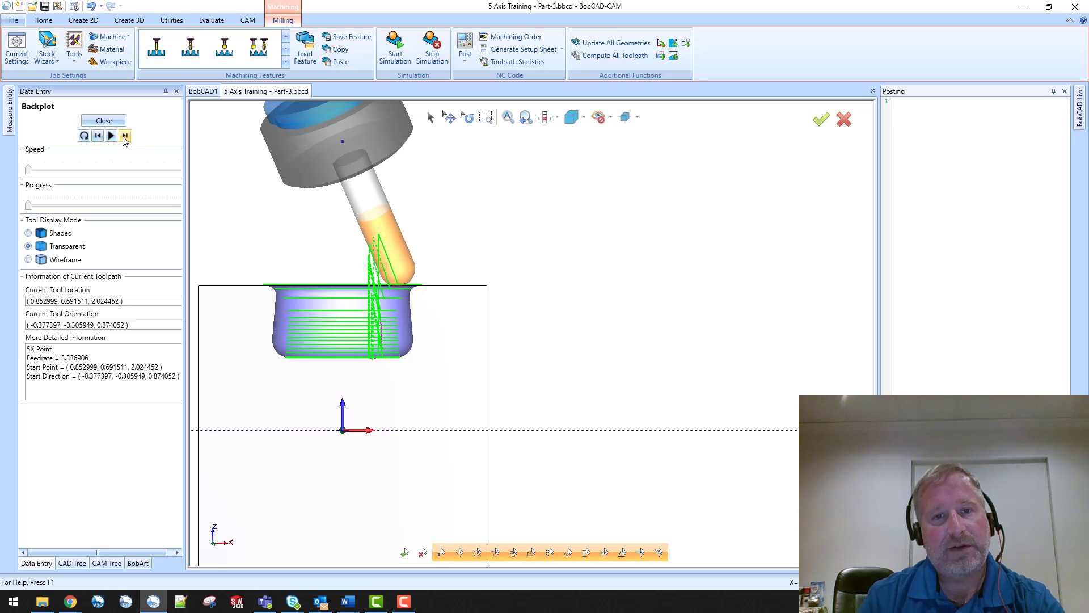
click(123, 137)
click(123, 137)
click(123, 137)
click(123, 137)
click(123, 137)
click(124, 136)
click(124, 137)
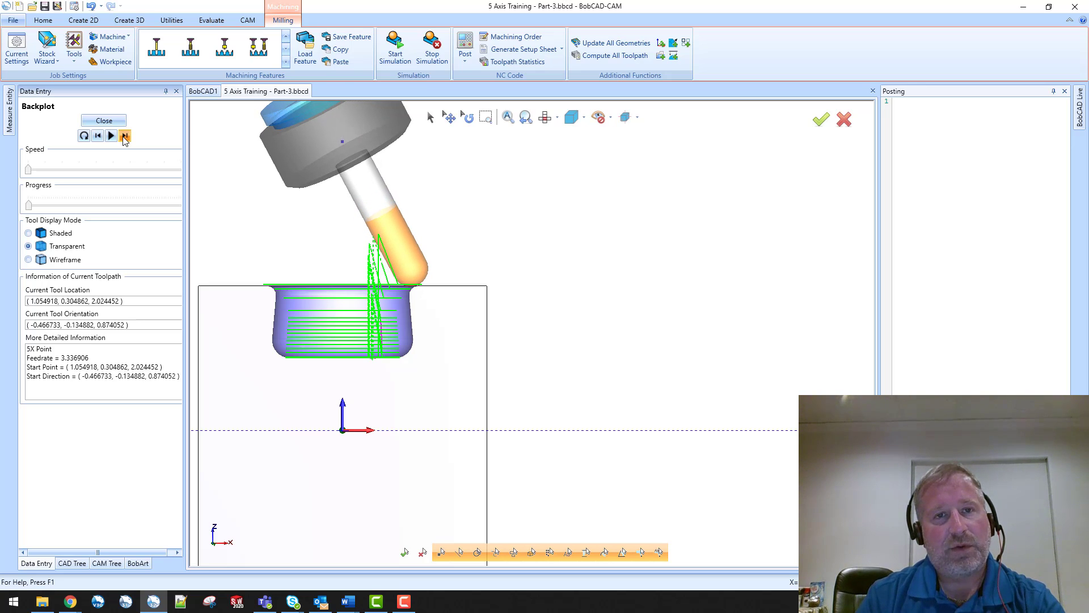
click(124, 136)
click(125, 137)
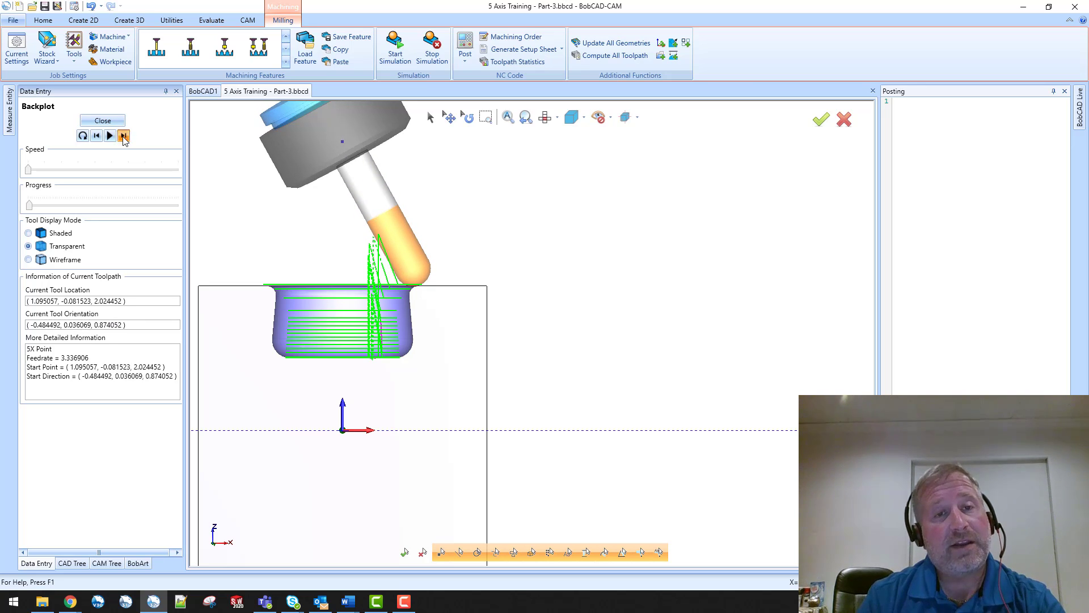
click(124, 136)
click(124, 137)
click(124, 137)
click(124, 137)
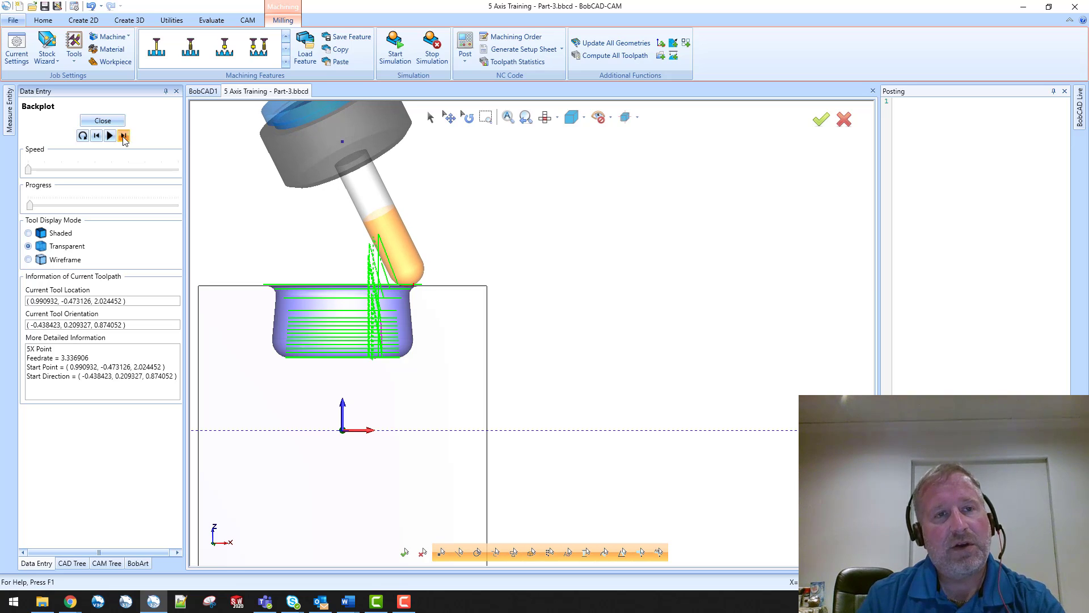
click(124, 137)
click(124, 136)
click(124, 137)
click(125, 137)
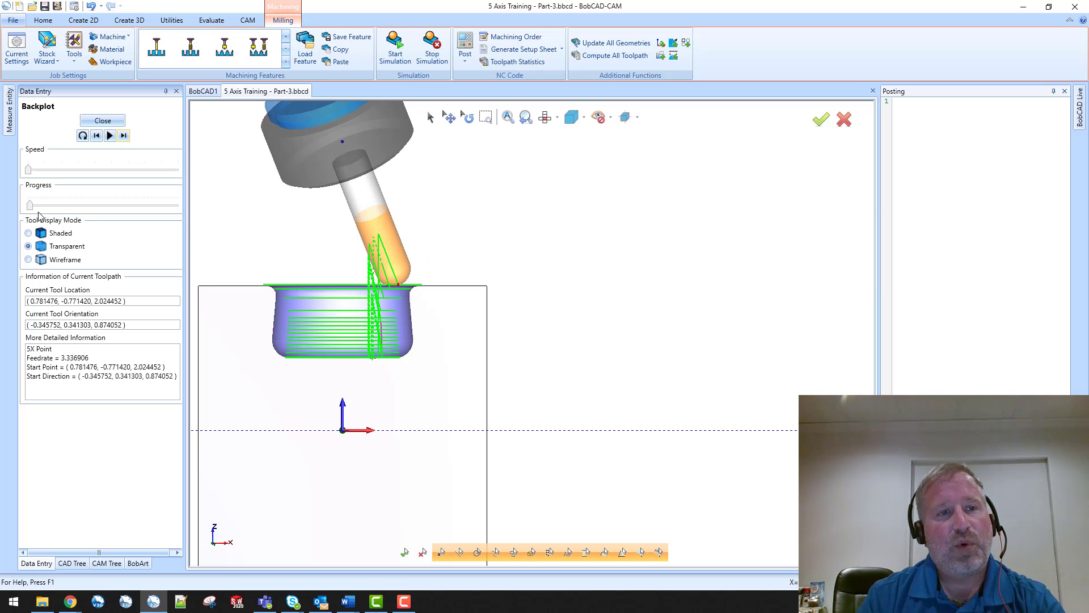
Advance the backplot to about mid-depth in the pocket and step back and forth until the tool reaches the tapered side wall
drag(30, 206, 80, 228)
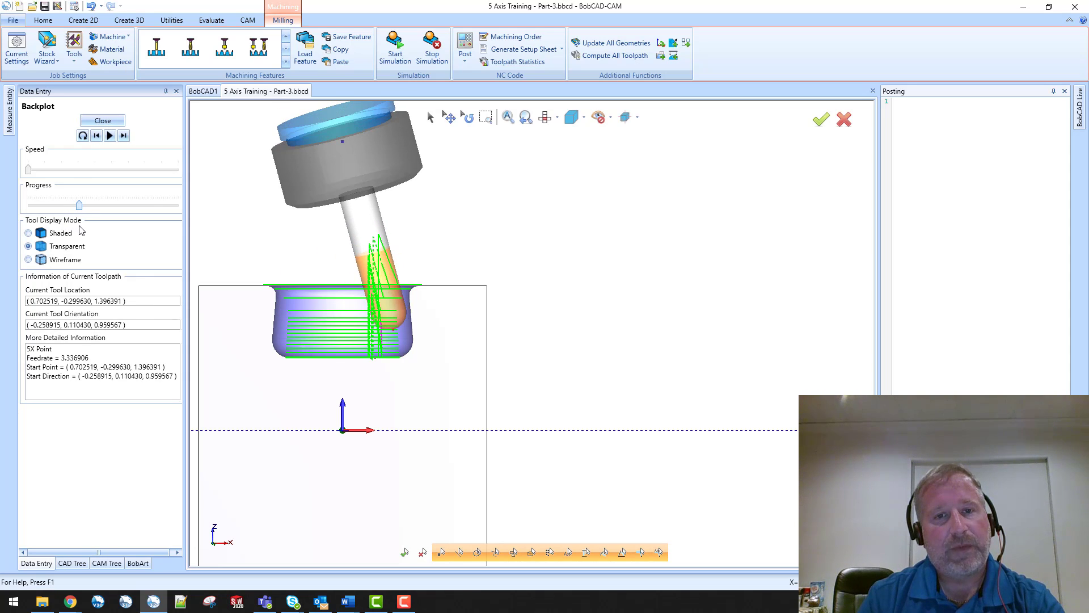
click(125, 137)
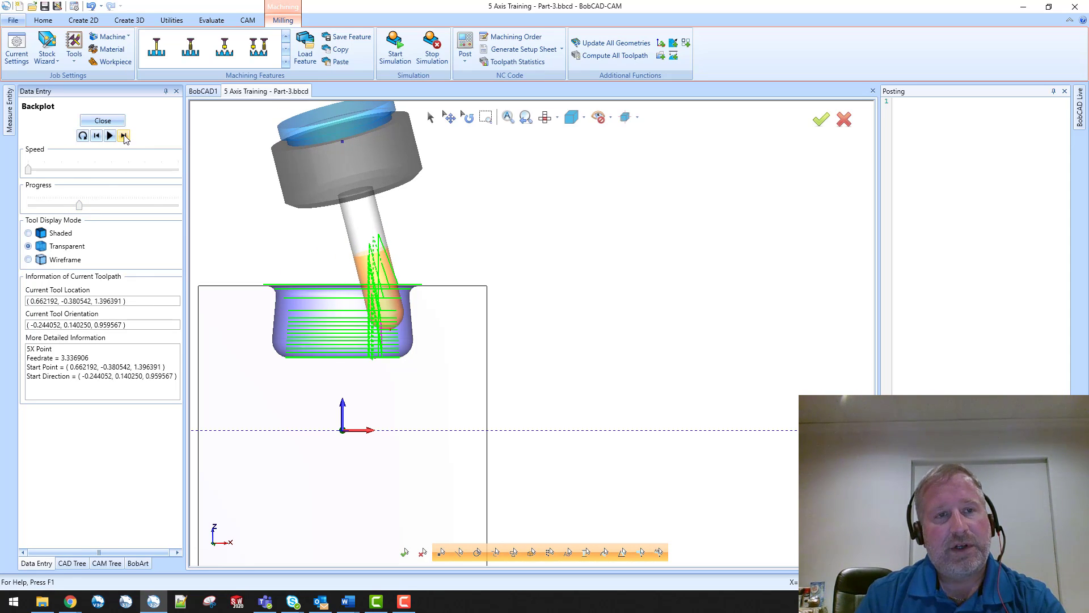
click(99, 139)
click(100, 138)
click(100, 138)
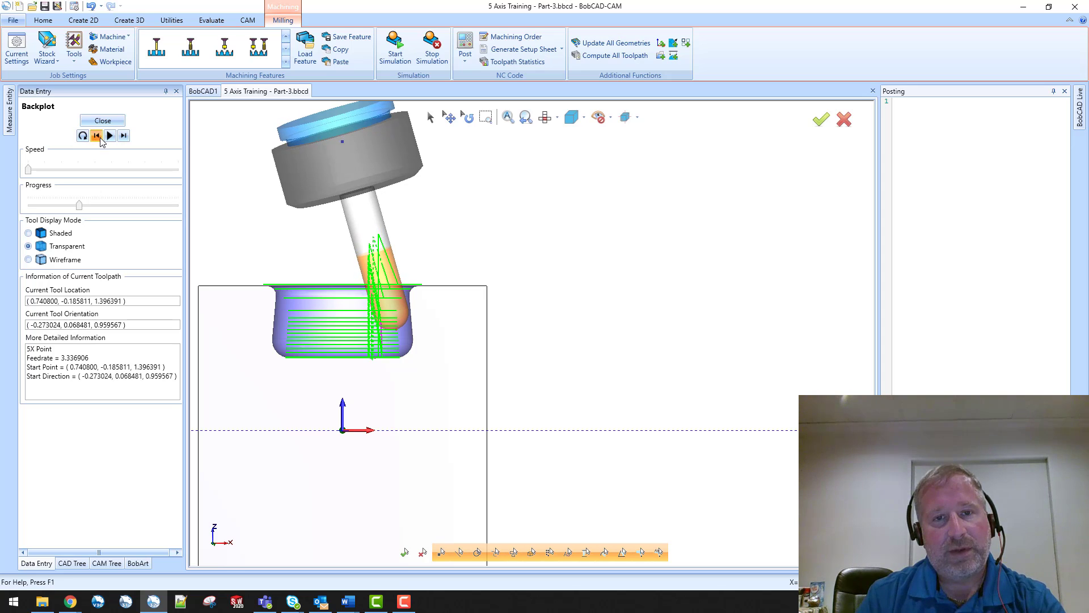
click(100, 138)
click(100, 138)
click(100, 137)
click(100, 138)
click(100, 138)
Examine the contact and clearance between the tilted ball-nose tool and the pocket's tapered wall up close
scroll(404, 308, up, 6)
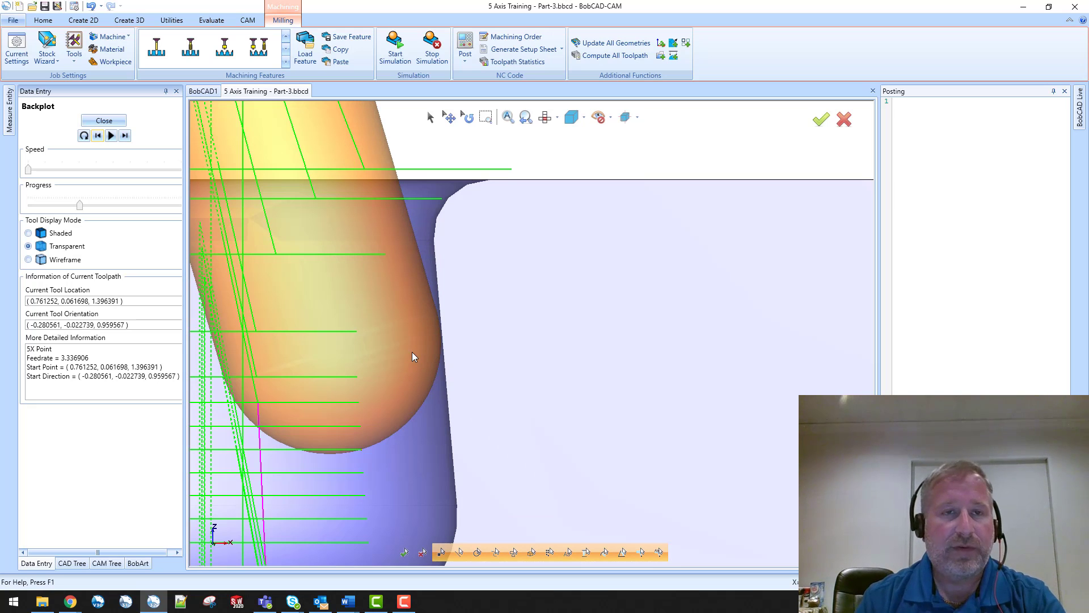
scroll(525, 357, down, 5)
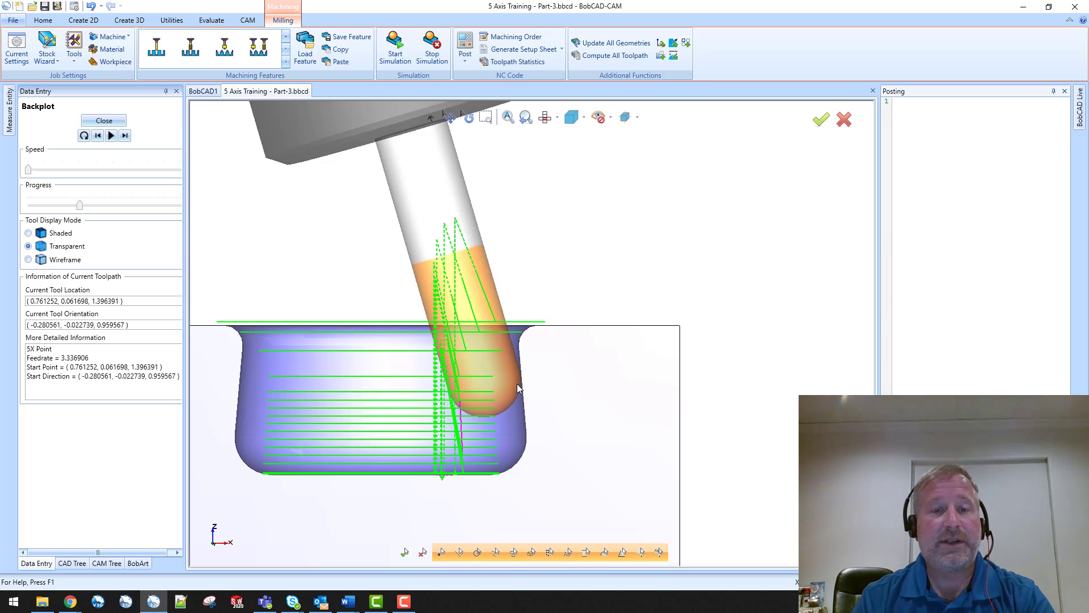
scroll(518, 384, down, 3)
middle_drag(519, 366, 464, 351)
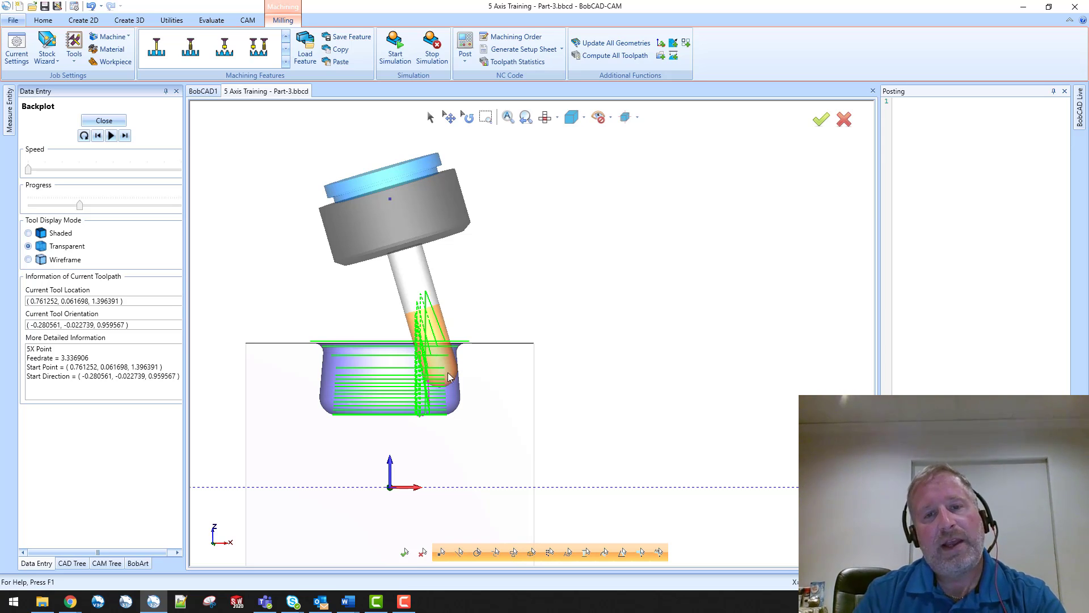
scroll(461, 364, up, 4)
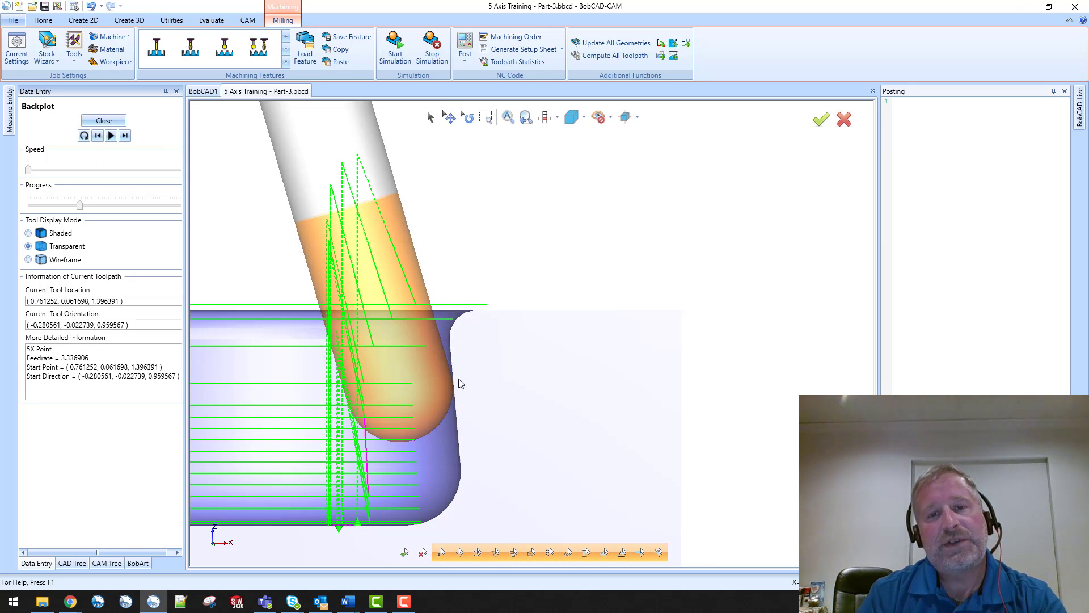
scroll(440, 379, down, 3)
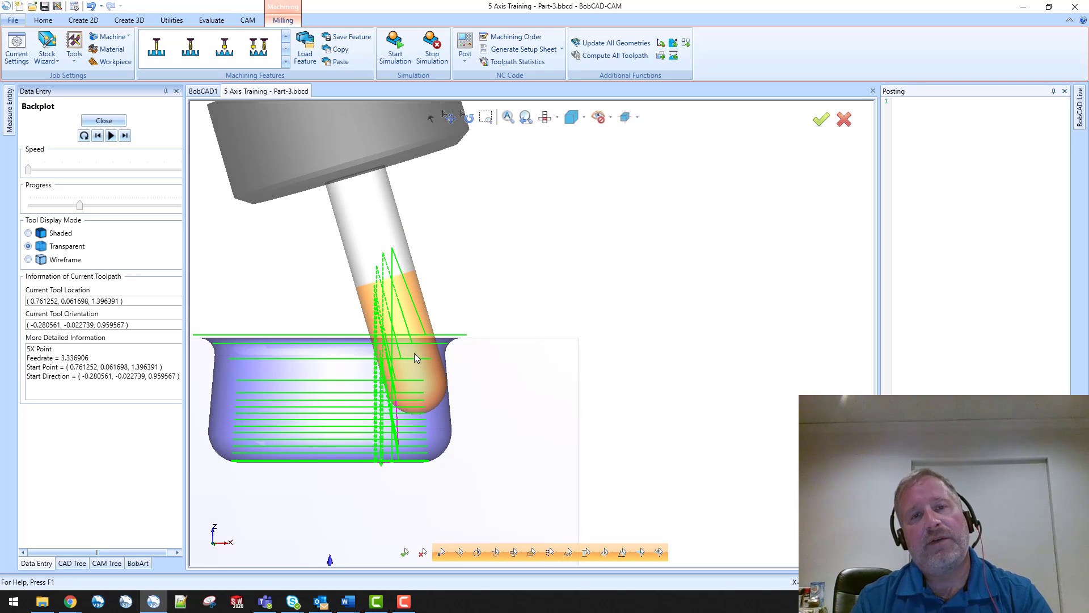
scroll(414, 354, down, 2)
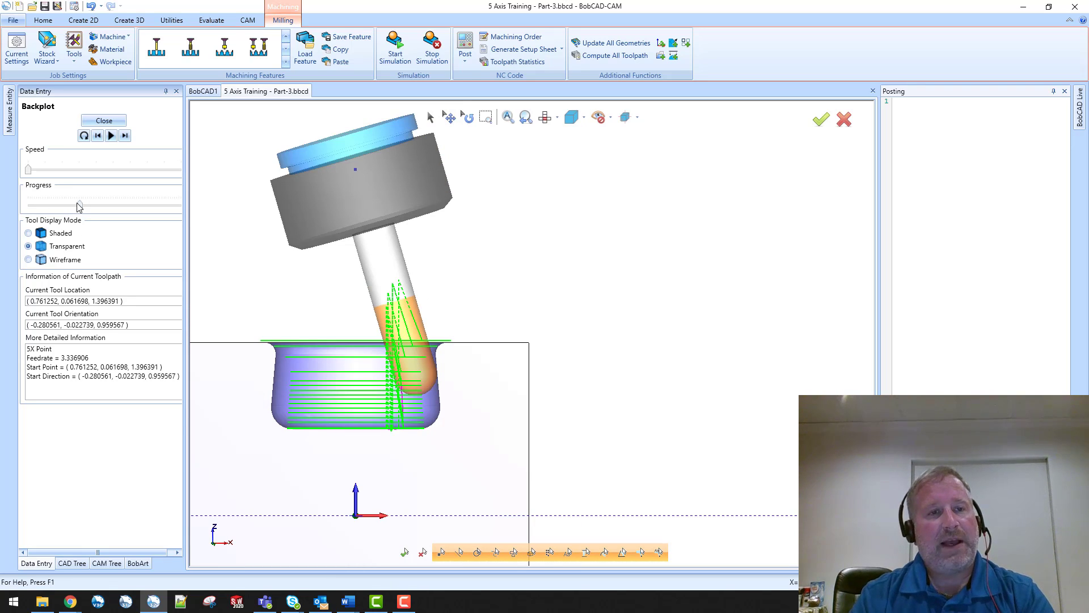
Advance the backplot to the lower passes, step through the retract and re-entry link to the next slice, and close the backplot
drag(79, 205, 115, 210)
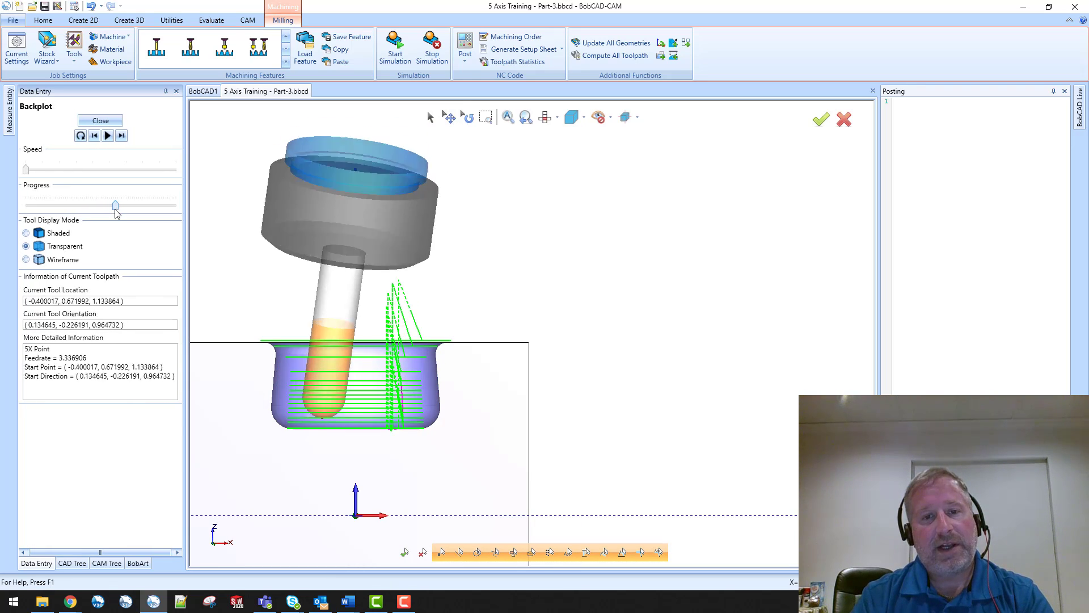
click(123, 136)
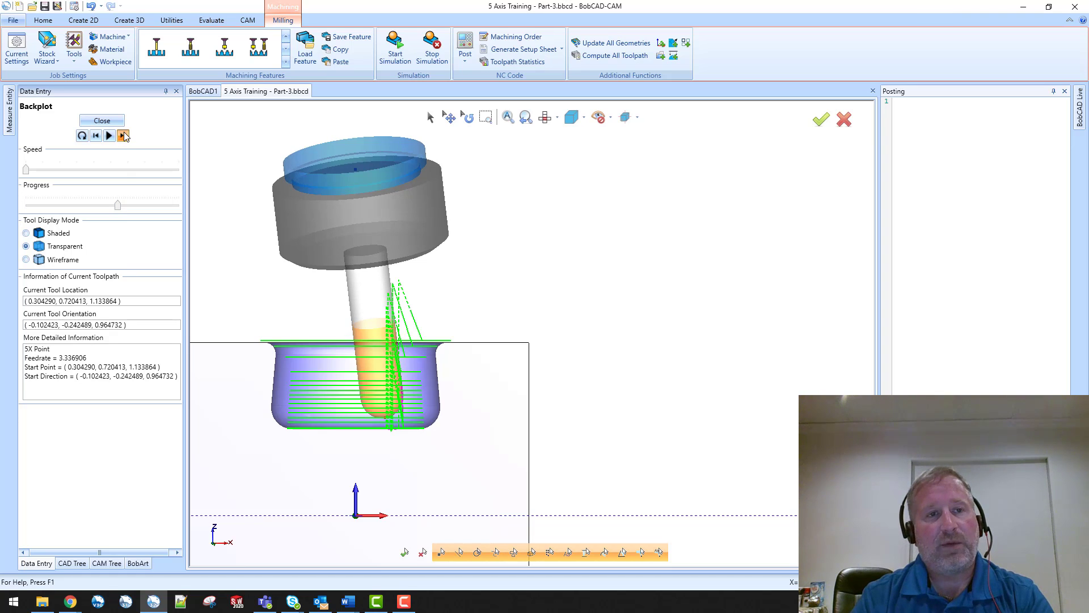
click(126, 136)
click(126, 137)
click(126, 137)
click(126, 137)
click(126, 137)
click(126, 137)
click(126, 136)
click(126, 137)
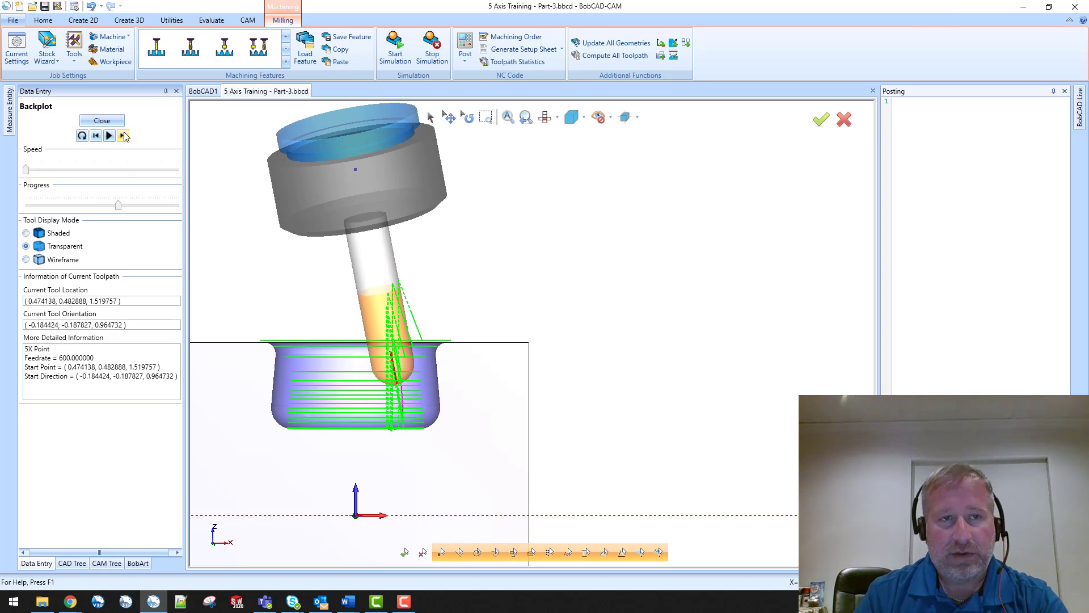
click(124, 136)
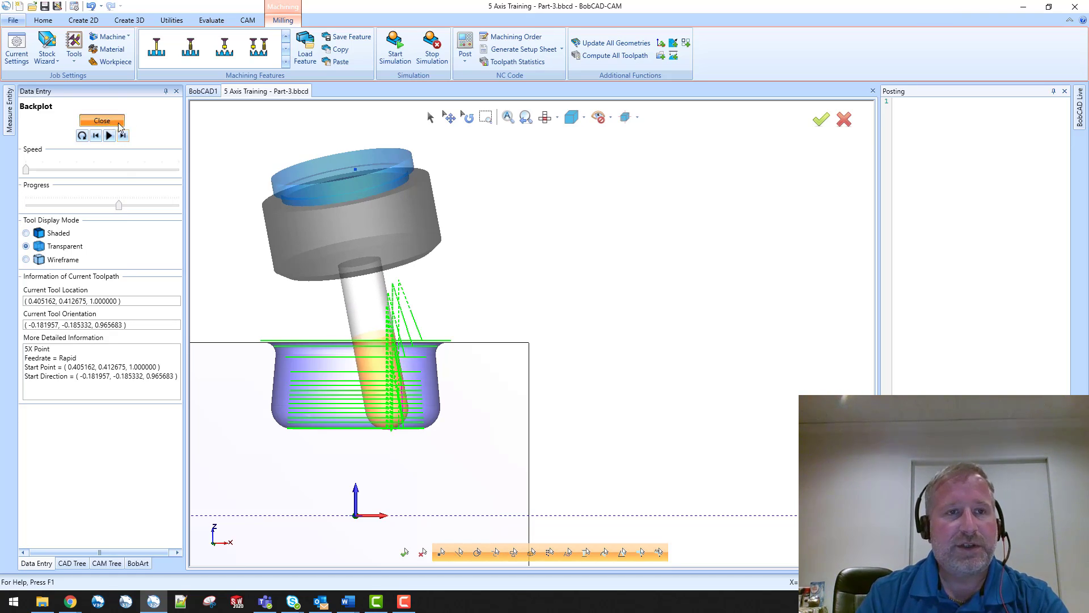
click(102, 121)
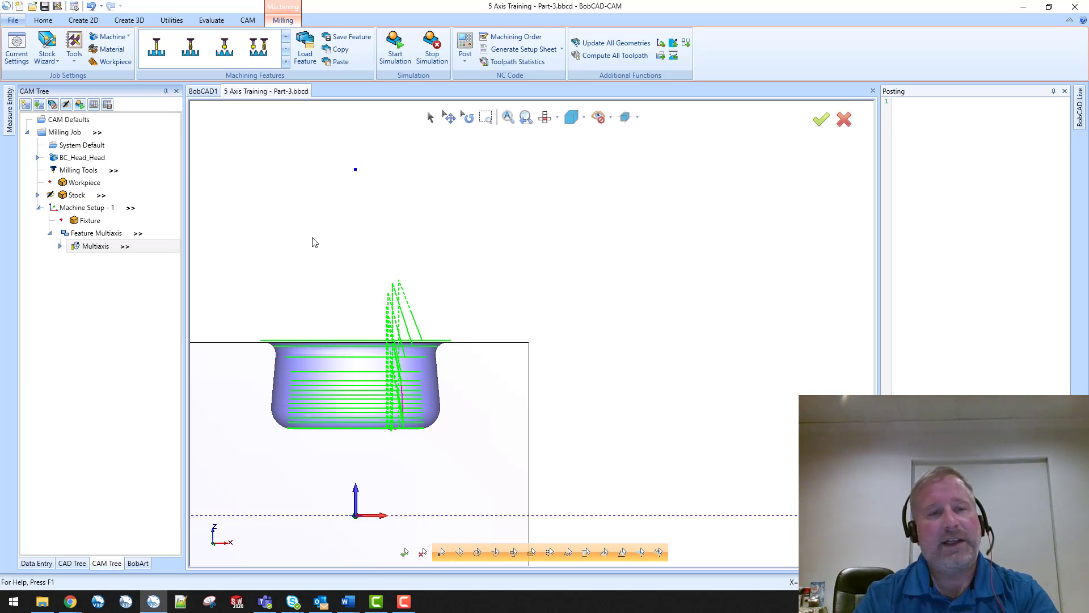
Set the Multiaxis operation's user-defined clearance plane height to 2.5 in the link retracts and recompute the toolpath
right_click(103, 246)
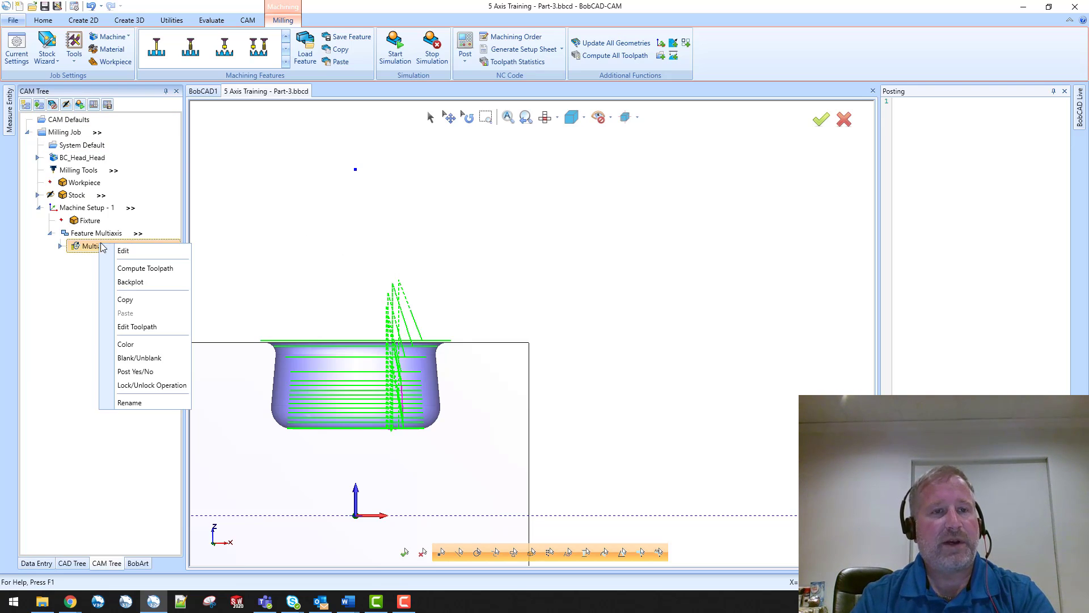
click(131, 253)
click(319, 160)
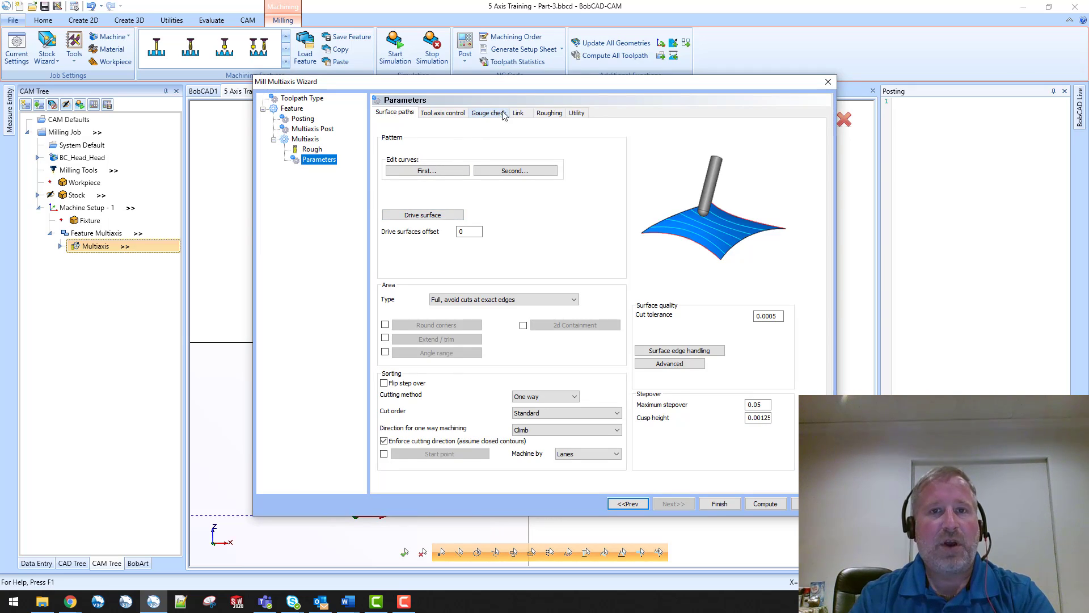
click(520, 114)
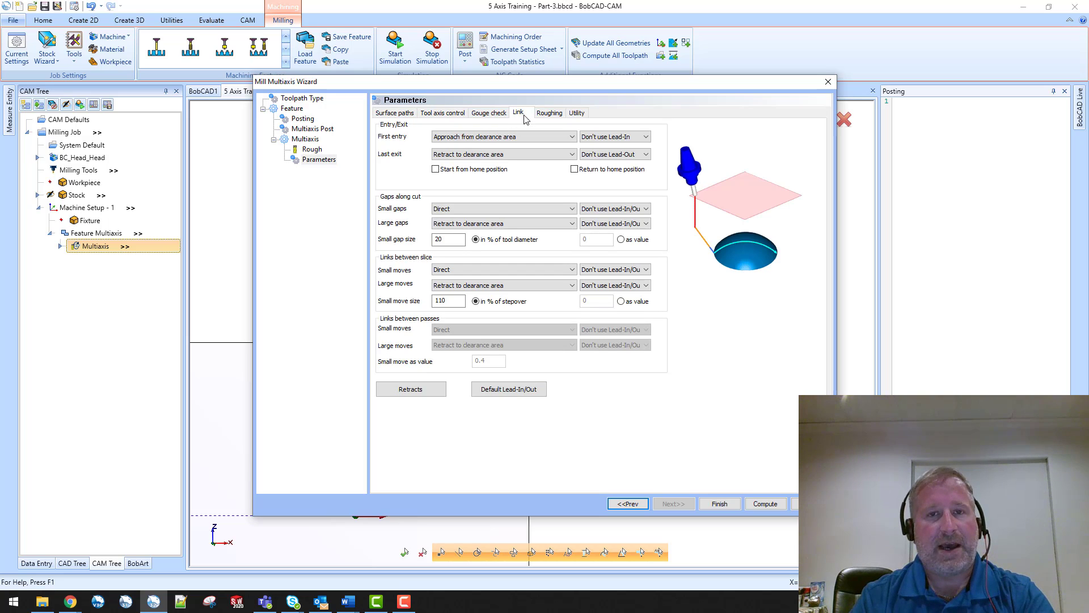
click(406, 389)
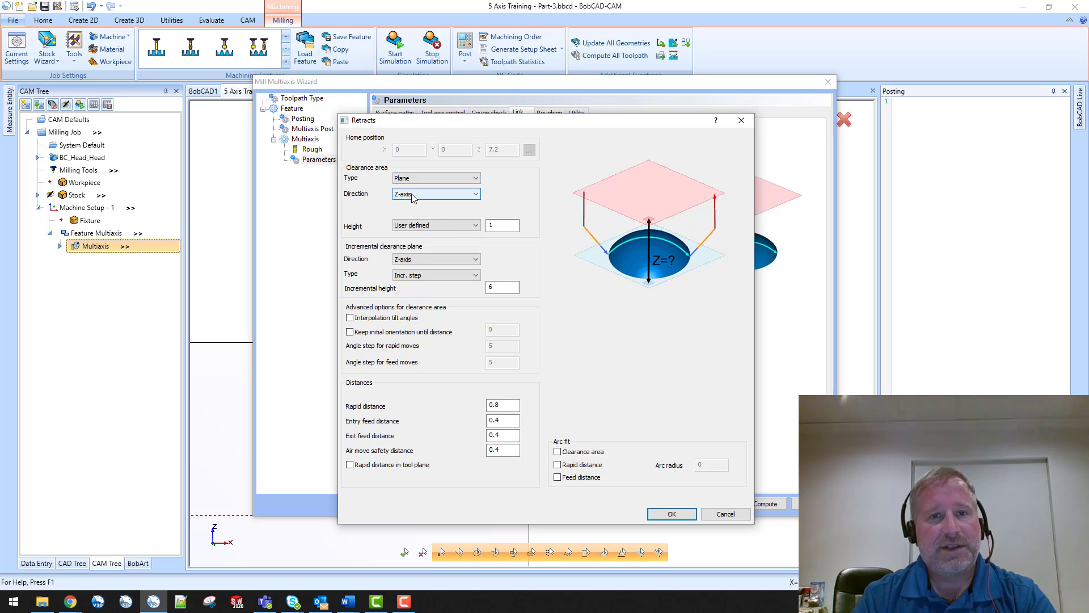
double_click(490, 224)
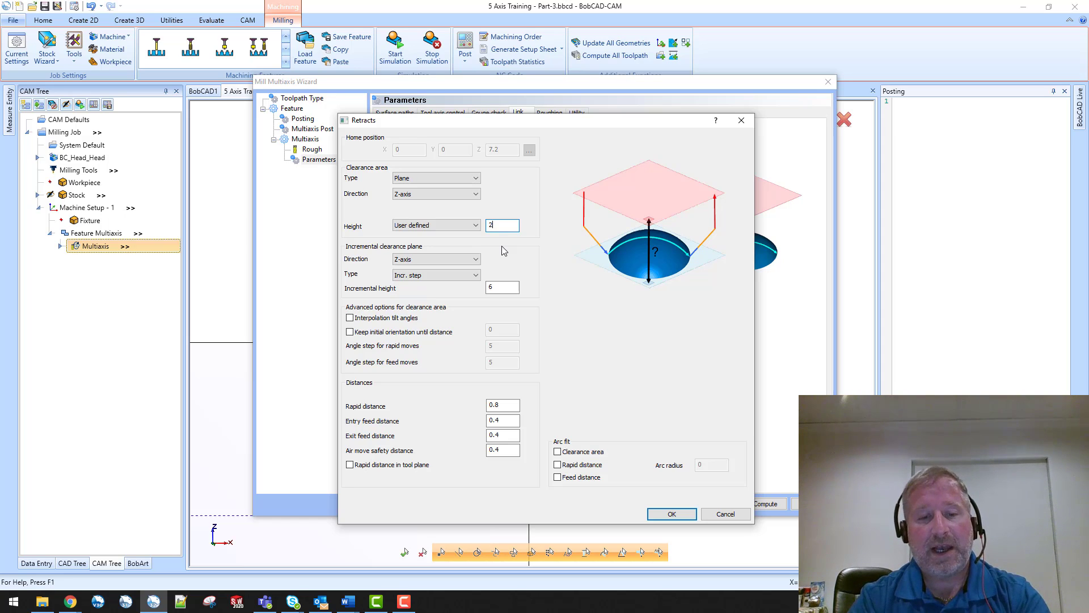
text(.5)
key(Tab)
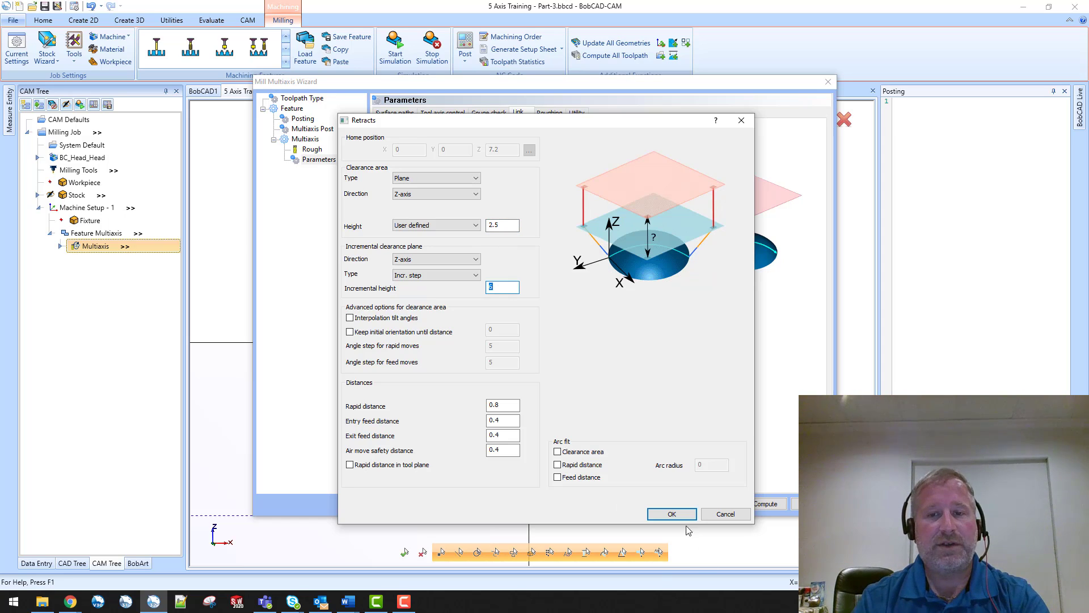
click(674, 516)
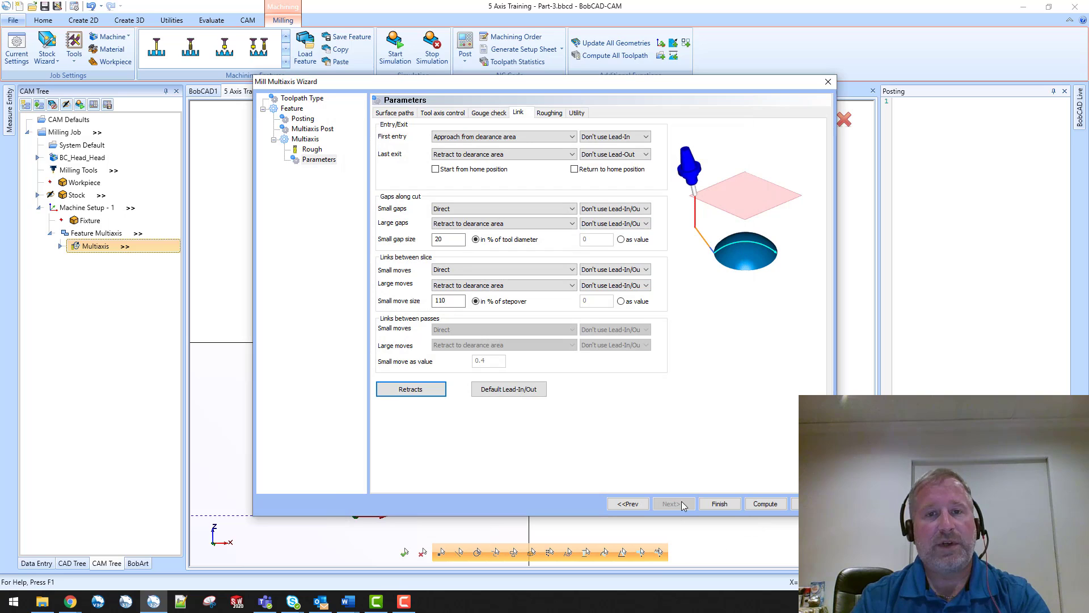
click(763, 503)
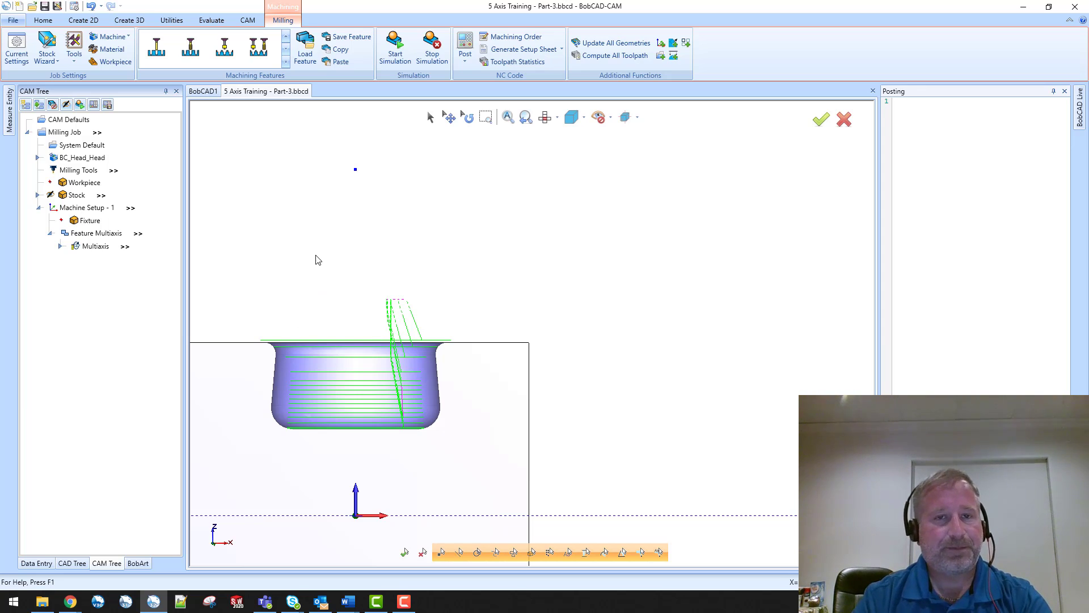
Start a backplot of the recomputed Multiaxis operation and advance it to the upper passes inside the pocket
scroll(352, 272, down, 2)
scroll(403, 267, down, 3)
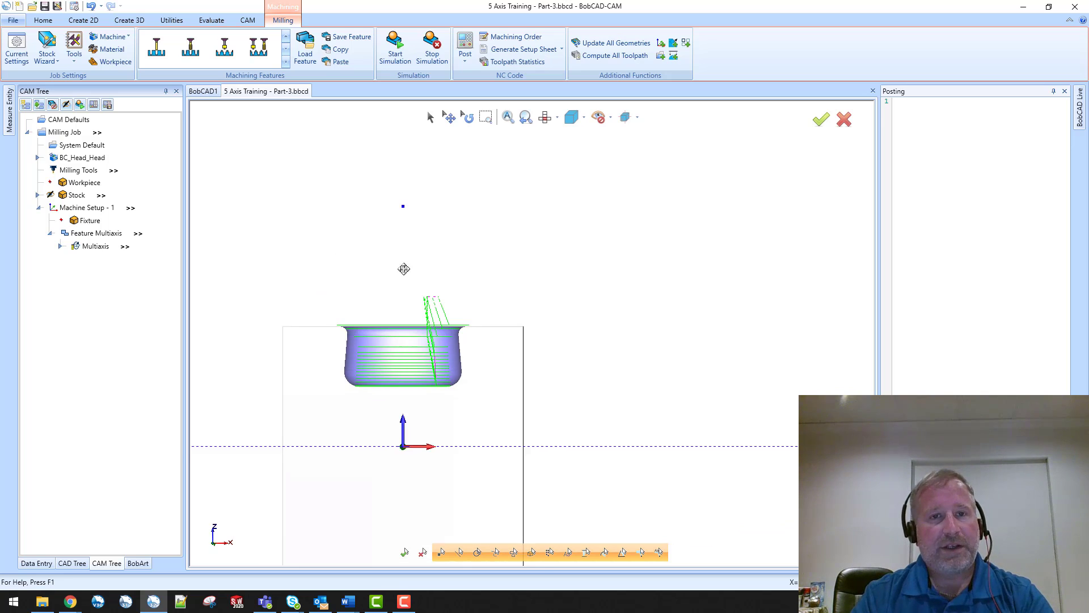
right_click(102, 248)
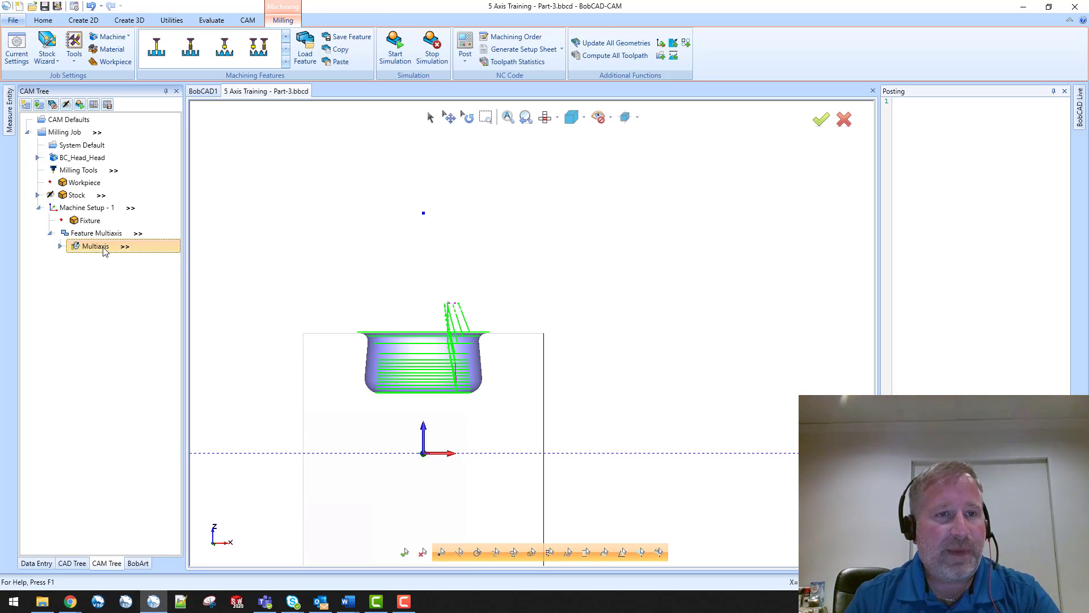
click(139, 286)
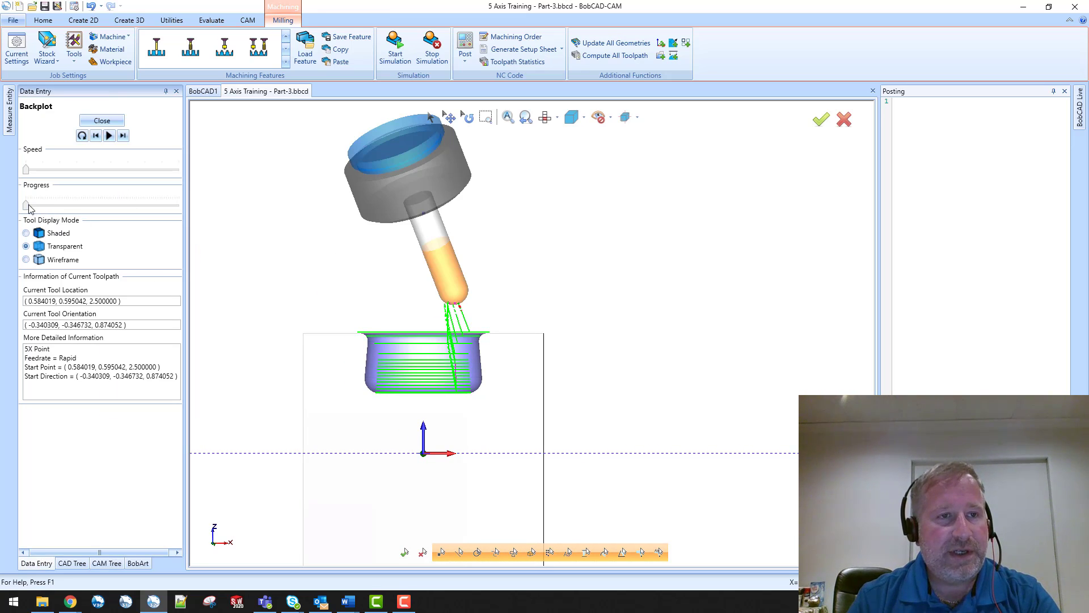
drag(26, 205, 59, 205)
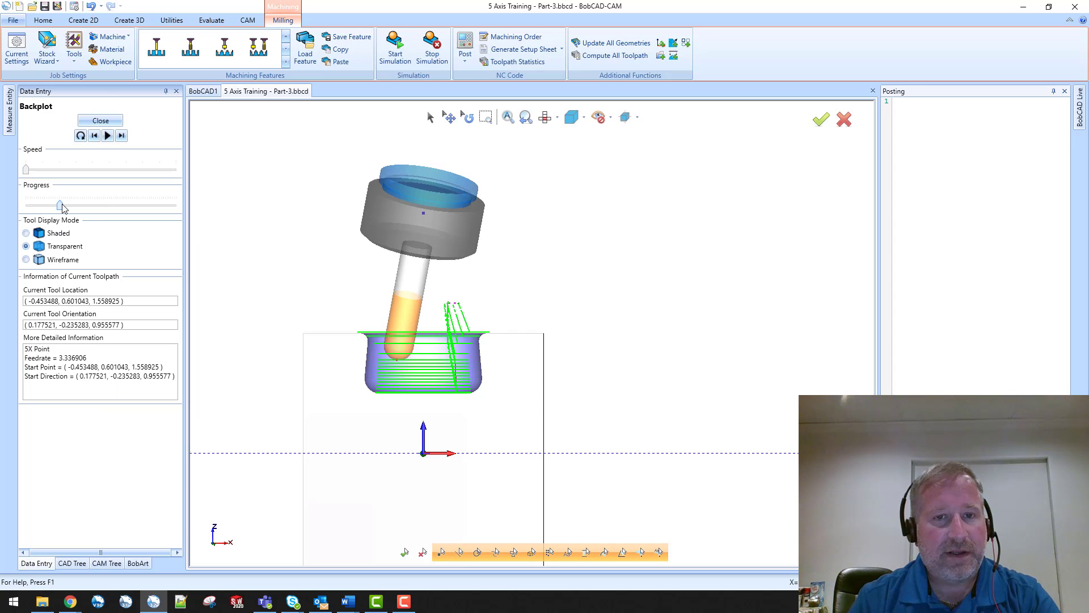
Step the backplot forward through the upper slices until the tilted tool reaches the pocket's tapered side wall
click(121, 136)
click(122, 136)
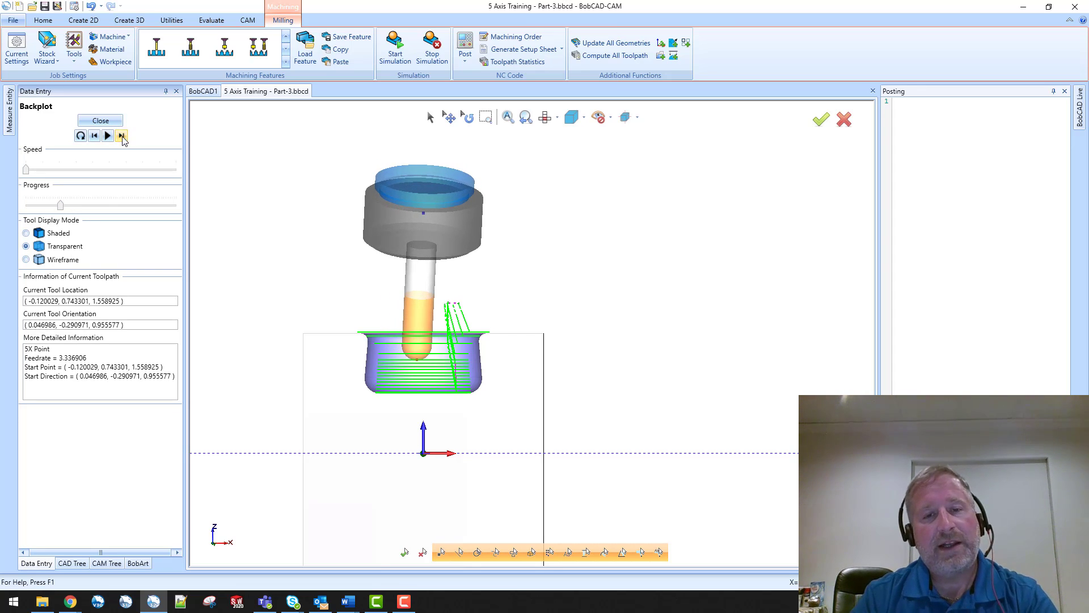
click(123, 138)
click(123, 138)
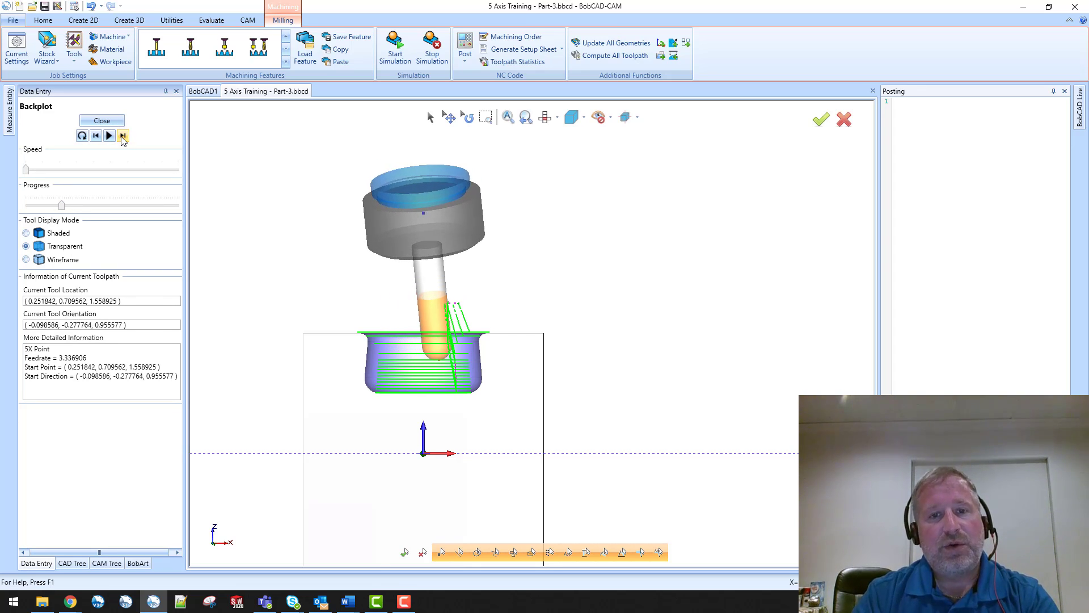
click(123, 138)
click(122, 138)
click(122, 138)
click(123, 138)
click(122, 138)
click(122, 138)
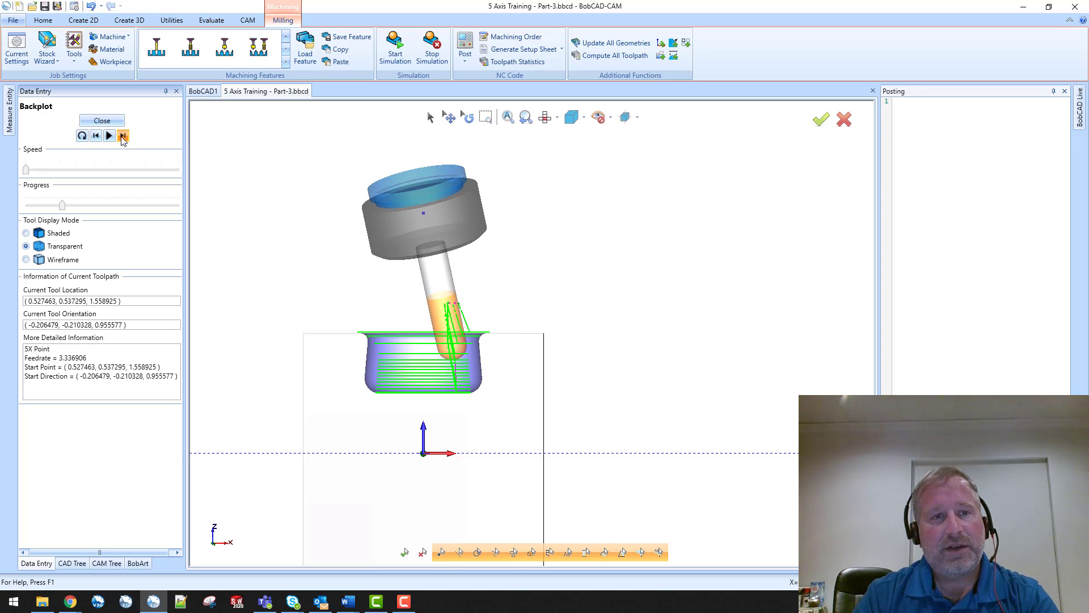
click(122, 138)
click(122, 138)
click(122, 138)
click(122, 138)
click(123, 138)
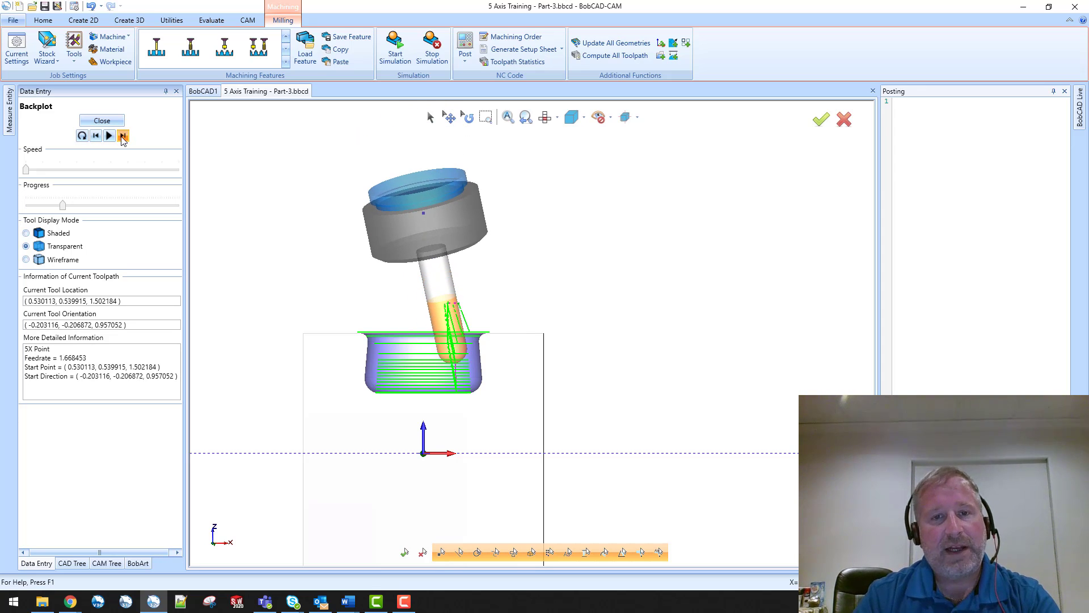
click(123, 138)
click(123, 138)
click(123, 138)
click(122, 138)
click(122, 138)
click(122, 138)
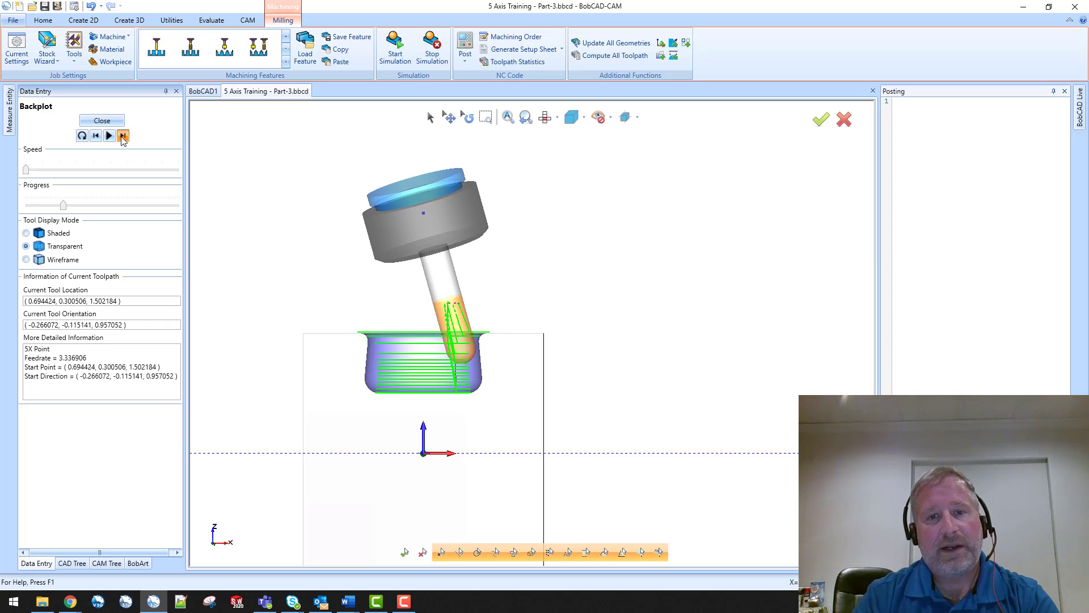
click(122, 138)
click(123, 138)
click(122, 138)
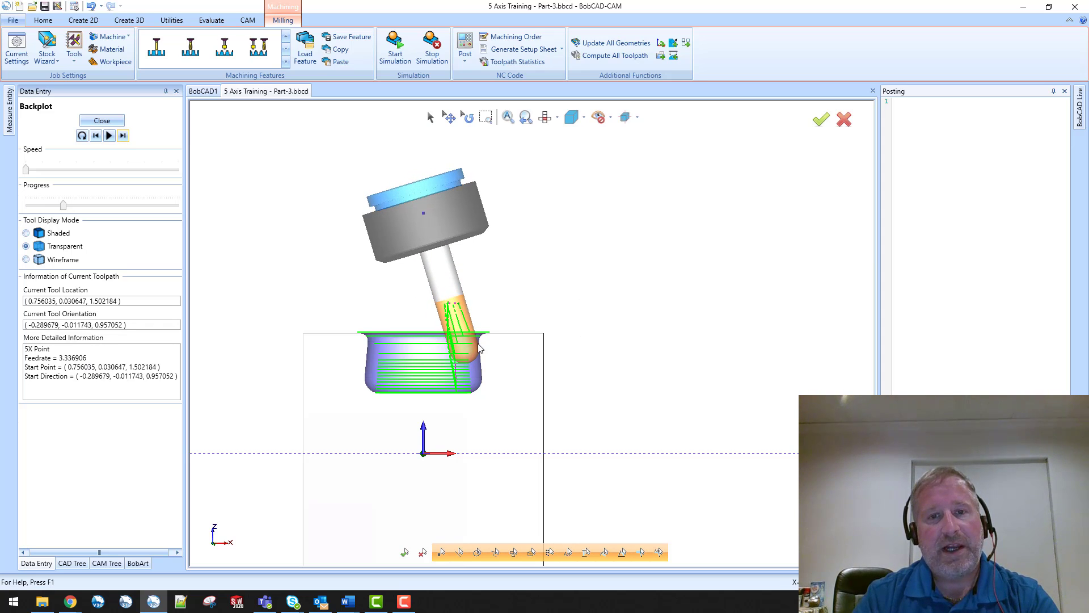
Examine up close where the tilted ball-nose tool touches the tapered wall below the pocket's top fillet
scroll(478, 352, up, 3)
scroll(493, 351, up, 2)
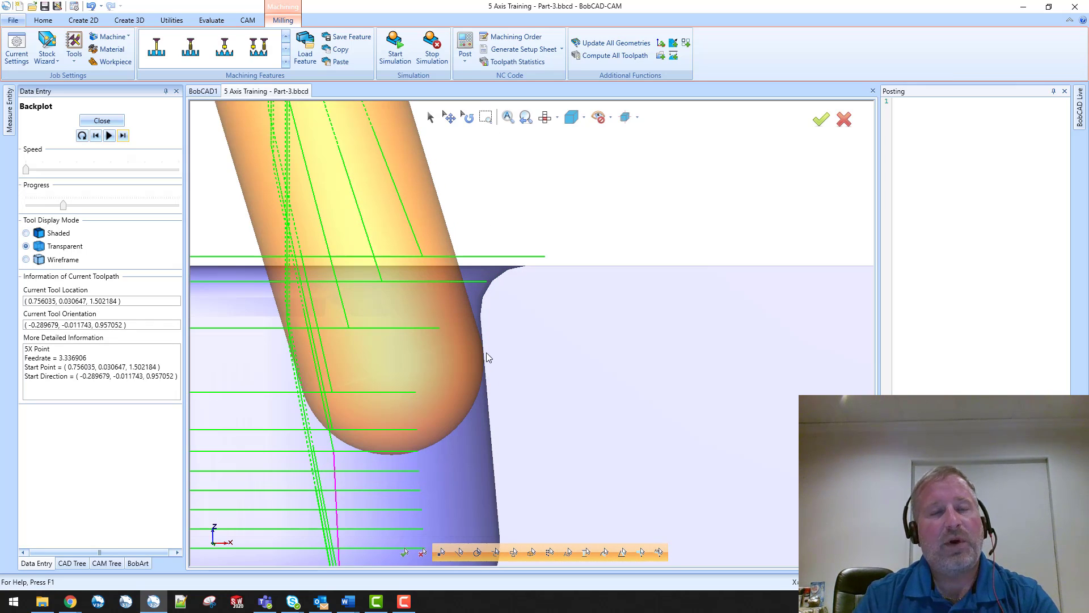
scroll(435, 364, down, 3)
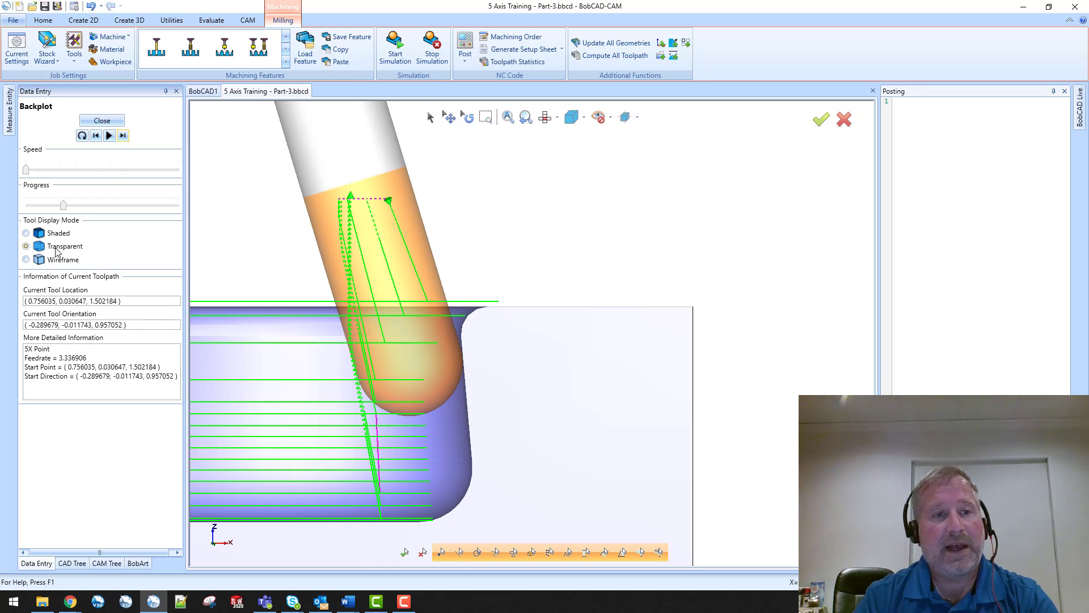
Advance the backplot to the passes near the pocket floor and step back until the tool meets the side wall
drag(64, 207, 127, 205)
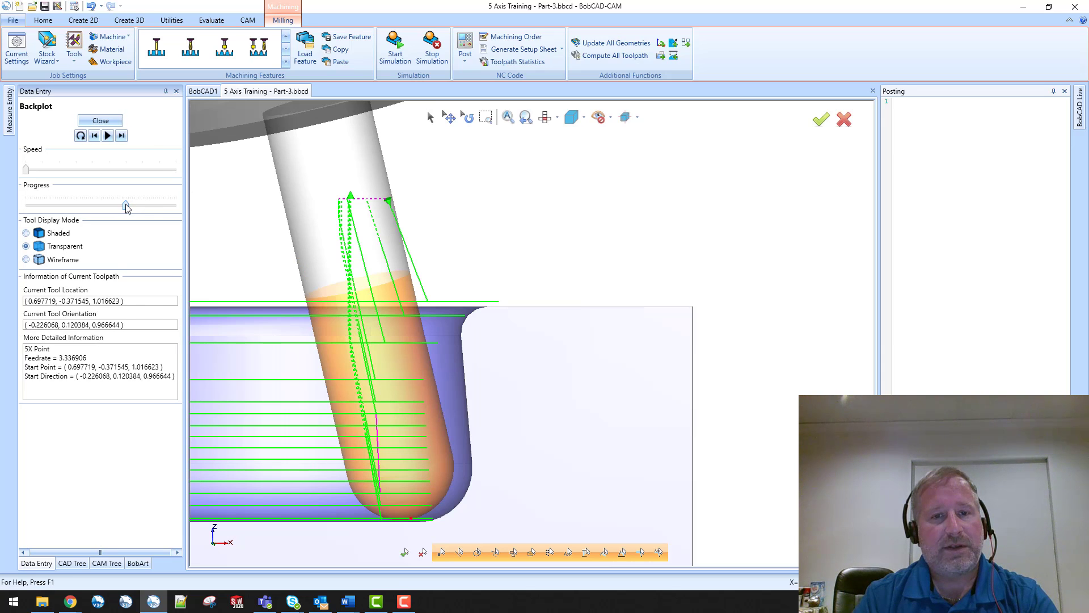
click(96, 136)
click(95, 140)
click(95, 140)
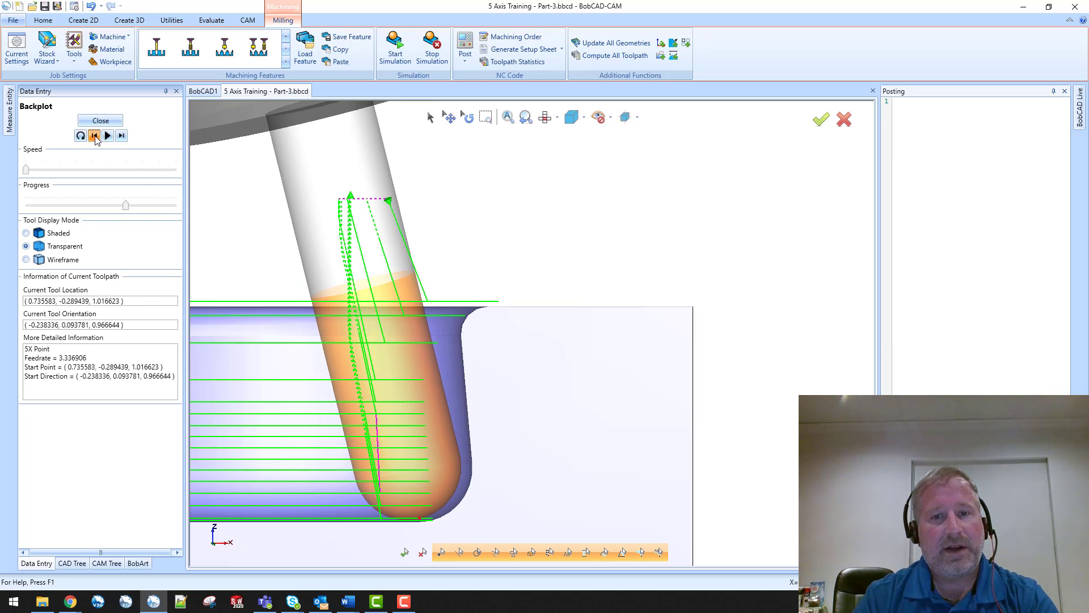
click(95, 140)
click(95, 140)
click(95, 140)
click(96, 140)
click(96, 140)
click(96, 140)
click(95, 140)
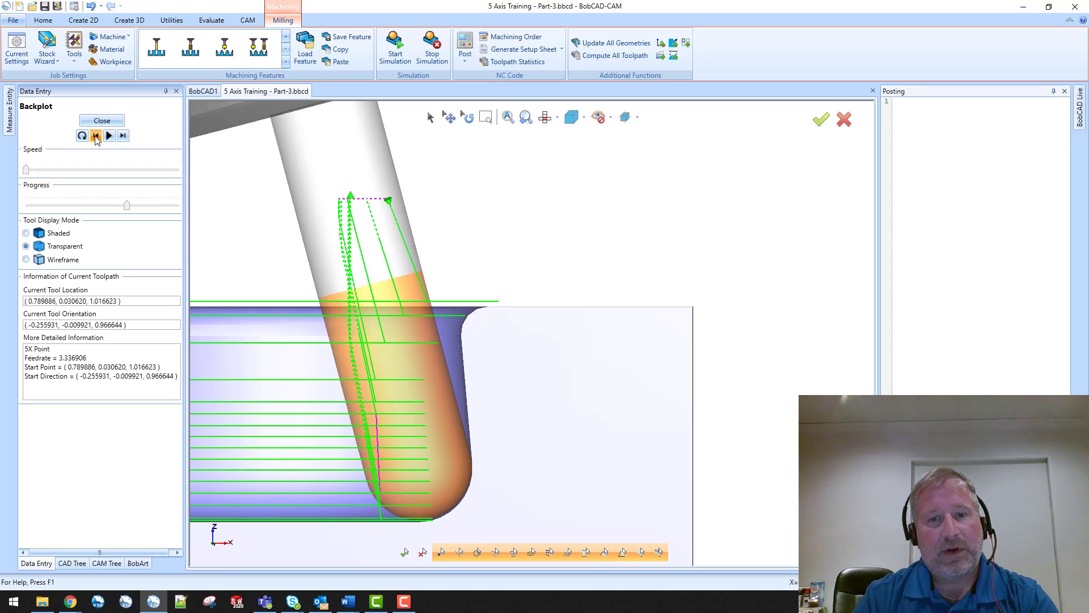
click(96, 141)
Step the backplot forward along the pass near the floor to follow the tool around the pocket wall
click(124, 137)
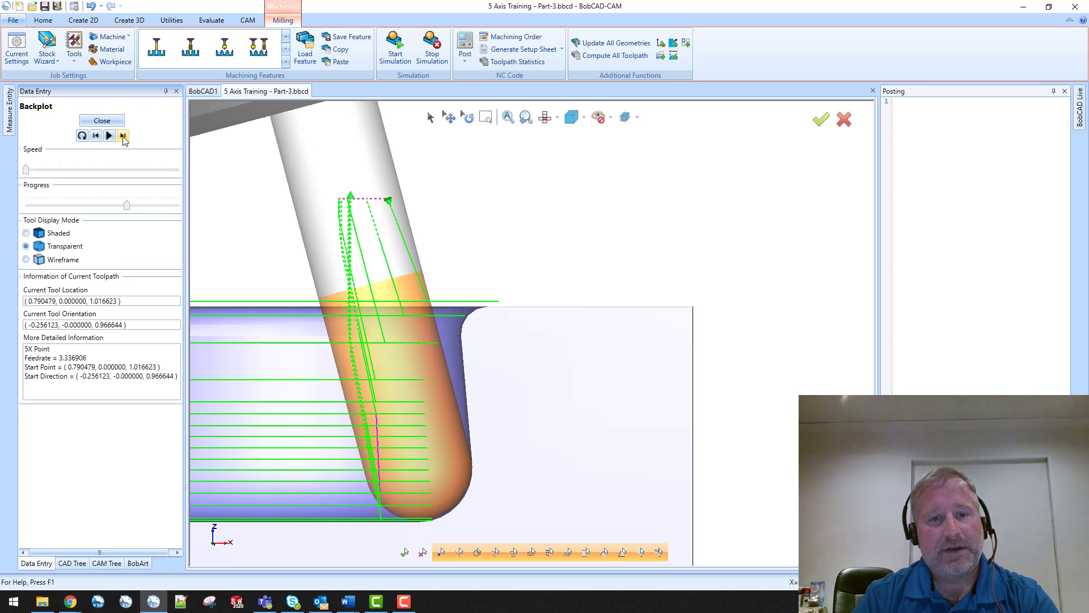
click(123, 136)
click(123, 136)
click(123, 136)
click(123, 136)
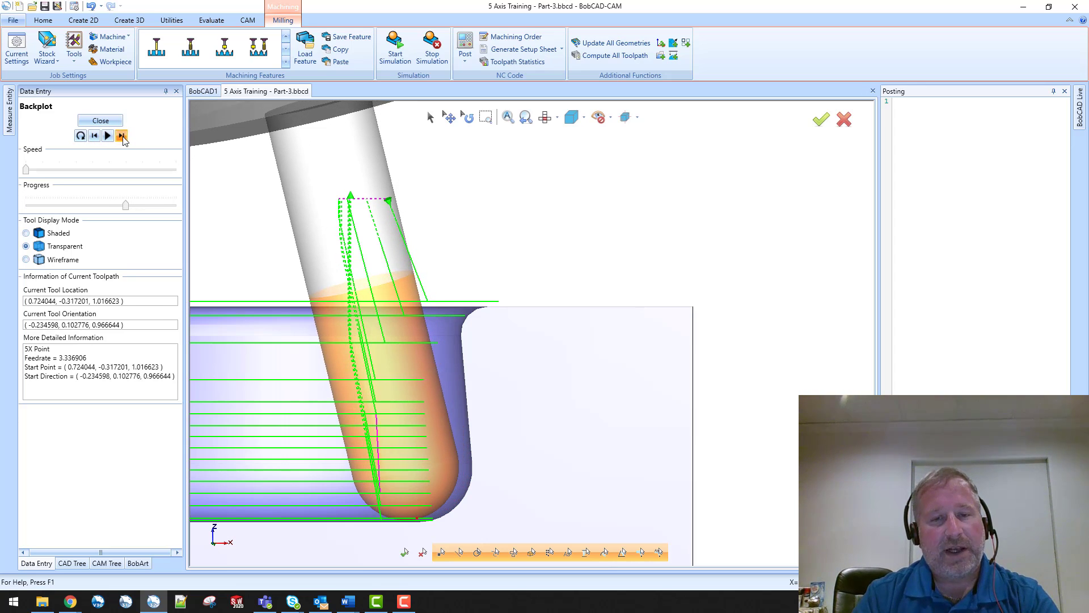
click(123, 136)
click(124, 137)
click(123, 136)
click(123, 136)
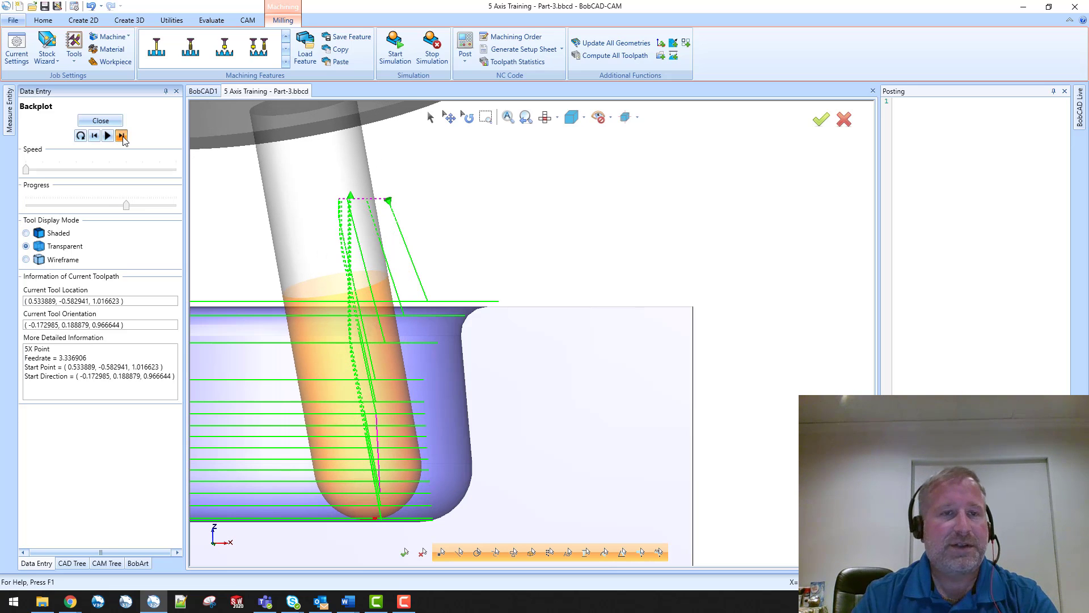
click(123, 136)
Advance the backplot to the next lower pass, step forward until the tool reaches the side wall, and close the backplot
drag(126, 205, 131, 206)
click(124, 137)
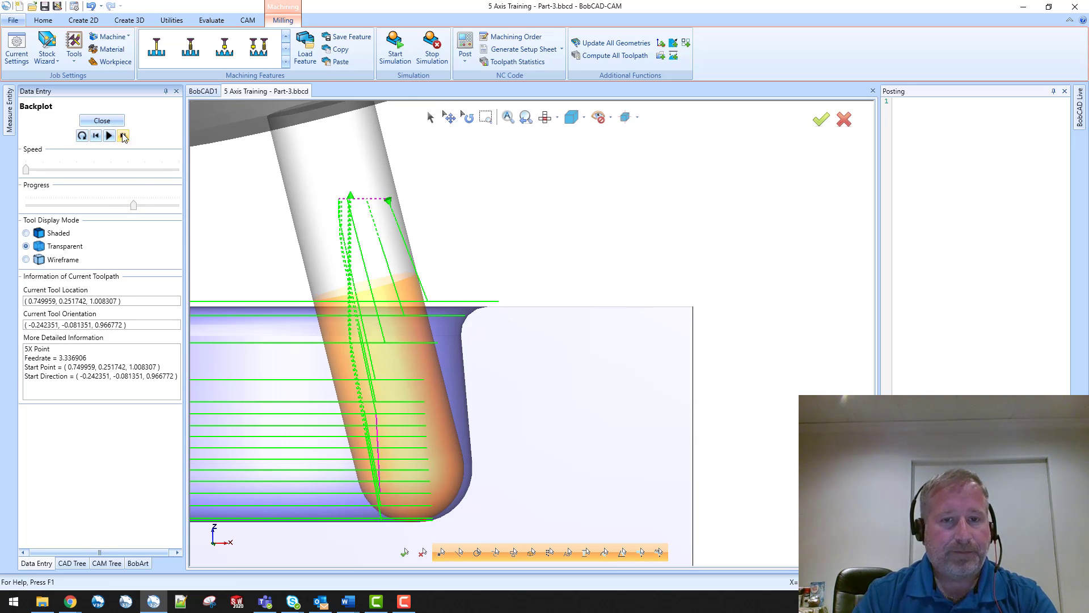
click(123, 136)
click(123, 137)
click(123, 136)
click(123, 136)
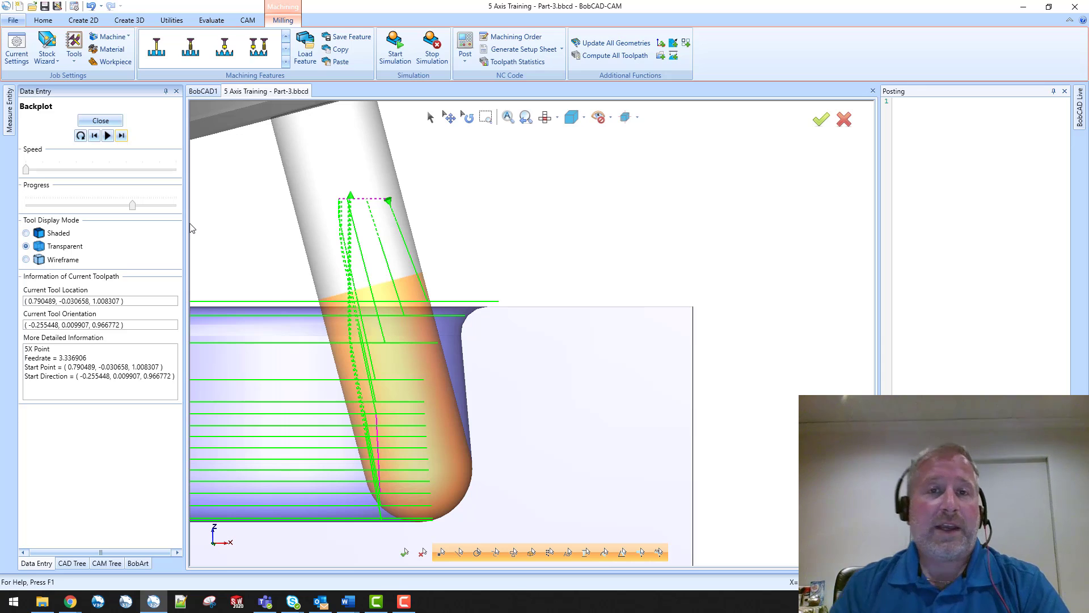
click(110, 120)
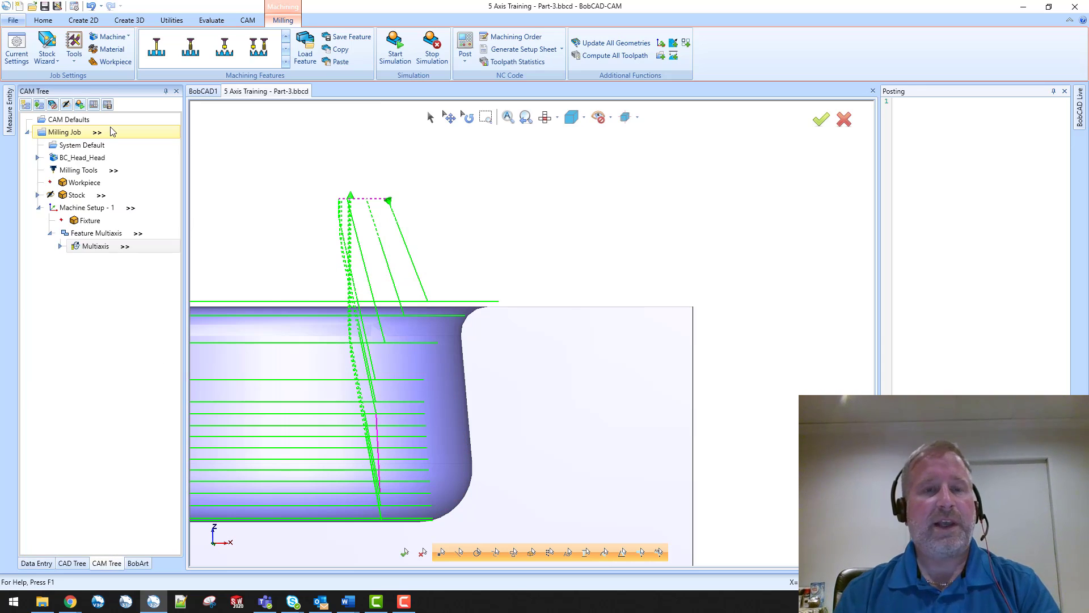
In the Multiaxis operation's tool axis control, pick the highest point above the pocket, at Z 15, as the tilt point
scroll(371, 259, down, 5)
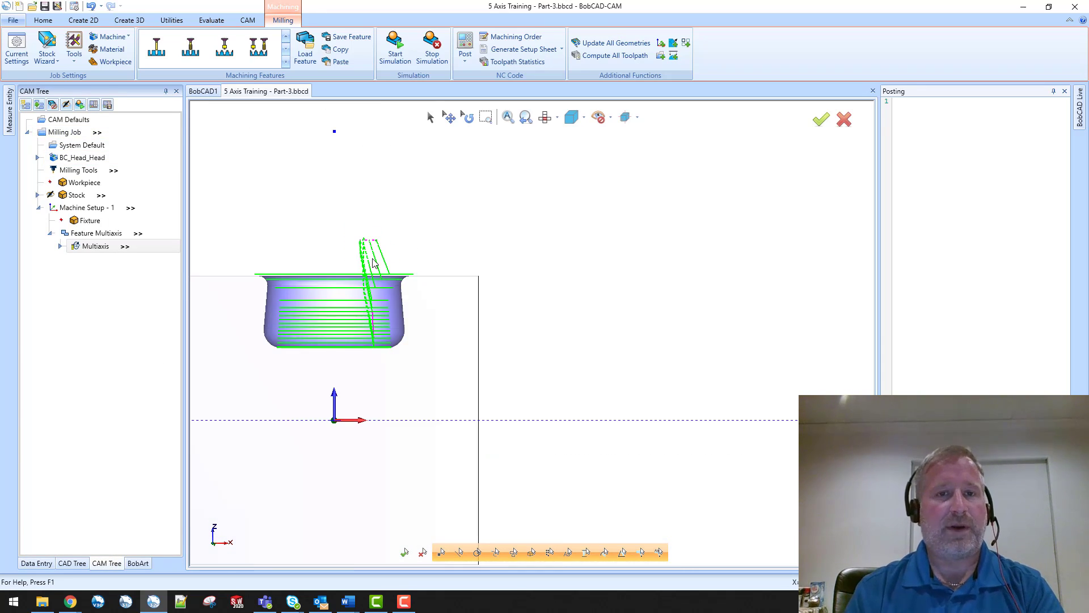
middle_drag(367, 231, 418, 282)
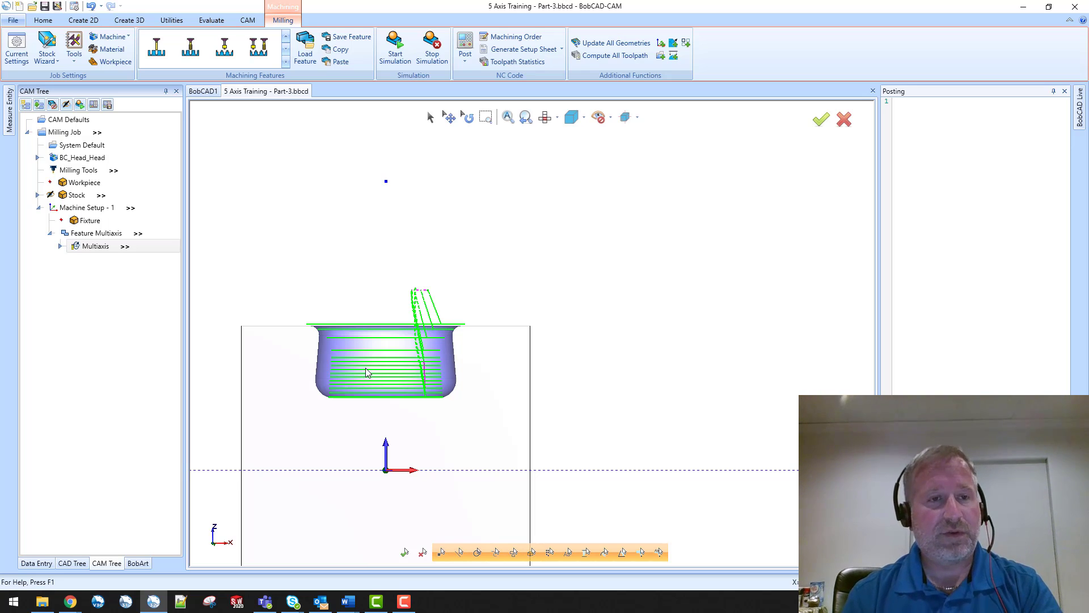
right_click(94, 250)
click(136, 259)
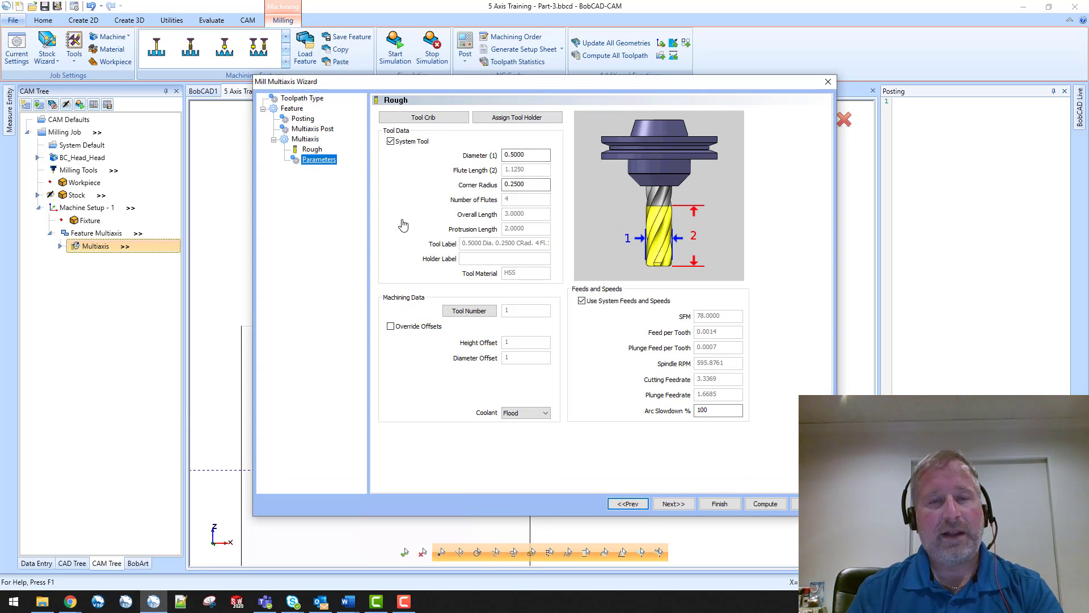
click(319, 159)
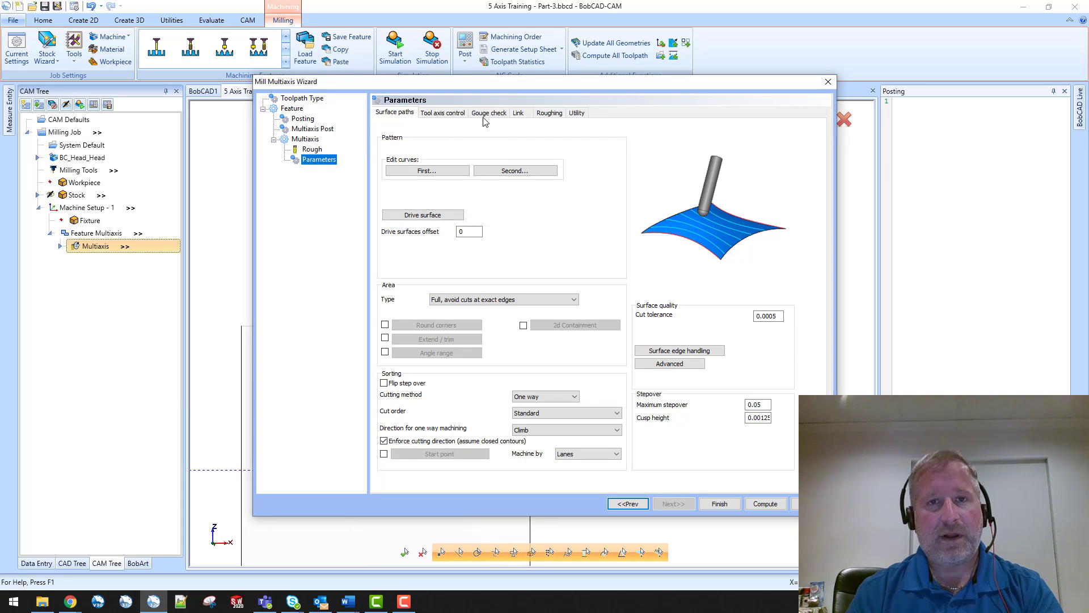
click(446, 116)
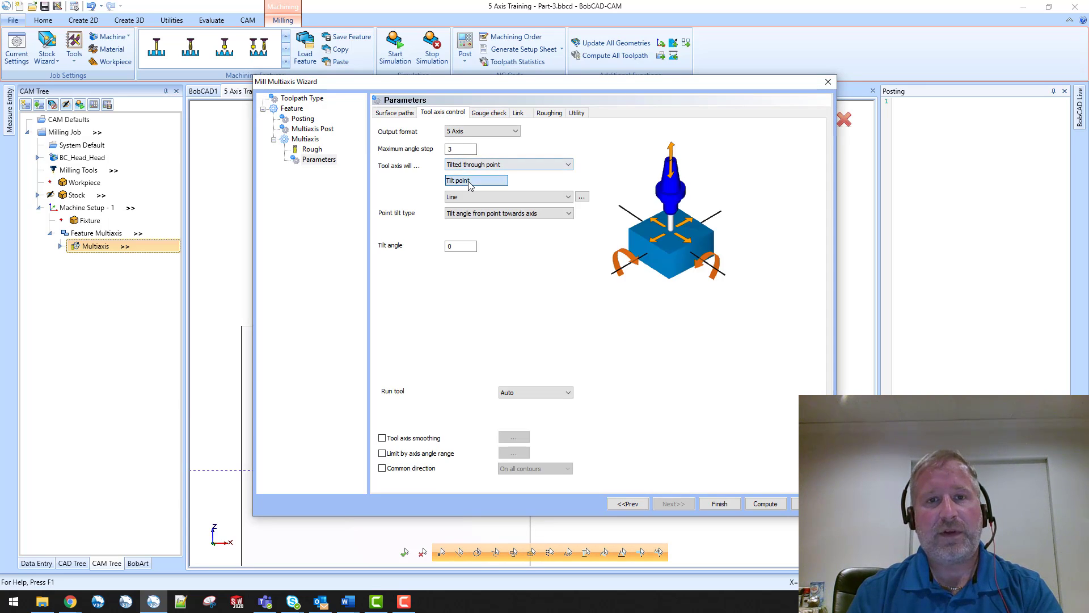
click(461, 147)
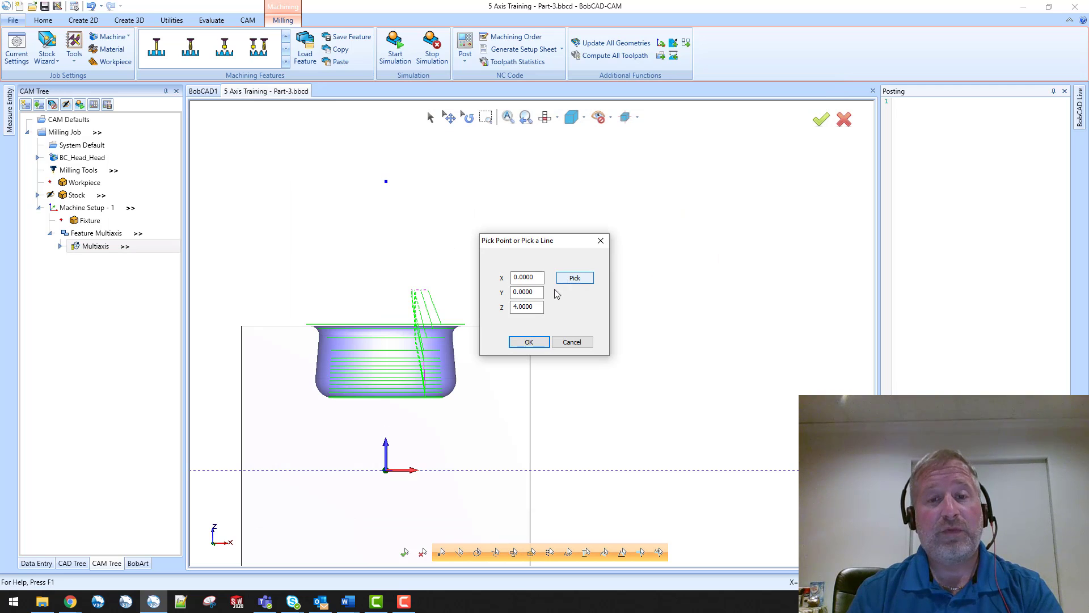
click(574, 278)
scroll(428, 262, down, 3)
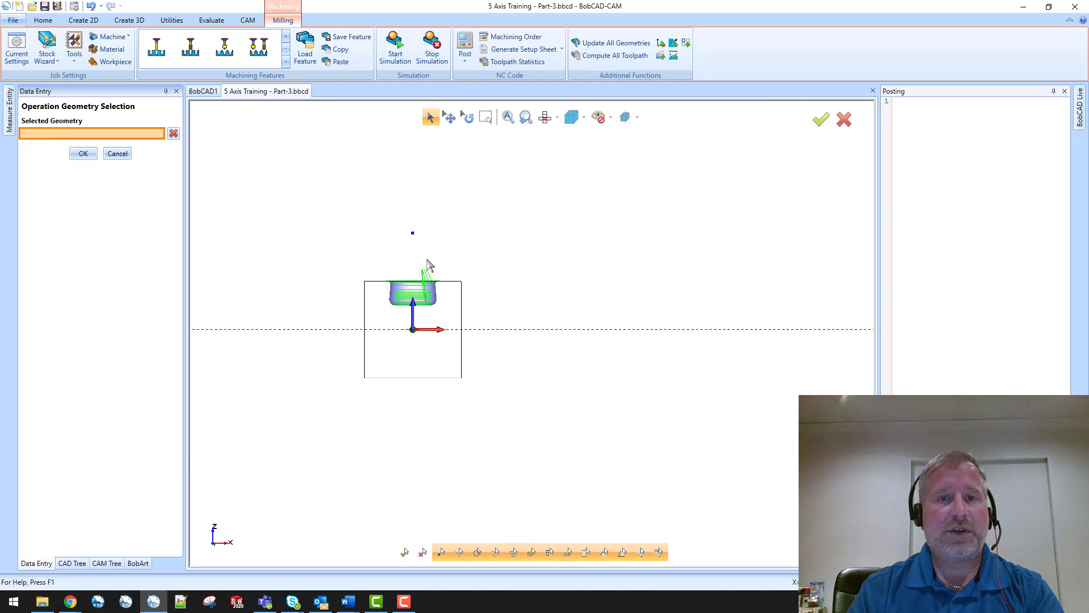
middle_drag(450, 226, 445, 382)
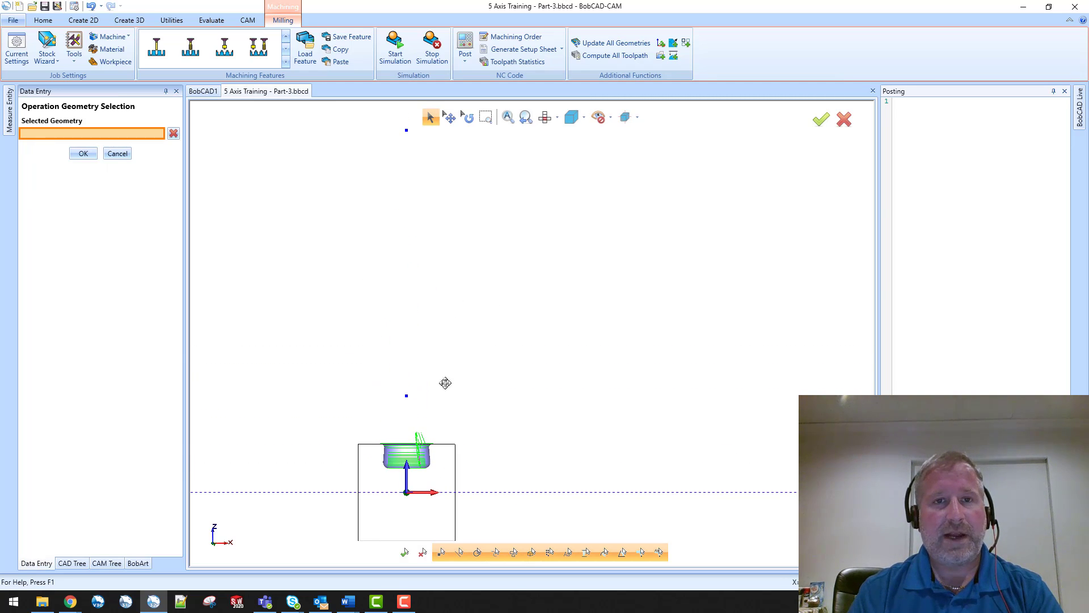
click(407, 131)
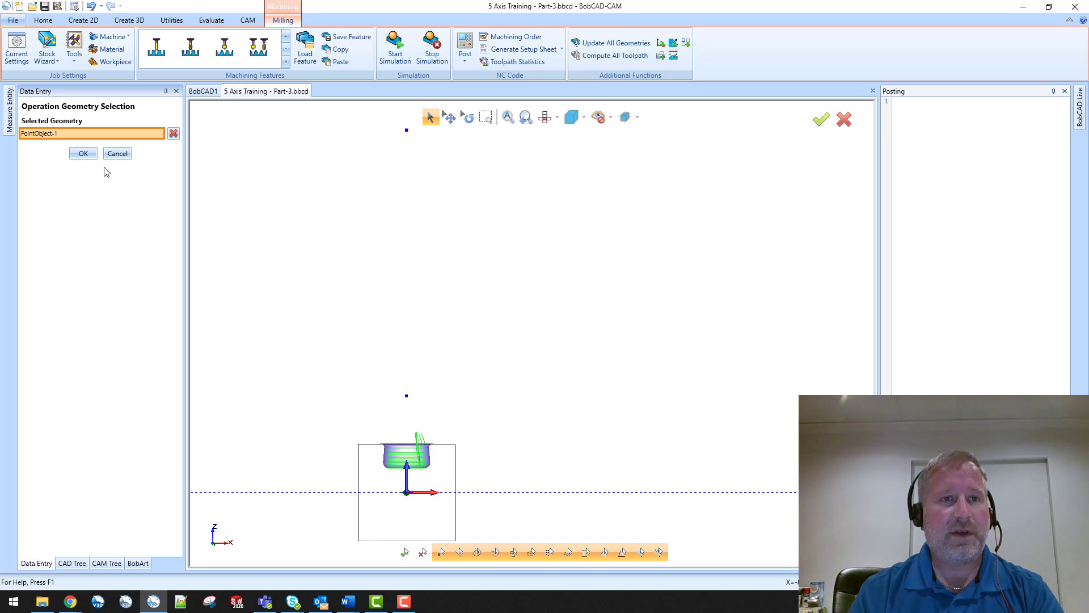
click(83, 155)
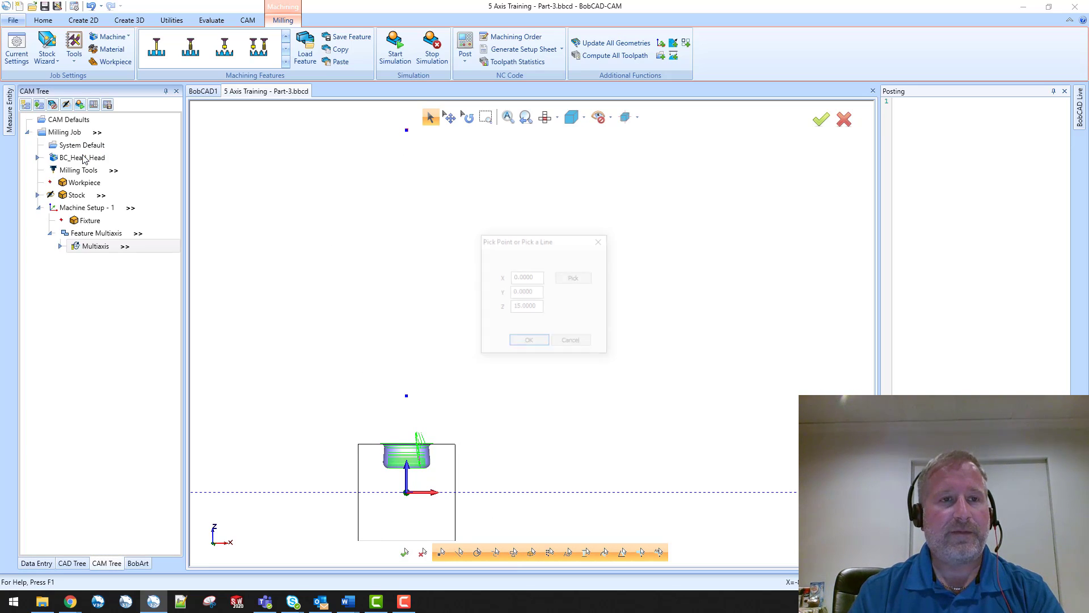
click(537, 343)
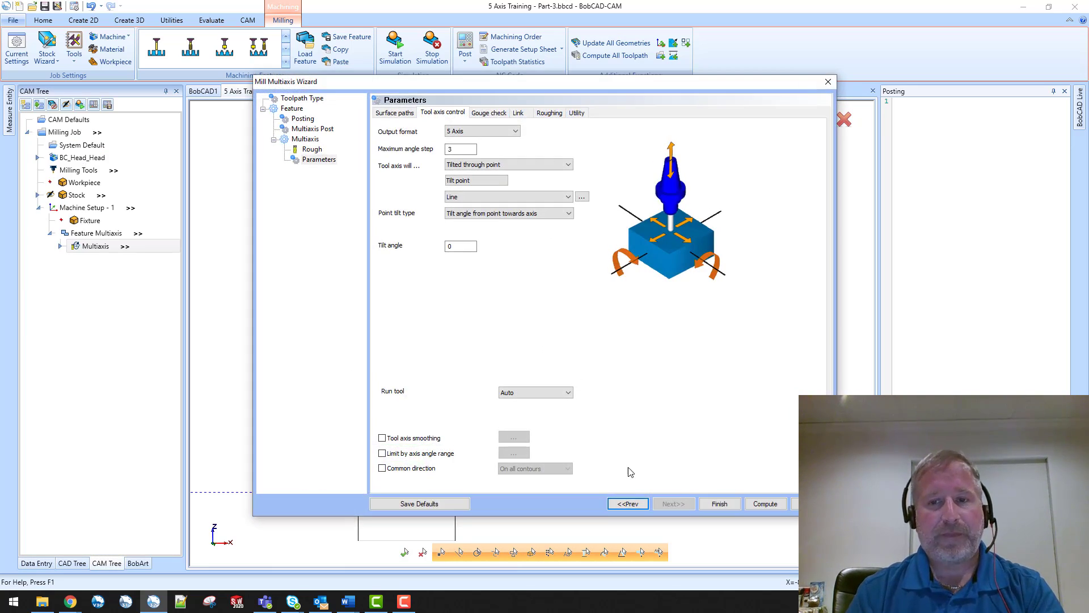
Recompute the Multiaxis toolpath with the new tilt point and inspect the passes and links in the pocket
click(765, 503)
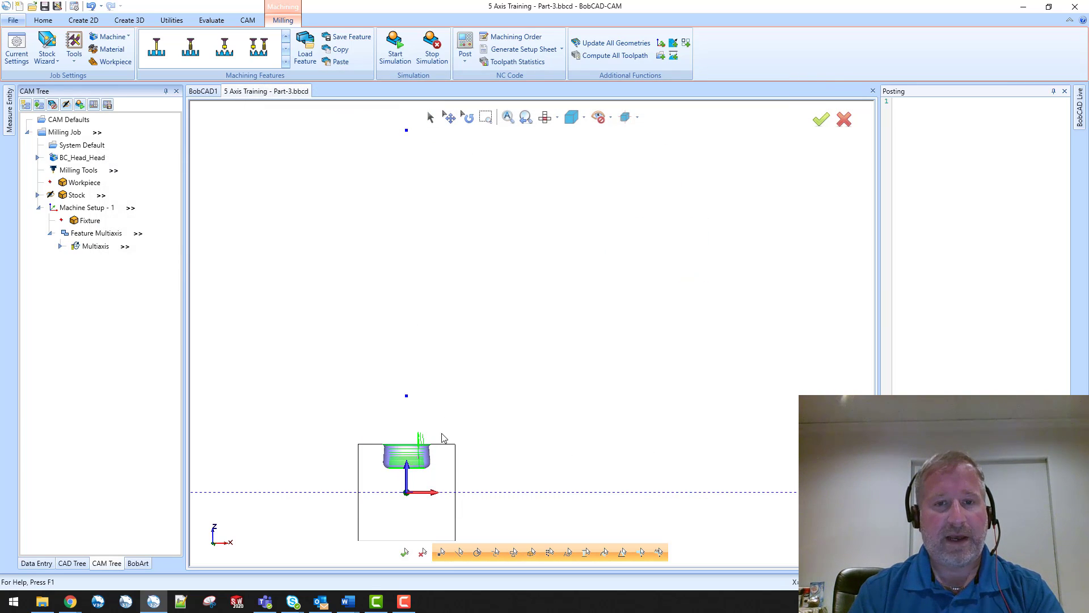
scroll(416, 444, up, 5)
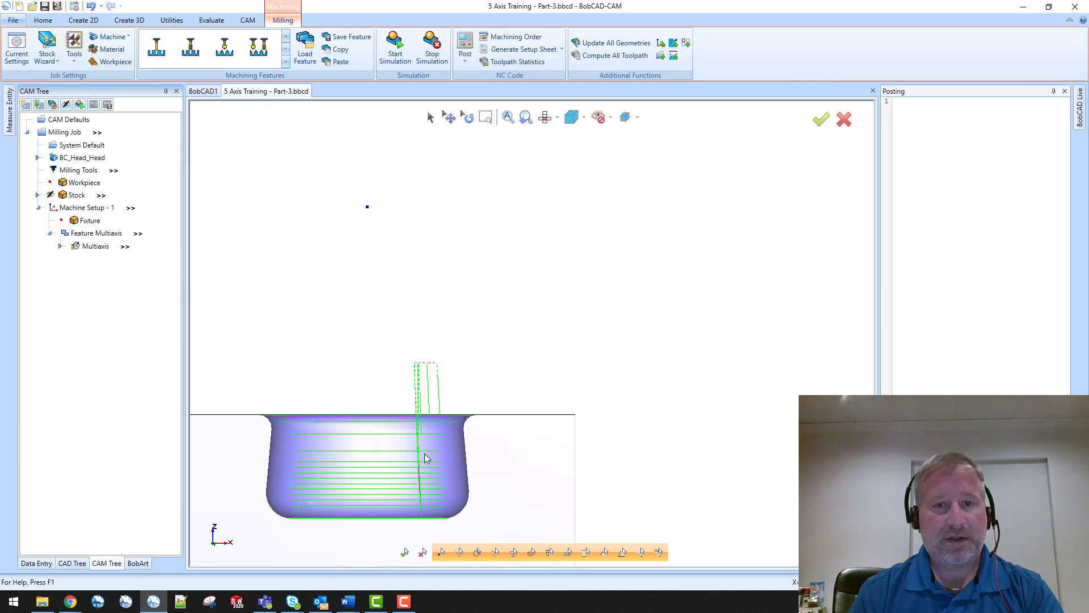
middle_drag(437, 455, 457, 394)
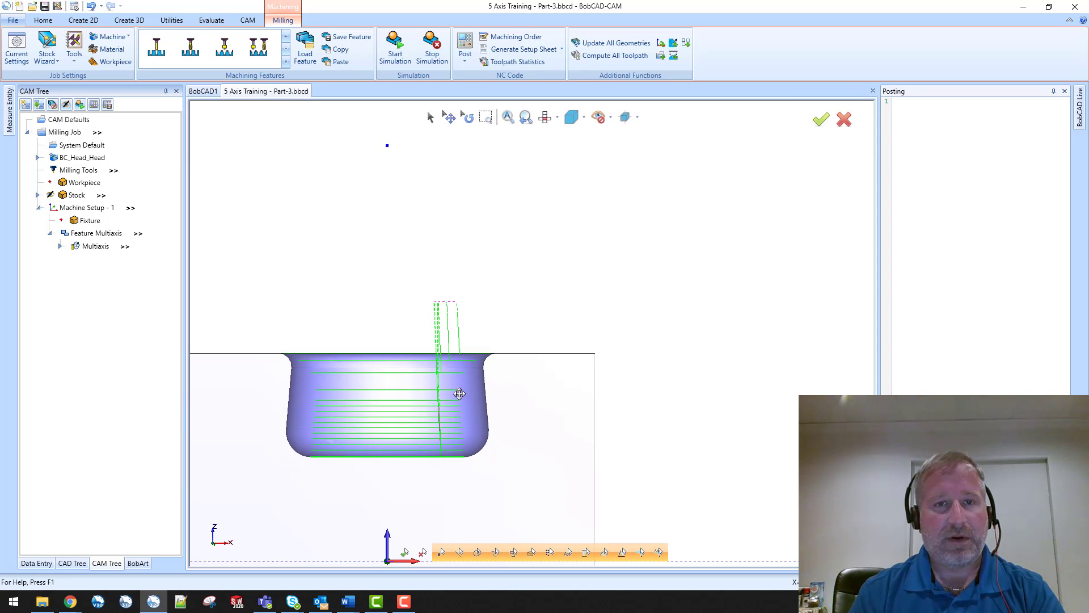
Start a backplot of the recomputed Multiaxis operation and advance its progress to a pass partway down the pocket
right_click(88, 246)
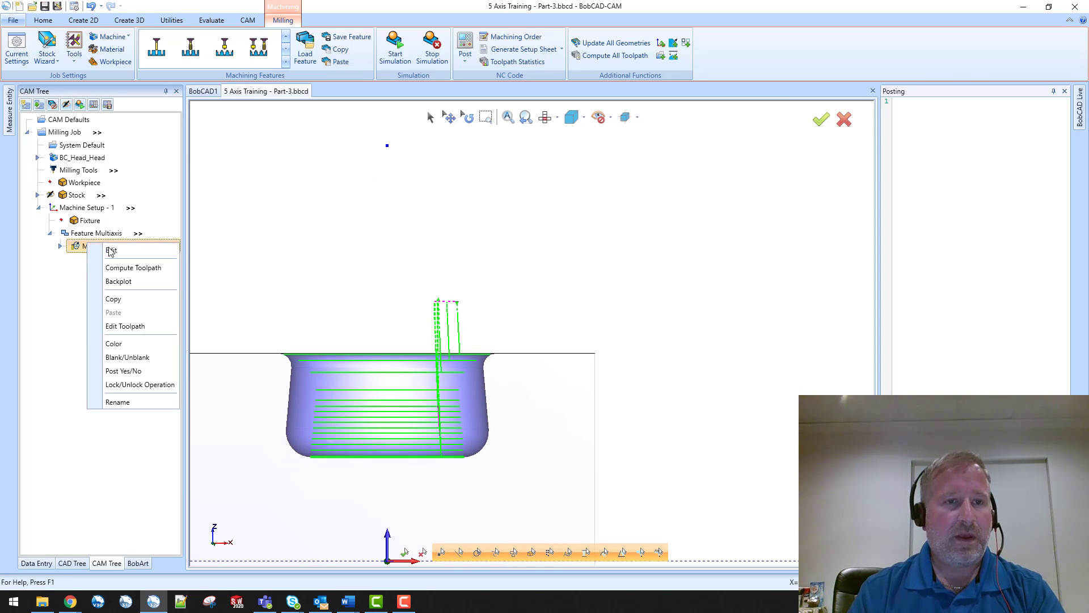
click(121, 281)
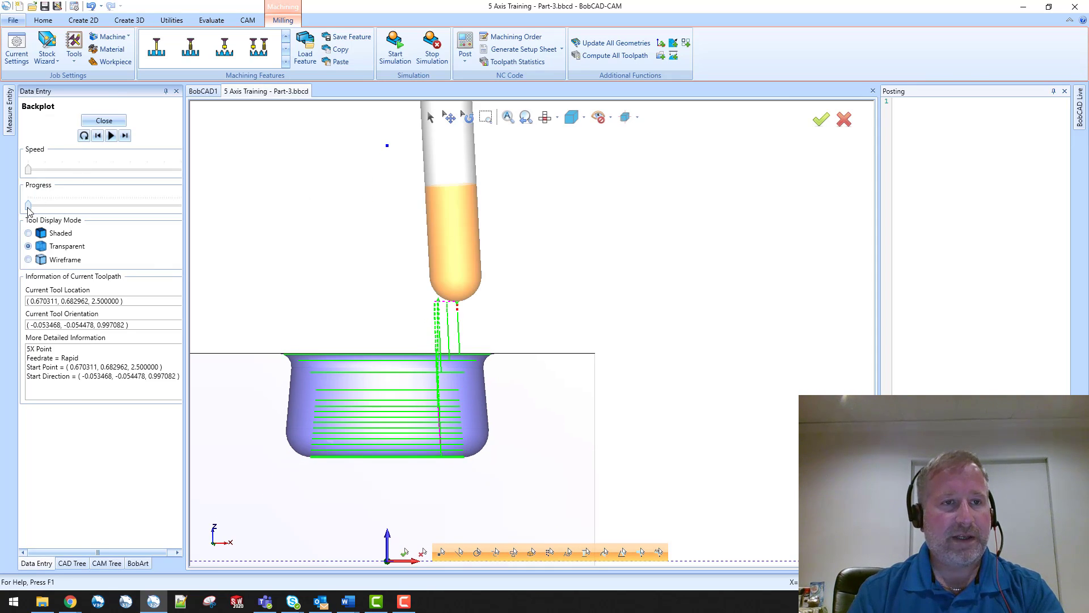
drag(28, 205, 92, 228)
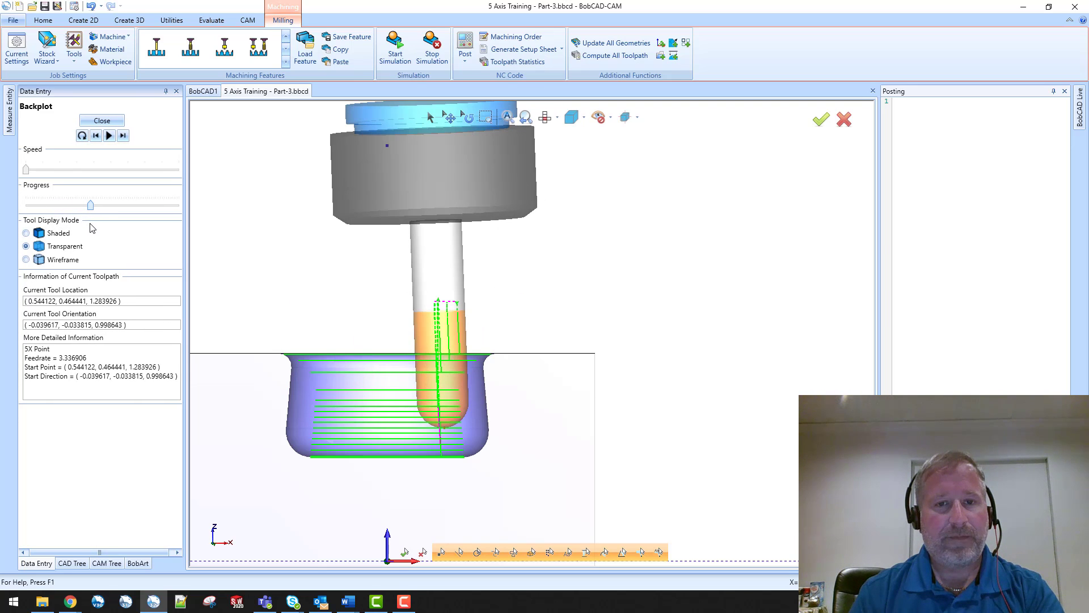
Step the backplot forward along the mid-depth pass until the tool reaches the pocket's side wall on the +X side
click(124, 137)
click(125, 137)
click(125, 137)
click(125, 137)
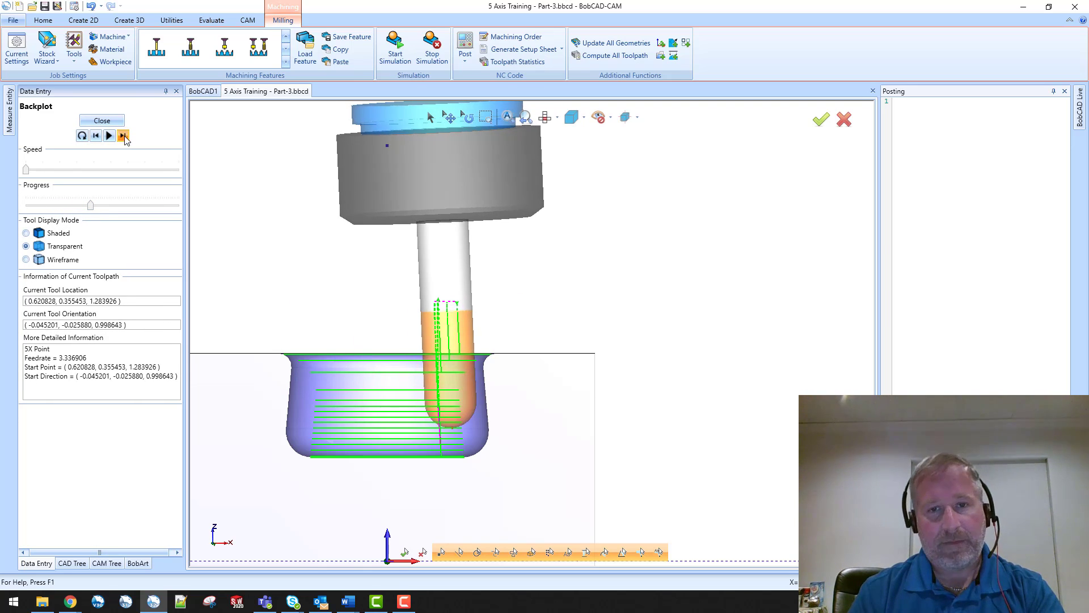
click(125, 137)
click(125, 137)
click(125, 137)
click(125, 136)
click(125, 137)
click(125, 137)
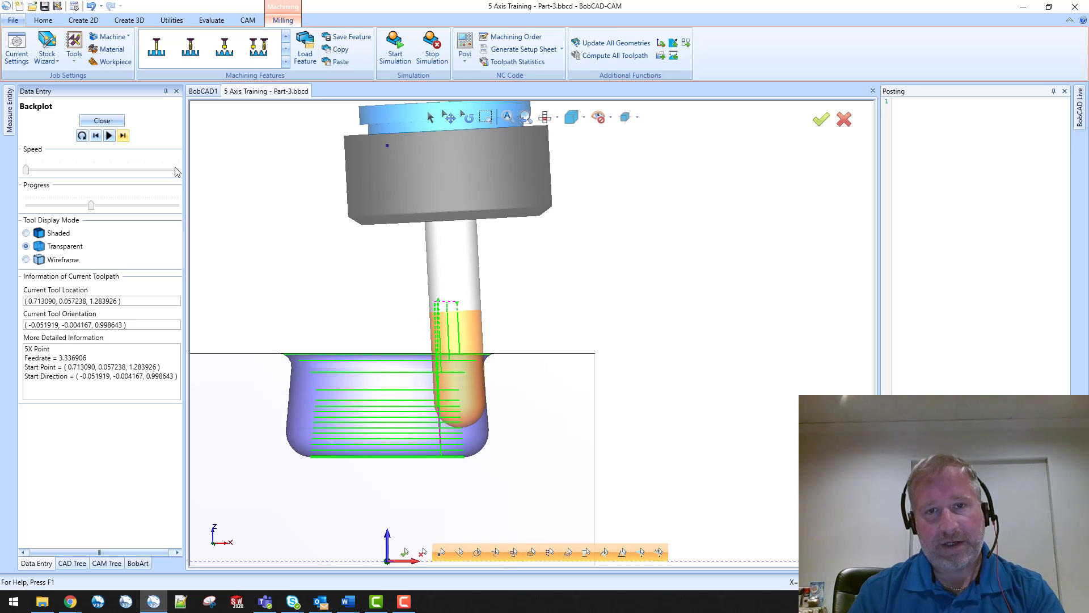
Examine the tool's clearance against the tapered wall and top fillet, stepping the backplot to the +X extreme, and compare the overall tool tilt
scroll(471, 343, up, 5)
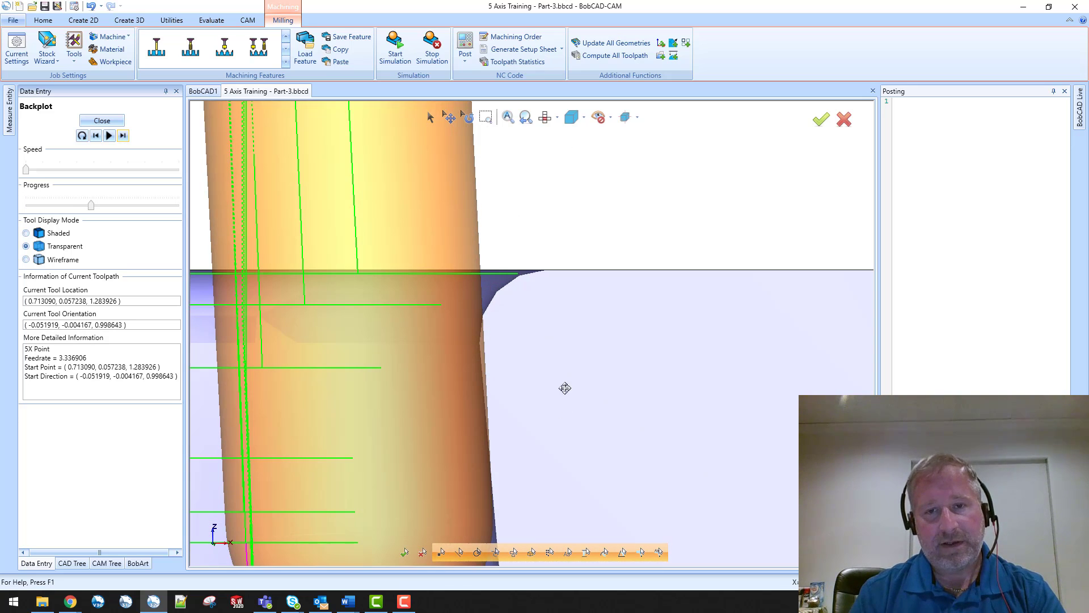
middle_drag(564, 386, 560, 281)
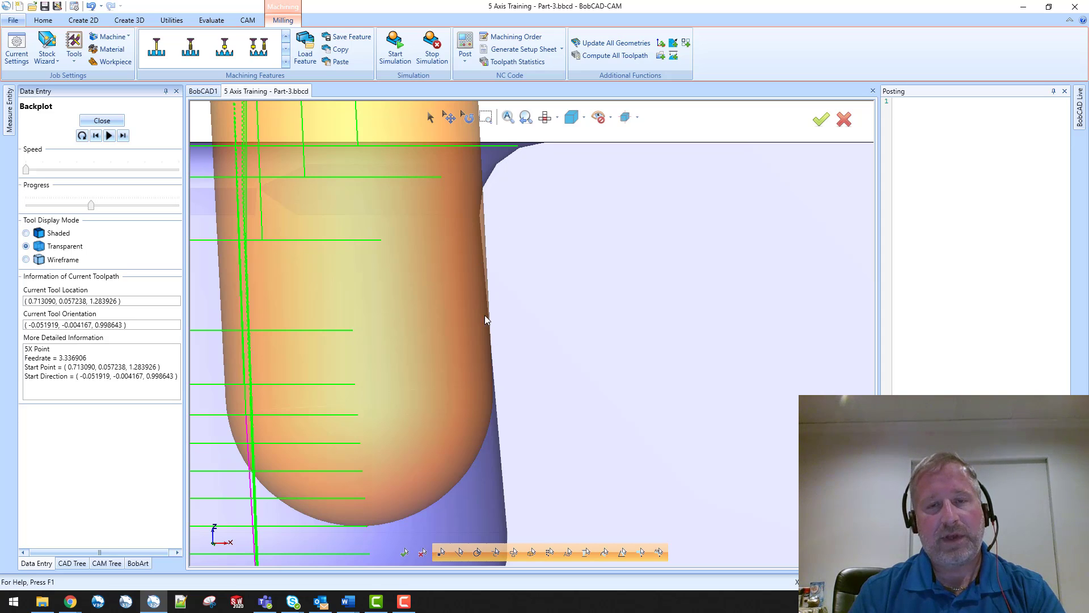
click(124, 137)
click(125, 137)
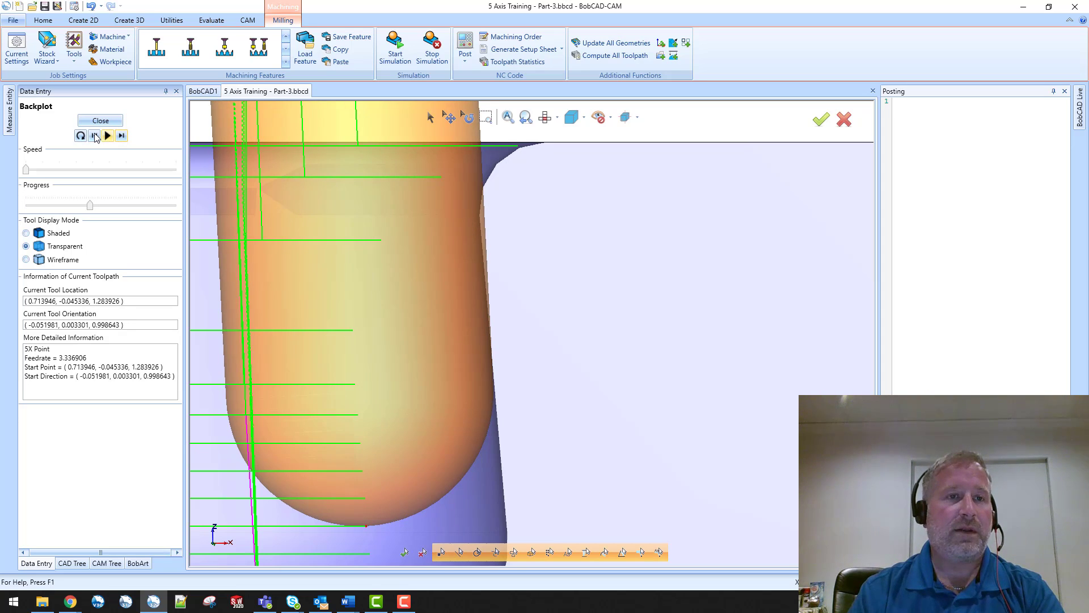
click(94, 134)
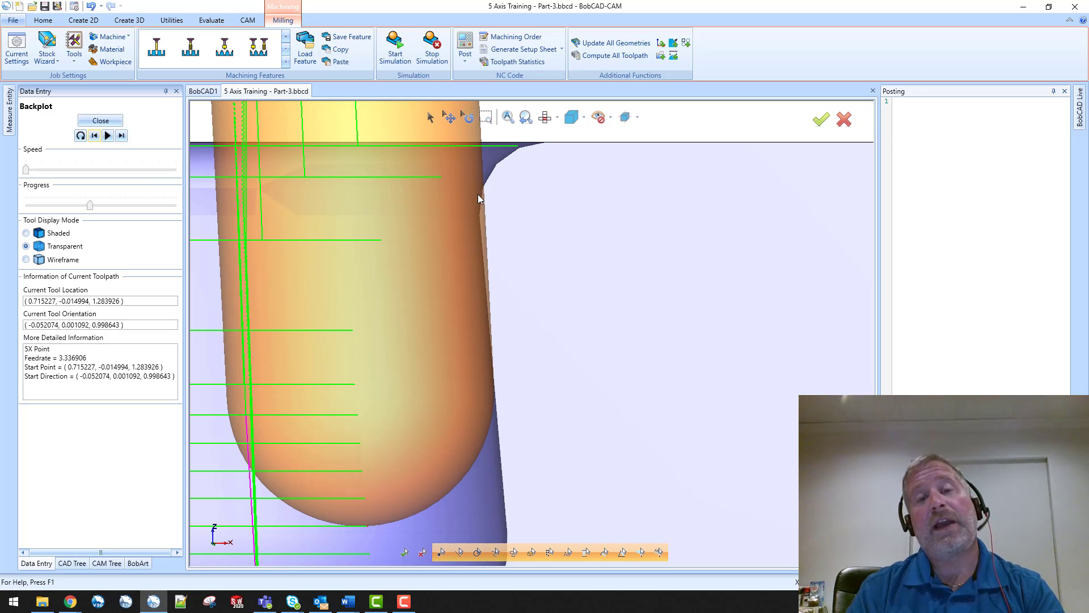
scroll(504, 307, down, 5)
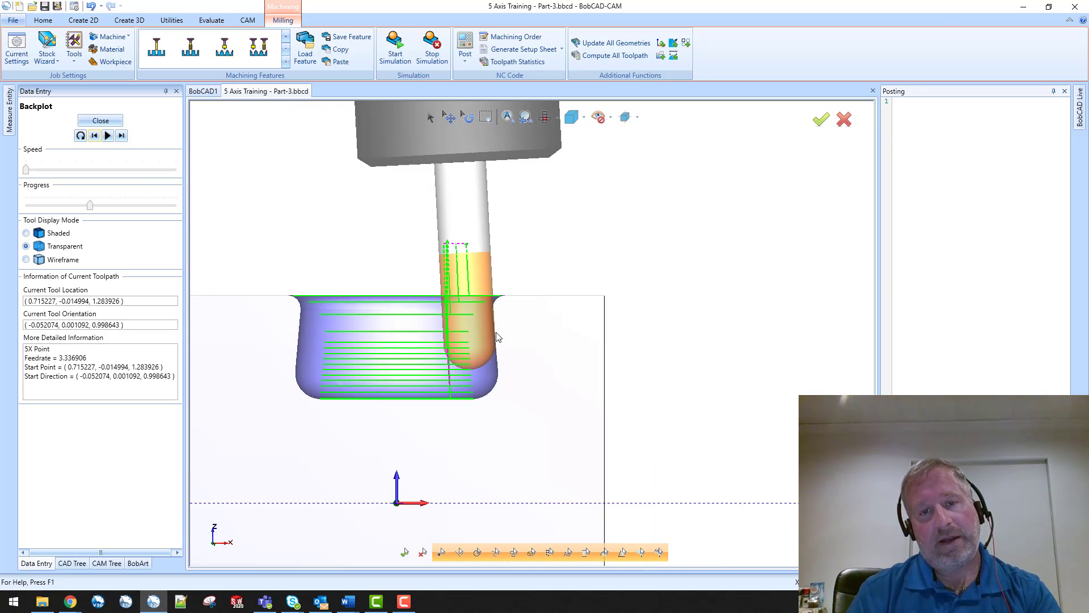
scroll(475, 321, down, 2)
middle_drag(475, 325, 487, 250)
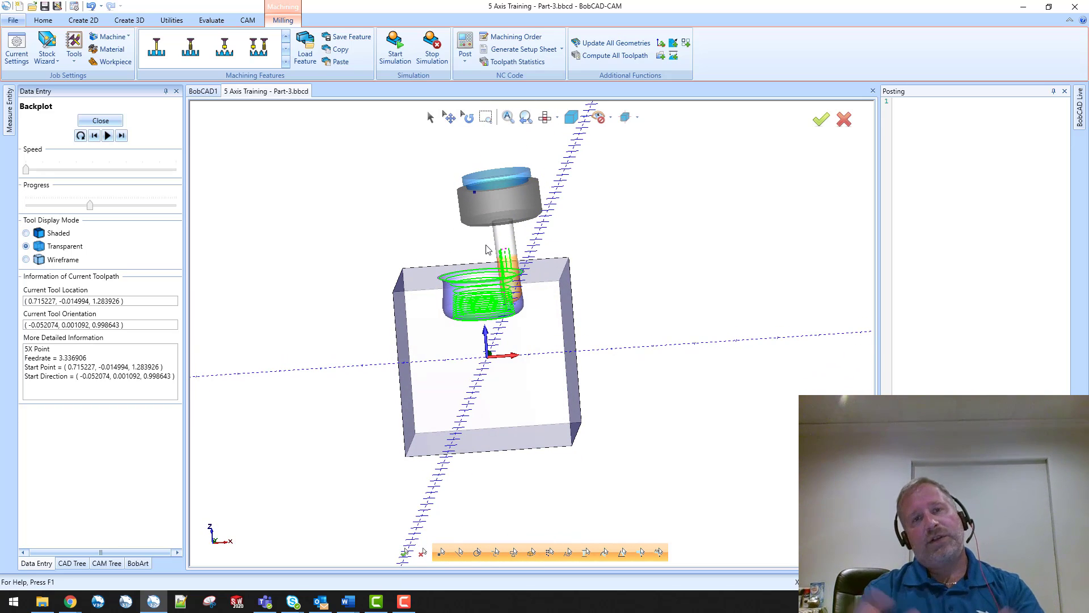